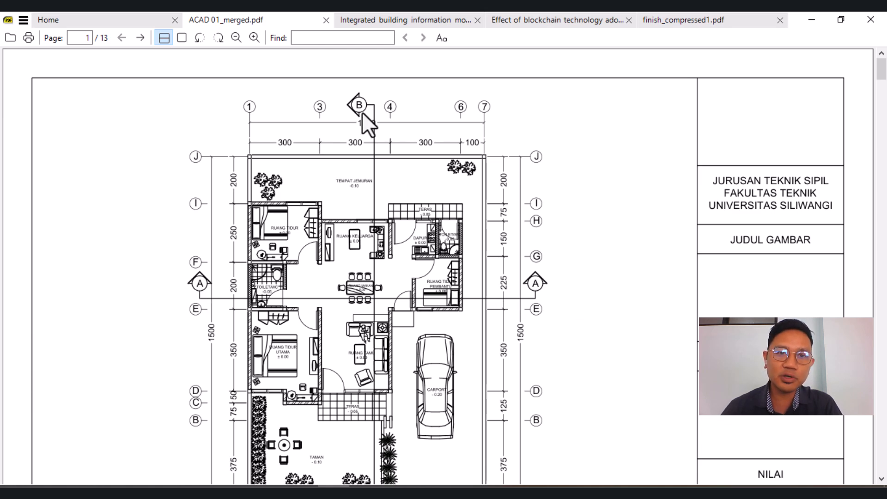
Switch from the PDF floor plan to the AutoCAD drawing MRSB Latihan Rumah 1 lantai V9
{"action": "scroll", "coordinate": [389, 192], "scroll_direction": "down", "scroll_amount": 3}
{"action": "scroll", "coordinate": [382, 310], "scroll_direction": "up", "scroll_amount": 2}
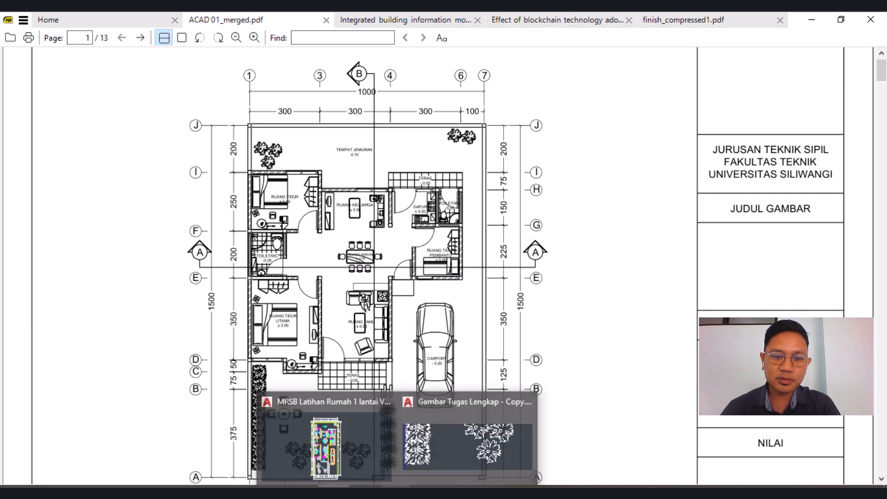
{"action": "left_click", "coordinate": [359, 464]}
{"action": "left_click", "coordinate": [578, 226]}
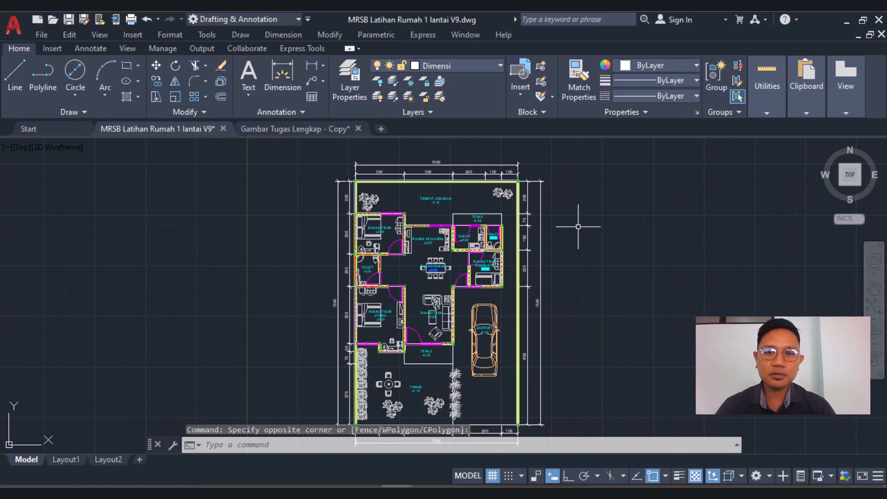
Create a new layer named Simbol in the layer manager
{"action": "left_click", "coordinate": [348, 85]}
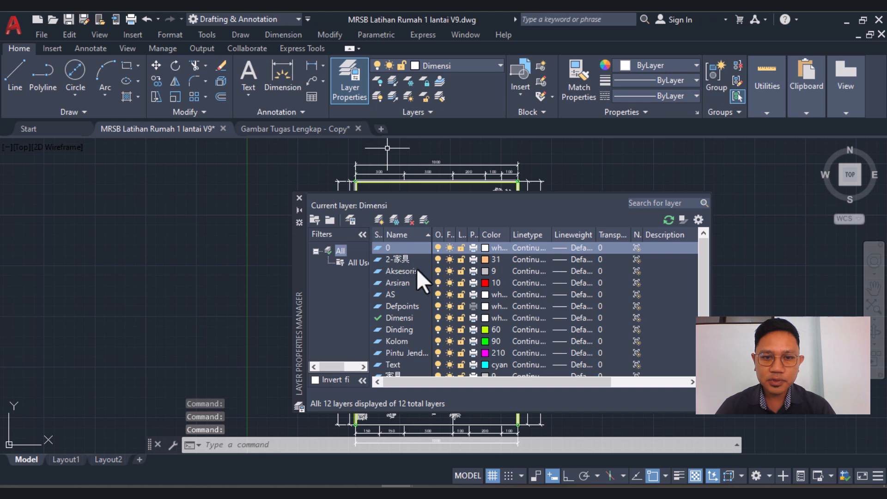
{"action": "left_click", "coordinate": [410, 295]}
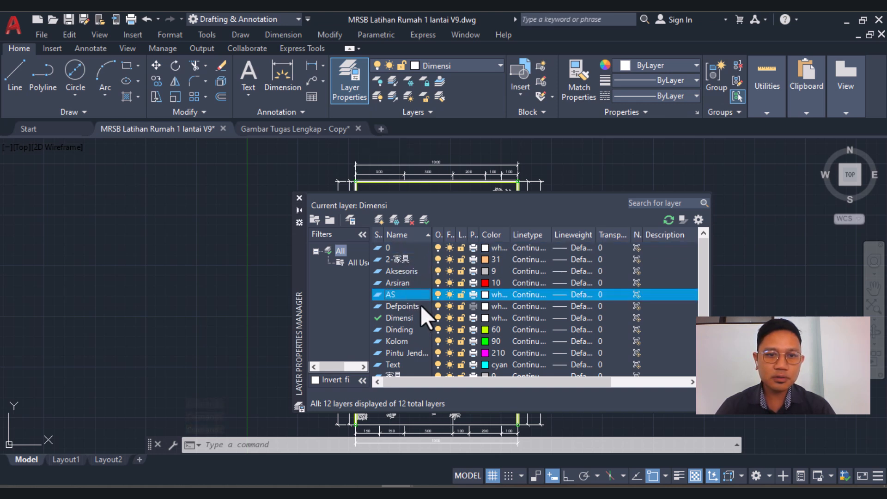
{"action": "left_click", "coordinate": [380, 223]}
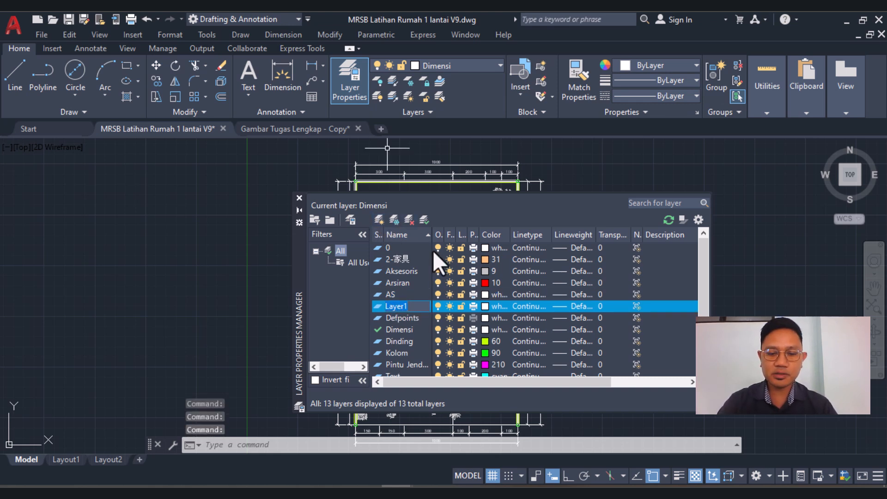
{"action": "type", "text": "Simbol"}
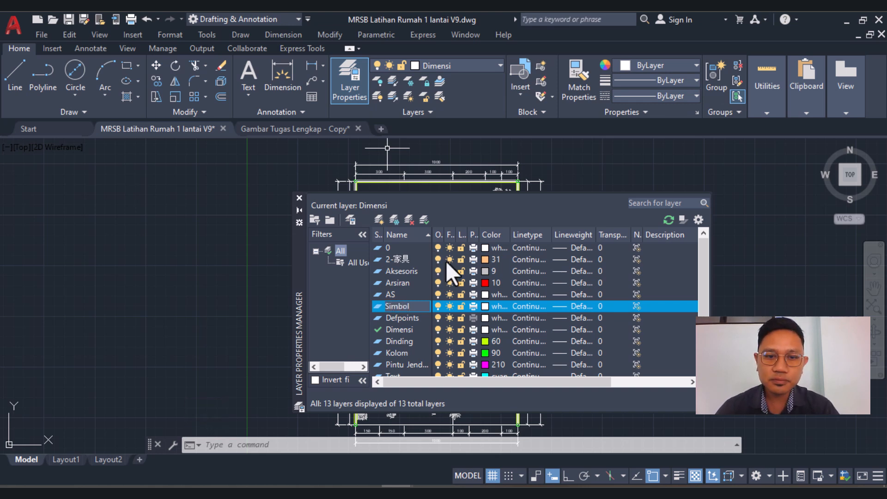
Make Simbol the current layer and close the layer manager
{"action": "left_click", "coordinate": [503, 307]}
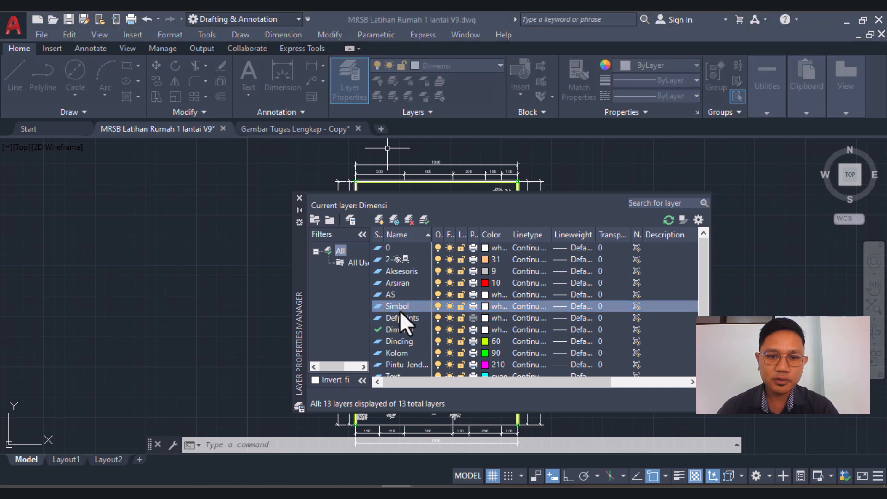
{"action": "left_click", "coordinate": [578, 384]}
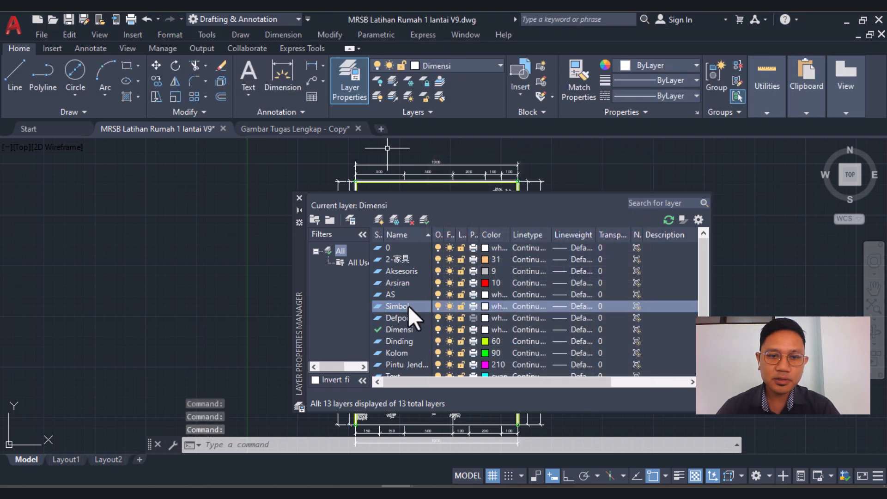
{"action": "double_click", "coordinate": [407, 306]}
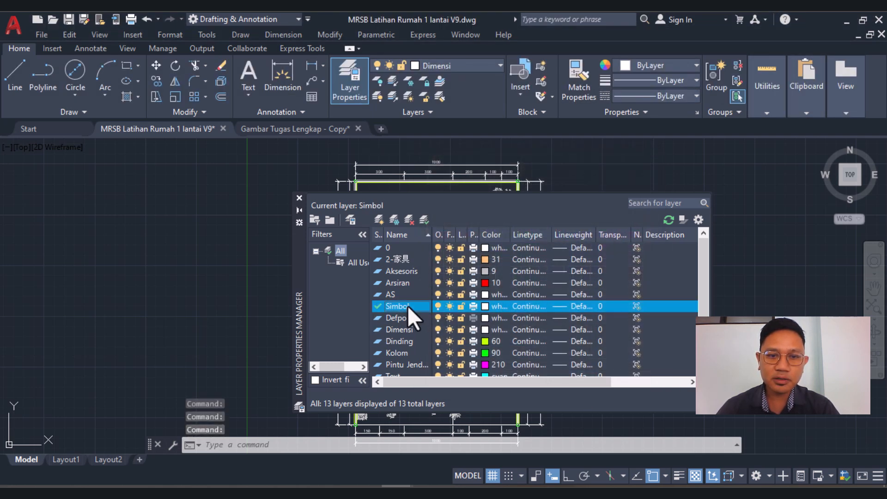
{"action": "left_click", "coordinate": [300, 198]}
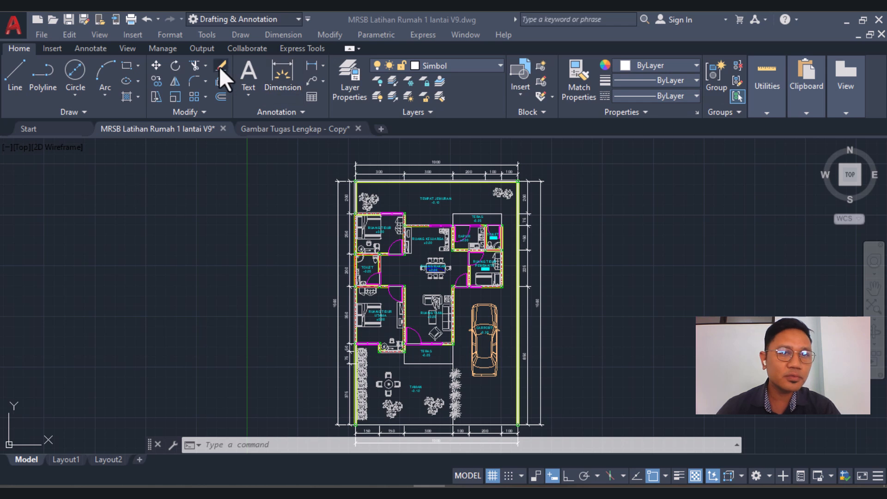
{"action": "left_click", "coordinate": [90, 48]}
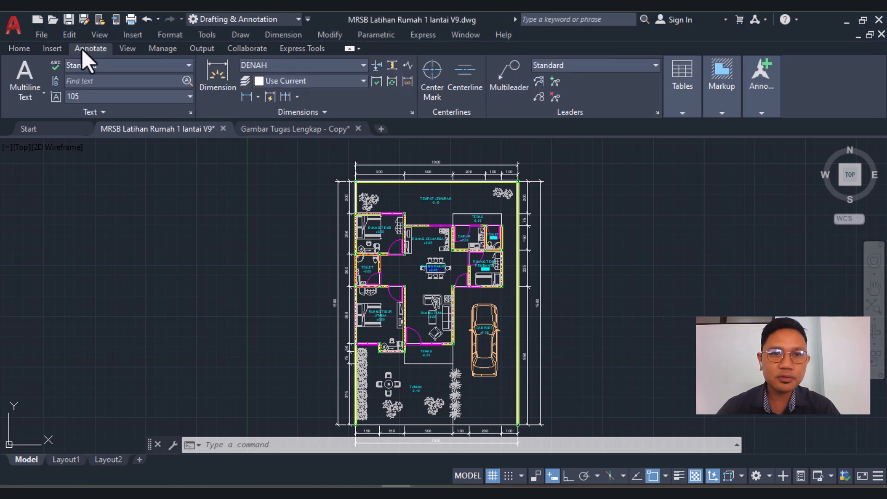
{"action": "left_click", "coordinate": [128, 48]}
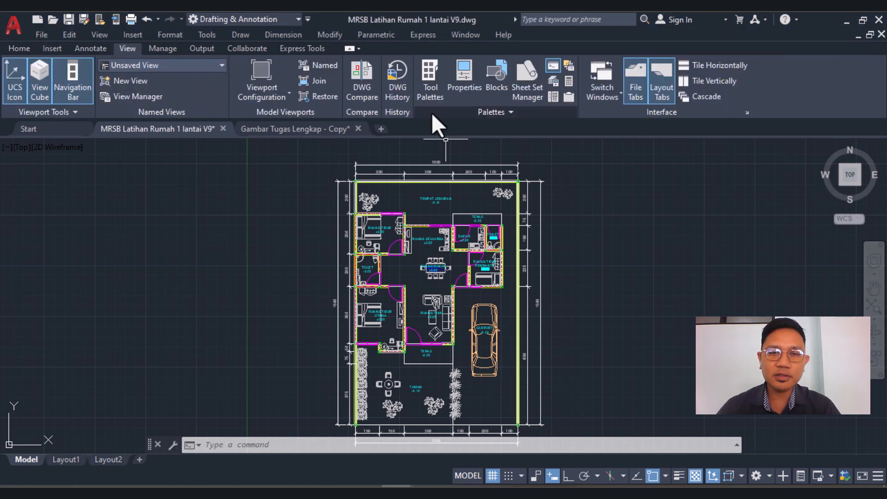
{"action": "left_click", "coordinate": [429, 69]}
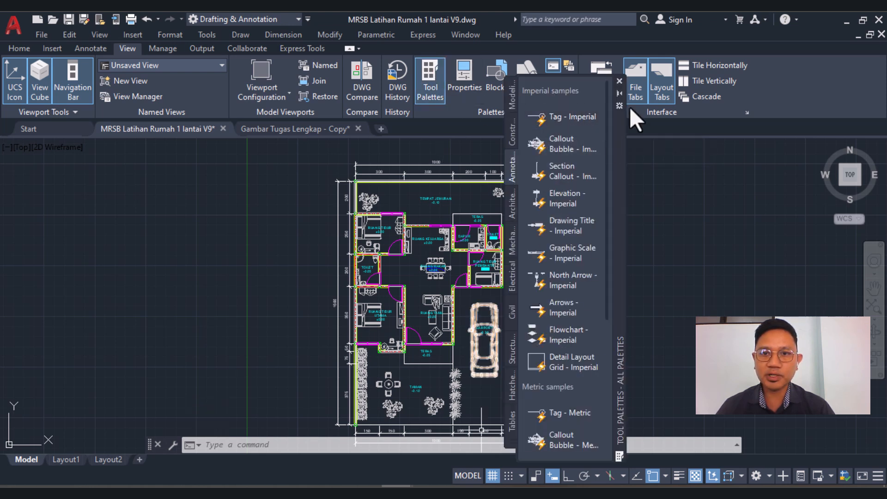
{"action": "left_click", "coordinate": [620, 81]}
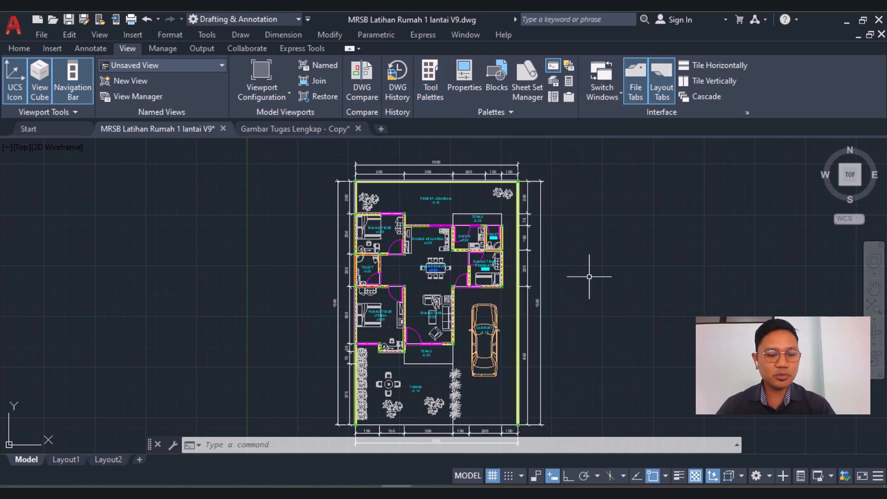
Open the tool palettes and show the Annotation palette
{"action": "key", "text": "ctrl+3"}
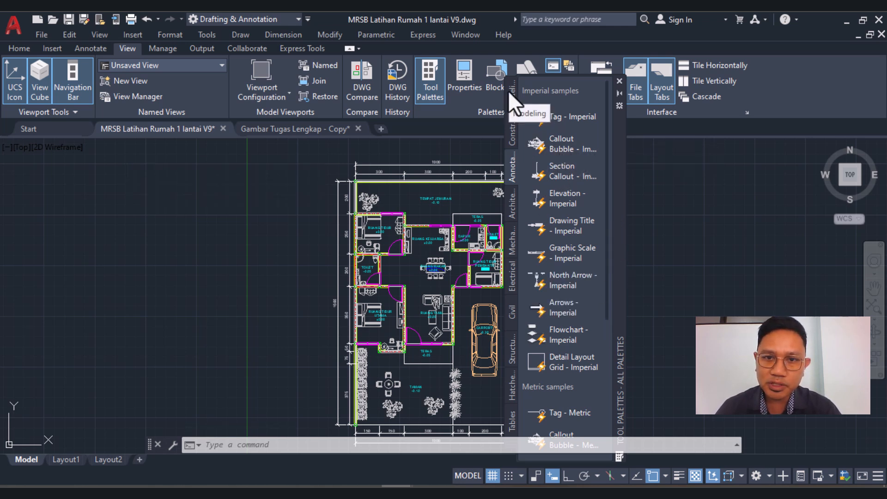
{"action": "left_click", "coordinate": [512, 137]}
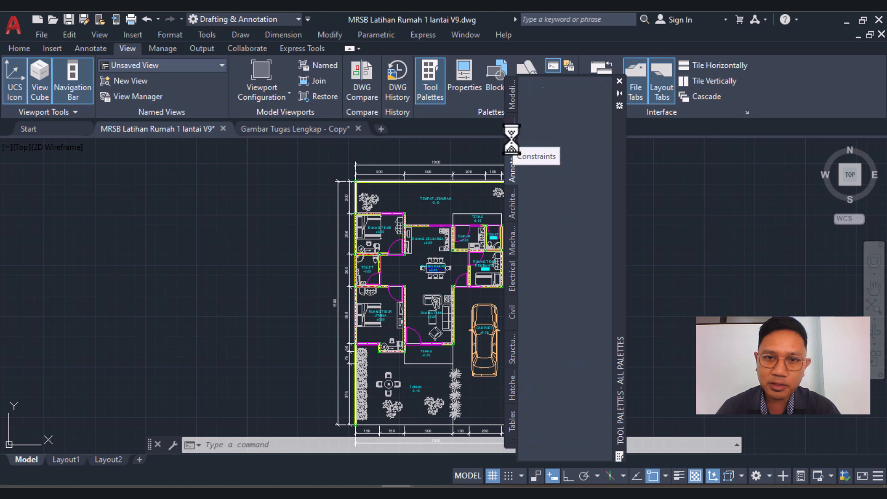
{"action": "left_click", "coordinate": [511, 171]}
{"action": "left_click", "coordinate": [508, 203]}
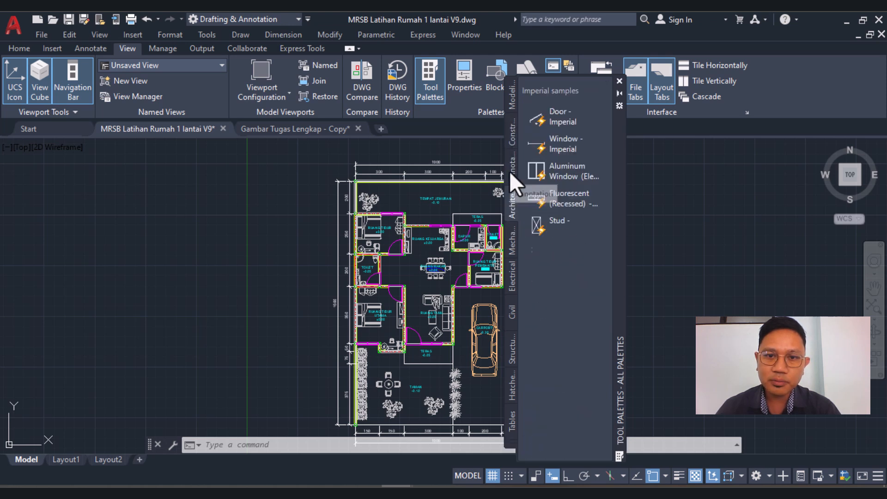
{"action": "left_click", "coordinate": [512, 173]}
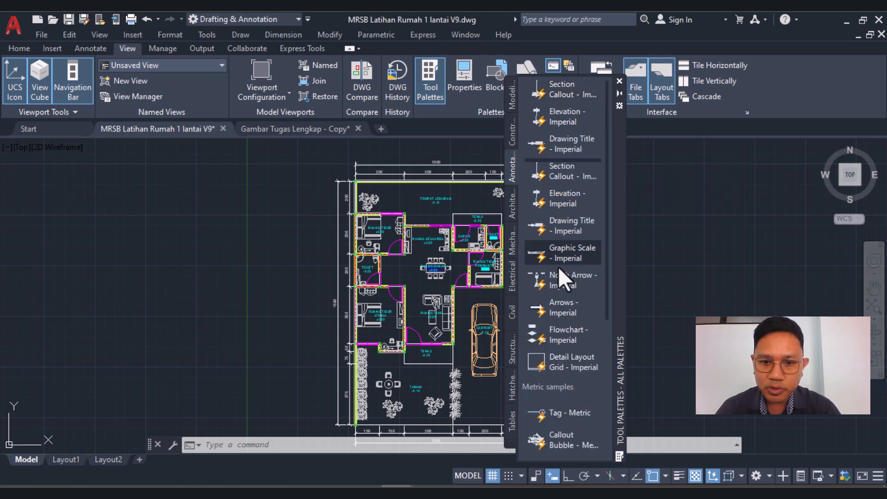
Insert the Tag - Metric symbol at annotation scale 1:1 in the empty area left of the floor plan, and close the tool palettes
{"action": "scroll", "coordinate": [558, 290], "scroll_direction": "down", "scroll_amount": 3}
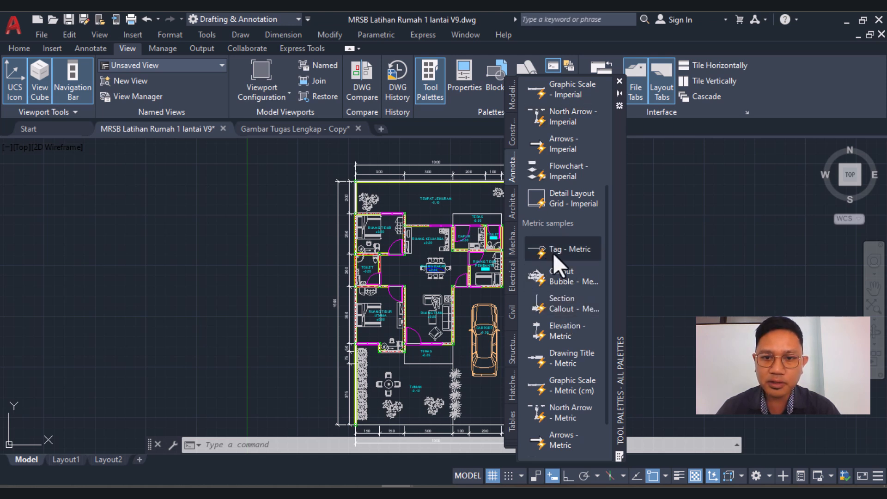
{"action": "scroll", "coordinate": [537, 252], "scroll_direction": "up", "scroll_amount": 3}
{"action": "scroll", "coordinate": [542, 257], "scroll_direction": "down", "scroll_amount": 2}
{"action": "scroll", "coordinate": [545, 319], "scroll_direction": "down", "scroll_amount": 3}
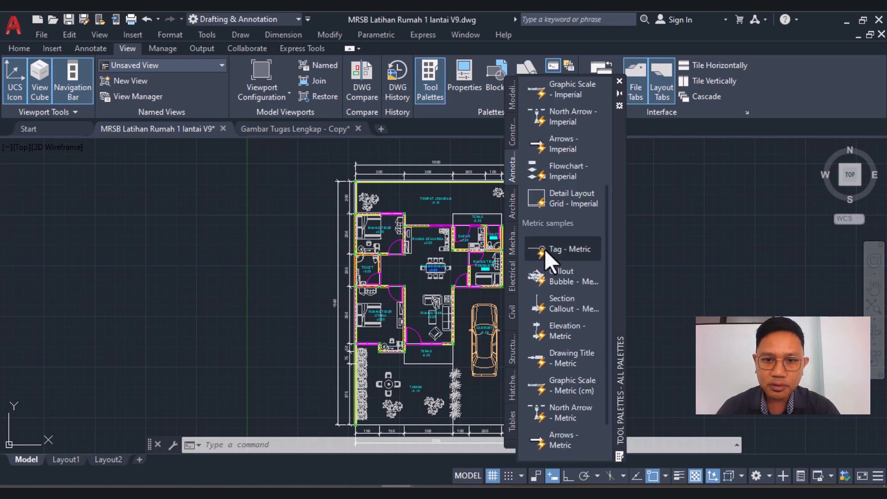
{"action": "left_click_drag", "start_coordinate": [513, 251], "coordinate": [323, 263]}
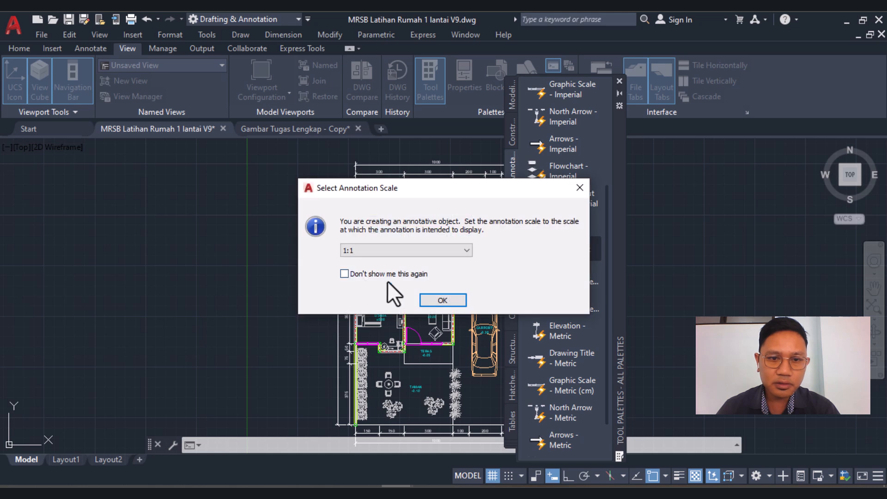
{"action": "left_click", "coordinate": [443, 301]}
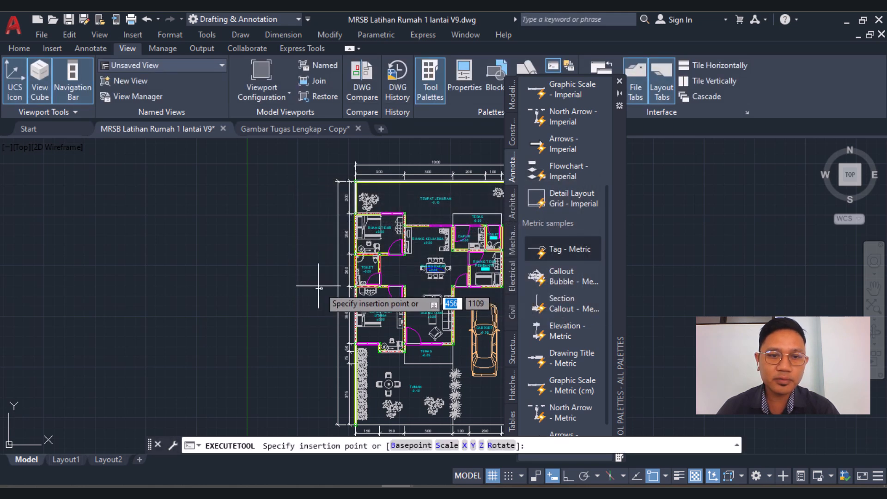
{"action": "scroll", "coordinate": [312, 265], "scroll_direction": "up", "scroll_amount": 6}
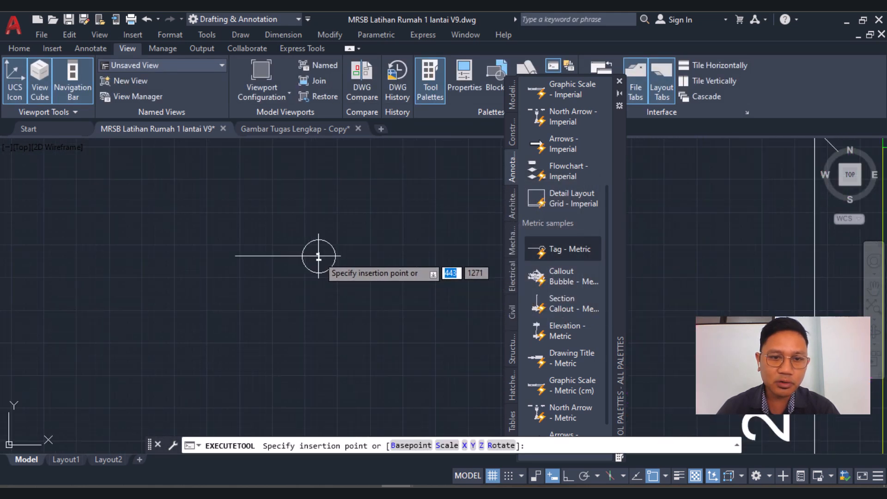
{"action": "left_click", "coordinate": [326, 263]}
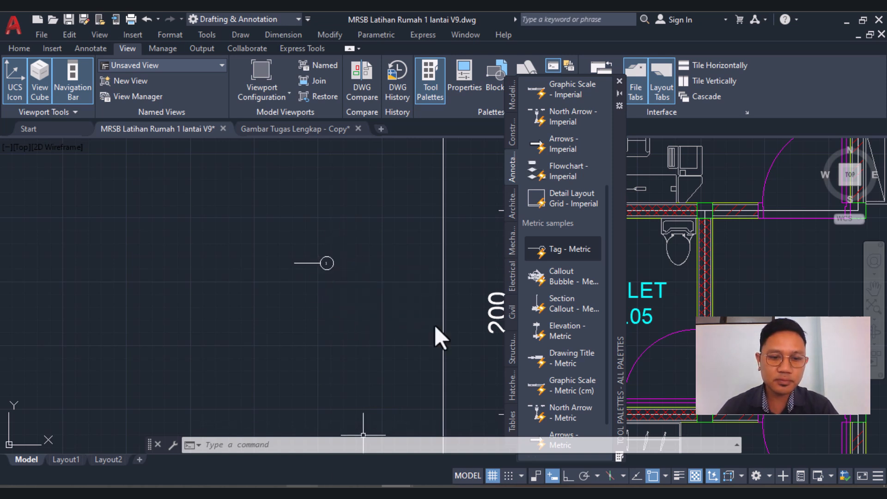
{"action": "left_click", "coordinate": [619, 81]}
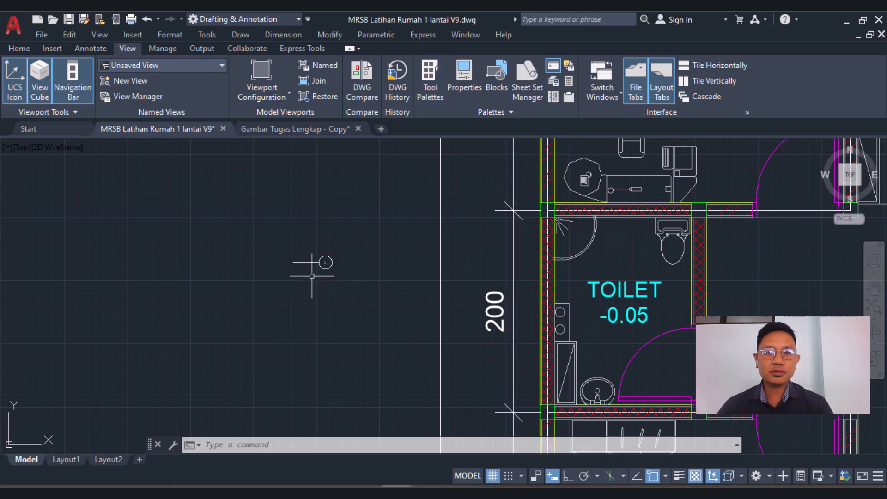
Scale the inserted tag by a factor of 4.5 from a base point near the middle of its circle
{"action": "scroll", "coordinate": [312, 276], "scroll_direction": "up", "scroll_amount": 5}
{"action": "scroll", "coordinate": [331, 277], "scroll_direction": "down", "scroll_amount": 5}
{"action": "scroll", "coordinate": [369, 277], "scroll_direction": "up", "scroll_amount": 4}
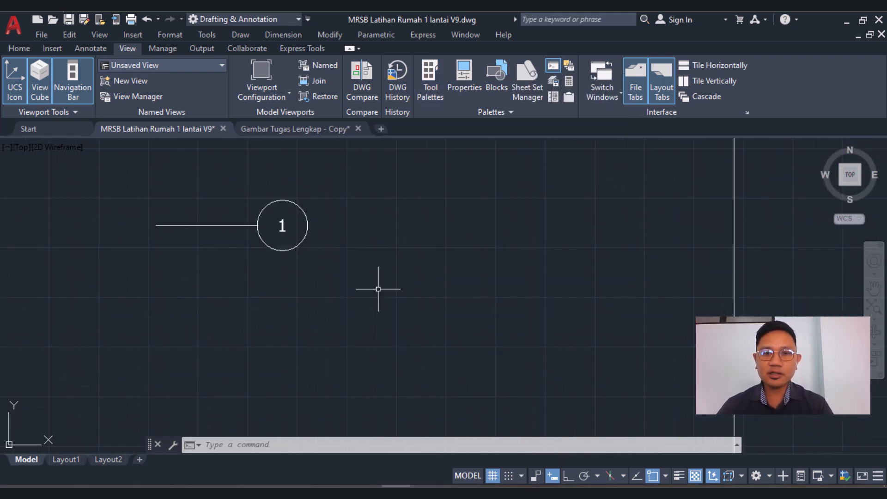
{"action": "scroll", "coordinate": [378, 291], "scroll_direction": "down", "scroll_amount": 8}
{"action": "scroll", "coordinate": [379, 296], "scroll_direction": "up", "scroll_amount": 8}
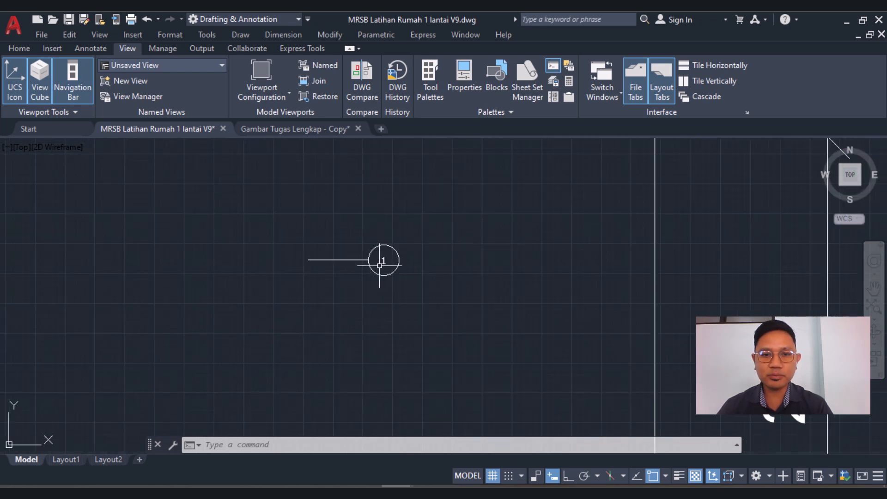
{"action": "type", "text": "s"}
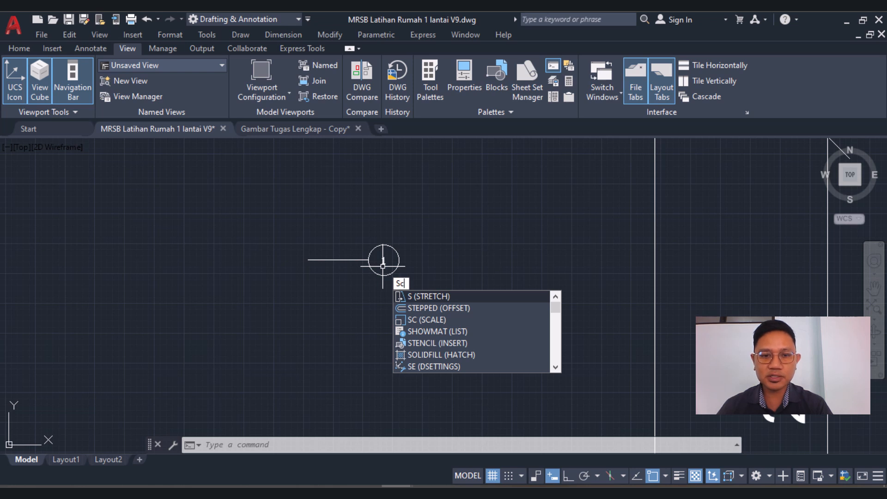
{"action": "type", "text": "c"}
{"action": "key", "text": "Return"}
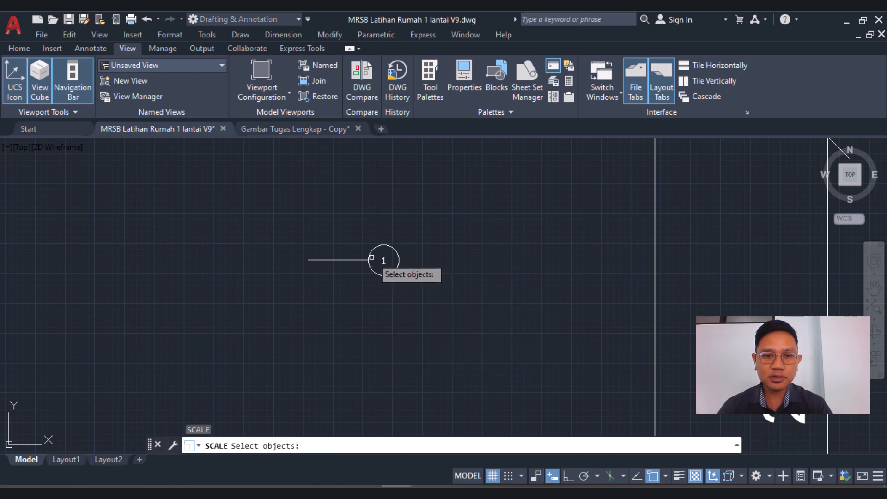
{"action": "left_click", "coordinate": [372, 257]}
{"action": "key", "text": "Return"}
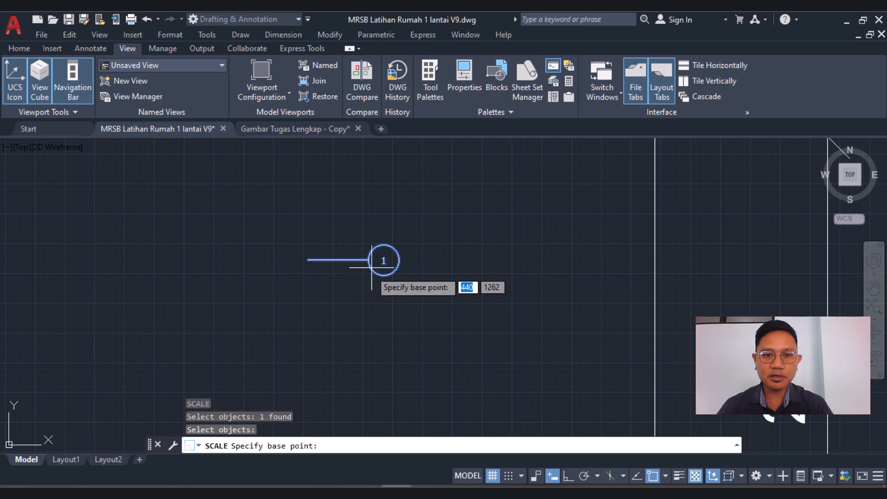
{"action": "left_click", "coordinate": [384, 260]}
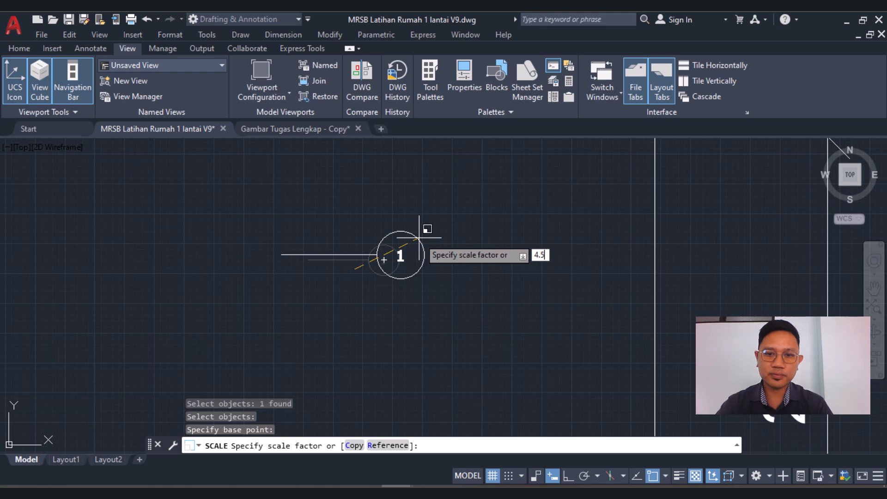
{"action": "key", "text": "Return"}
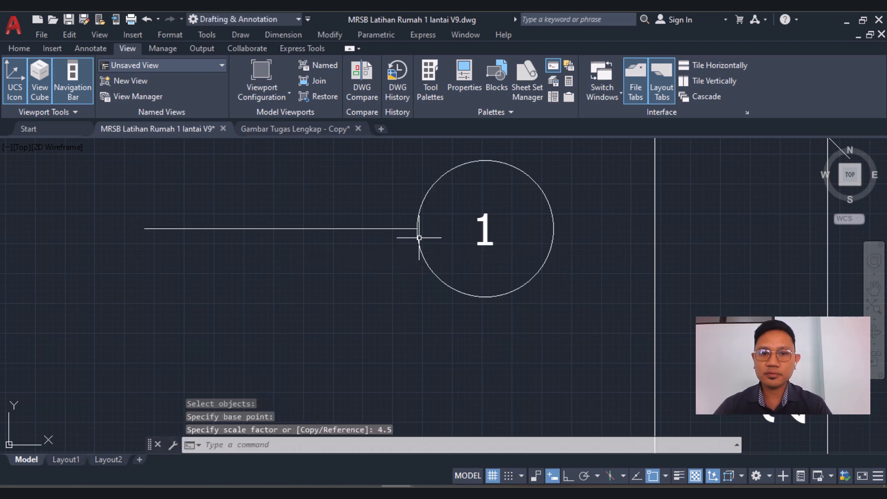
Enlarge the text height of the number inside the inserted tag through its attribute text options
{"action": "scroll", "coordinate": [425, 240], "scroll_direction": "down", "scroll_amount": 12}
{"action": "scroll", "coordinate": [432, 244], "scroll_direction": "up", "scroll_amount": 12}
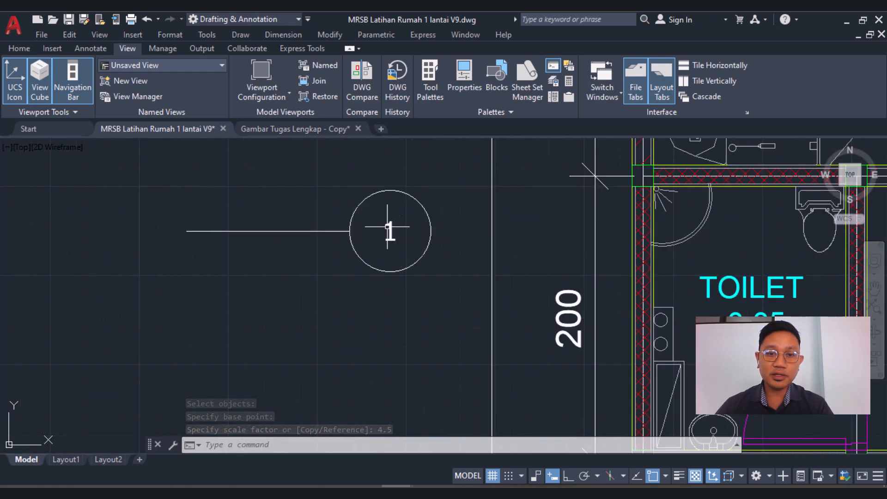
{"action": "scroll", "coordinate": [396, 315], "scroll_direction": "down", "scroll_amount": 2}
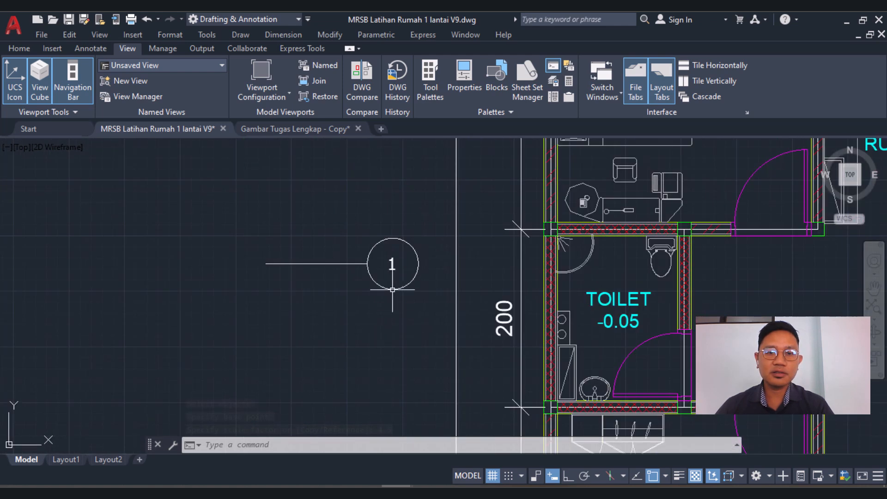
{"action": "double_click", "coordinate": [393, 264]}
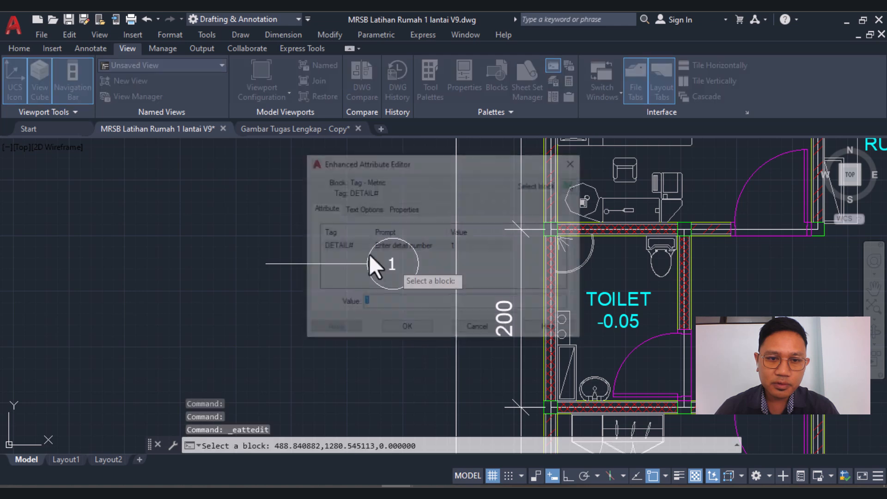
{"action": "left_click", "coordinate": [362, 210]}
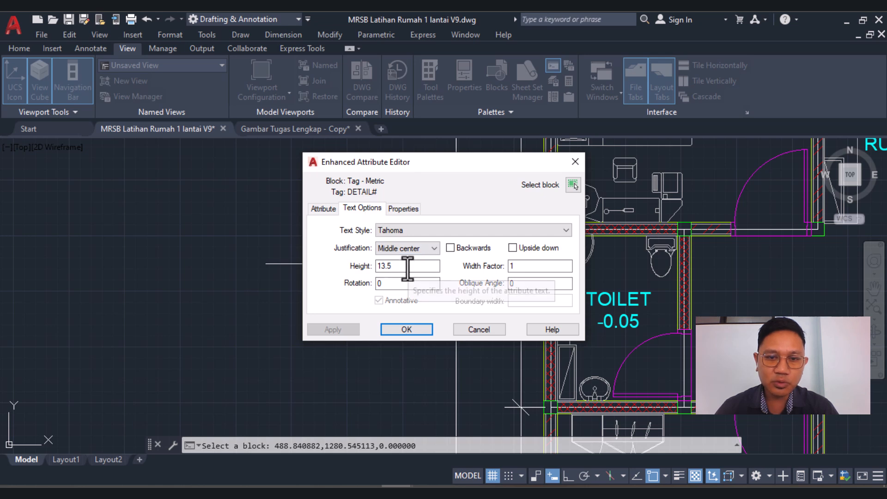
{"action": "left_click_drag", "start_coordinate": [407, 267], "coordinate": [332, 267]}
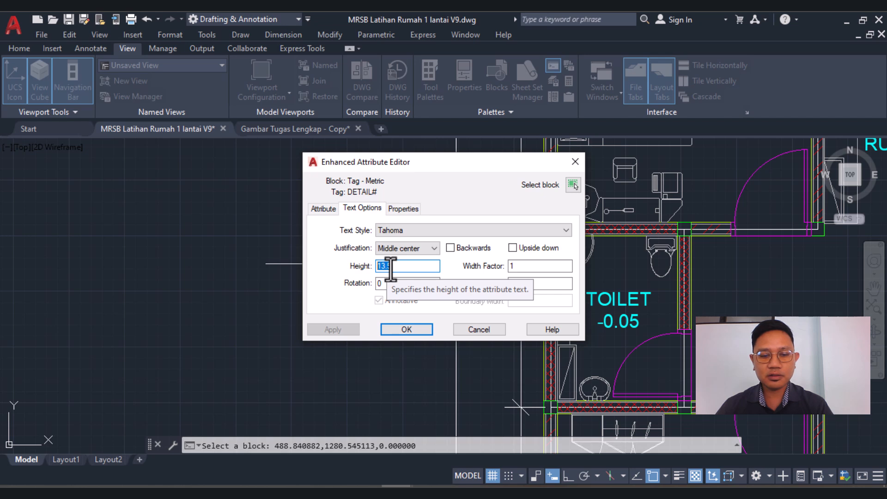
{"action": "type", "text": "2"}
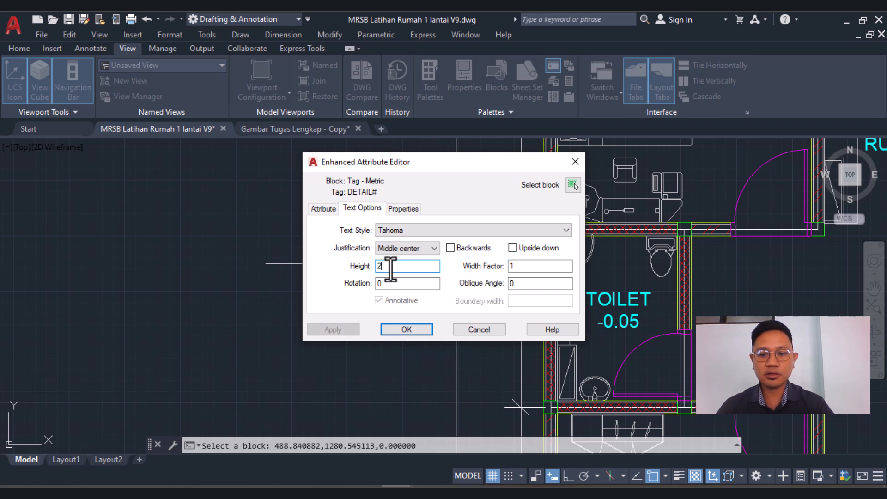
{"action": "left_click", "coordinate": [400, 333]}
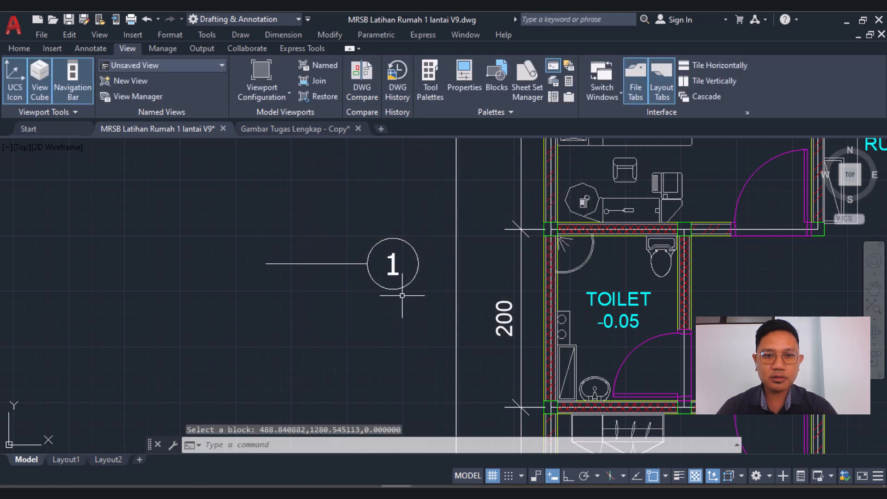
Set the text height of the tag's number attribute to 30
{"action": "scroll", "coordinate": [400, 296], "scroll_direction": "up", "scroll_amount": 6}
{"action": "scroll", "coordinate": [390, 263], "scroll_direction": "down", "scroll_amount": 4}
{"action": "double_click", "coordinate": [390, 262]}
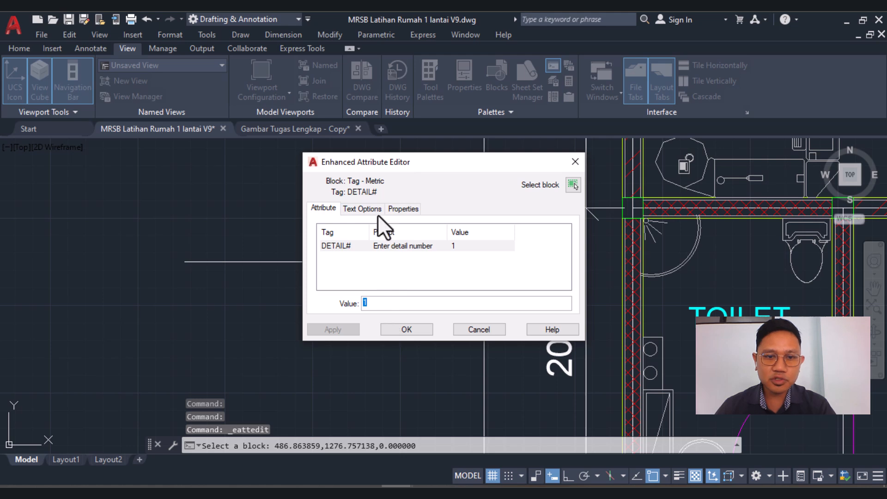
{"action": "left_click", "coordinate": [368, 210]}
{"action": "double_click", "coordinate": [396, 265]}
{"action": "type", "text": "30"}
{"action": "left_click", "coordinate": [405, 328]}
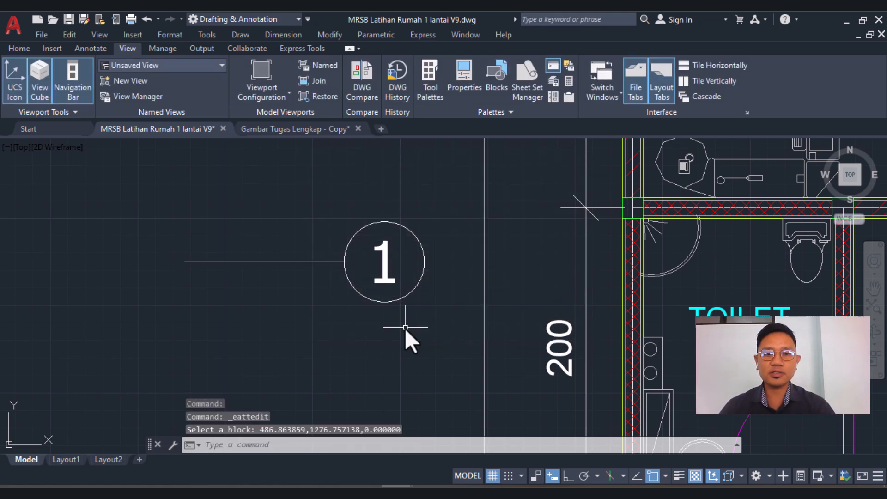
Compare the tag's size with the whole floor plan and review the grid tags in the ACAD 01_merged.pdf reference before returning to AutoCAD
{"action": "scroll", "coordinate": [329, 308], "scroll_direction": "down", "scroll_amount": 5}
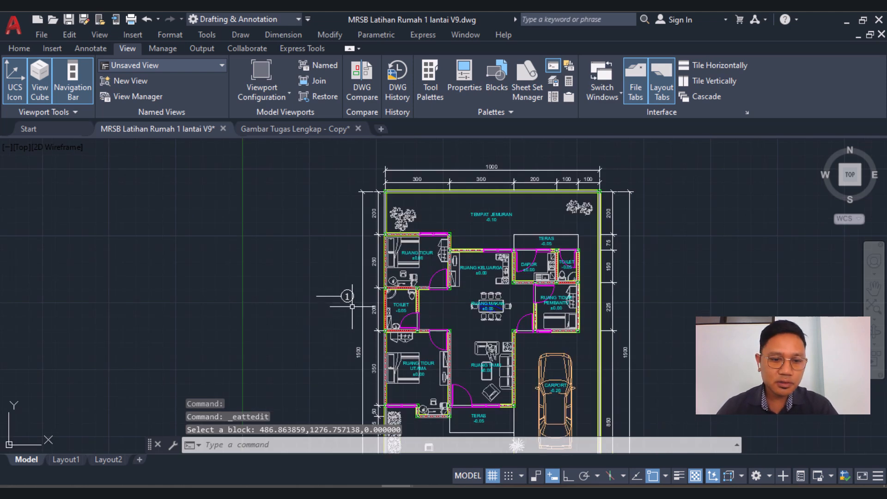
{"action": "scroll", "coordinate": [356, 312], "scroll_direction": "down", "scroll_amount": 2}
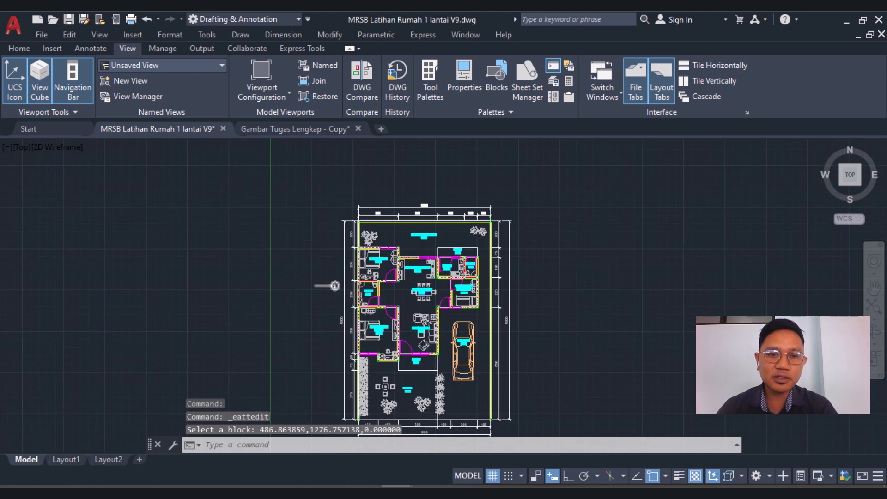
{"action": "scroll", "coordinate": [350, 286], "scroll_direction": "up", "scroll_amount": 4}
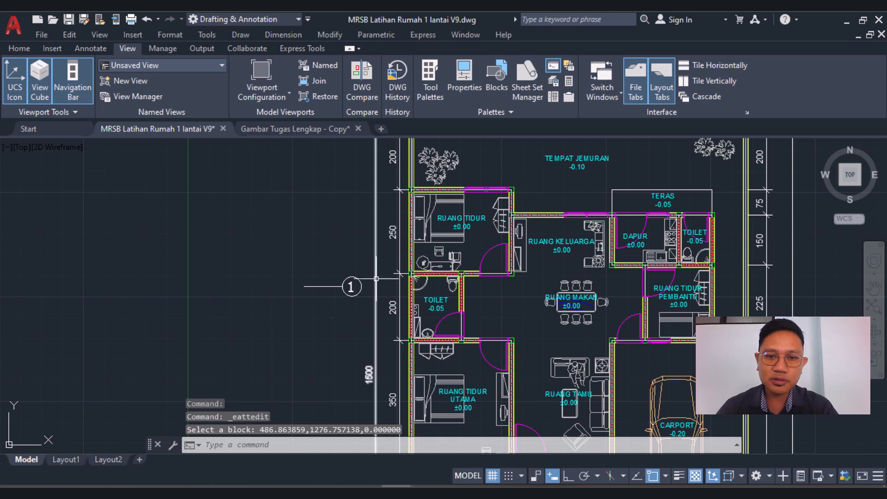
{"action": "scroll", "coordinate": [336, 306], "scroll_direction": "up", "scroll_amount": 2}
{"action": "scroll", "coordinate": [336, 306], "scroll_direction": "down", "scroll_amount": 5}
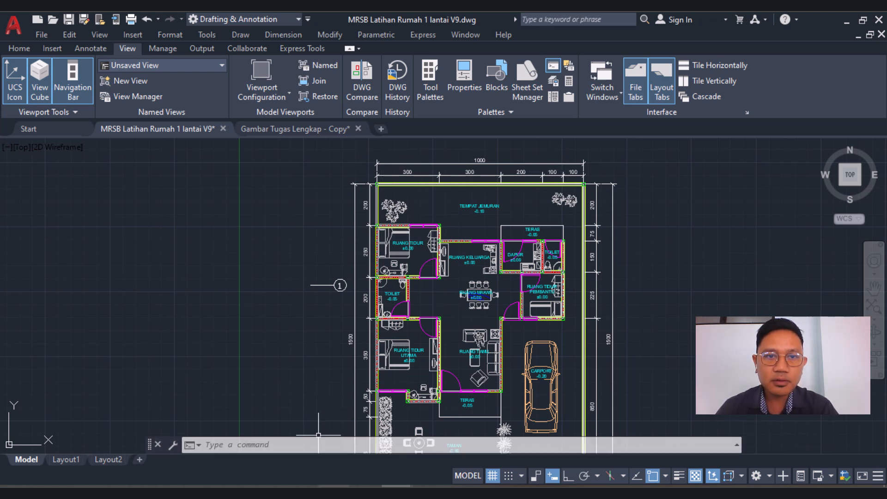
{"action": "left_click", "coordinate": [334, 493]}
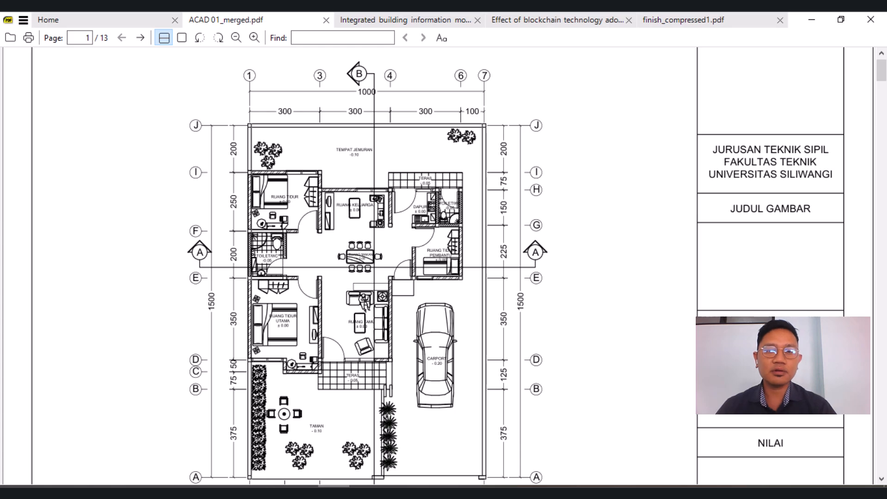
{"action": "left_click", "coordinate": [396, 492]}
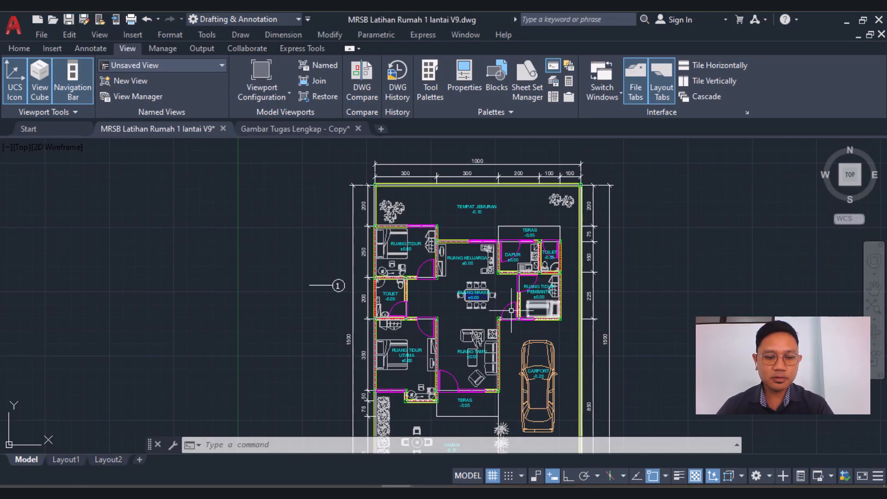
Rotate the tag 90° with Ortho on so that its circle stands above its leader line
{"action": "type", "text": "ro"}
{"action": "key", "text": "Return"}
{"action": "left_click", "coordinate": [339, 285]}
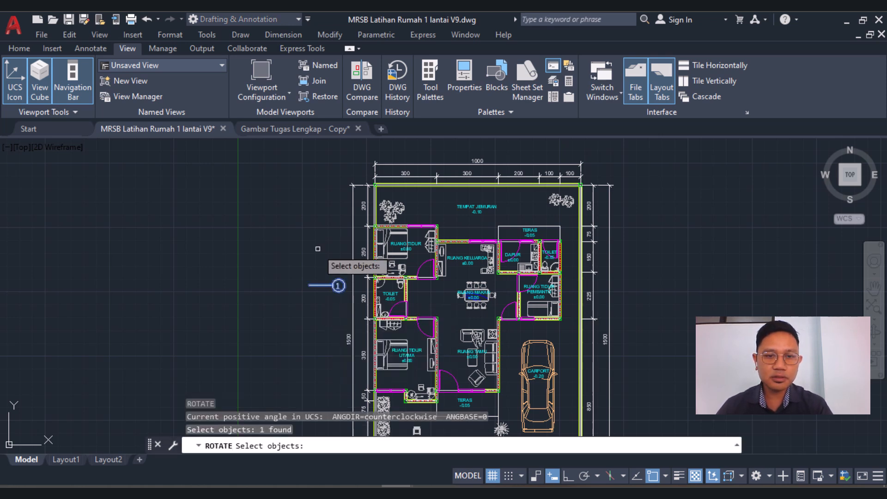
{"action": "key", "text": "Return"}
{"action": "left_click", "coordinate": [316, 272]}
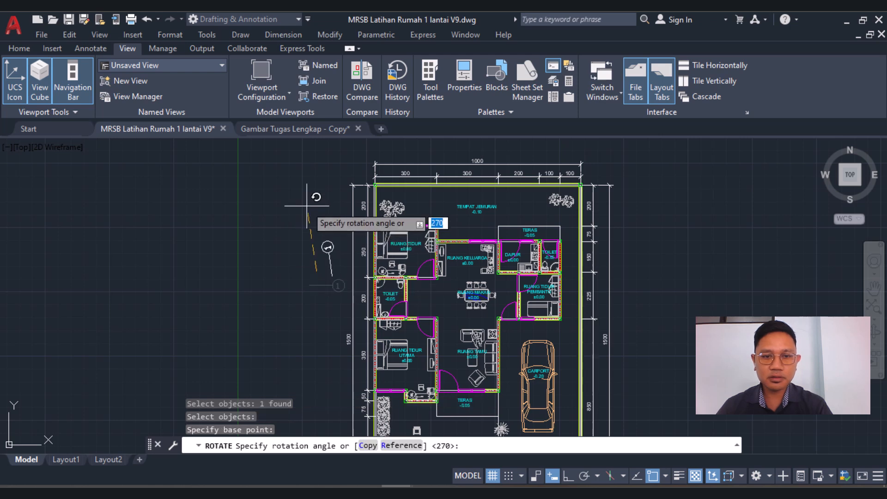
{"action": "key", "text": "F8"}
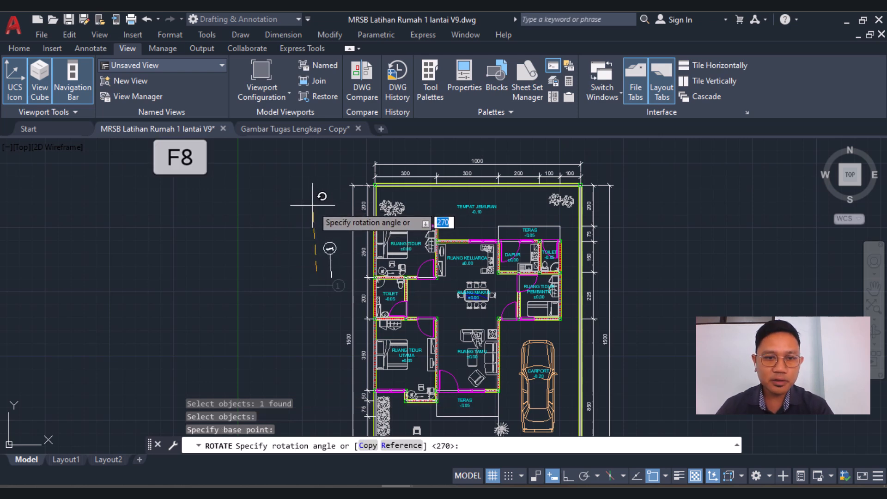
{"action": "key", "text": "F8"}
{"action": "left_click", "coordinate": [320, 205]}
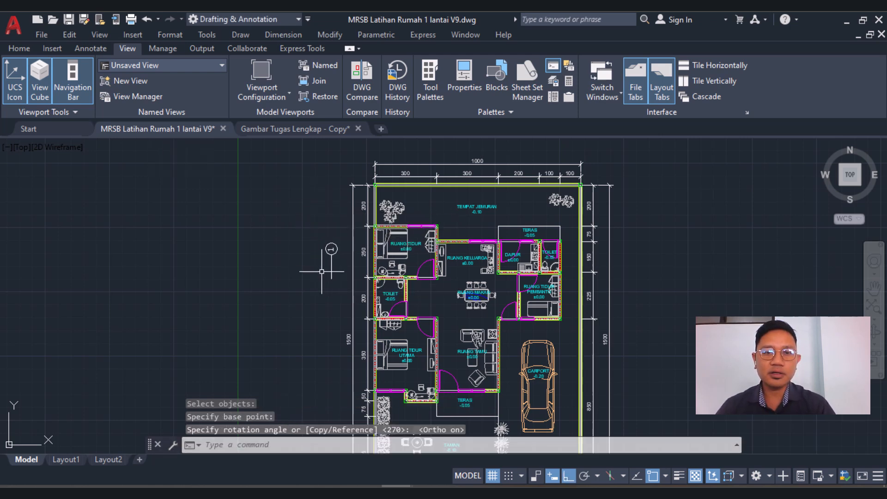
Set the rotation of the tag's number attribute to 0 so the text reads upright
{"action": "scroll", "coordinate": [318, 240], "scroll_direction": "up", "scroll_amount": 6}
{"action": "scroll", "coordinate": [331, 229], "scroll_direction": "down", "scroll_amount": 2}
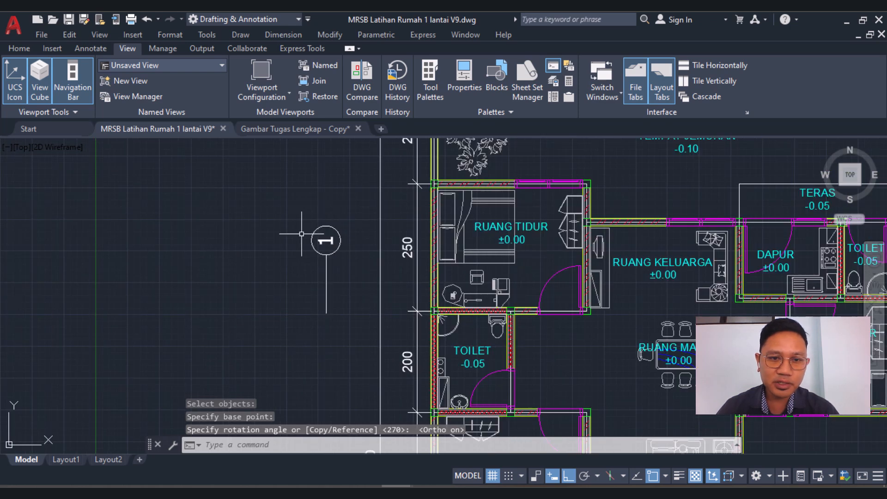
{"action": "double_click", "coordinate": [326, 240]}
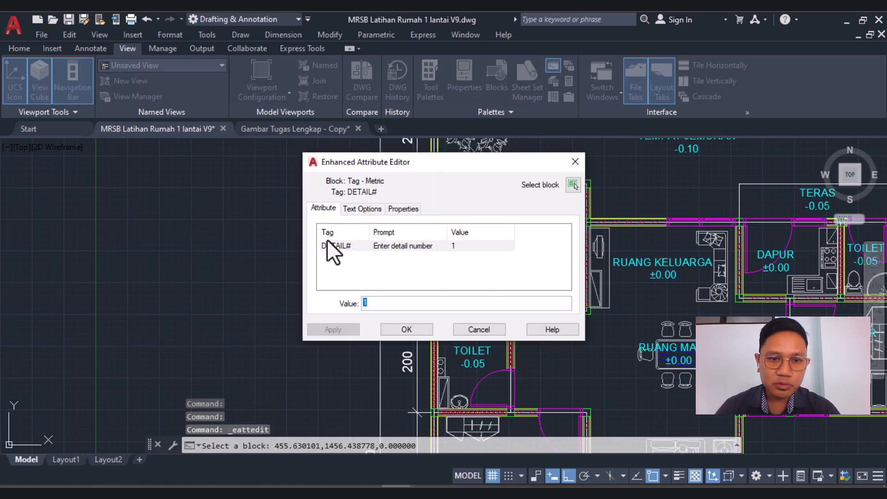
{"action": "left_click", "coordinate": [363, 209]}
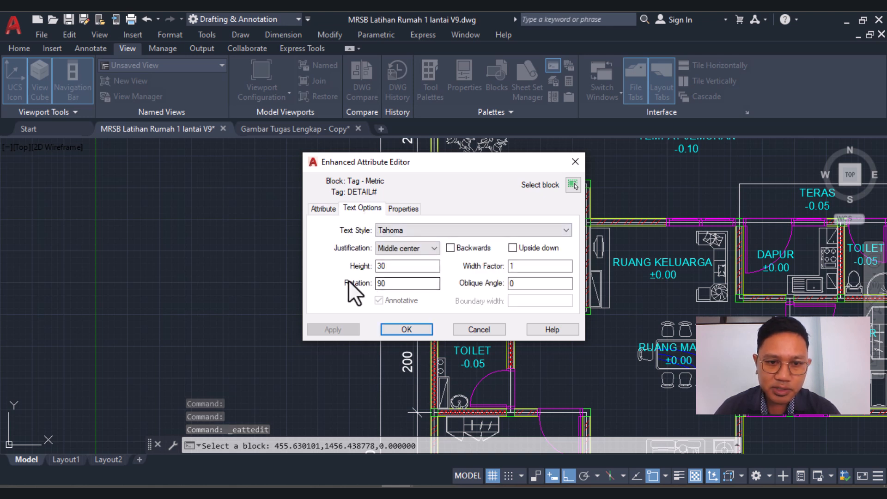
{"action": "left_click_drag", "start_coordinate": [396, 287], "coordinate": [350, 292]}
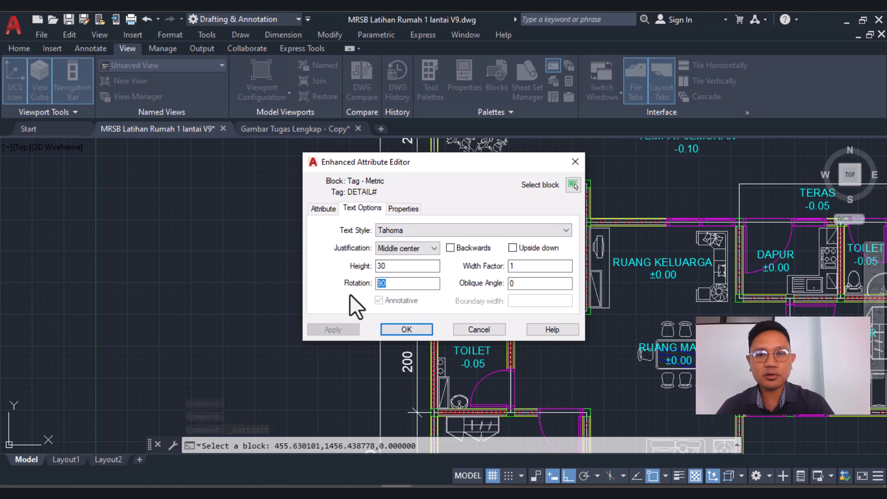
{"action": "type", "text": "0"}
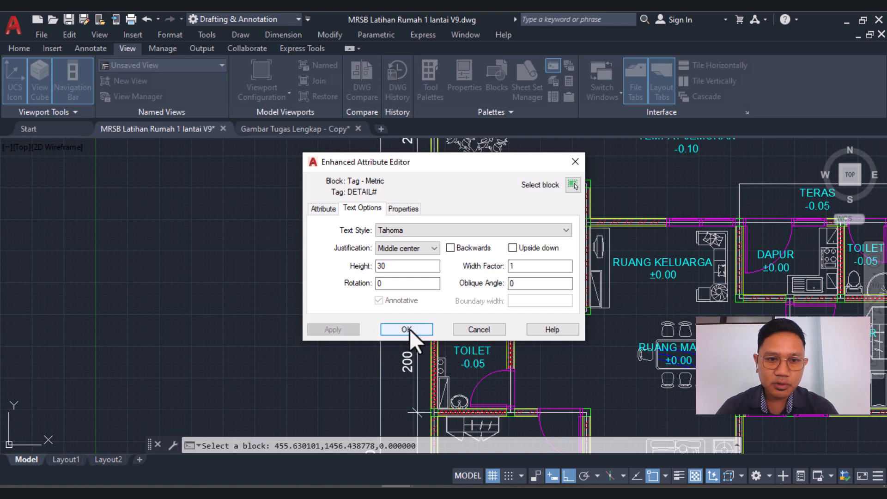
{"action": "left_click", "coordinate": [406, 329]}
{"action": "scroll", "coordinate": [305, 326], "scroll_direction": "down", "scroll_amount": 4}
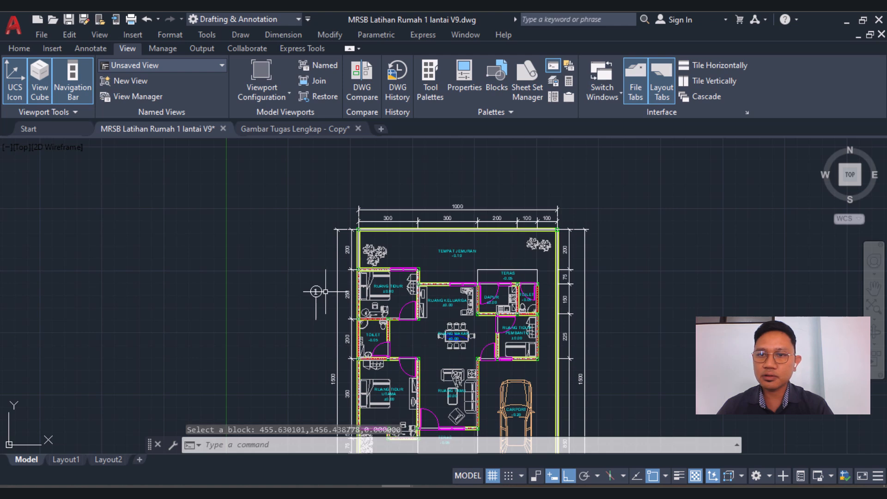
{"action": "scroll", "coordinate": [353, 277], "scroll_direction": "up", "scroll_amount": 2}
{"action": "type", "text": "m"}
{"action": "key", "text": "Return"}
{"action": "key", "text": "Escape"}
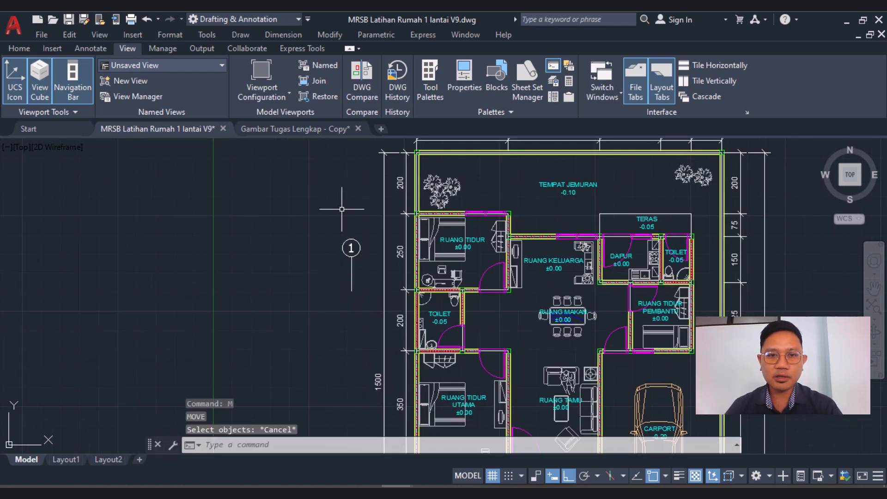
{"action": "scroll", "coordinate": [308, 366], "scroll_direction": "down", "scroll_amount": 2}
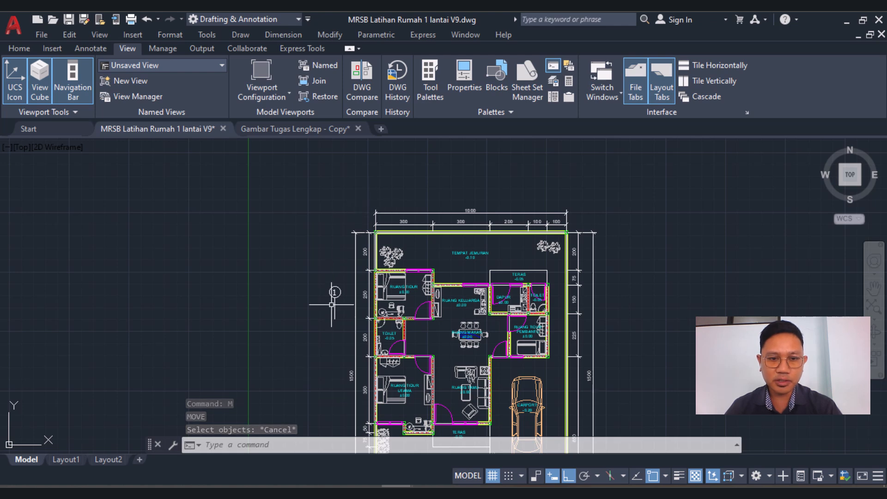
{"action": "scroll", "coordinate": [325, 281], "scroll_direction": "up", "scroll_amount": 2}
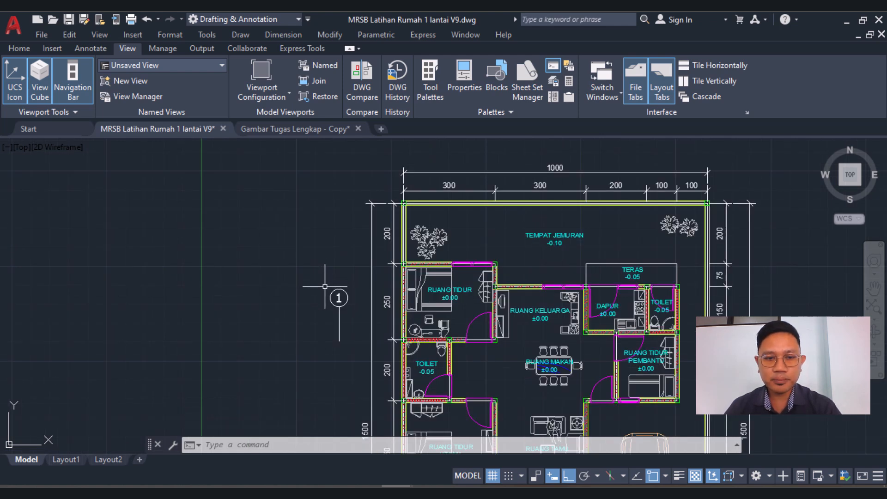
Move the tag with Ortho off, snapping its leader's lower end to the dimension extension line above the plan's top-left corner
{"action": "type", "text": "m"}
{"action": "key", "text": "Return"}
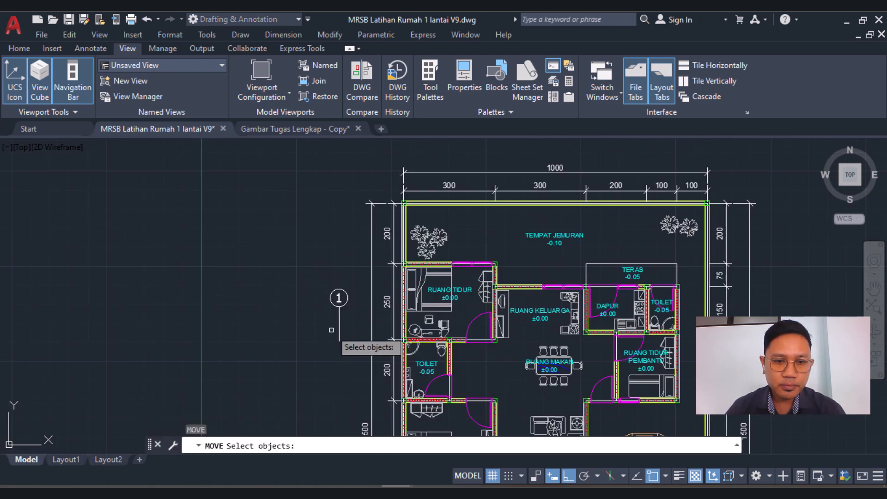
{"action": "left_click", "coordinate": [348, 301]}
{"action": "scroll", "coordinate": [340, 344], "scroll_direction": "up", "scroll_amount": 4}
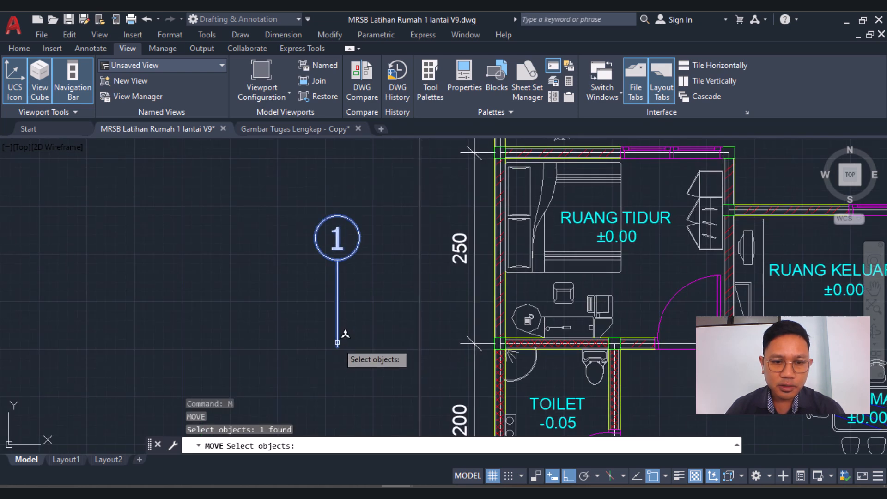
{"action": "key", "text": "Return"}
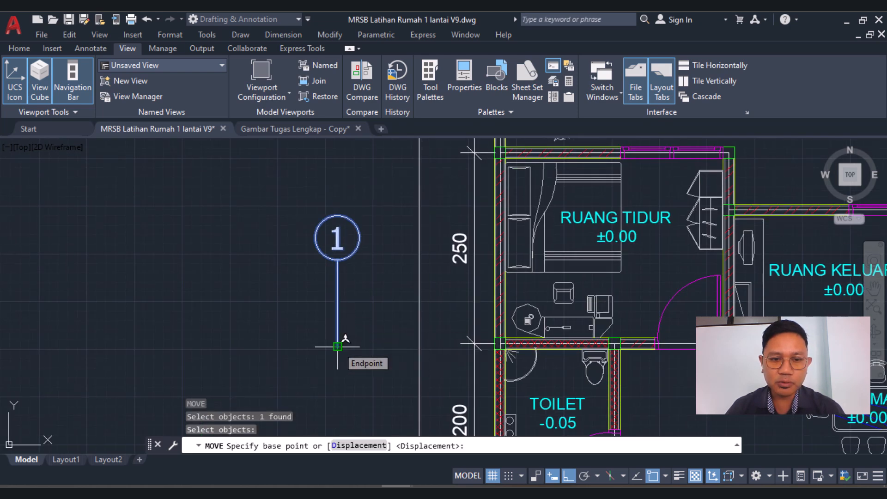
{"action": "left_click", "coordinate": [337, 346]}
{"action": "key", "text": "F8"}
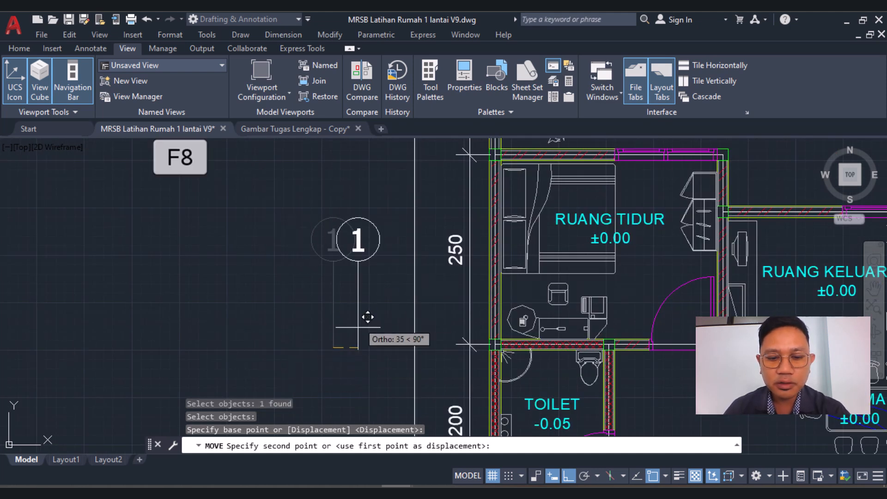
{"action": "key", "text": "F8"}
{"action": "scroll", "coordinate": [287, 278], "scroll_direction": "down", "scroll_amount": 7}
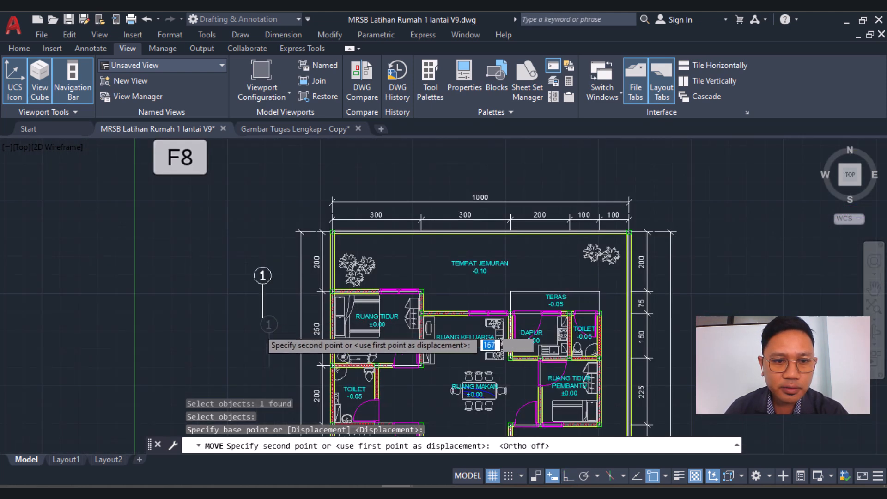
{"action": "scroll", "coordinate": [294, 273], "scroll_direction": "up", "scroll_amount": 6}
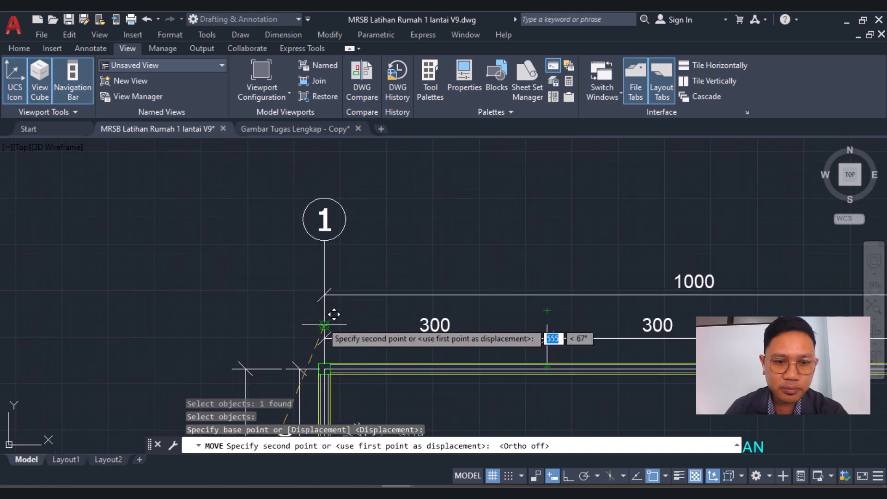
{"action": "scroll", "coordinate": [326, 287], "scroll_direction": "up", "scroll_amount": 3}
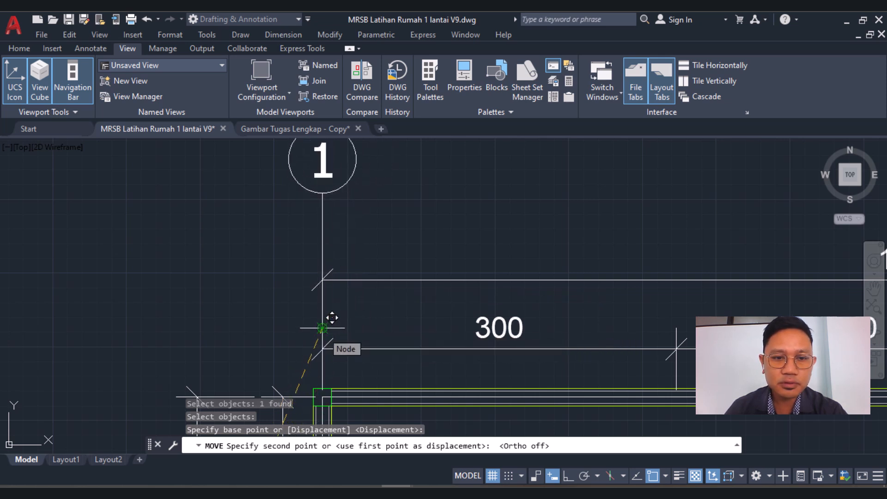
{"action": "left_click", "coordinate": [322, 328]}
{"action": "scroll", "coordinate": [363, 301], "scroll_direction": "down", "scroll_amount": 6}
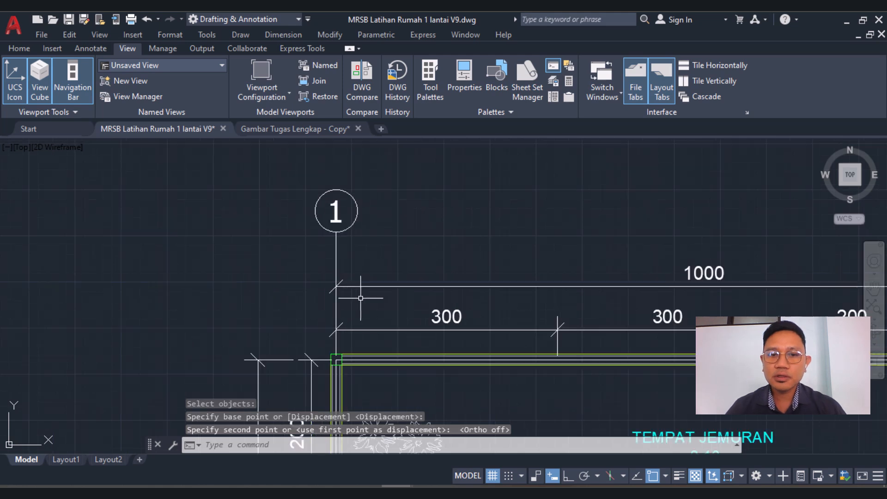
{"action": "scroll", "coordinate": [352, 253], "scroll_direction": "up", "scroll_amount": 3}
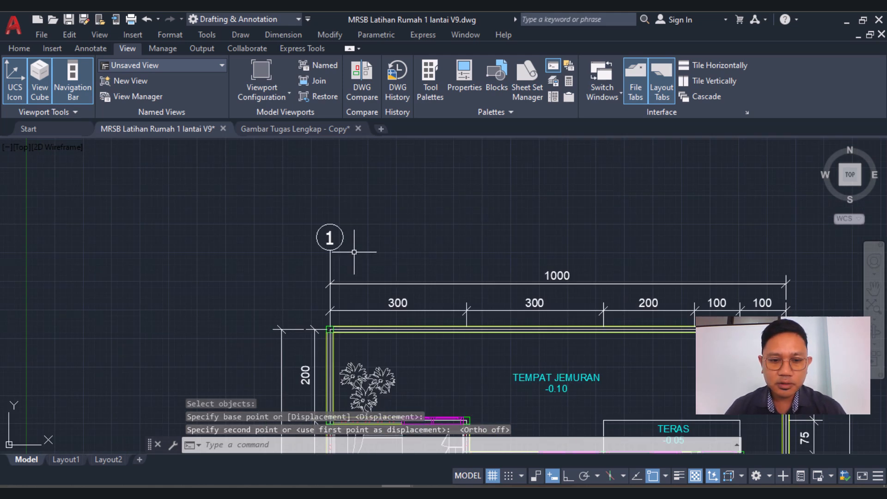
Examine the numbered and lettered grid tags on all sides of the plan in ACAD 01_merged.pdf, then return to AutoCAD
{"action": "left_click", "coordinate": [333, 488]}
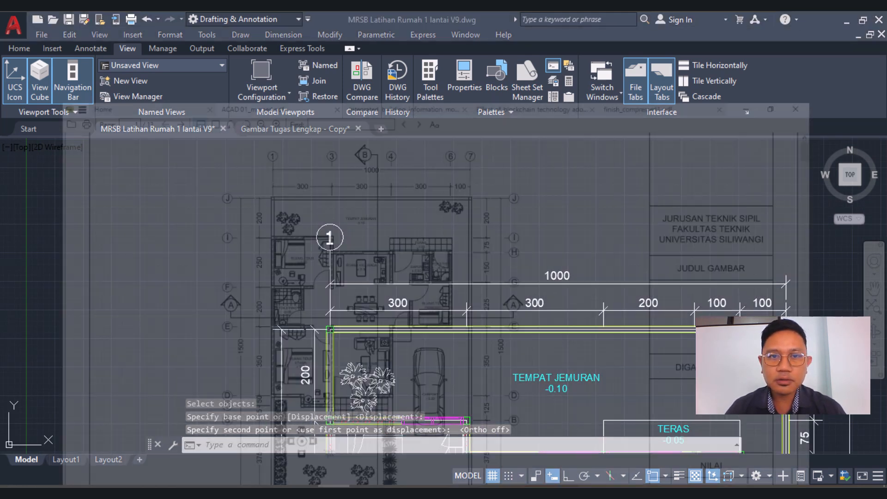
{"action": "scroll", "coordinate": [398, 254], "scroll_direction": "up", "scroll_amount": 1}
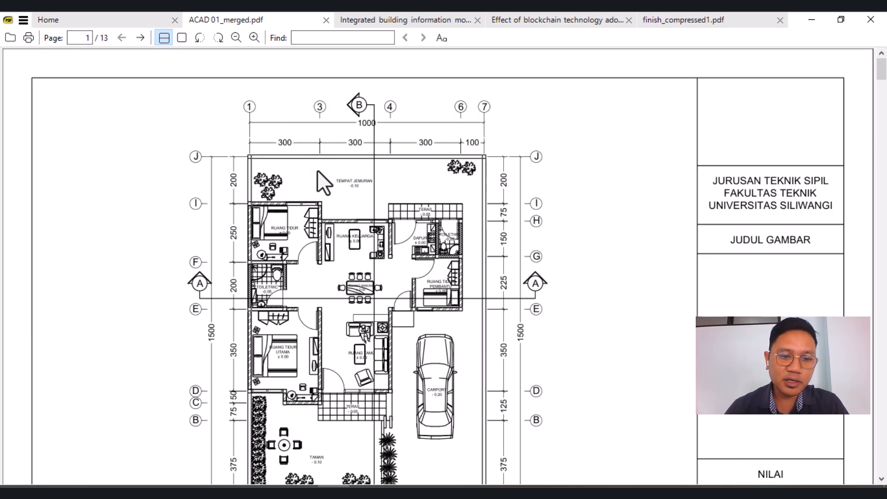
{"action": "scroll", "coordinate": [317, 170], "scroll_direction": "down", "scroll_amount": 3}
{"action": "scroll", "coordinate": [318, 163], "scroll_direction": "up", "scroll_amount": 3}
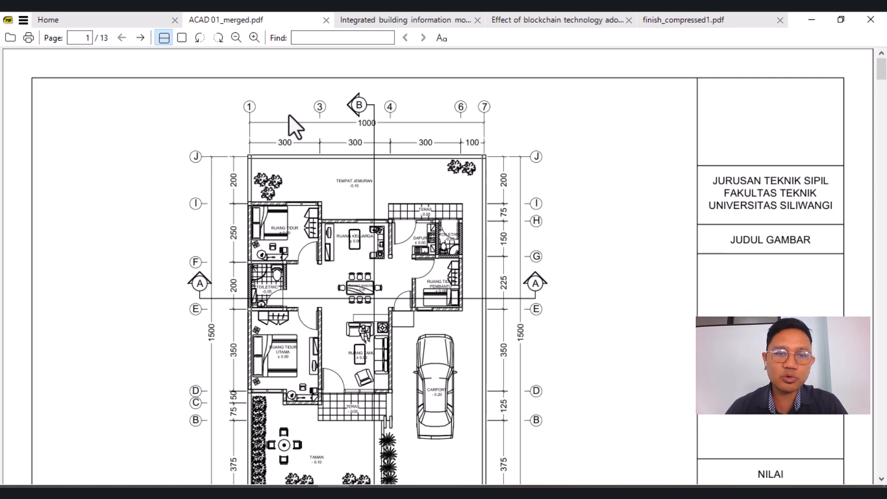
{"action": "scroll", "coordinate": [316, 176], "scroll_direction": "down", "scroll_amount": 2}
{"action": "scroll", "coordinate": [315, 178], "scroll_direction": "up", "scroll_amount": 1}
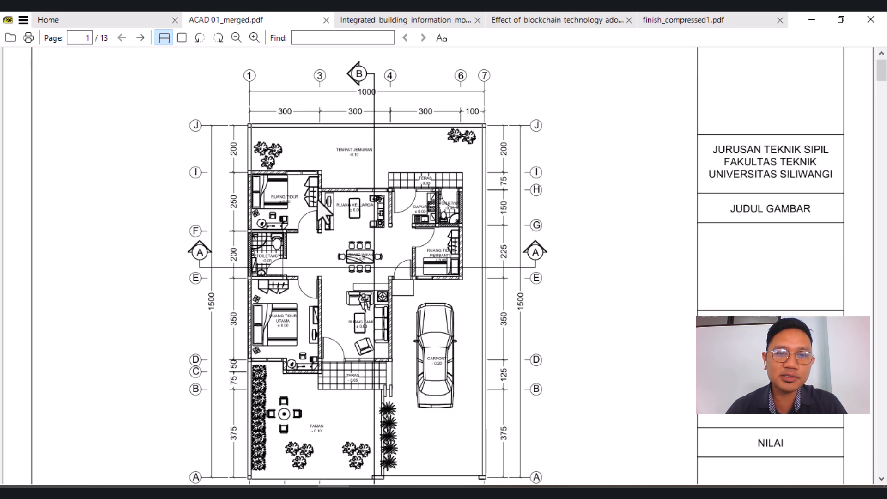
{"action": "scroll", "coordinate": [305, 170], "scroll_direction": "down", "scroll_amount": 3}
{"action": "scroll", "coordinate": [304, 182], "scroll_direction": "up", "scroll_amount": 3}
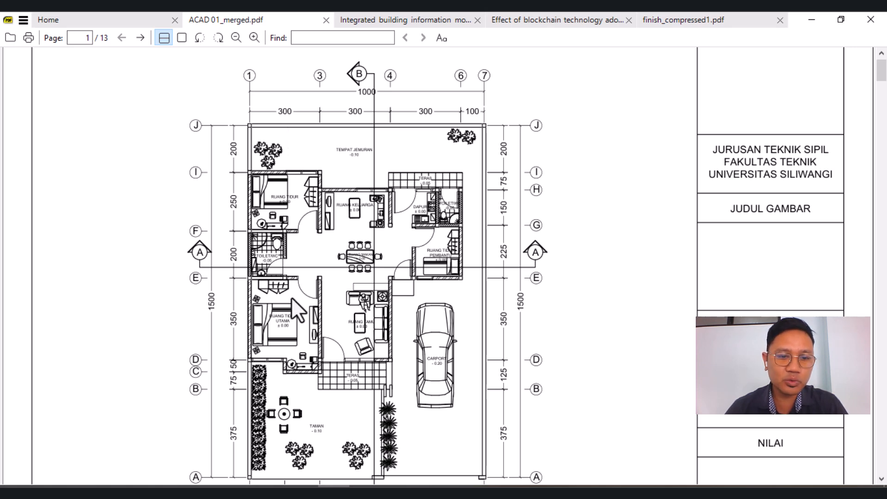
{"action": "scroll", "coordinate": [290, 301], "scroll_direction": "down", "scroll_amount": 2}
{"action": "scroll", "coordinate": [285, 406], "scroll_direction": "up", "scroll_amount": 3}
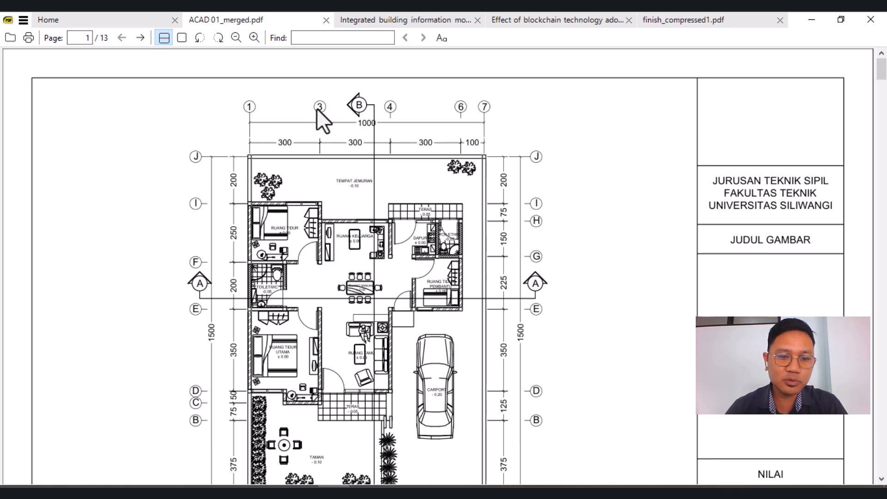
{"action": "scroll", "coordinate": [314, 120], "scroll_direction": "down", "scroll_amount": 4}
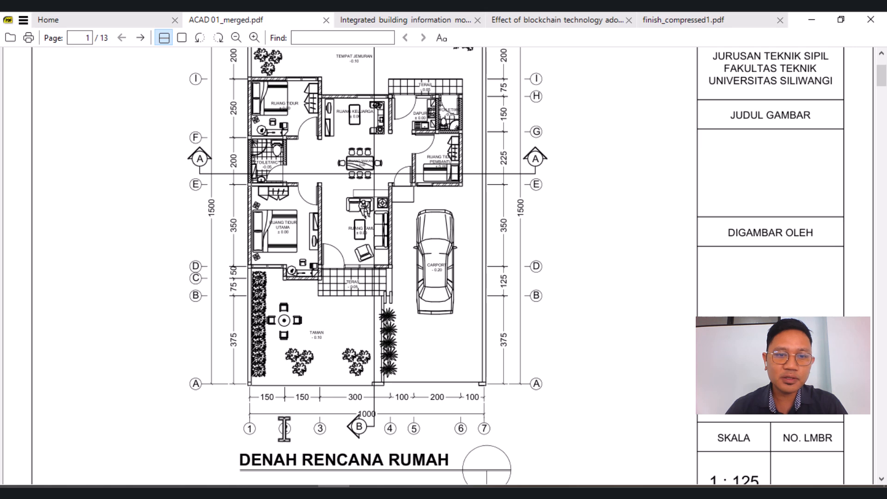
{"action": "scroll", "coordinate": [281, 431], "scroll_direction": "up", "scroll_amount": 3}
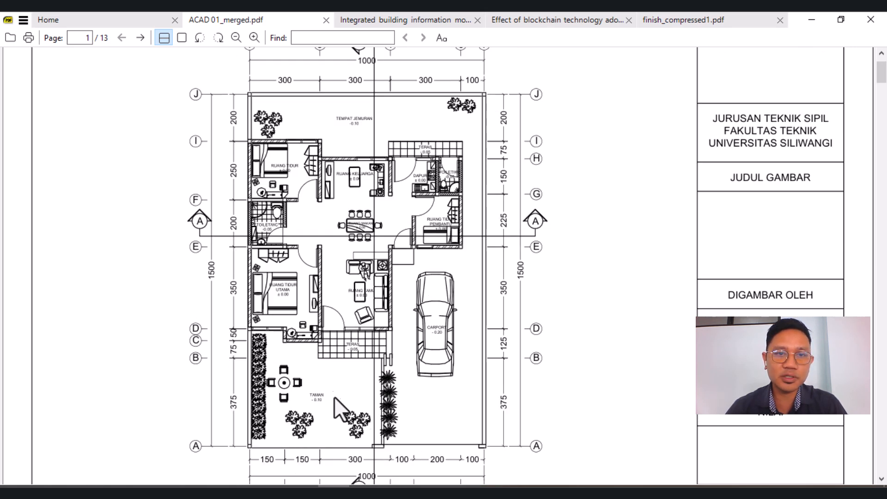
{"action": "scroll", "coordinate": [356, 412], "scroll_direction": "down", "scroll_amount": 3}
{"action": "scroll", "coordinate": [316, 341], "scroll_direction": "up", "scroll_amount": 5}
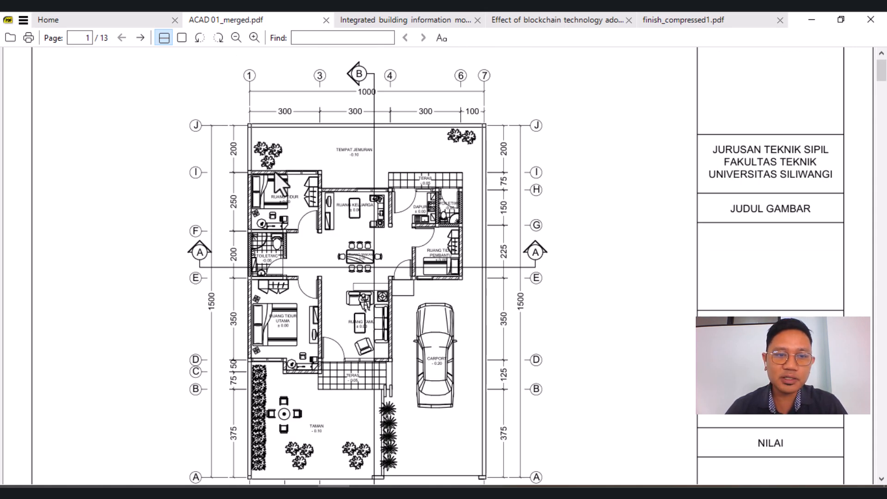
{"action": "scroll", "coordinate": [248, 355], "scroll_direction": "down", "scroll_amount": 5}
{"action": "scroll", "coordinate": [271, 218], "scroll_direction": "up", "scroll_amount": 3}
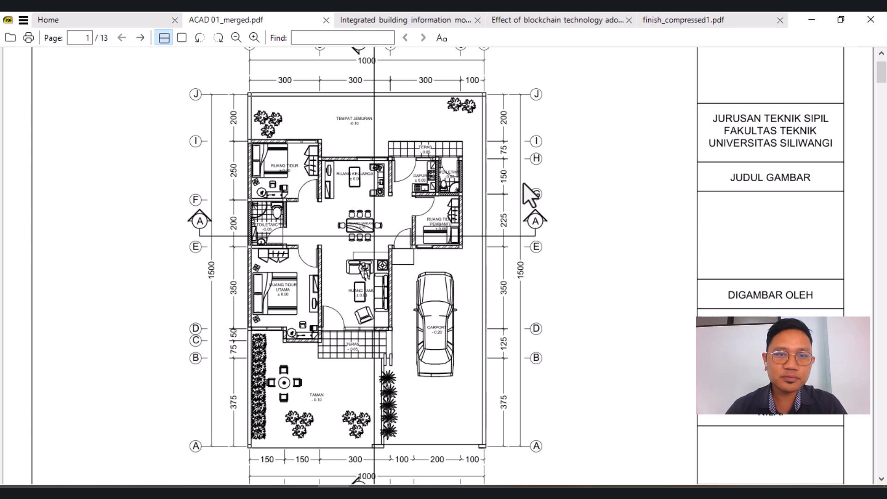
{"action": "scroll", "coordinate": [324, 192], "scroll_direction": "up", "scroll_amount": 2}
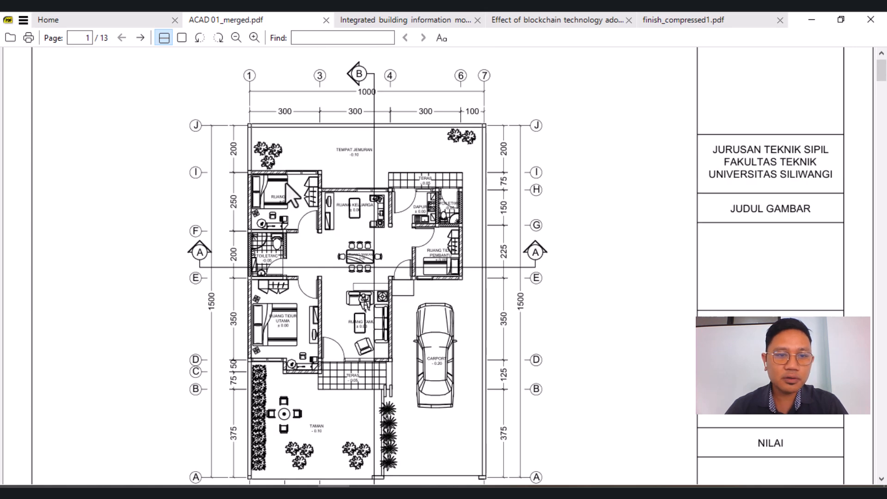
{"action": "scroll", "coordinate": [290, 194], "scroll_direction": "down", "scroll_amount": 2}
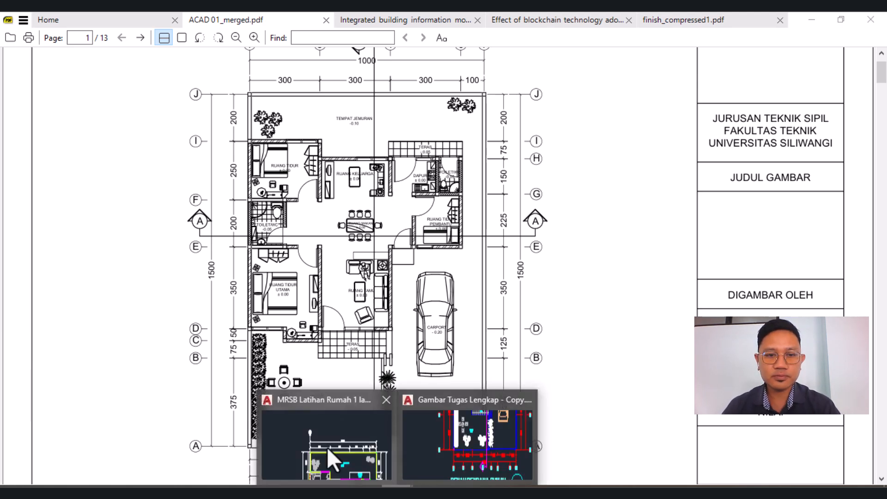
{"action": "left_click", "coordinate": [358, 409]}
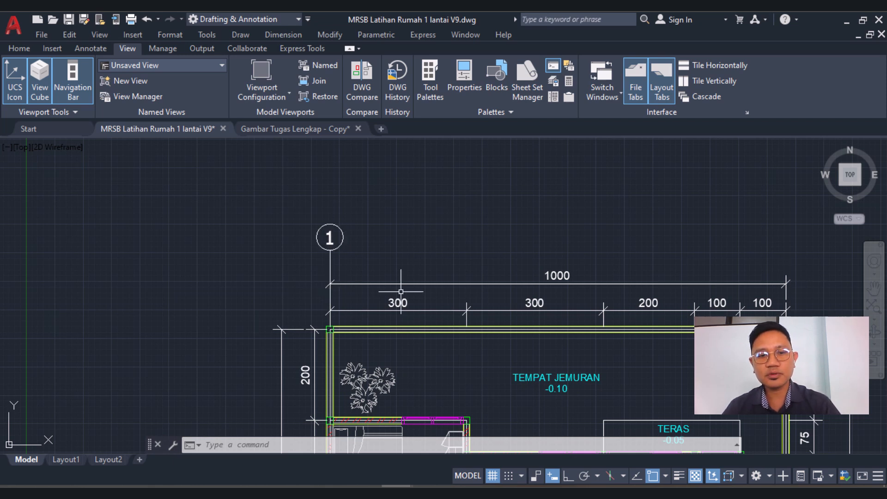
Copy the tag from its leader's lower end onto the extension lines at the ends of the two 300 spans above the plan
{"action": "key", "text": "Return"}
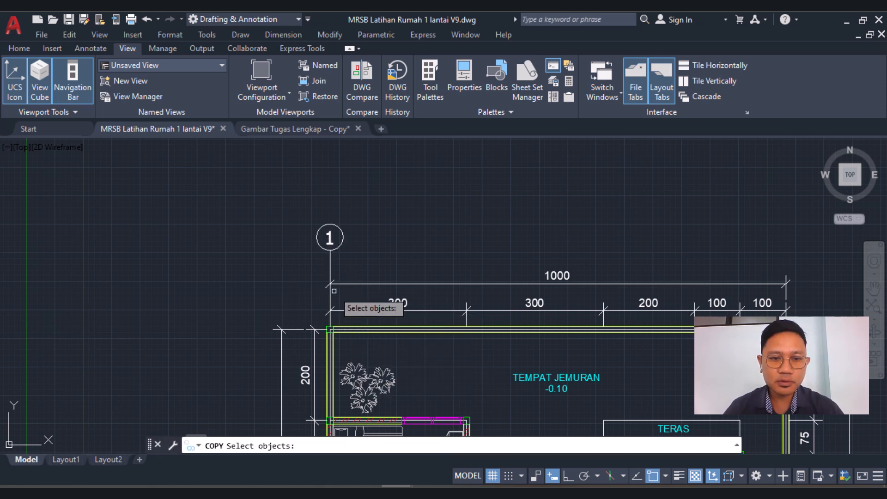
{"action": "left_click", "coordinate": [330, 275]}
{"action": "scroll", "coordinate": [330, 310], "scroll_direction": "up", "scroll_amount": 4}
{"action": "key", "text": "Return"}
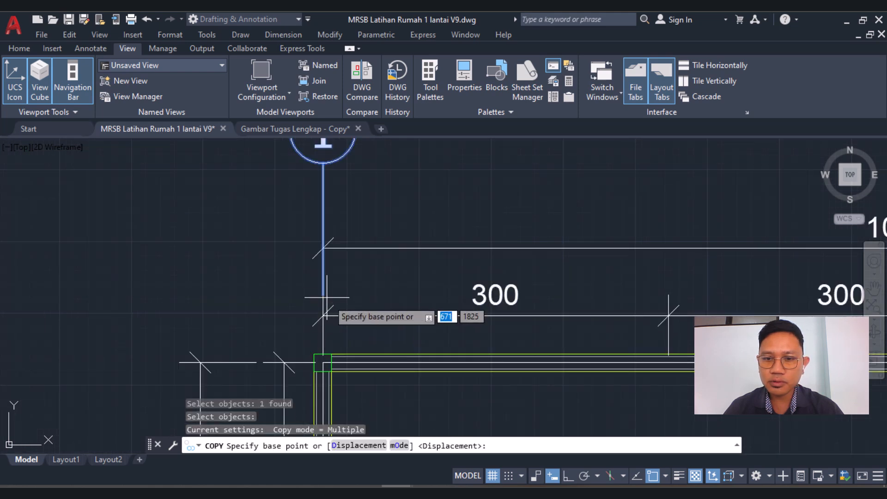
{"action": "left_click", "coordinate": [324, 295]}
{"action": "left_click", "coordinate": [668, 306]}
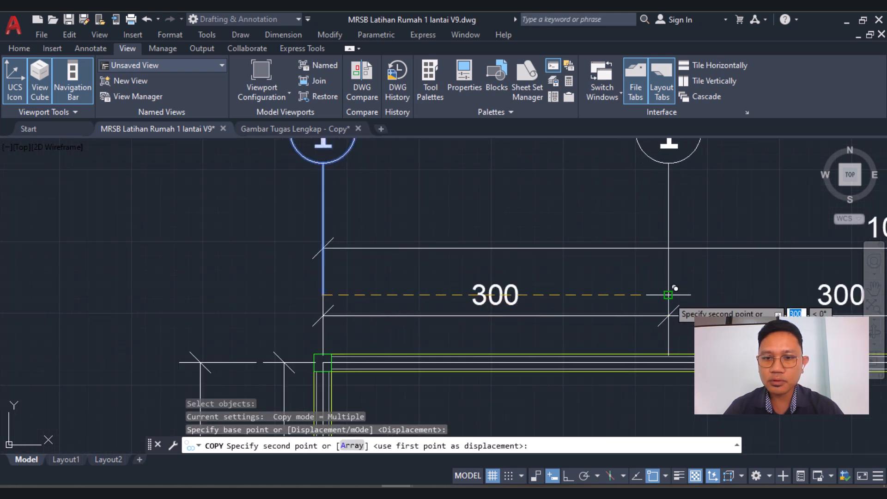
{"action": "scroll", "coordinate": [406, 317], "scroll_direction": "up", "scroll_amount": 3}
{"action": "scroll", "coordinate": [522, 323], "scroll_direction": "down", "scroll_amount": 3}
{"action": "scroll", "coordinate": [430, 318], "scroll_direction": "down", "scroll_amount": 4}
{"action": "scroll", "coordinate": [439, 305], "scroll_direction": "up", "scroll_amount": 4}
{"action": "scroll", "coordinate": [521, 293], "scroll_direction": "down", "scroll_amount": 4}
{"action": "scroll", "coordinate": [521, 293], "scroll_direction": "up", "scroll_amount": 4}
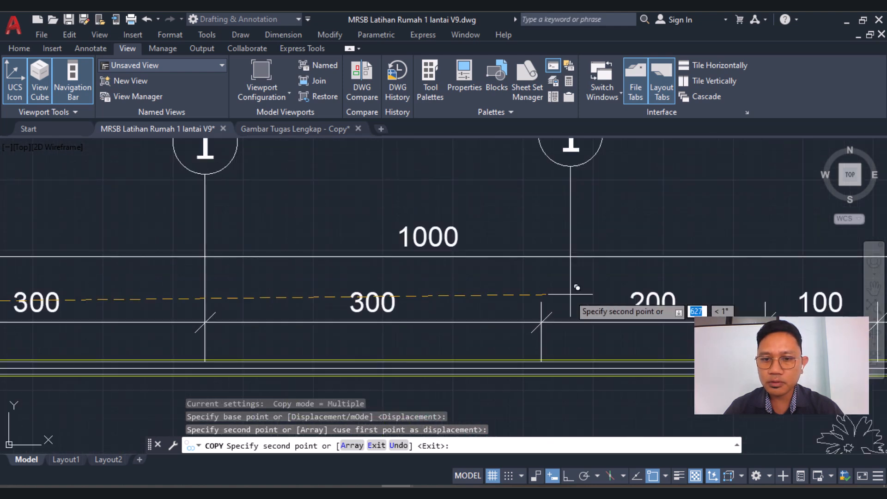
{"action": "left_click", "coordinate": [544, 301]}
Place three more tag copies on the extension lines ending the 200, 100 and 100 spans, and end the copying
{"action": "scroll", "coordinate": [544, 302], "scroll_direction": "down", "scroll_amount": 2}
{"action": "scroll", "coordinate": [530, 308], "scroll_direction": "down", "scroll_amount": 2}
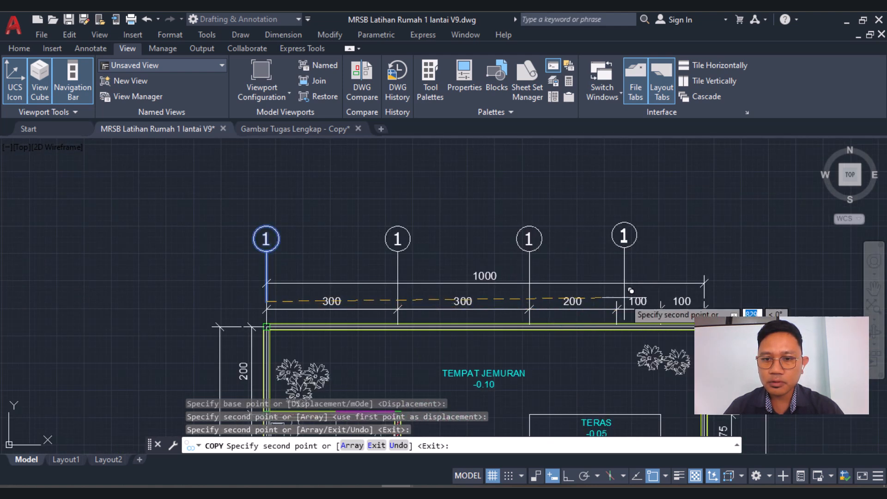
{"action": "scroll", "coordinate": [614, 305], "scroll_direction": "up", "scroll_amount": 2}
{"action": "left_click", "coordinate": [619, 302]}
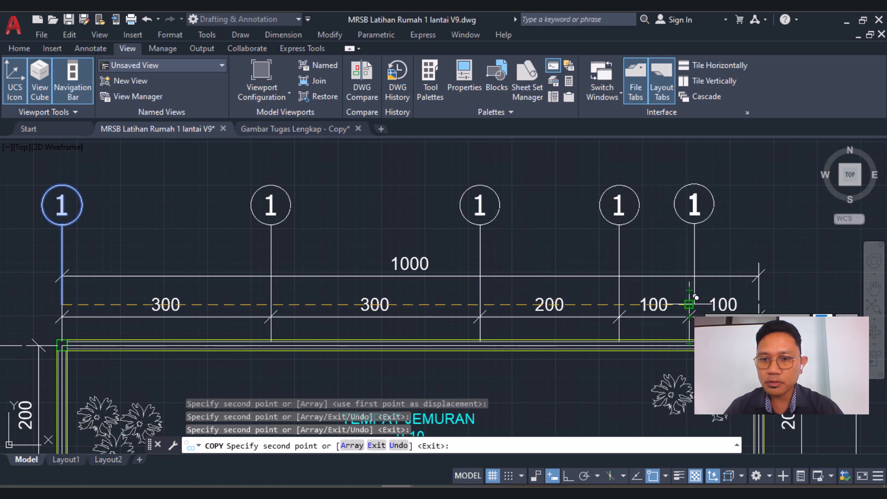
{"action": "left_click", "coordinate": [688, 303]}
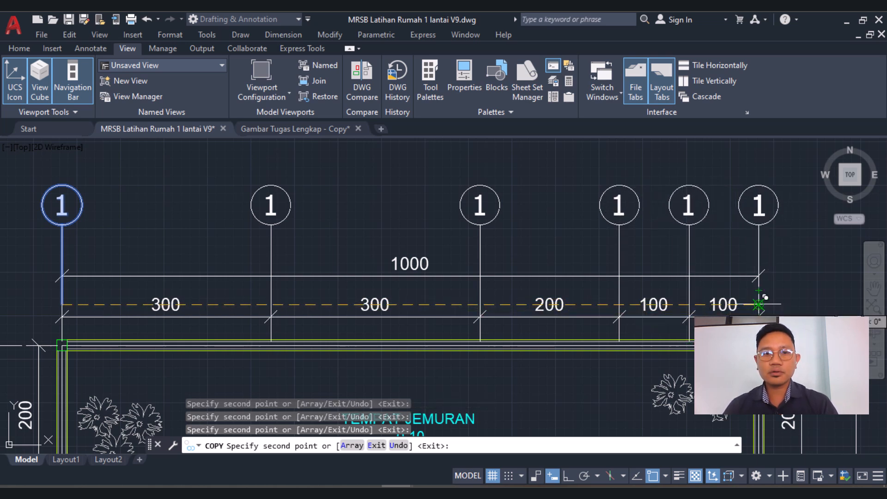
{"action": "left_click", "coordinate": [759, 304]}
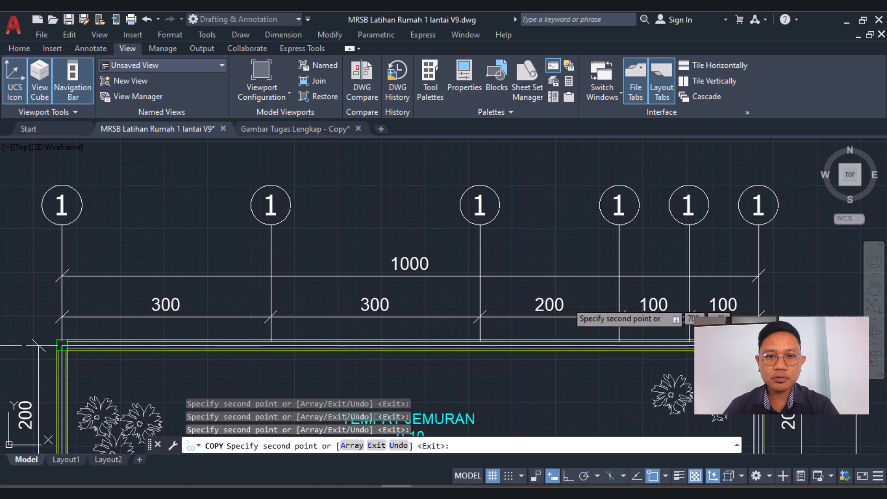
{"action": "key", "text": "Escape"}
{"action": "scroll", "coordinate": [532, 271], "scroll_direction": "down", "scroll_amount": 5}
{"action": "scroll", "coordinate": [473, 292], "scroll_direction": "up", "scroll_amount": 6}
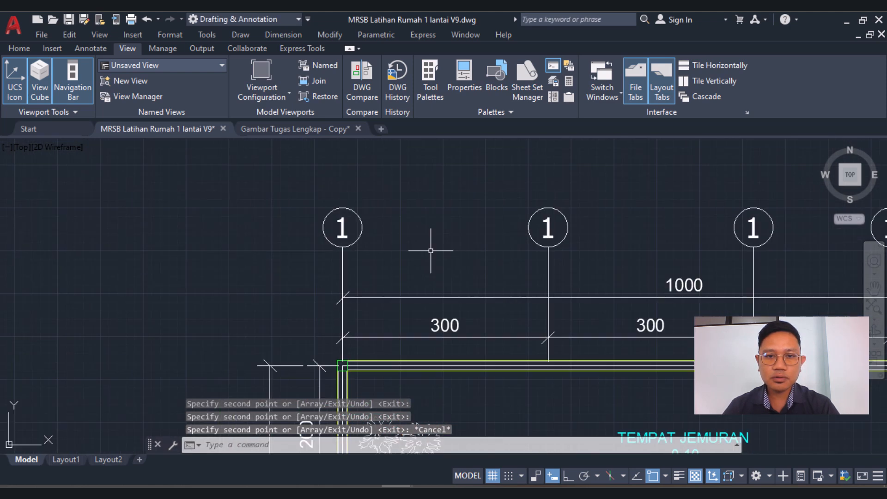
{"action": "scroll", "coordinate": [456, 225], "scroll_direction": "down", "scroll_amount": 5}
{"action": "scroll", "coordinate": [443, 218], "scroll_direction": "up", "scroll_amount": 4}
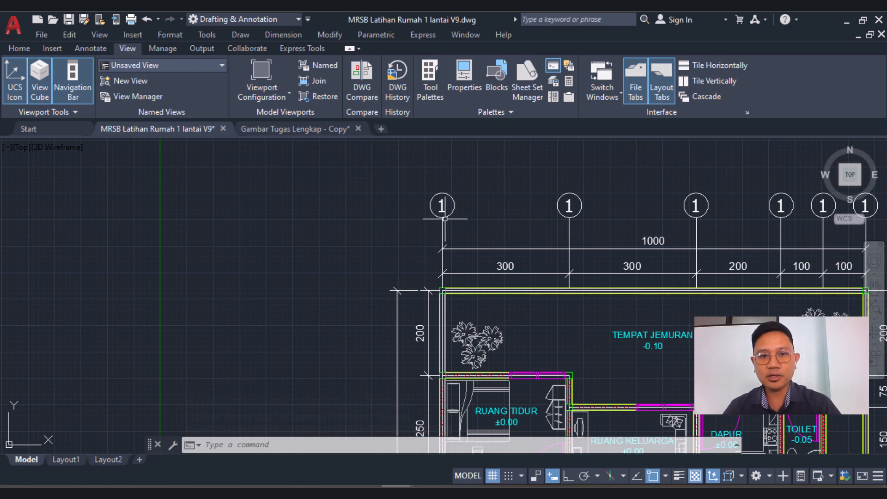
Copy the first tag above the plan's top-left corner to a free spot below its bottom-left corner, and end the copying
{"action": "key", "text": "Return"}
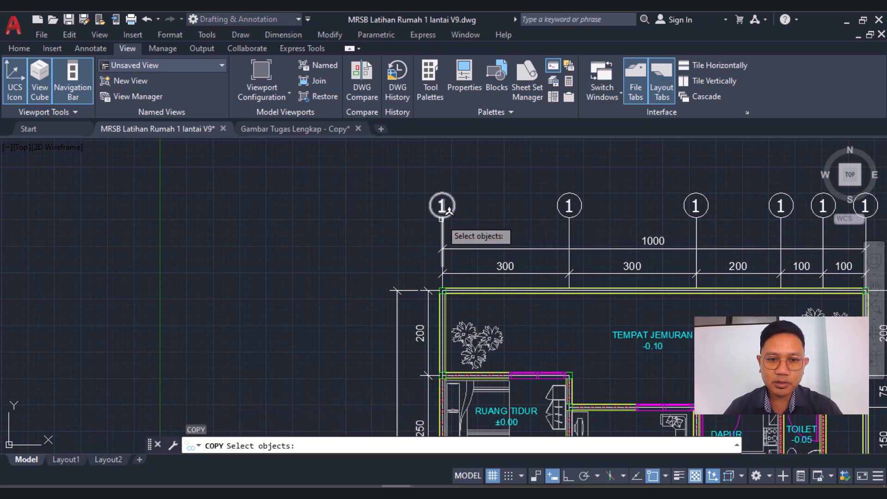
{"action": "left_click", "coordinate": [443, 252]}
{"action": "scroll", "coordinate": [442, 259], "scroll_direction": "up", "scroll_amount": 6}
{"action": "key", "text": "Return"}
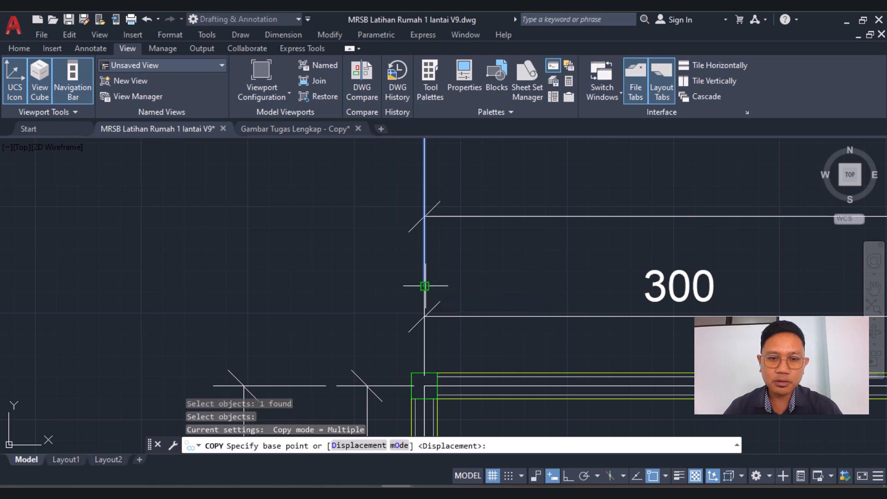
{"action": "left_click", "coordinate": [424, 285]}
{"action": "scroll", "coordinate": [423, 189], "scroll_direction": "down", "scroll_amount": 6}
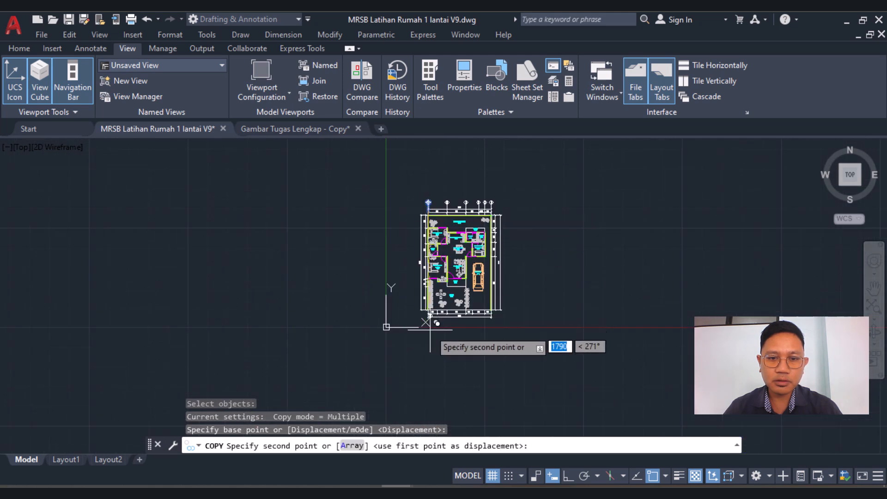
{"action": "scroll", "coordinate": [432, 342], "scroll_direction": "up", "scroll_amount": 7}
{"action": "left_click", "coordinate": [434, 353]}
{"action": "key", "text": "Escape"}
Rotate the copied tag 180° with Ortho on, so that its circle sits below its leader
{"action": "type", "text": "ro"}
{"action": "key", "text": "Return"}
{"action": "left_click", "coordinate": [438, 309]}
{"action": "key", "text": "Return"}
{"action": "left_click", "coordinate": [447, 329]}
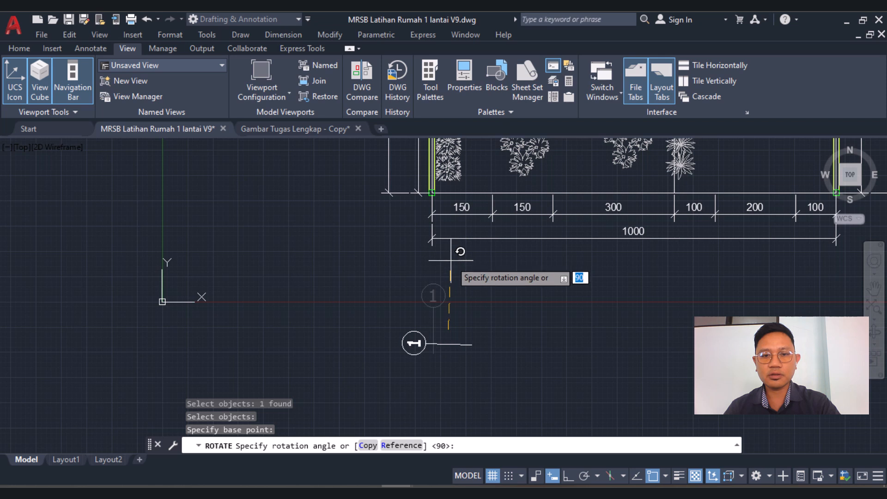
{"action": "key", "text": "F8"}
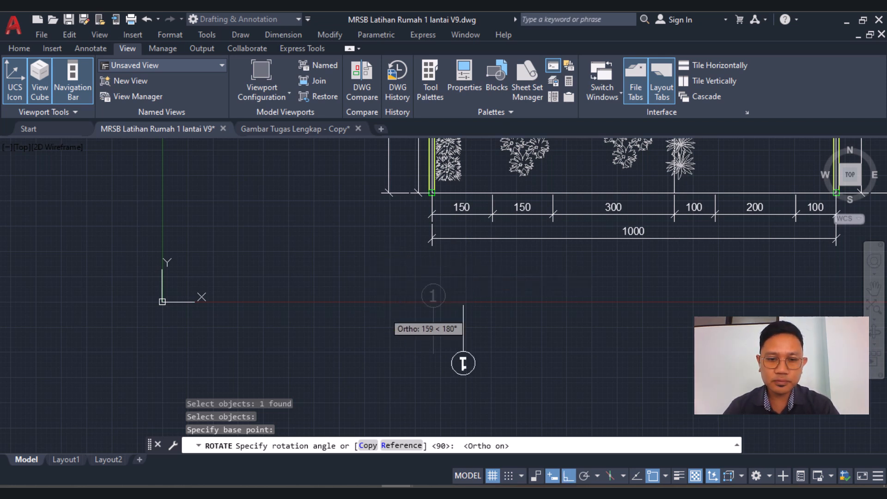
{"action": "left_click", "coordinate": [384, 312]}
Check the numbered tags below the plan in ACAD 01_merged.pdf, return to AutoCAD and set the rotated tag's text rotation to 0
{"action": "key", "text": "alt+Tab"}
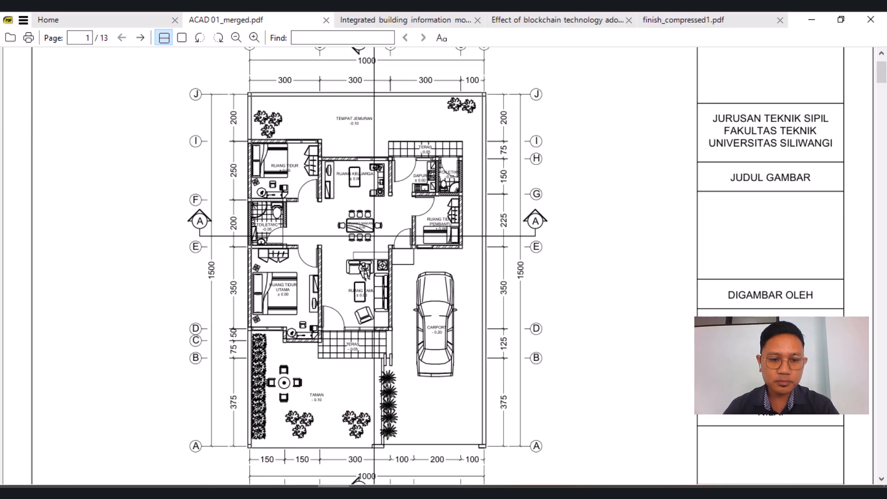
{"action": "scroll", "coordinate": [379, 316], "scroll_direction": "down", "scroll_amount": 3}
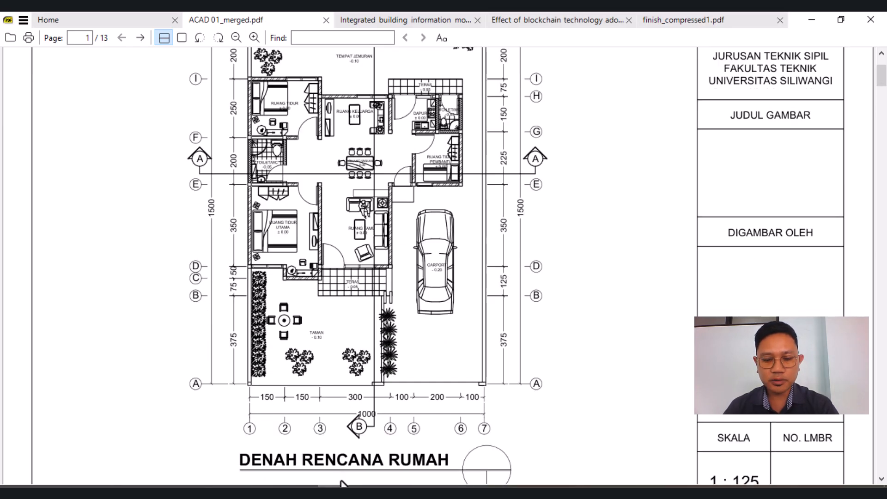
{"action": "key", "text": "alt+Tab"}
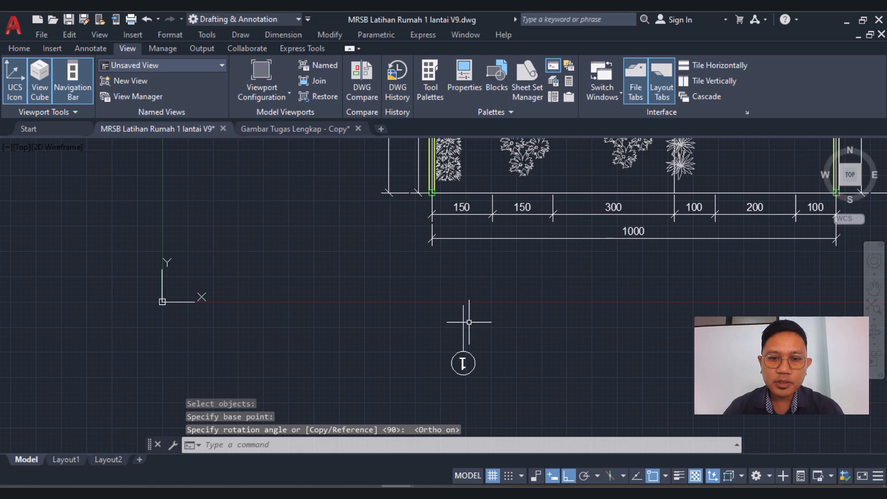
{"action": "scroll", "coordinate": [462, 369], "scroll_direction": "up", "scroll_amount": 2}
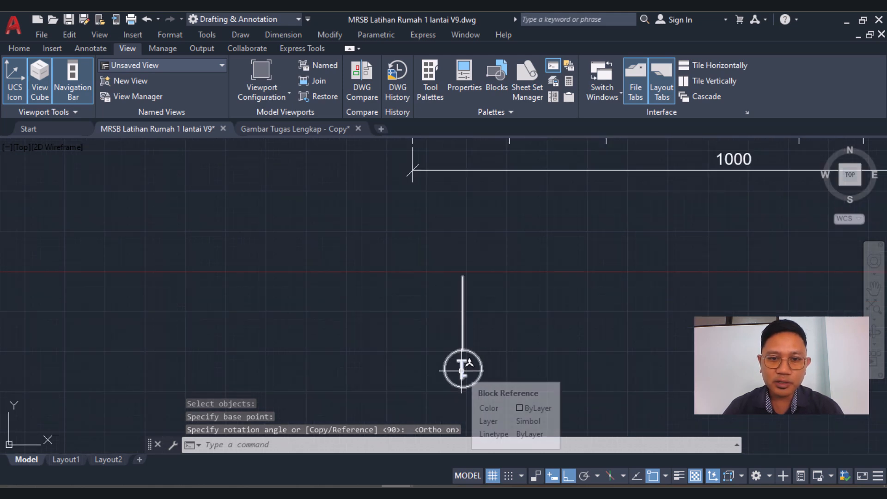
{"action": "double_click", "coordinate": [461, 371]}
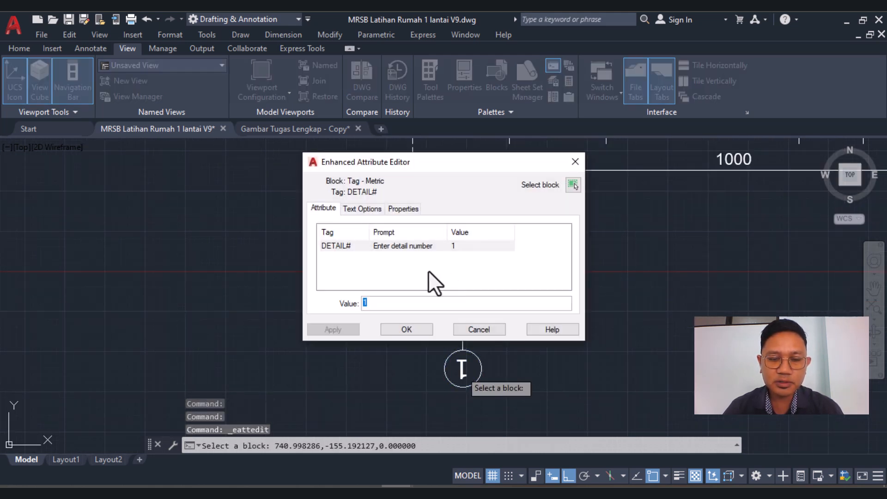
{"action": "left_click", "coordinate": [362, 209]}
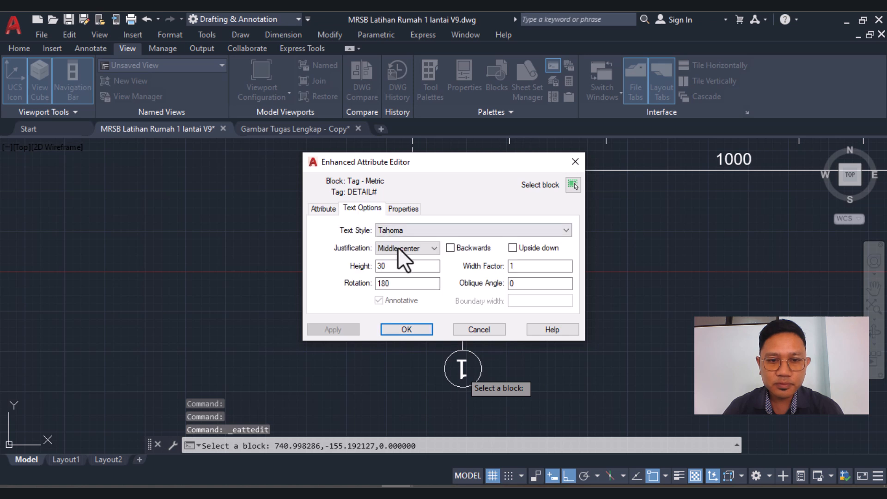
{"action": "double_click", "coordinate": [406, 284]}
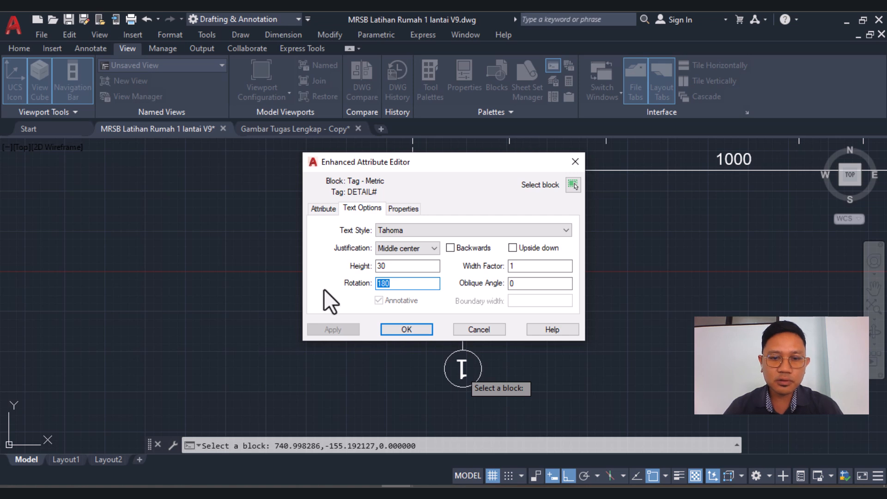
{"action": "type", "text": "0"}
{"action": "left_click", "coordinate": [409, 330]}
Move the rotated tag from its leader's upper end onto the extension line starting the first 150 span below the plan
{"action": "type", "text": "m"}
{"action": "key", "text": "Return"}
{"action": "left_click", "coordinate": [463, 296]}
{"action": "key", "text": "Return"}
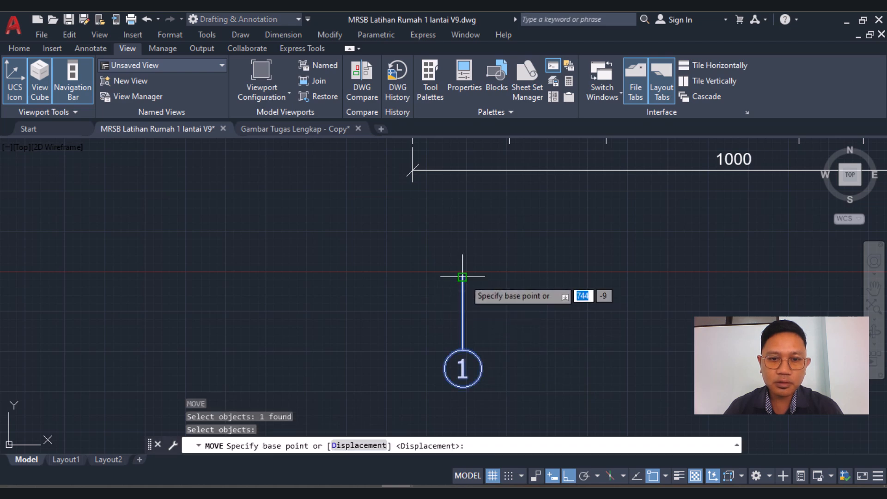
{"action": "left_click", "coordinate": [462, 277]}
{"action": "scroll", "coordinate": [462, 259], "scroll_direction": "down", "scroll_amount": 3}
{"action": "scroll", "coordinate": [419, 293], "scroll_direction": "up", "scroll_amount": 5}
{"action": "scroll", "coordinate": [420, 294], "scroll_direction": "down", "scroll_amount": 3}
{"action": "scroll", "coordinate": [420, 311], "scroll_direction": "up", "scroll_amount": 3}
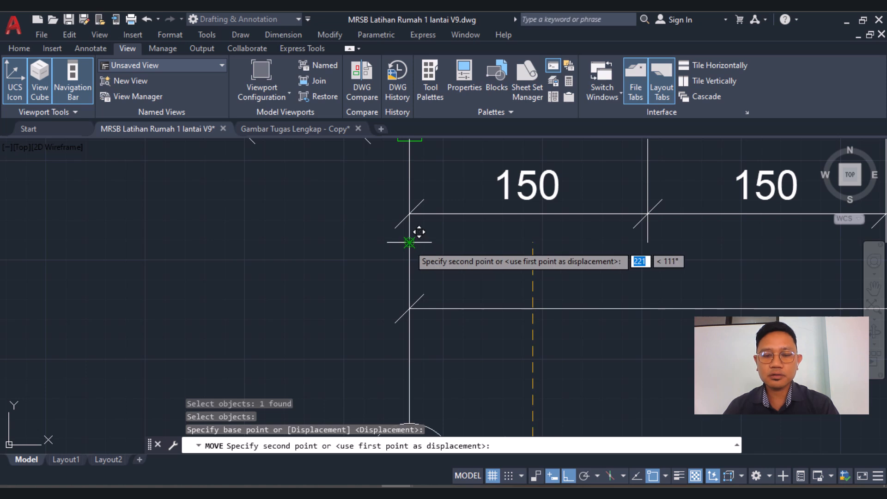
{"action": "left_click", "coordinate": [410, 242]}
{"action": "scroll", "coordinate": [415, 296], "scroll_direction": "down", "scroll_amount": 4}
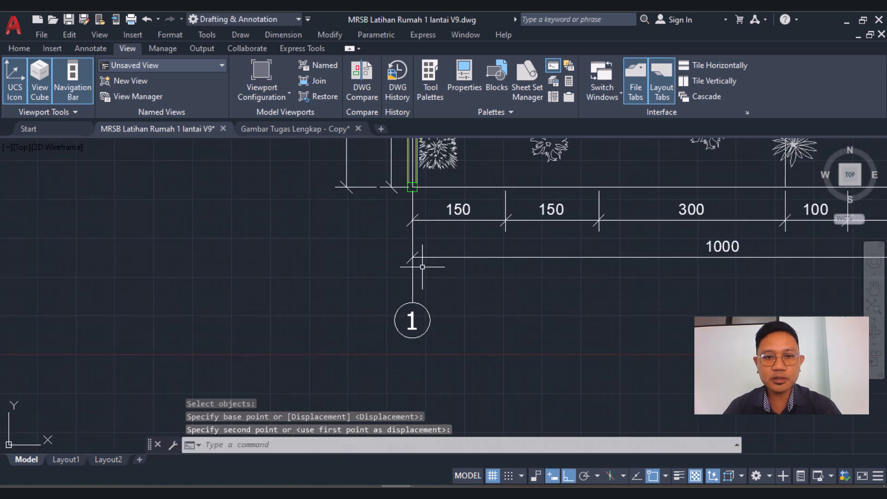
Copy the lower tag from its leader's upper end onto the extension lines ending the two 150 spans
{"action": "type", "text": "co"}
{"action": "key", "text": "Return"}
{"action": "left_click", "coordinate": [413, 299]}
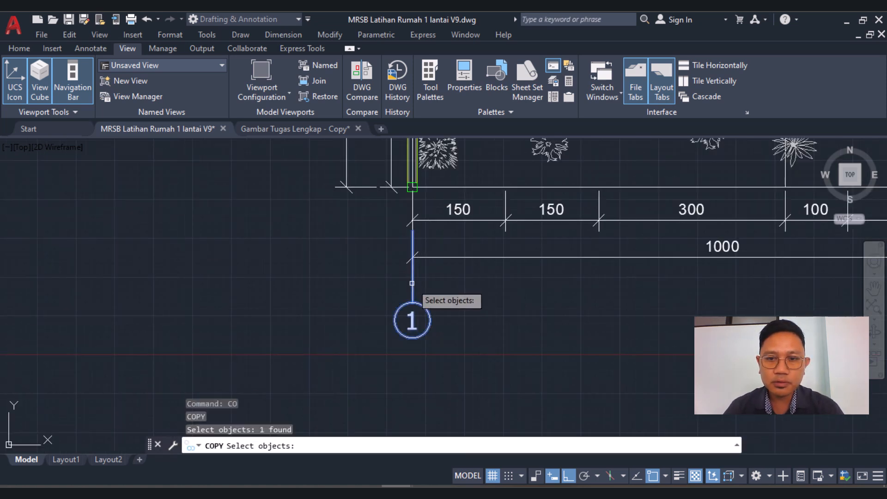
{"action": "key", "text": "Return"}
{"action": "scroll", "coordinate": [418, 236], "scroll_direction": "up", "scroll_amount": 4}
{"action": "left_click", "coordinate": [403, 226]}
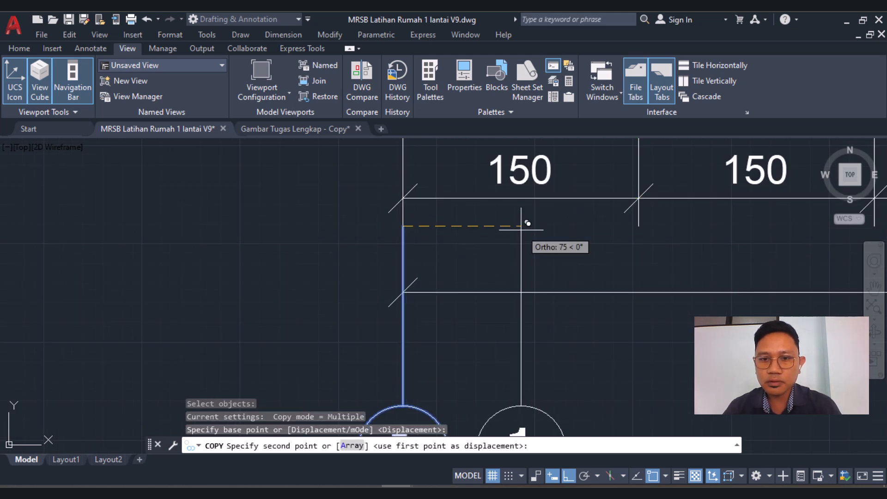
{"action": "left_click", "coordinate": [639, 226]}
{"action": "scroll", "coordinate": [393, 236], "scroll_direction": "down", "scroll_amount": 6}
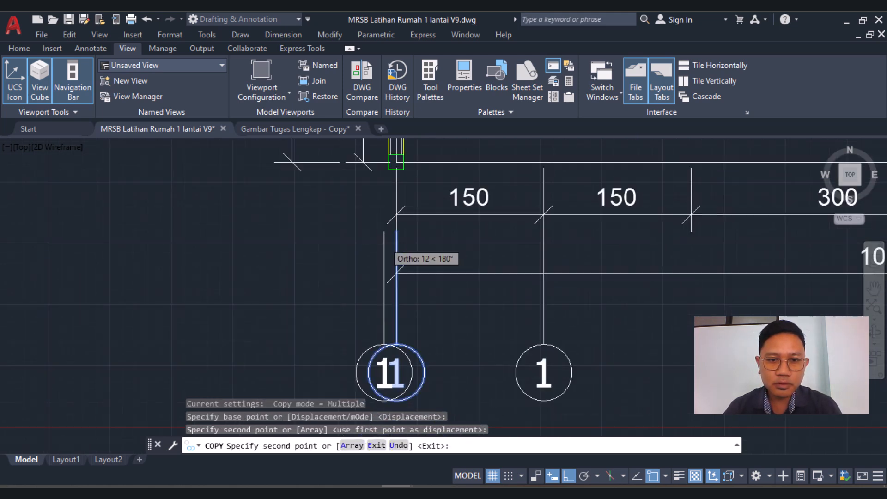
{"action": "scroll", "coordinate": [469, 229], "scroll_direction": "up", "scroll_amount": 6}
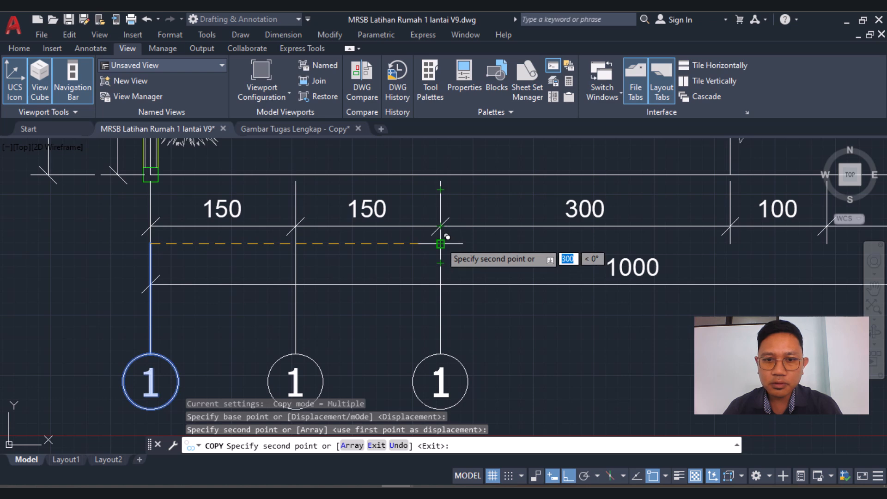
Place four more lower tag copies on the extension lines ending the 300, 100, 200 and 100 spans, and end the copying
{"action": "scroll", "coordinate": [447, 237], "scroll_direction": "down", "scroll_amount": 4}
{"action": "scroll", "coordinate": [543, 236], "scroll_direction": "up", "scroll_amount": 4}
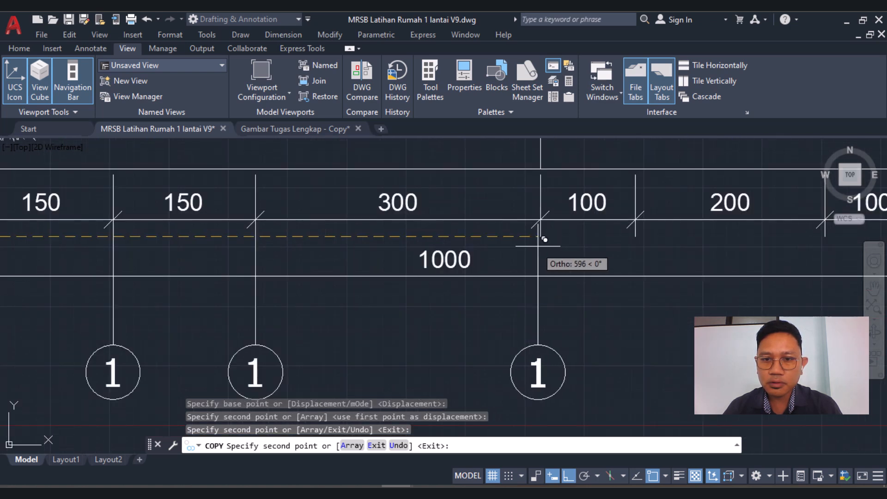
{"action": "left_click", "coordinate": [541, 236]}
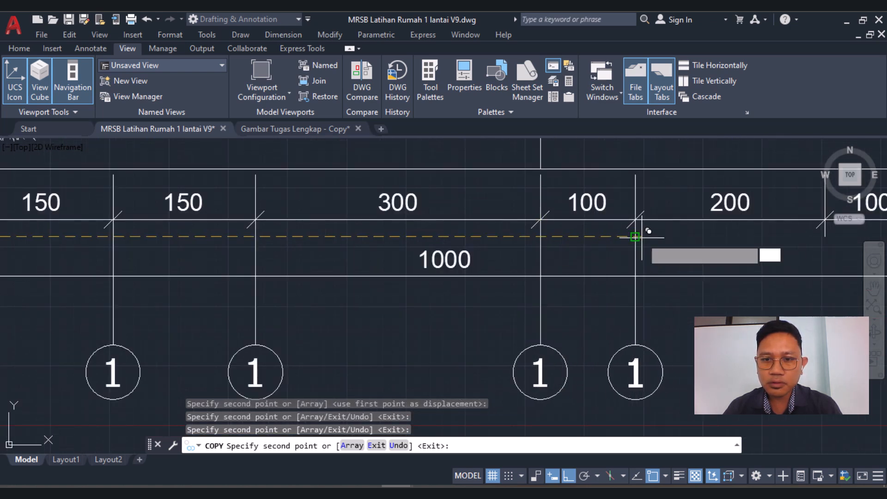
{"action": "left_click", "coordinate": [635, 236]}
{"action": "scroll", "coordinate": [635, 237], "scroll_direction": "down", "scroll_amount": 3}
{"action": "scroll", "coordinate": [600, 236], "scroll_direction": "up", "scroll_amount": 3}
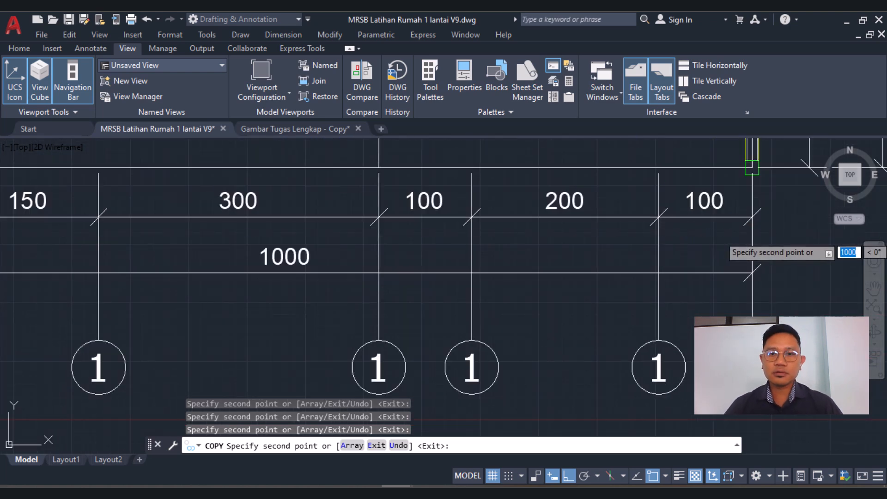
{"action": "scroll", "coordinate": [728, 248], "scroll_direction": "down", "scroll_amount": 3}
{"action": "key", "text": "Escape"}
{"action": "scroll", "coordinate": [481, 338], "scroll_direction": "down", "scroll_amount": 5}
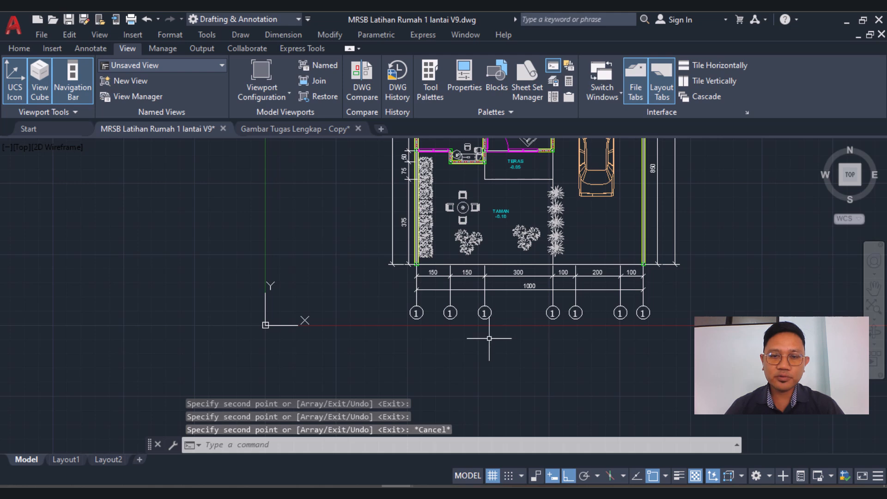
Set the detail number of the second tag below the plan, between the two 150 spans, to 2
{"action": "scroll", "coordinate": [472, 157], "scroll_direction": "up", "scroll_amount": 2}
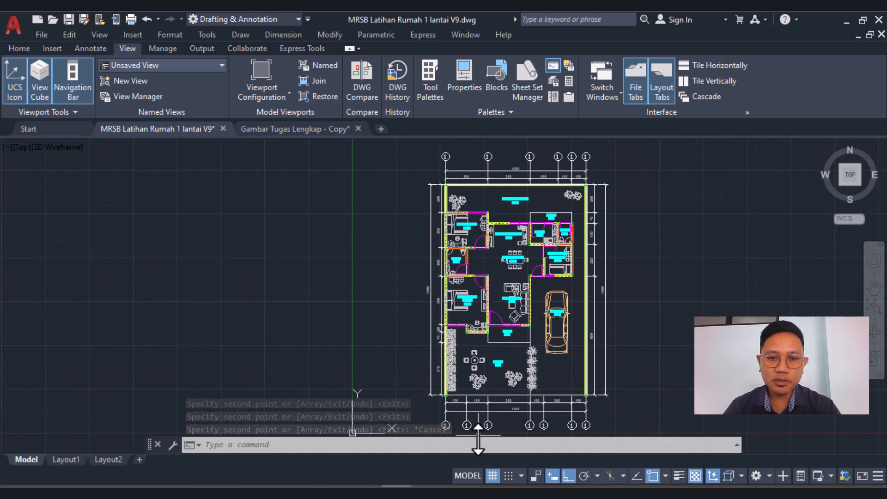
{"action": "scroll", "coordinate": [462, 411], "scroll_direction": "up", "scroll_amount": 3}
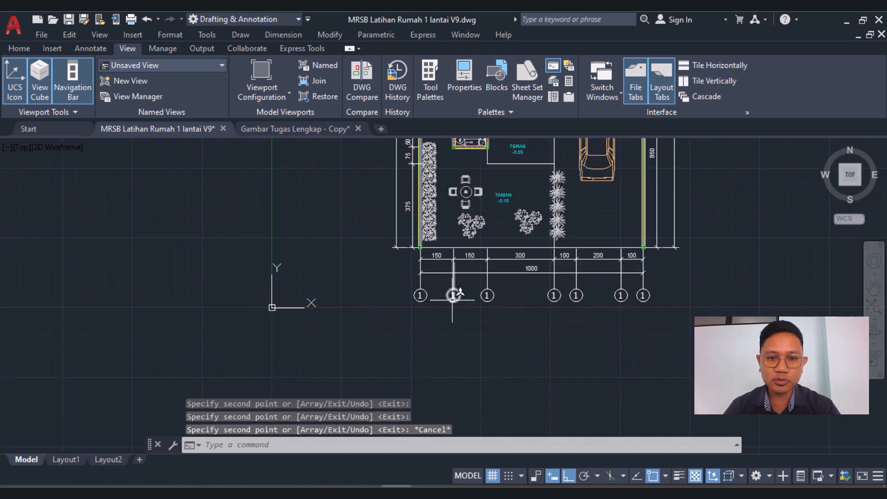
{"action": "scroll", "coordinate": [454, 298], "scroll_direction": "up", "scroll_amount": 4}
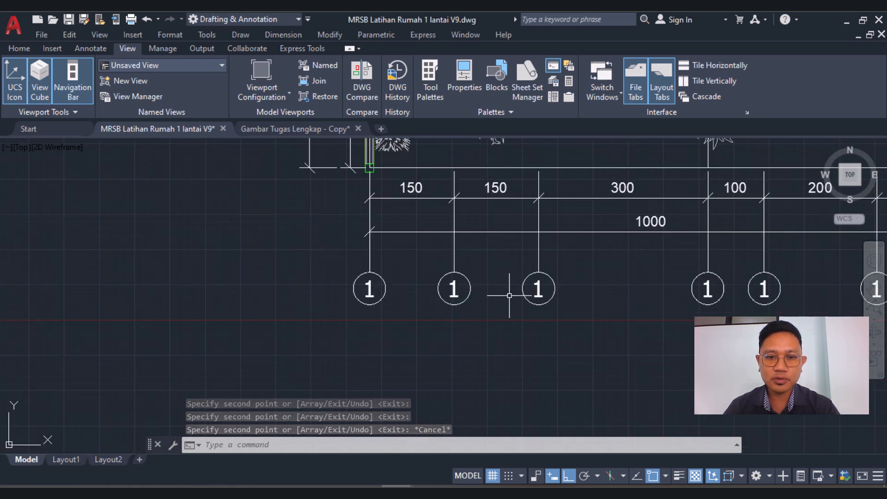
{"action": "scroll", "coordinate": [519, 303], "scroll_direction": "down", "scroll_amount": 3}
{"action": "scroll", "coordinate": [455, 297], "scroll_direction": "up", "scroll_amount": 3}
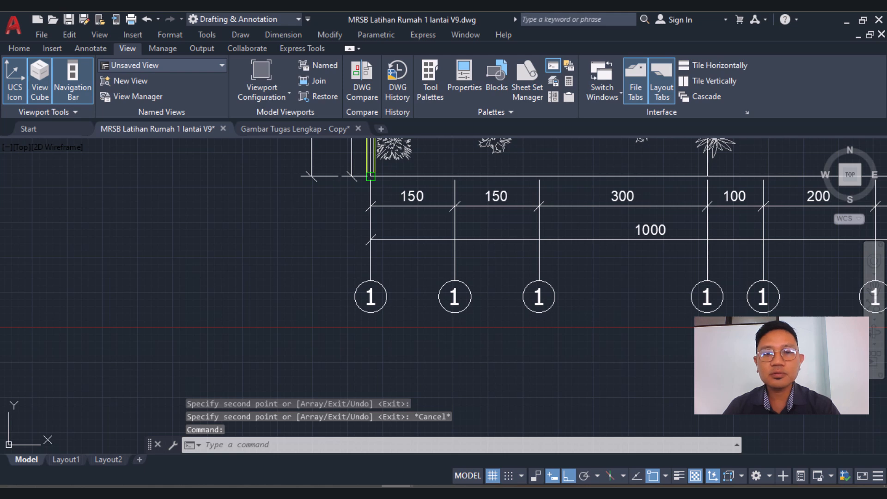
{"action": "double_click", "coordinate": [379, 300]}
{"action": "type", "text": "2"}
{"action": "left_click", "coordinate": [407, 329]}
Set the detail number of the third tag below the plan, between the 150 and 300 spans, to 3
{"action": "scroll", "coordinate": [487, 319], "scroll_direction": "down", "scroll_amount": 2}
{"action": "scroll", "coordinate": [487, 318], "scroll_direction": "down", "scroll_amount": 5}
{"action": "middle_click_drag", "start_coordinate": [481, 282], "coordinate": [475, 271]}
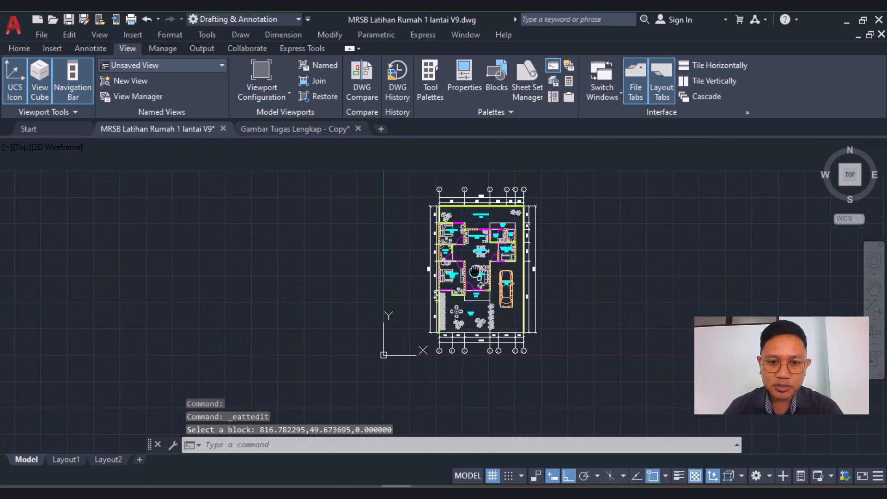
{"action": "scroll", "coordinate": [467, 347], "scroll_direction": "up", "scroll_amount": 4}
{"action": "scroll", "coordinate": [467, 348], "scroll_direction": "up", "scroll_amount": 4}
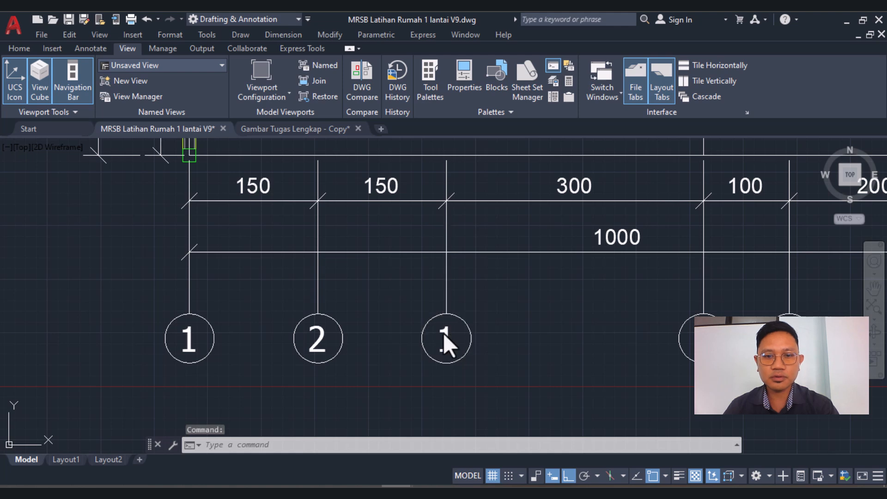
{"action": "double_click", "coordinate": [445, 319]}
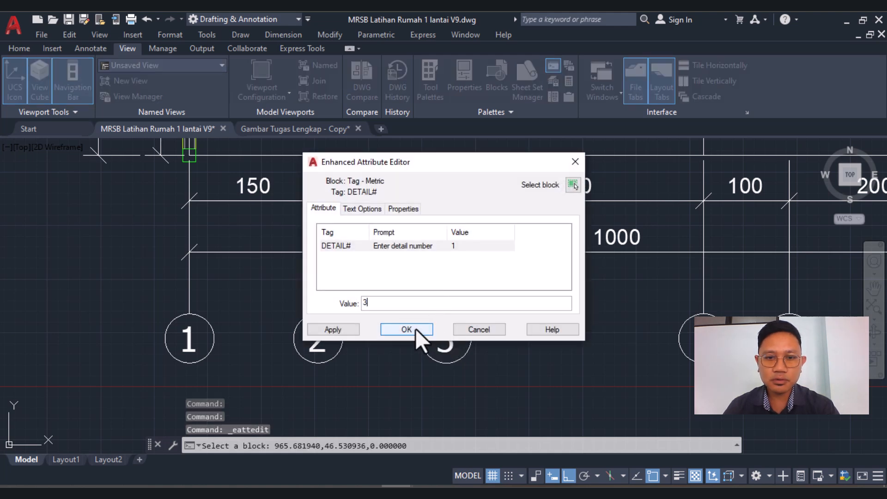
{"action": "type", "text": "3"}
{"action": "left_click", "coordinate": [415, 329]}
Set the detail number of the fourth tag below the plan, between the 300 and 100 spans, to 4
{"action": "scroll", "coordinate": [426, 367], "scroll_direction": "down", "scroll_amount": 5}
{"action": "scroll", "coordinate": [443, 328], "scroll_direction": "down", "scroll_amount": 2}
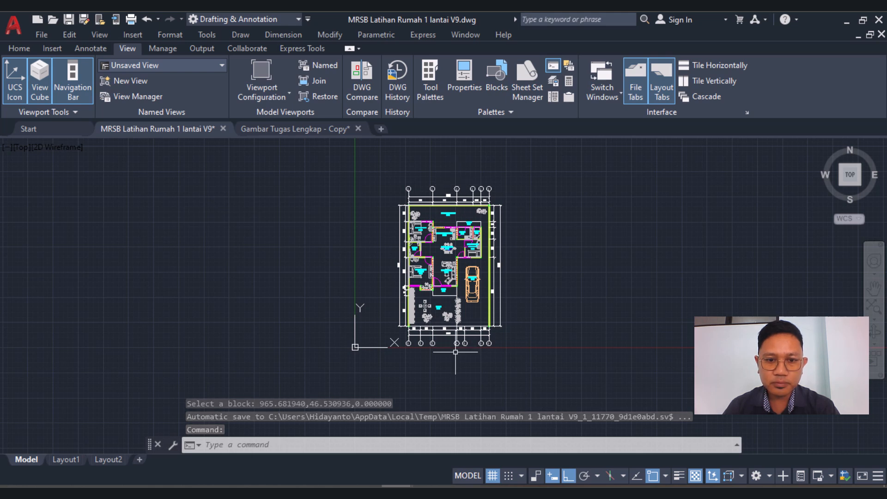
{"action": "scroll", "coordinate": [459, 346], "scroll_direction": "up", "scroll_amount": 6}
{"action": "scroll", "coordinate": [453, 336], "scroll_direction": "up", "scroll_amount": 4}
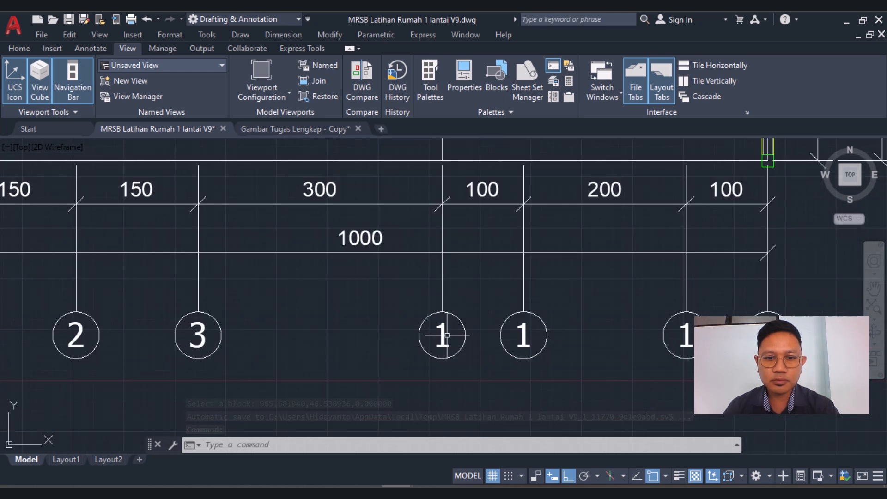
{"action": "double_click", "coordinate": [447, 333]}
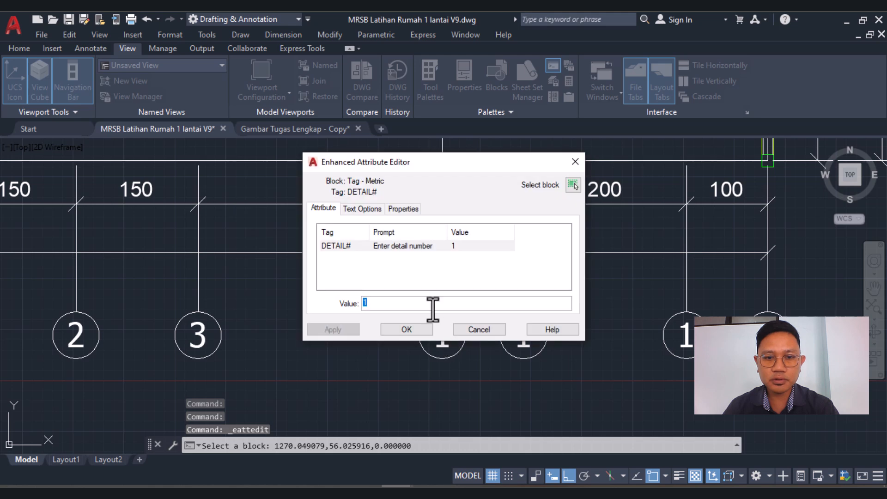
{"action": "left_click", "coordinate": [418, 333]}
Set the detail number of the fifth tag below the plan, between the 100 and 200 spans, to 5
{"action": "scroll", "coordinate": [494, 344], "scroll_direction": "down", "scroll_amount": 3}
{"action": "scroll", "coordinate": [494, 344], "scroll_direction": "down", "scroll_amount": 5}
{"action": "scroll", "coordinate": [494, 343], "scroll_direction": "up", "scroll_amount": 6}
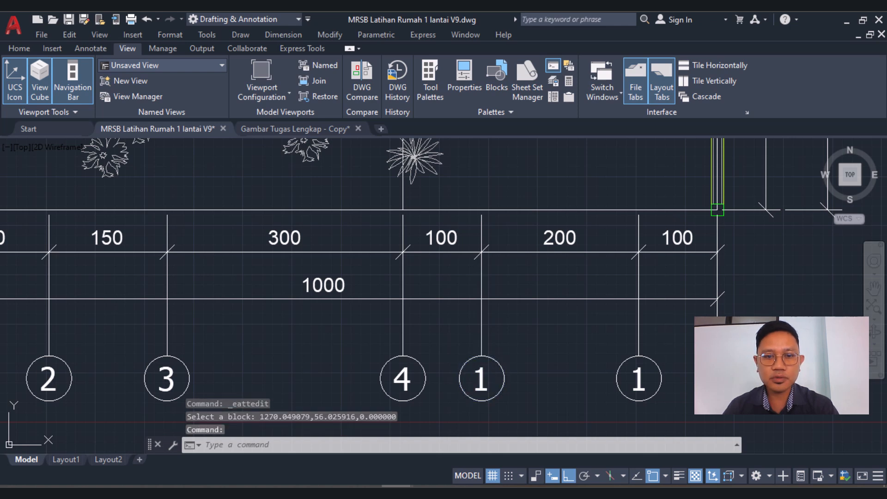
{"action": "double_click", "coordinate": [481, 377]}
{"action": "type", "text": "5"}
{"action": "left_click", "coordinate": [409, 329]}
{"action": "scroll", "coordinate": [430, 323], "scroll_direction": "down", "scroll_amount": 4}
{"action": "scroll", "coordinate": [476, 352], "scroll_direction": "down", "scroll_amount": 8}
{"action": "scroll", "coordinate": [501, 334], "scroll_direction": "up", "scroll_amount": 10}
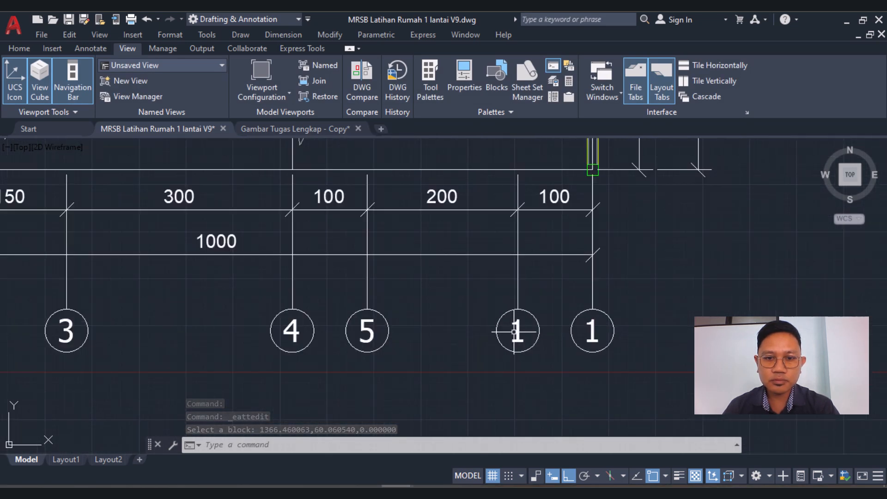
Compare the grid axes above and below the plan against the walls to work out the numbers of the remaining tags
{"action": "scroll", "coordinate": [514, 331], "scroll_direction": "down", "scroll_amount": 7}
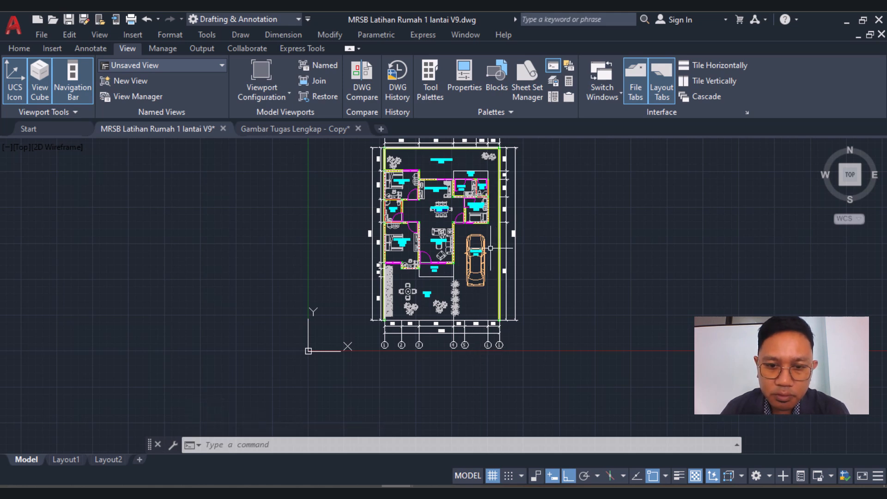
{"action": "scroll", "coordinate": [473, 324], "scroll_direction": "up", "scroll_amount": 4}
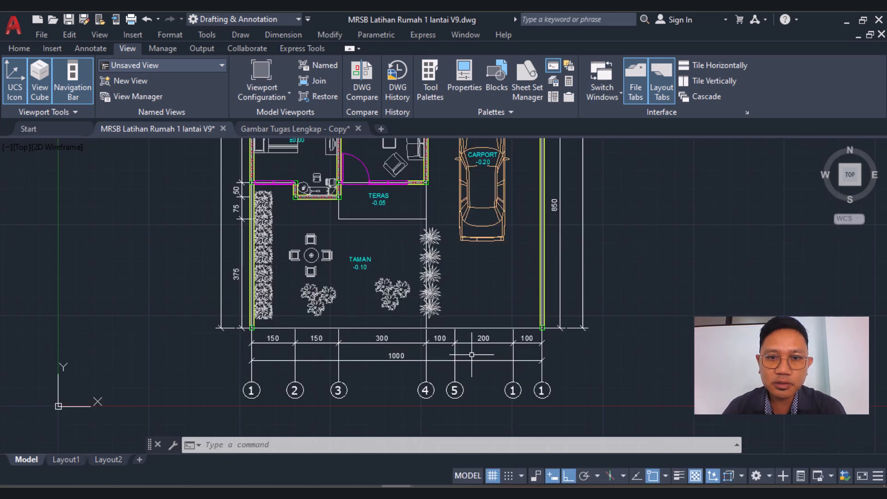
{"action": "scroll", "coordinate": [467, 293], "scroll_direction": "down", "scroll_amount": 3}
{"action": "scroll", "coordinate": [462, 240], "scroll_direction": "up", "scroll_amount": 3}
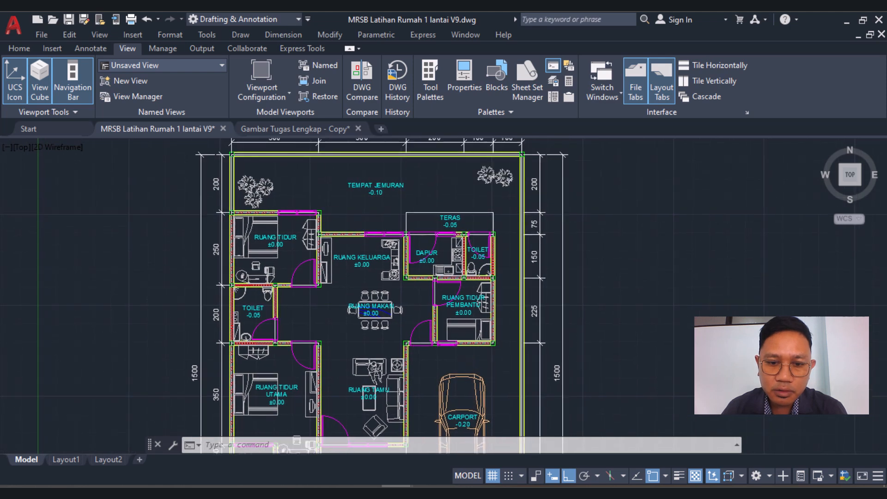
{"action": "scroll", "coordinate": [473, 267], "scroll_direction": "down", "scroll_amount": 2}
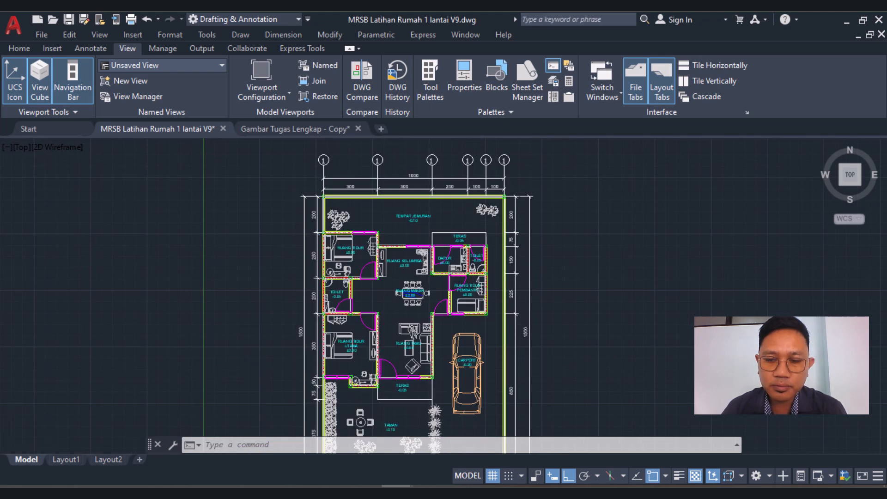
{"action": "scroll", "coordinate": [474, 206], "scroll_direction": "up", "scroll_amount": 2}
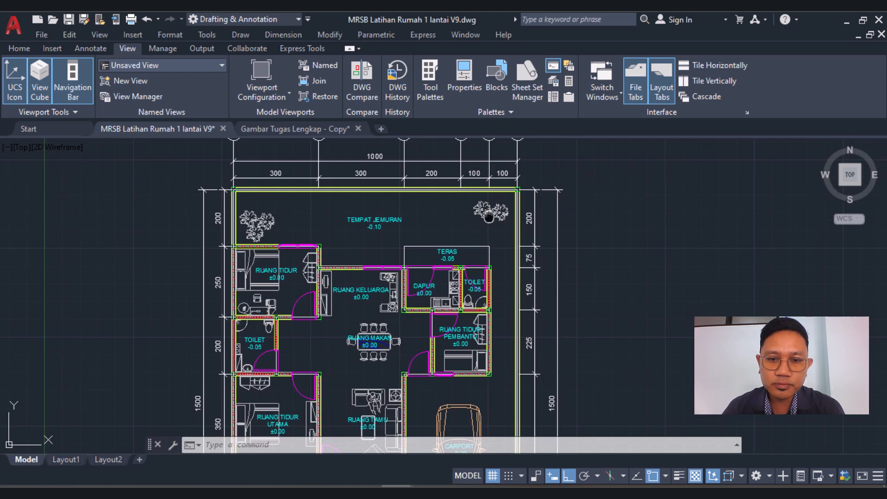
{"action": "scroll", "coordinate": [489, 215], "scroll_direction": "down", "scroll_amount": 2}
{"action": "scroll", "coordinate": [494, 196], "scroll_direction": "down", "scroll_amount": 2}
{"action": "scroll", "coordinate": [474, 302], "scroll_direction": "up", "scroll_amount": 4}
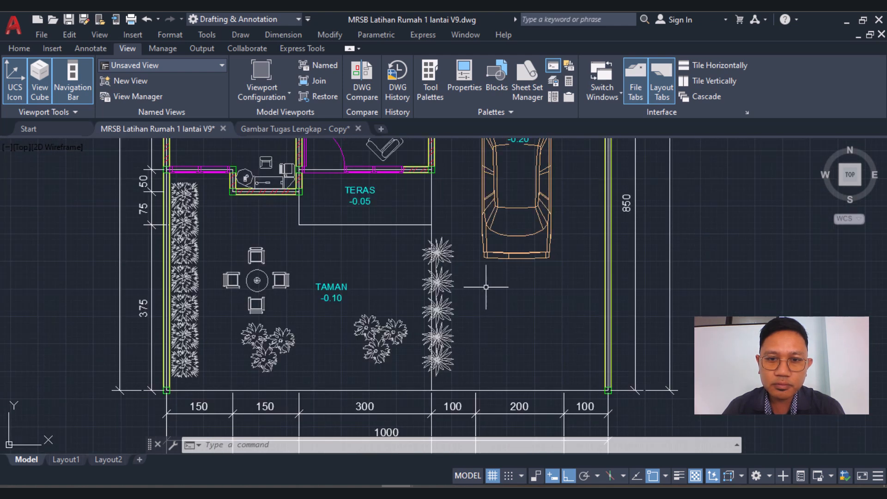
{"action": "scroll", "coordinate": [485, 291], "scroll_direction": "down", "scroll_amount": 3}
{"action": "scroll", "coordinate": [503, 256], "scroll_direction": "up", "scroll_amount": 3}
{"action": "middle_click_drag", "start_coordinate": [503, 257], "coordinate": [474, 435]}
{"action": "scroll", "coordinate": [476, 324], "scroll_direction": "up", "scroll_amount": 3}
{"action": "scroll", "coordinate": [479, 259], "scroll_direction": "up", "scroll_amount": 2}
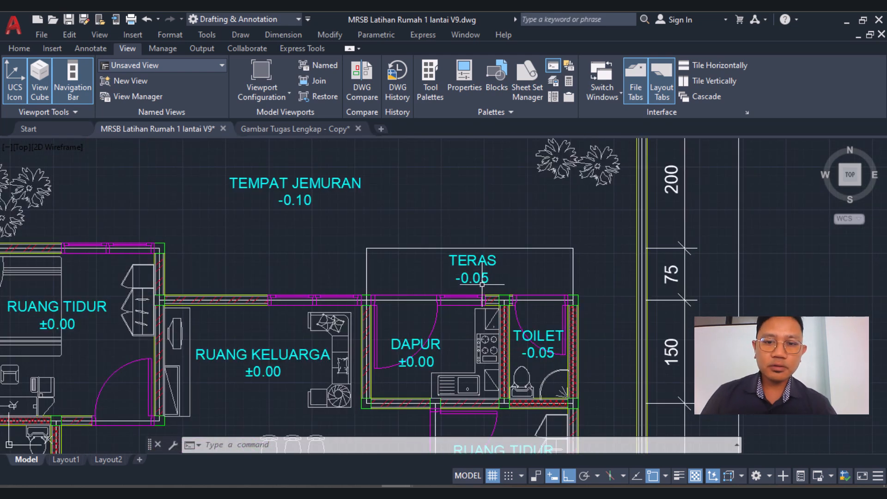
{"action": "scroll", "coordinate": [485, 283], "scroll_direction": "down", "scroll_amount": 2}
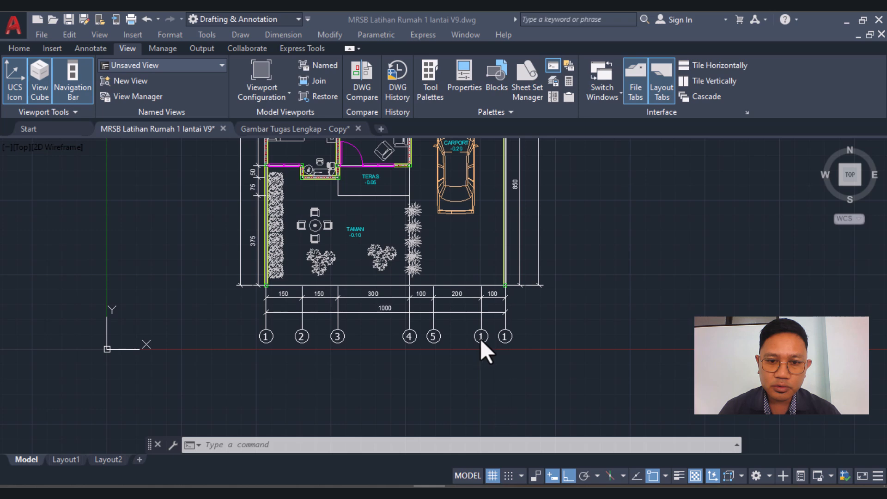
Set the detail numbers of the last two tags below the plan, at the ends of the final 100 span, to 7 and 8
{"action": "left_click", "coordinate": [481, 338]}
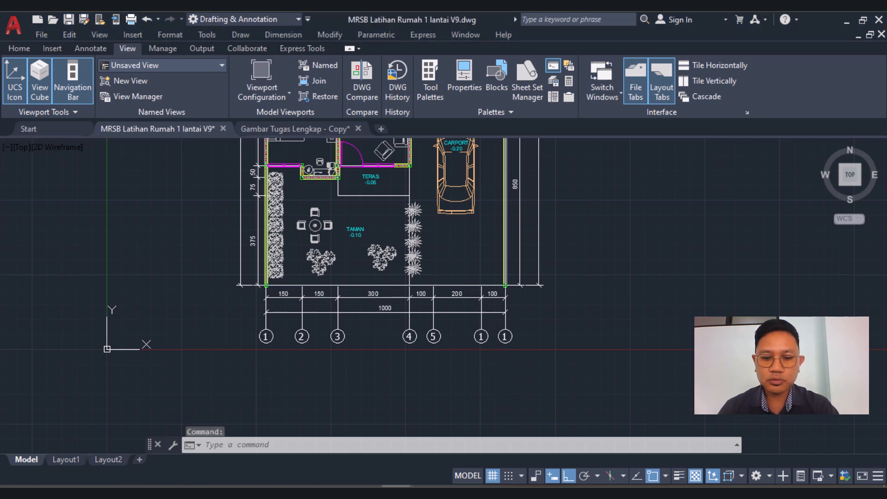
{"action": "double_click", "coordinate": [481, 336]}
{"action": "type", "text": "7"}
{"action": "left_click", "coordinate": [404, 330]}
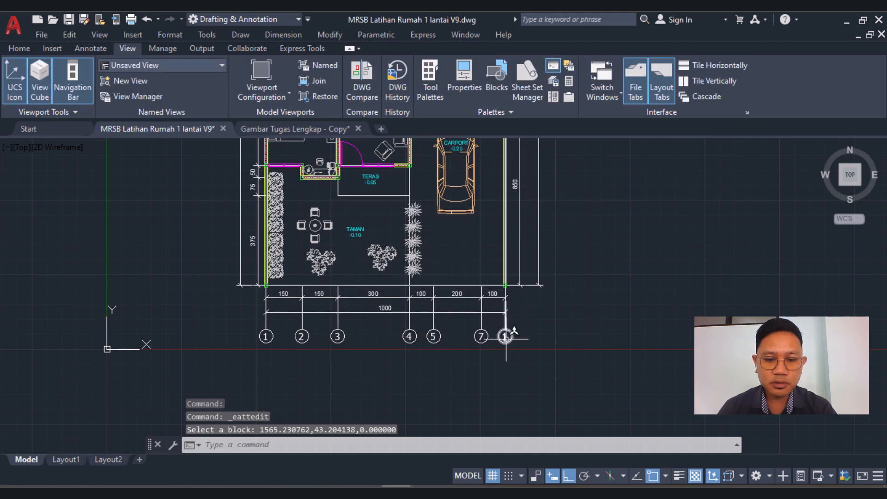
{"action": "double_click", "coordinate": [506, 337]}
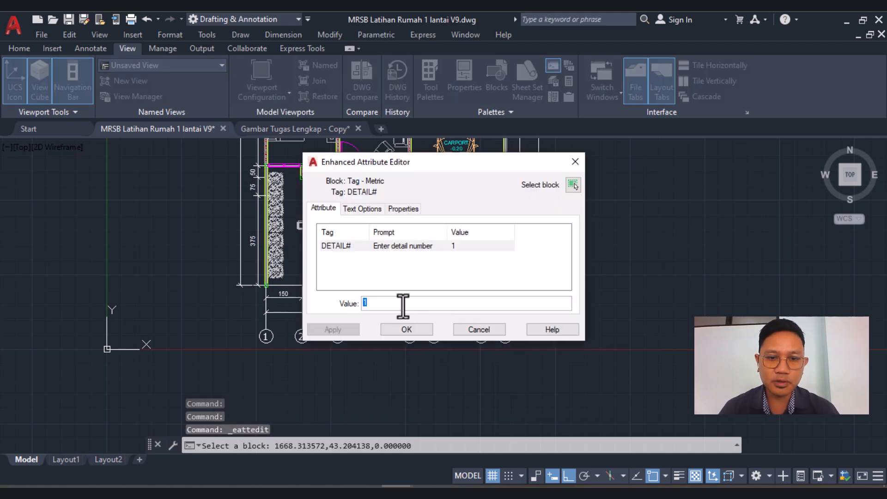
Set the detail number of the second tag above the plan, between the two 300 spans, to 3
{"action": "scroll", "coordinate": [426, 344], "scroll_direction": "down", "scroll_amount": 4}
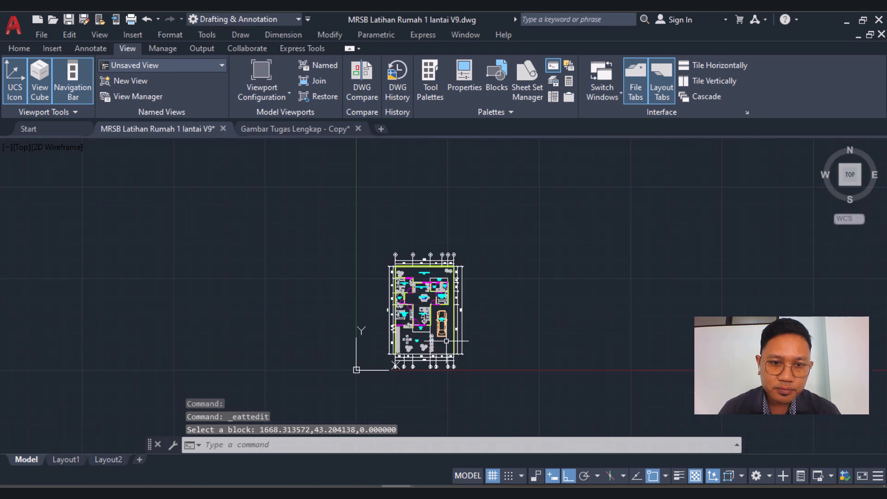
{"action": "scroll", "coordinate": [371, 243], "scroll_direction": "up", "scroll_amount": 4}
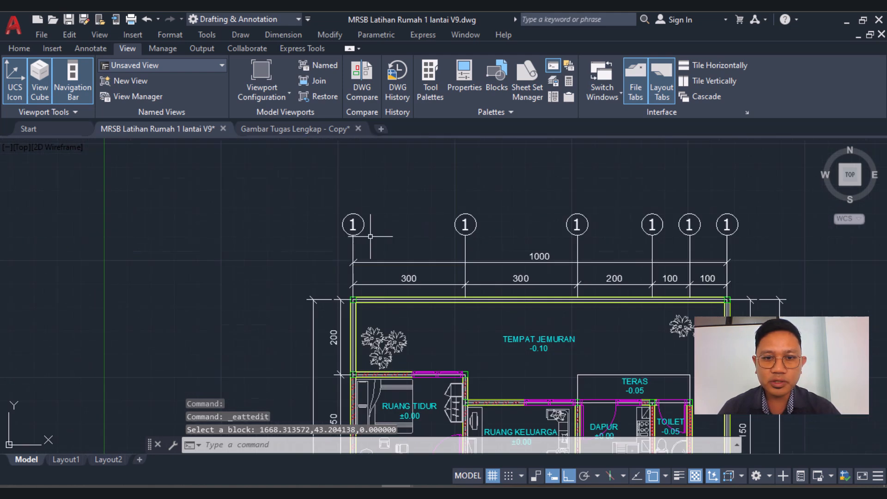
{"action": "double_click", "coordinate": [715, 225]}
{"action": "type", "text": "3"}
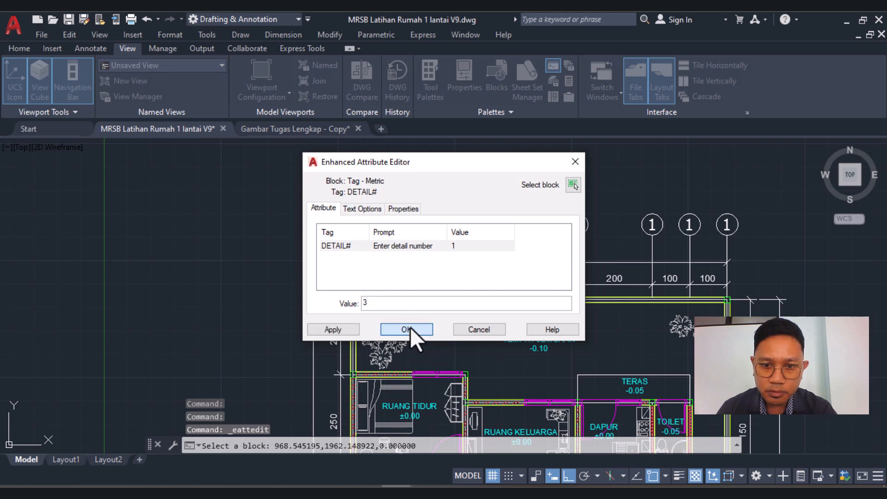
{"action": "left_click", "coordinate": [407, 329]}
Set the detail number of the third tag above the plan, between the 300 and 200 spans, to 4
{"action": "scroll", "coordinate": [497, 190], "scroll_direction": "down", "scroll_amount": 5}
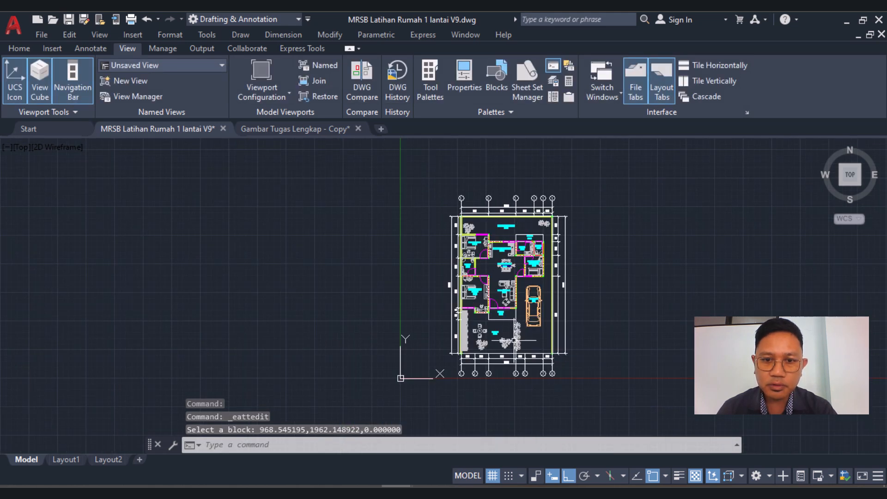
{"action": "scroll", "coordinate": [514, 340], "scroll_direction": "up", "scroll_amount": 3}
{"action": "scroll", "coordinate": [515, 365], "scroll_direction": "down", "scroll_amount": 5}
{"action": "scroll", "coordinate": [509, 275], "scroll_direction": "up", "scroll_amount": 8}
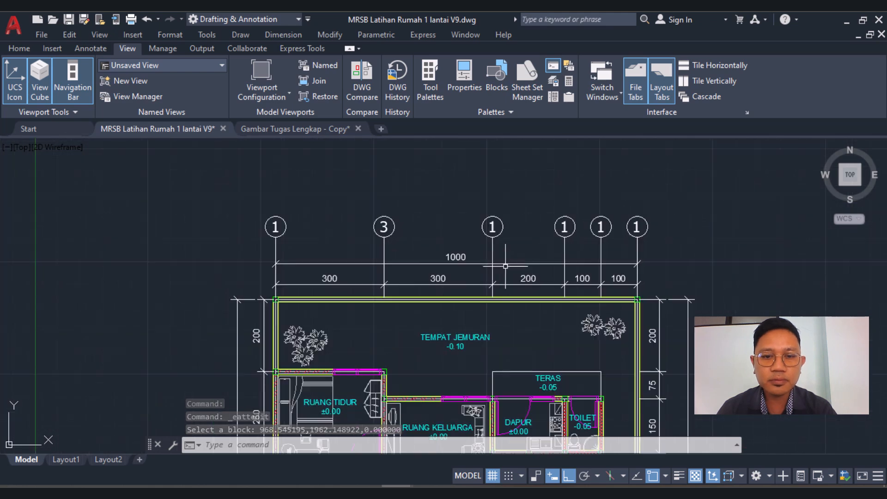
{"action": "left_click", "coordinate": [492, 226]}
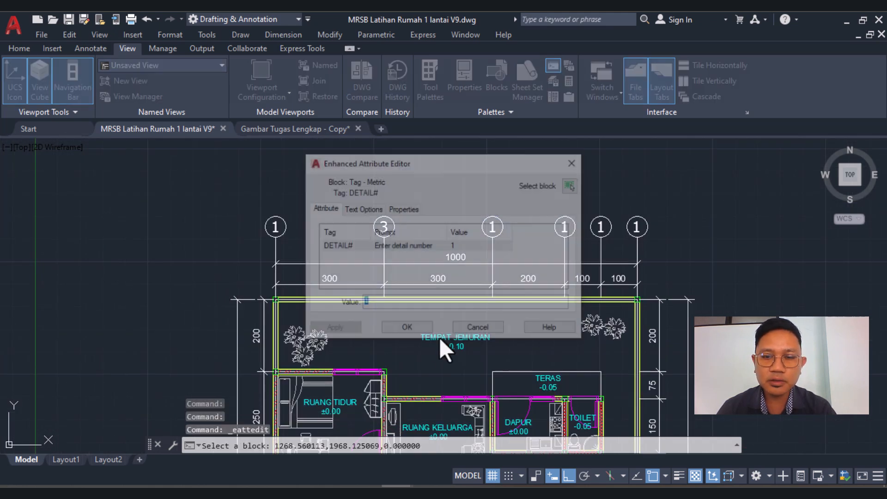
{"action": "type", "text": "4"}
{"action": "left_click", "coordinate": [407, 329]}
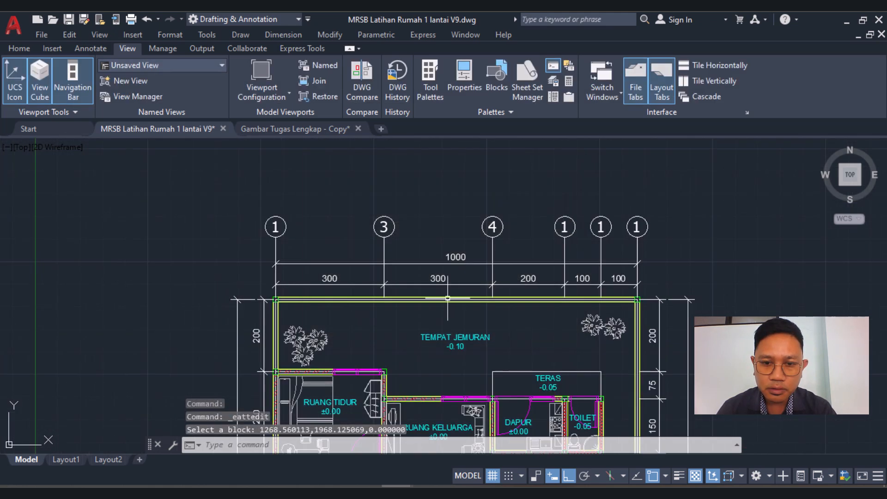
Set the detail number of the fourth tag above the plan, between the 200 and 100 spans, to 6
{"action": "scroll", "coordinate": [522, 291], "scroll_direction": "down", "scroll_amount": 6}
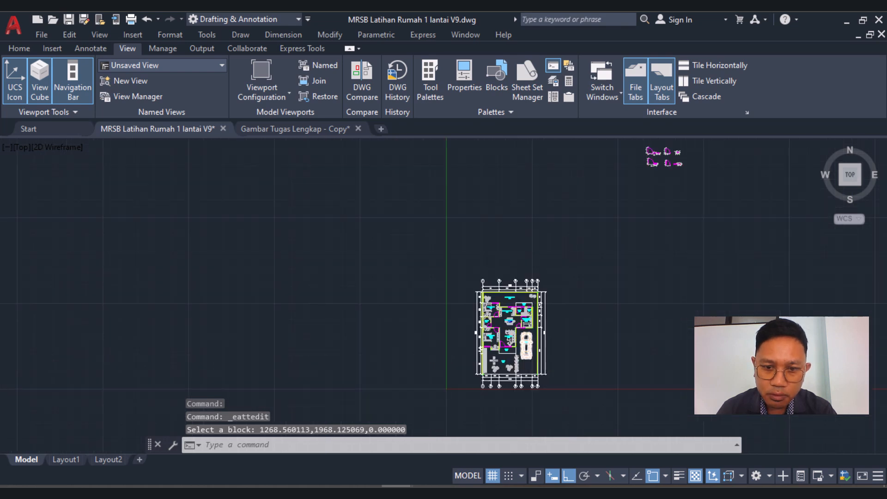
{"action": "scroll", "coordinate": [526, 352], "scroll_direction": "up", "scroll_amount": 4}
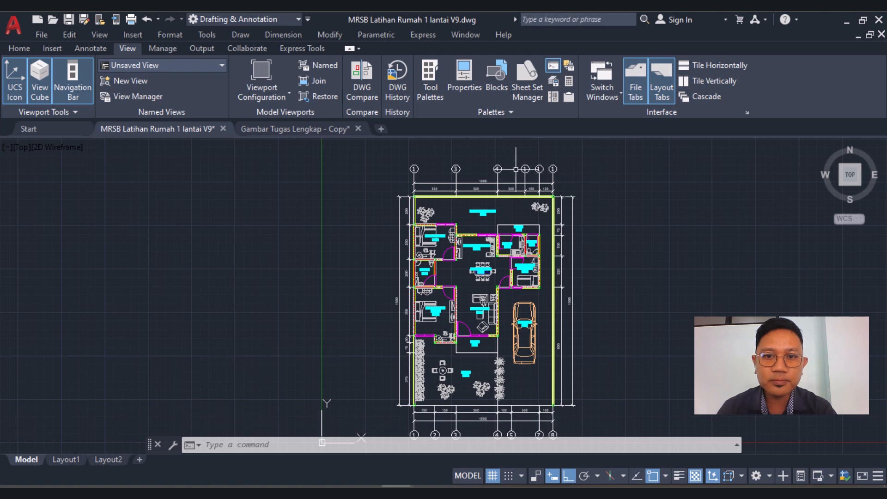
{"action": "scroll", "coordinate": [525, 169], "scroll_direction": "up", "scroll_amount": 4}
{"action": "left_click", "coordinate": [525, 170]}
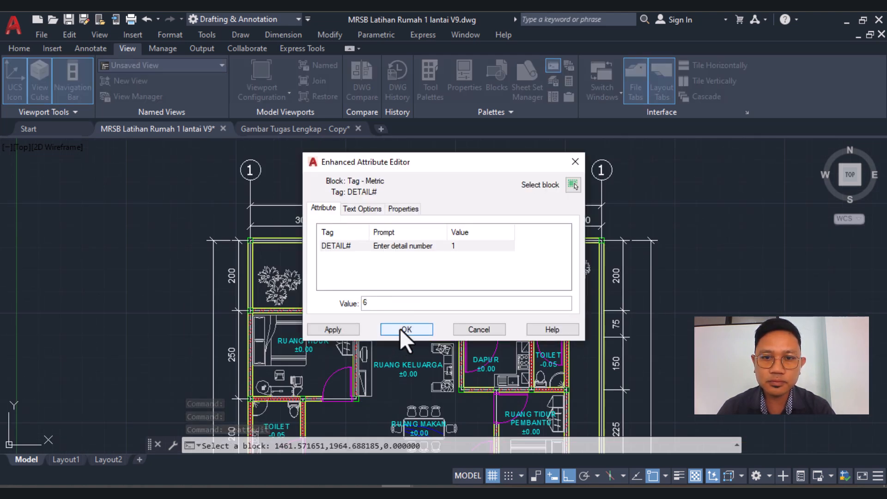
{"action": "left_click", "coordinate": [400, 329]}
Set the detail number of the fifth tag above the plan, between the two 100 spans, to 7
{"action": "scroll", "coordinate": [559, 176], "scroll_direction": "up", "scroll_amount": 2}
{"action": "scroll", "coordinate": [560, 177], "scroll_direction": "down", "scroll_amount": 6}
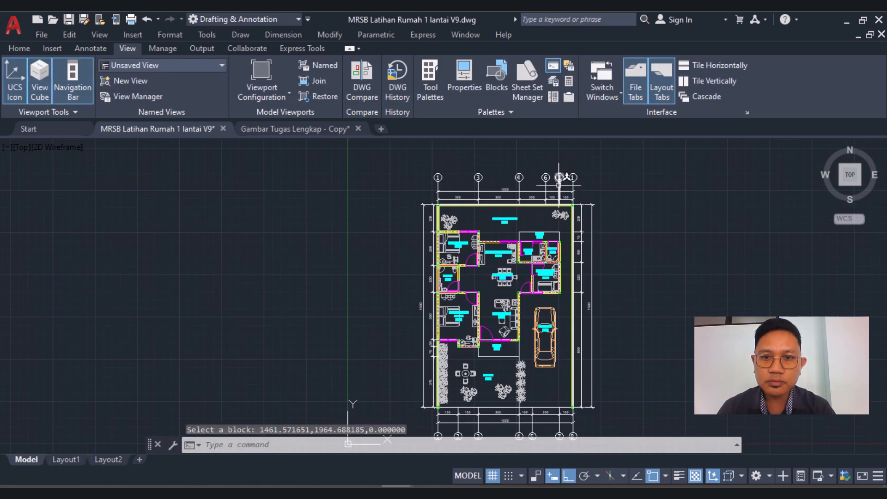
{"action": "scroll", "coordinate": [559, 177], "scroll_direction": "up", "scroll_amount": 6}
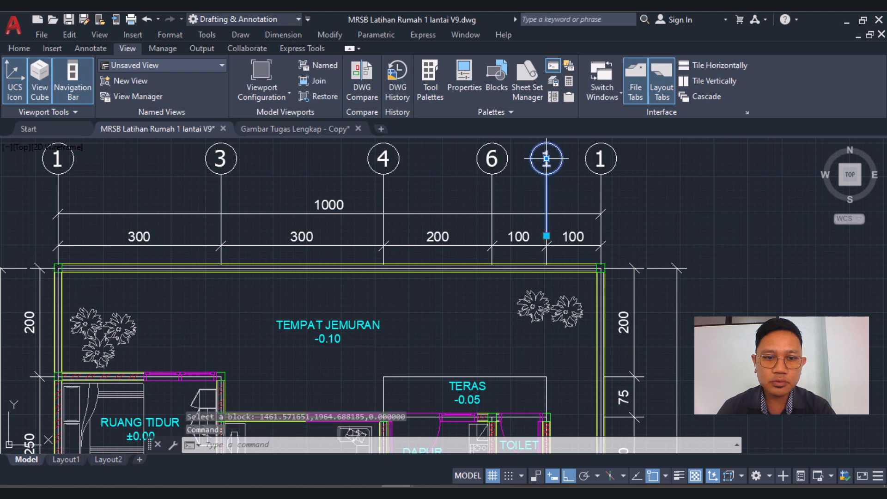
{"action": "double_click", "coordinate": [547, 160]}
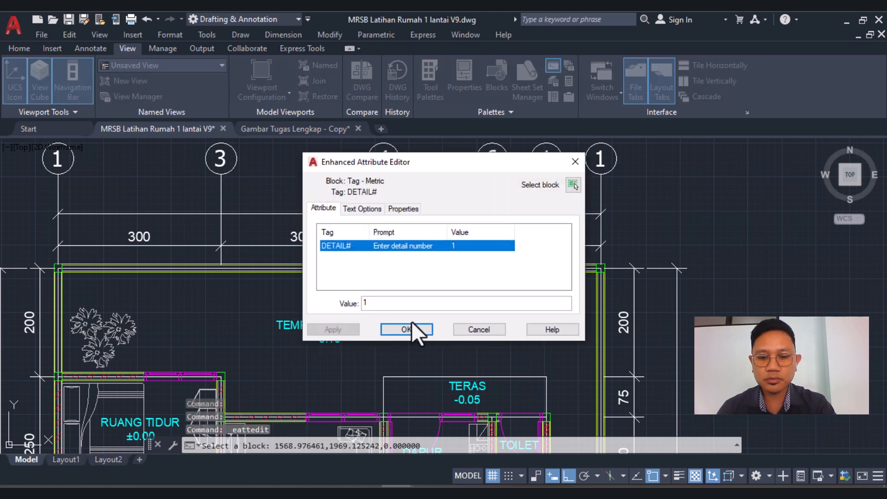
{"action": "left_click", "coordinate": [401, 303]}
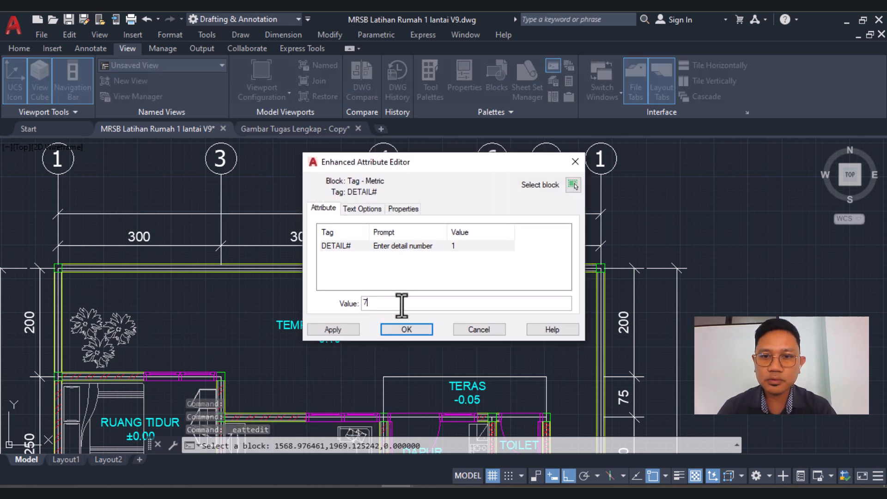
{"action": "left_click", "coordinate": [402, 331]}
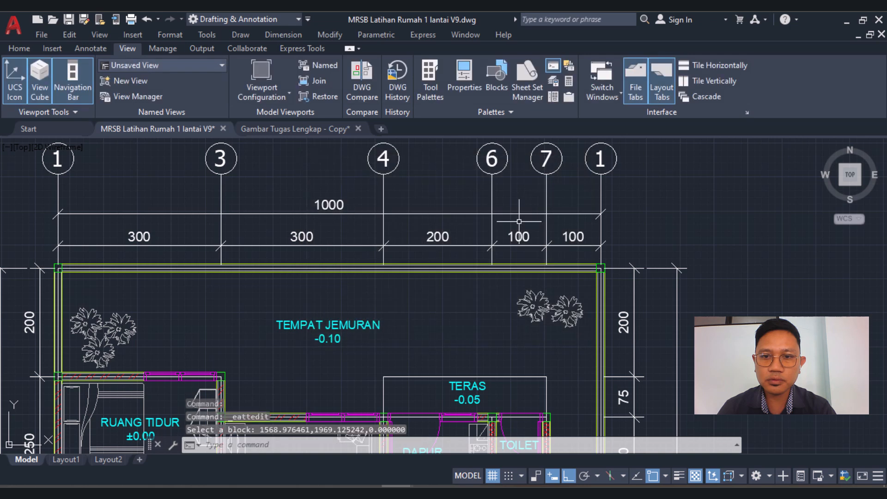
Set the detail number of the last tag above the plan, at the end of the final 100 span, to 8
{"action": "double_click", "coordinate": [600, 159]}
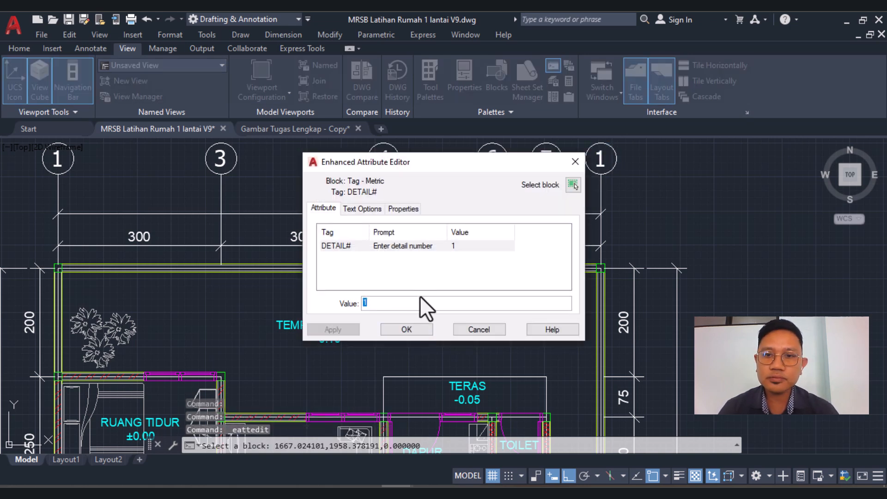
{"action": "type", "text": "8"}
{"action": "left_click", "coordinate": [408, 331]}
Copy tag 1 from below the plan into the empty space west of the garden, with Ortho off for free placement
{"action": "scroll", "coordinate": [572, 243], "scroll_direction": "down", "scroll_amount": 5}
{"action": "scroll", "coordinate": [550, 285], "scroll_direction": "up", "scroll_amount": 8}
{"action": "scroll", "coordinate": [564, 332], "scroll_direction": "up", "scroll_amount": 2}
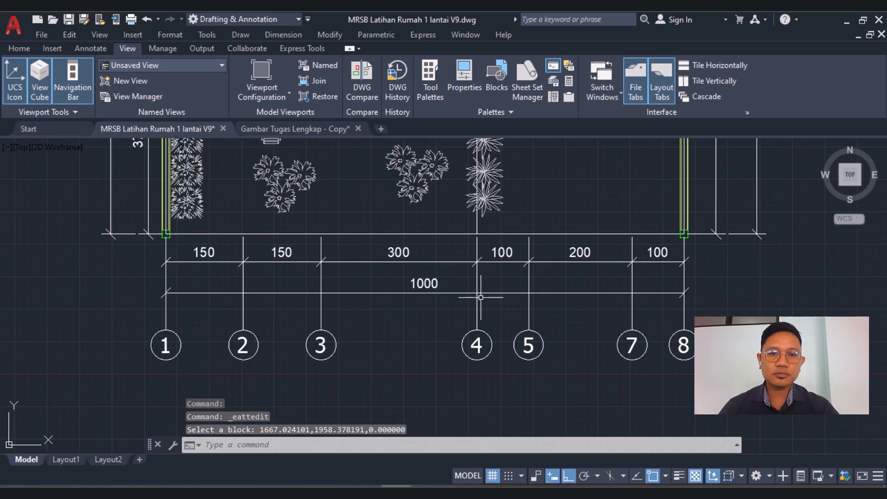
{"action": "scroll", "coordinate": [505, 329], "scroll_direction": "down", "scroll_amount": 4}
{"action": "scroll", "coordinate": [418, 355], "scroll_direction": "up", "scroll_amount": 2}
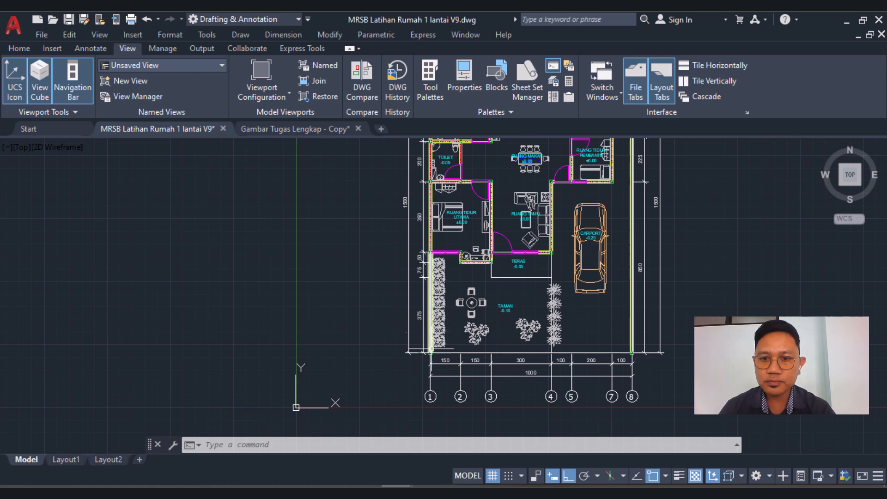
{"action": "type", "text": "co"}
{"action": "key", "text": "Return"}
{"action": "left_click", "coordinate": [431, 396]}
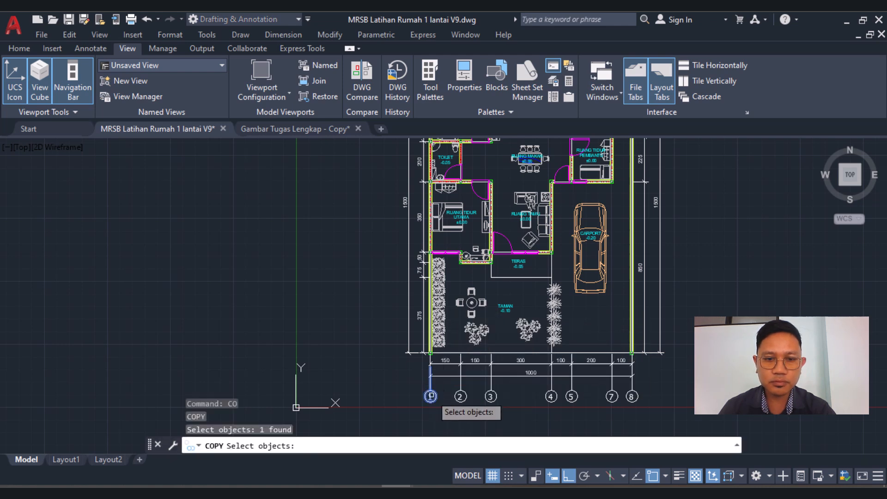
{"action": "scroll", "coordinate": [430, 395], "scroll_direction": "up", "scroll_amount": 6}
{"action": "key", "text": "Return"}
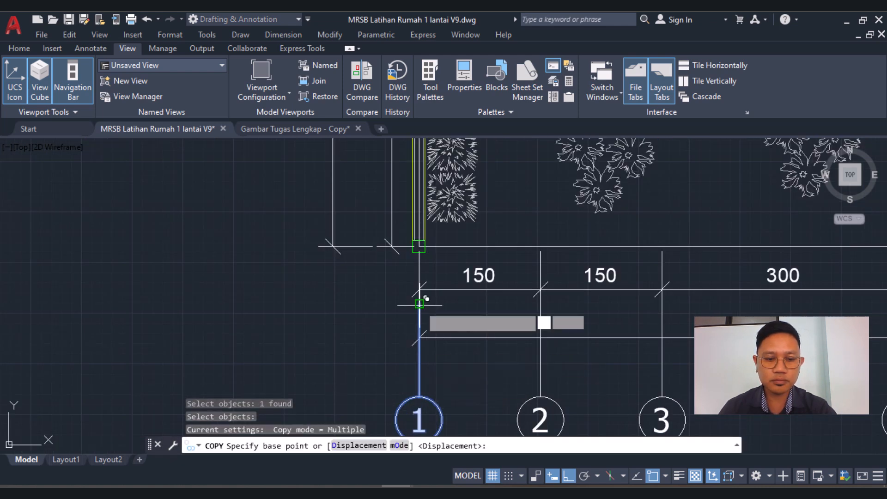
{"action": "left_click", "coordinate": [419, 304]}
{"action": "scroll", "coordinate": [462, 334], "scroll_direction": "down", "scroll_amount": 6}
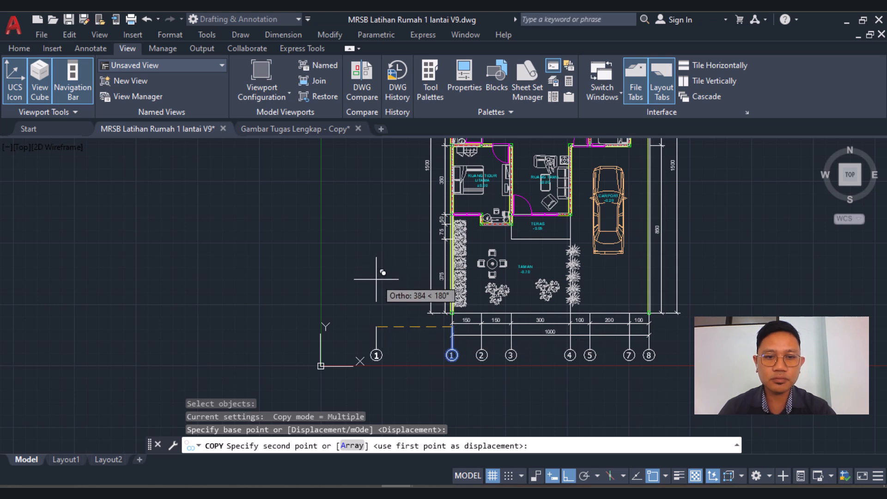
{"action": "key", "text": "F8"}
{"action": "key", "text": "Escape"}
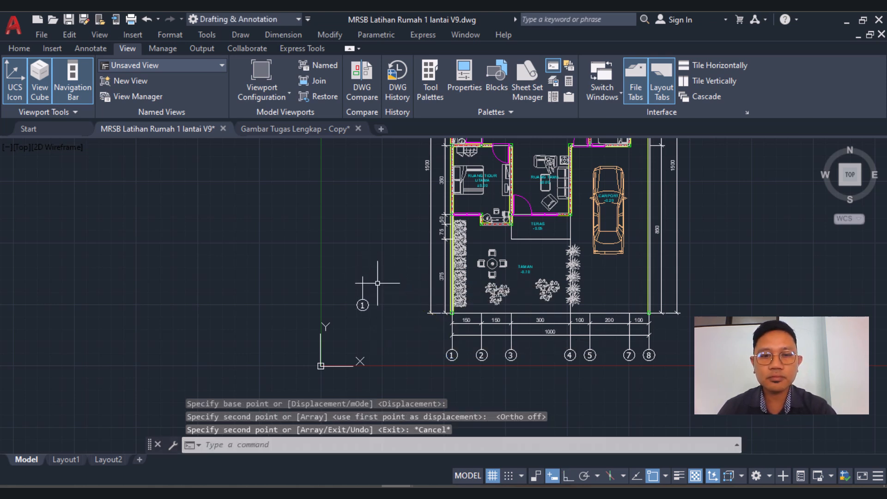
Rotate the copied tag 270° about the free end of its line, with Ortho on, so its circle points west
{"action": "type", "text": "ro"}
{"action": "key", "text": "Return"}
{"action": "scroll", "coordinate": [363, 305], "scroll_direction": "up", "scroll_amount": 2}
{"action": "left_click", "coordinate": [362, 307]}
{"action": "key", "text": "Return"}
{"action": "left_click", "coordinate": [362, 265]}
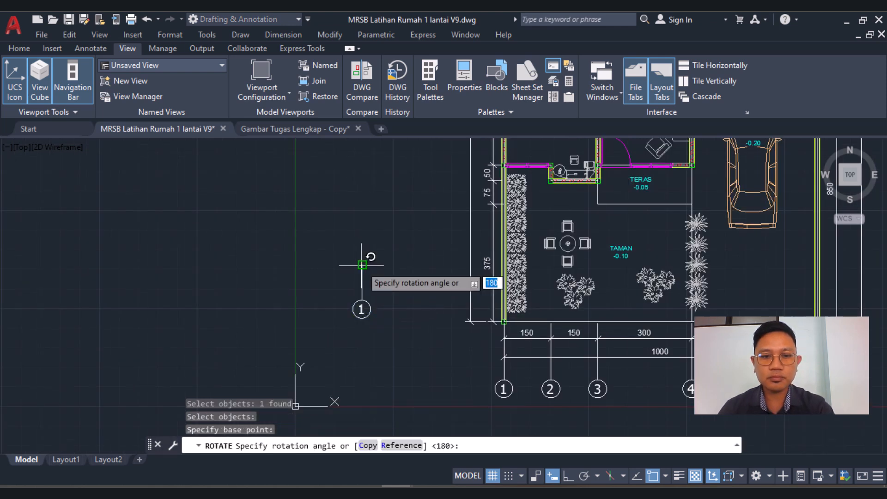
{"action": "key", "text": "F8"}
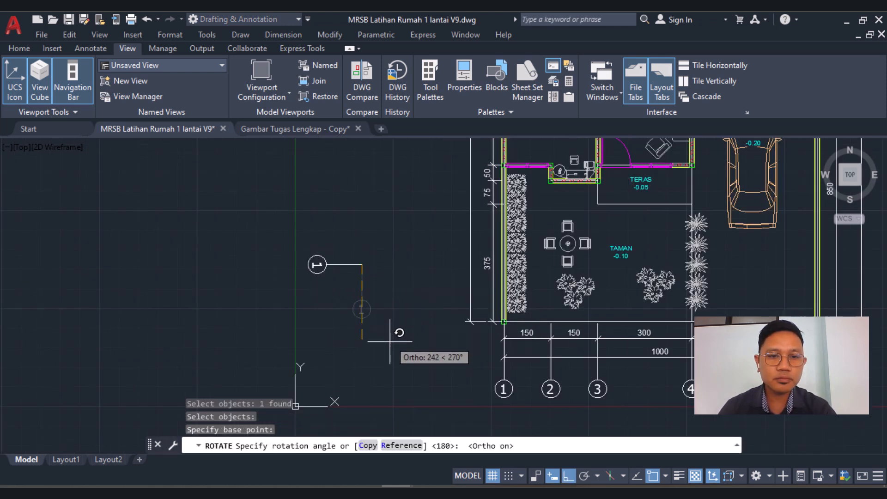
{"action": "key", "text": "Escape"}
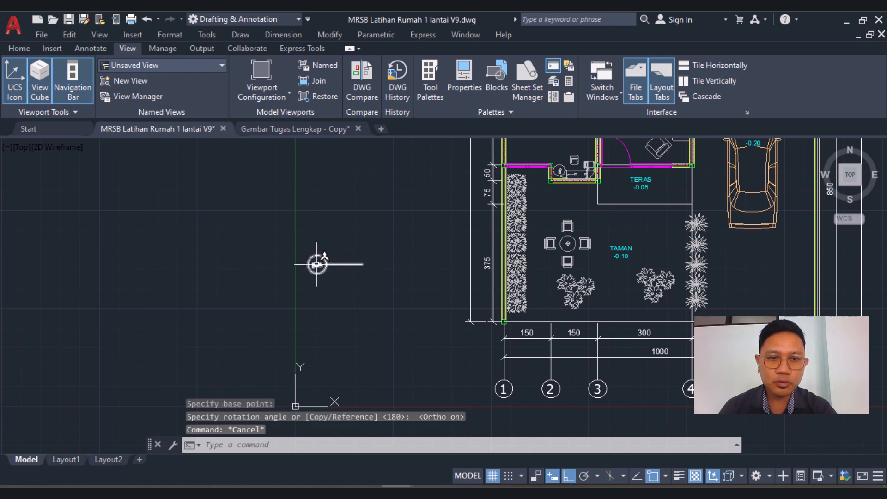
Set the text rotation of the rotated tag's detail number to 0
{"action": "double_click", "coordinate": [317, 264]}
{"action": "left_click", "coordinate": [362, 207]}
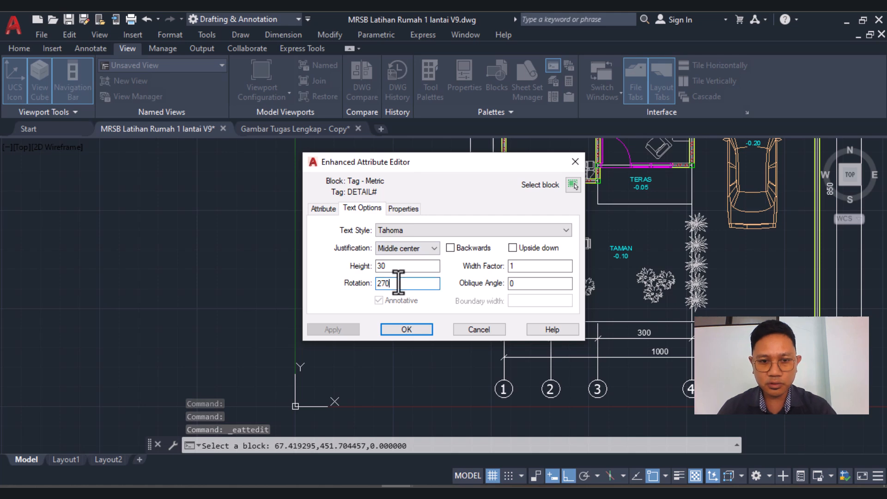
{"action": "type", "text": "0"}
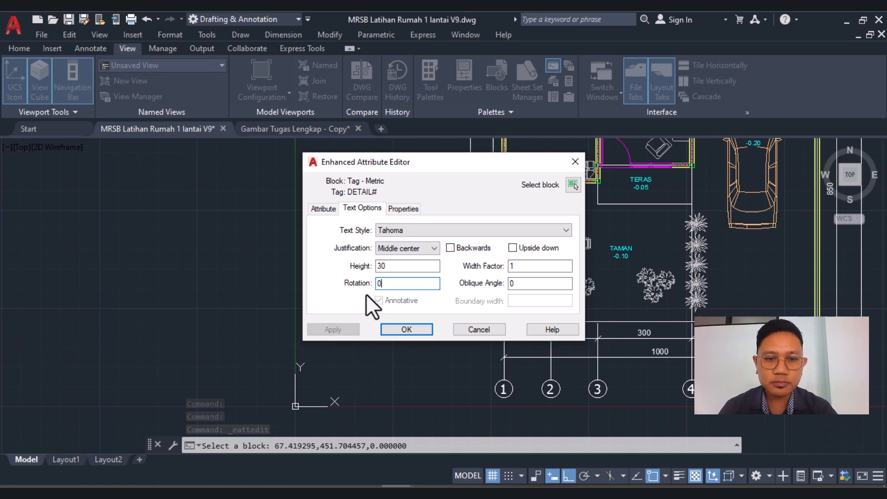
{"action": "left_click", "coordinate": [407, 330]}
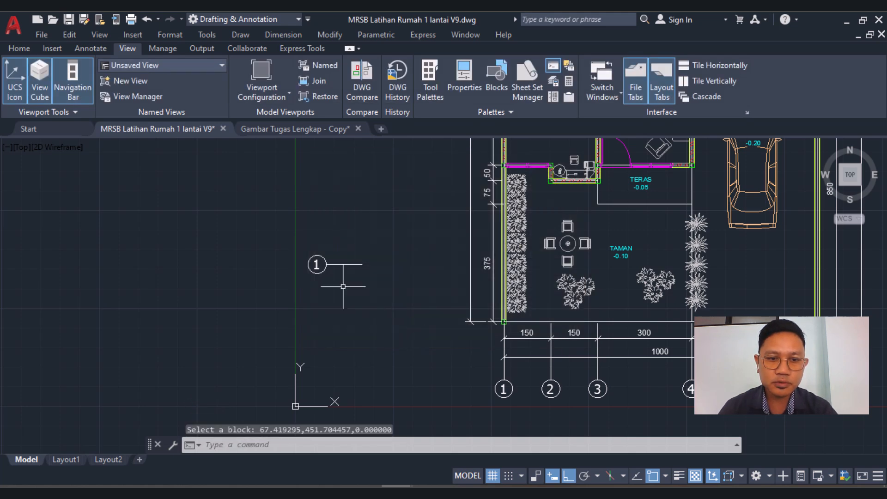
Set the rotated tag's detail number to A and check the side-axis letters in the reference PDF
{"action": "double_click", "coordinate": [318, 265]}
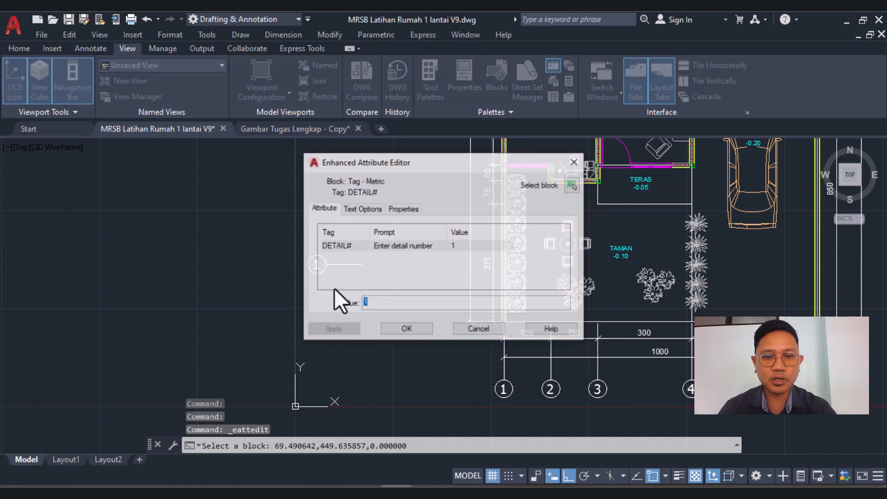
{"action": "type", "text": "A"}
{"action": "left_click", "coordinate": [404, 332]}
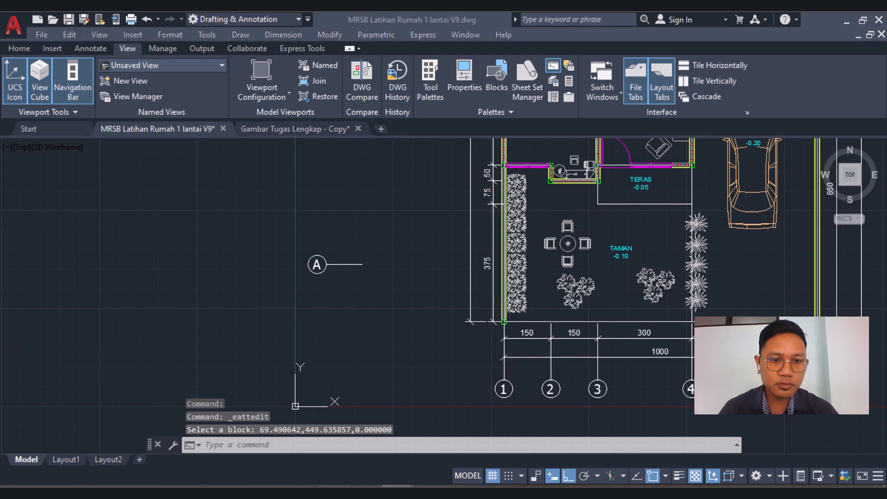
{"action": "key", "text": "alt+Tab"}
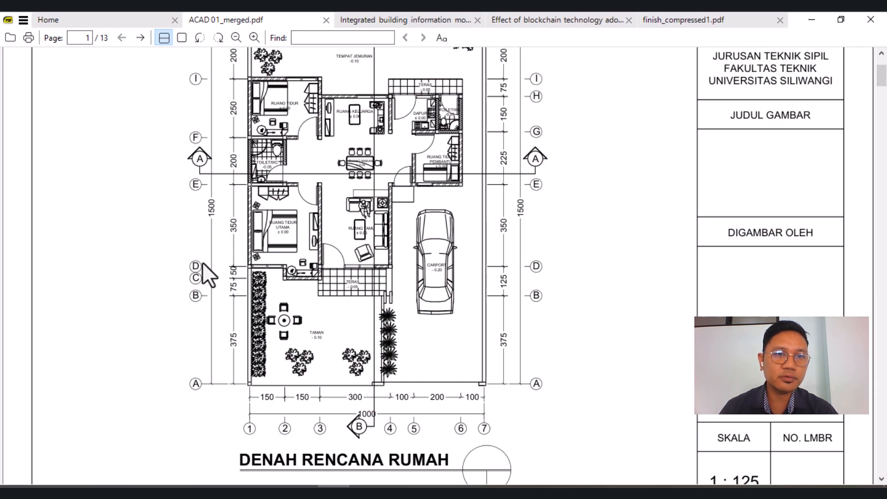
{"action": "scroll", "coordinate": [209, 195], "scroll_direction": "down", "scroll_amount": 2}
{"action": "scroll", "coordinate": [217, 184], "scroll_direction": "up", "scroll_amount": 3}
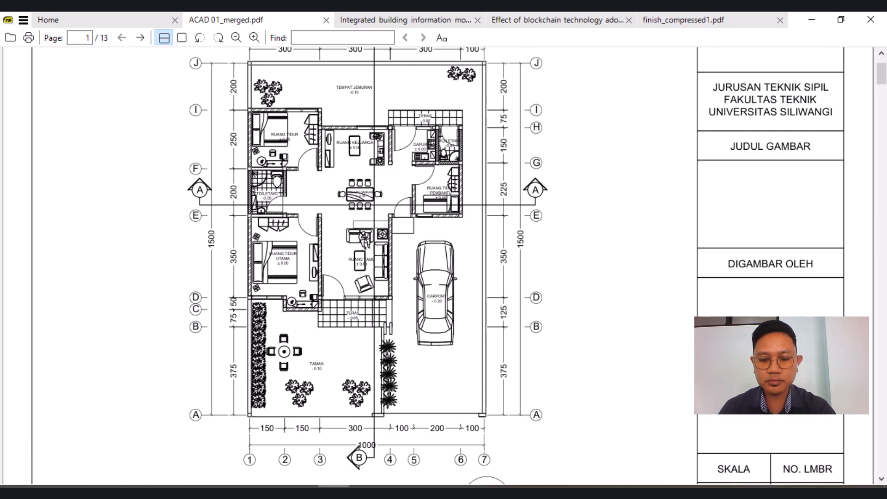
{"action": "key", "text": "alt+Tab"}
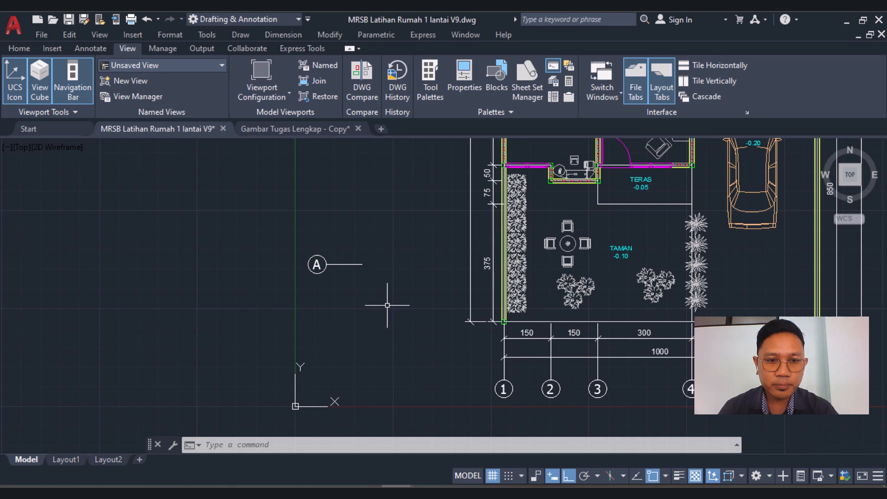
Move tag A by its line's free end onto the lowest extension line of the west 375 dimension, with Ortho off
{"action": "type", "text": "m"}
{"action": "key", "text": "space"}
{"action": "left_click", "coordinate": [355, 253]}
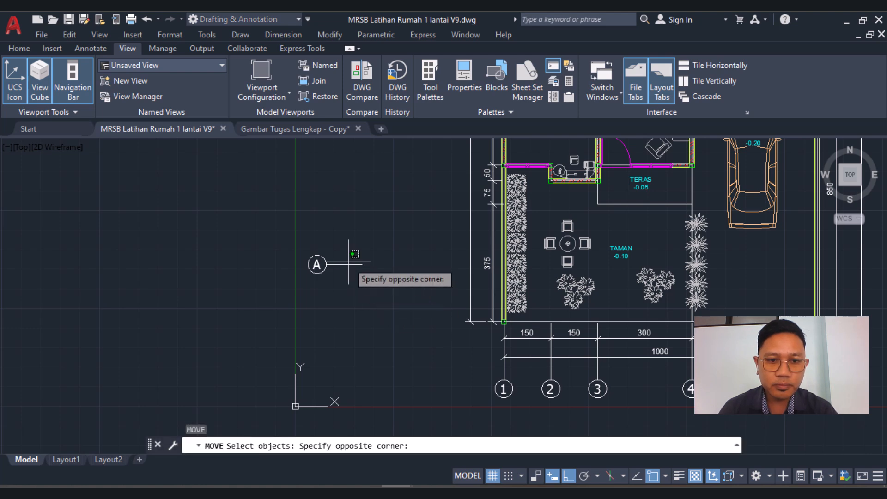
{"action": "left_click", "coordinate": [347, 266]}
{"action": "key", "text": "Return"}
{"action": "scroll", "coordinate": [360, 268], "scroll_direction": "up", "scroll_amount": 5}
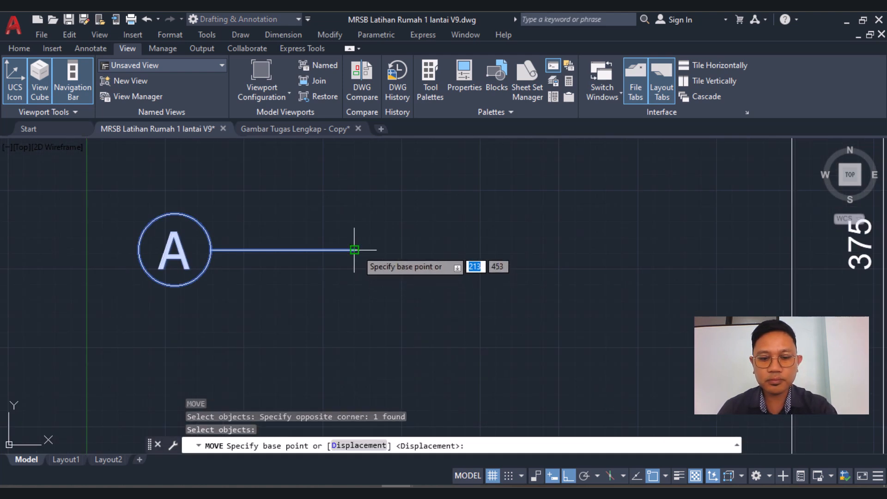
{"action": "left_click", "coordinate": [357, 250]}
{"action": "scroll", "coordinate": [523, 295], "scroll_direction": "down", "scroll_amount": 3}
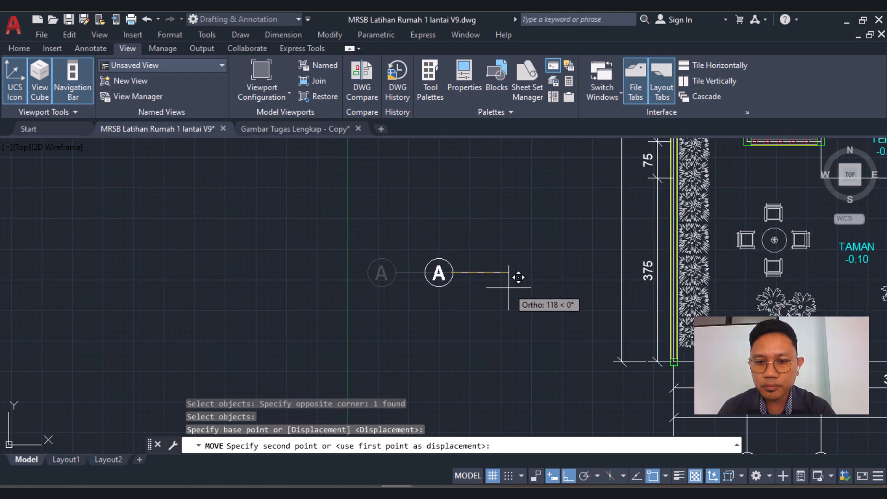
{"action": "key", "text": "F8"}
{"action": "scroll", "coordinate": [601, 346], "scroll_direction": "up", "scroll_amount": 4}
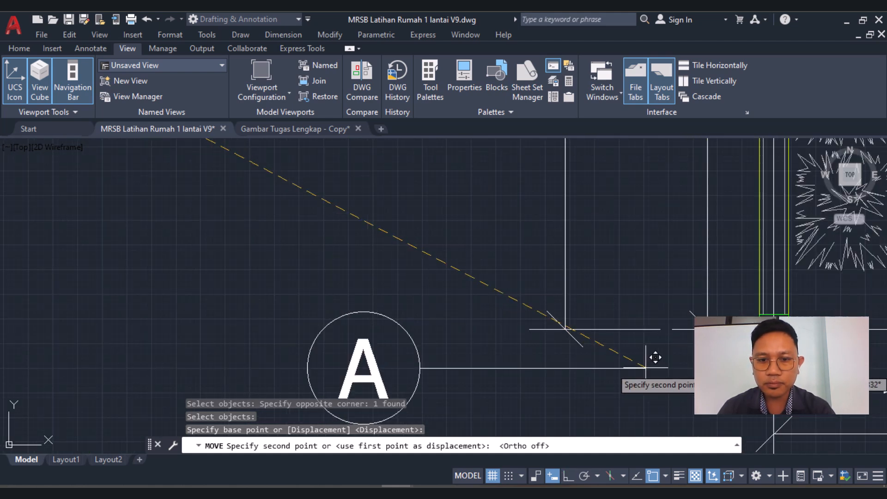
{"action": "left_click", "coordinate": [672, 329]}
{"action": "scroll", "coordinate": [458, 344], "scroll_direction": "down", "scroll_amount": 6}
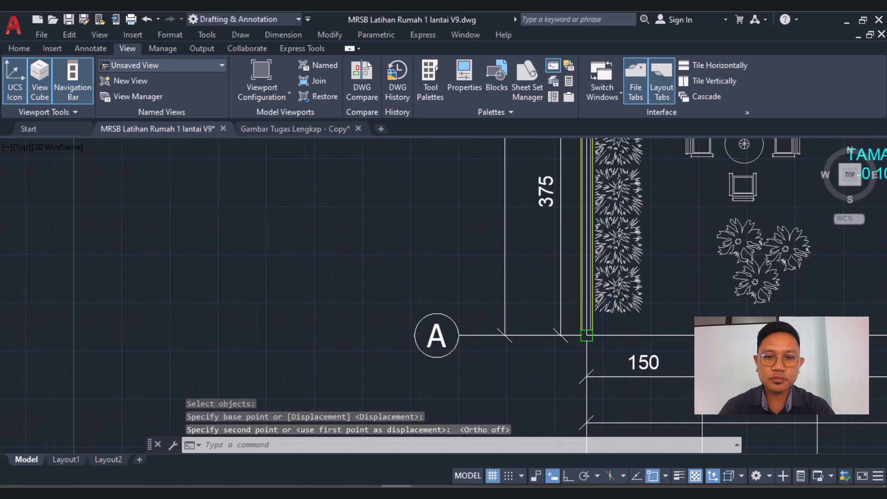
{"action": "scroll", "coordinate": [459, 344], "scroll_direction": "up", "scroll_amount": 2}
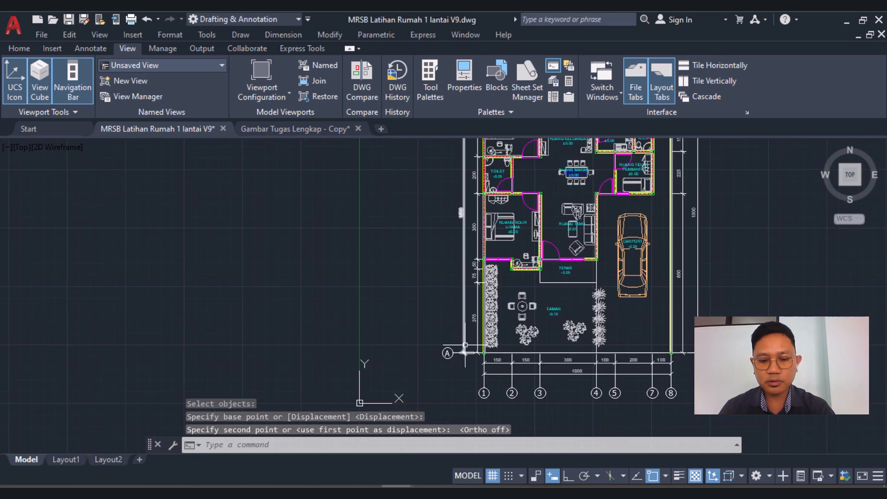
{"action": "scroll", "coordinate": [465, 346], "scroll_direction": "up", "scroll_amount": 4}
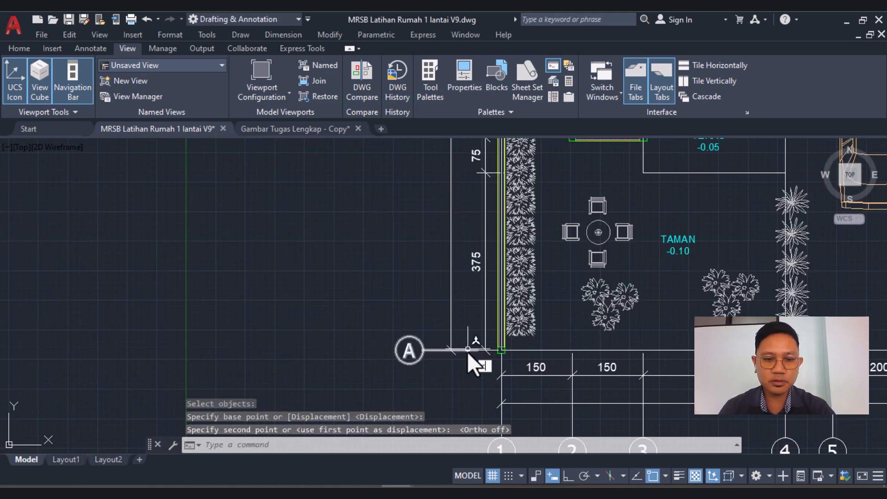
{"action": "type", "text": "co"}
{"action": "key", "text": "Escape"}
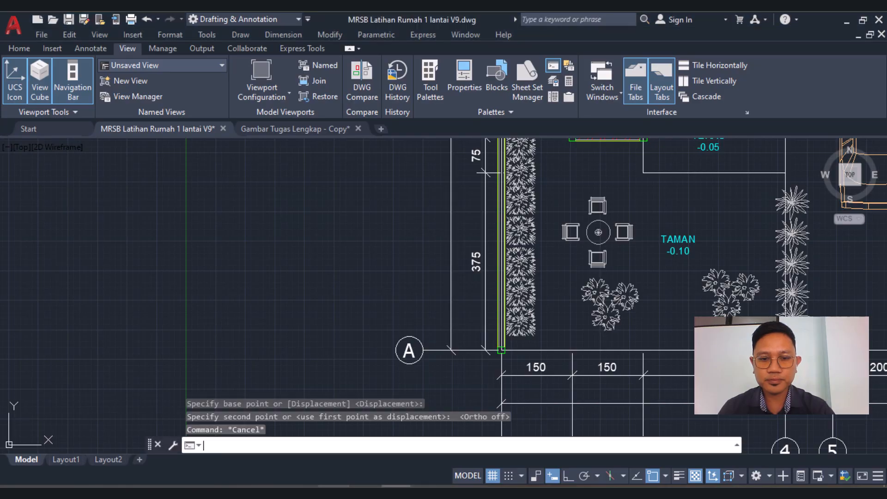
{"action": "key", "text": "Escape"}
{"action": "scroll", "coordinate": [455, 359], "scroll_direction": "down", "scroll_amount": 2}
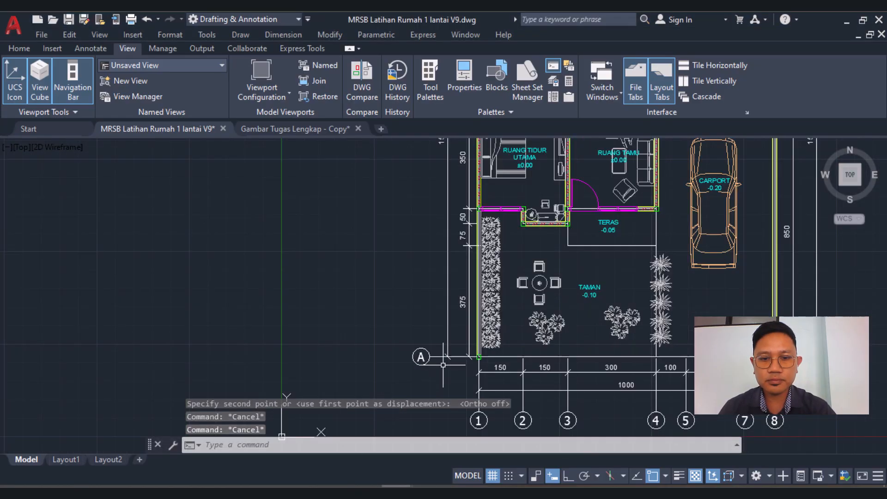
Copy tag A by its line end to the west extension lines between the 375 and 75 spans and between the 75 and 50 spans
{"action": "scroll", "coordinate": [445, 364], "scroll_direction": "up", "scroll_amount": 2}
{"action": "type", "text": "co"}
{"action": "key", "text": "Return"}
{"action": "left_click", "coordinate": [469, 353]}
{"action": "scroll", "coordinate": [471, 356], "scroll_direction": "up", "scroll_amount": 6}
{"action": "key", "text": "Return"}
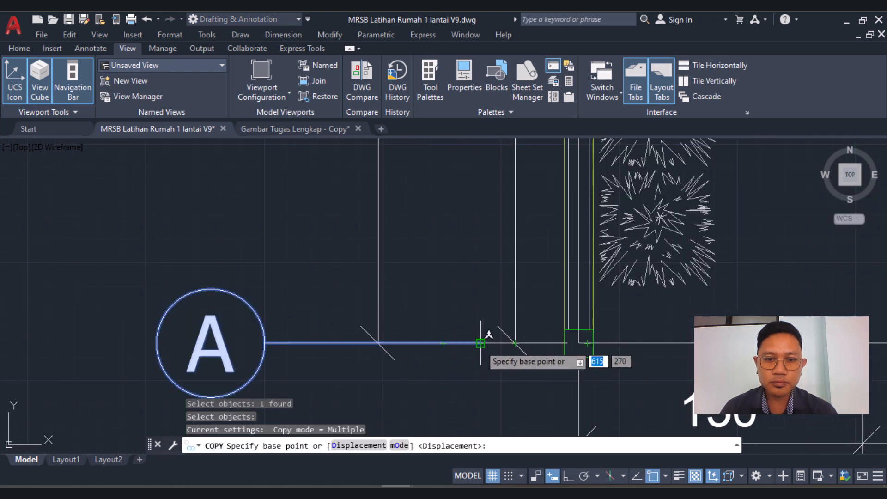
{"action": "left_click", "coordinate": [481, 343]}
{"action": "scroll", "coordinate": [480, 345], "scroll_direction": "down", "scroll_amount": 5}
{"action": "scroll", "coordinate": [471, 247], "scroll_direction": "up", "scroll_amount": 4}
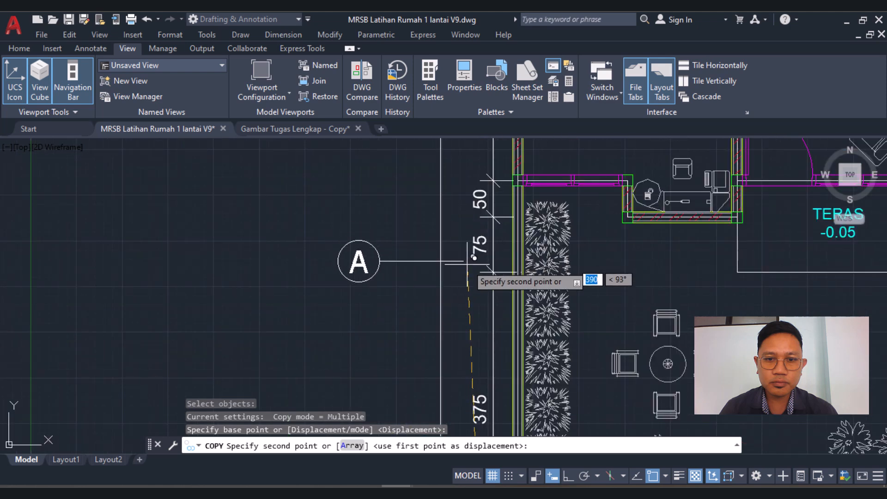
{"action": "left_click", "coordinate": [481, 272]}
{"action": "left_click", "coordinate": [481, 216]}
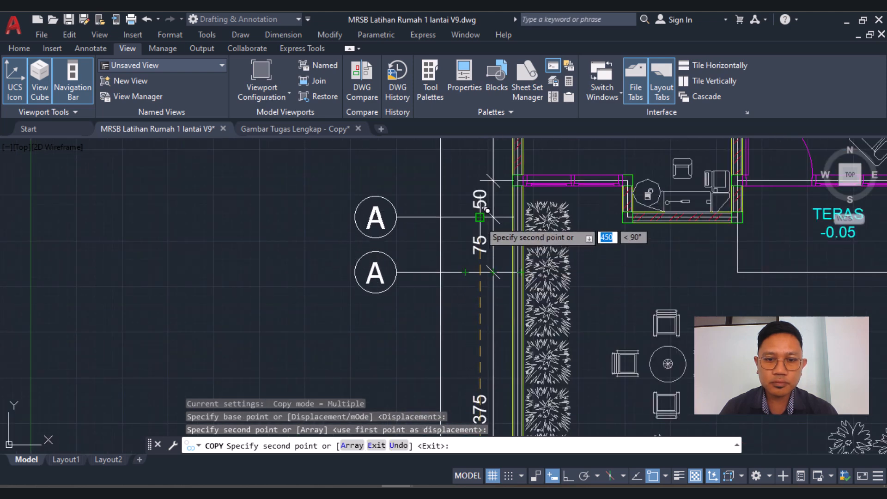
Place further copies of tag A on the west extension lines between the 50 and 350, 350 and 200, and 200 and 250 spans
{"action": "scroll", "coordinate": [478, 300], "scroll_direction": "down", "scroll_amount": 4}
{"action": "scroll", "coordinate": [471, 281], "scroll_direction": "up", "scroll_amount": 4}
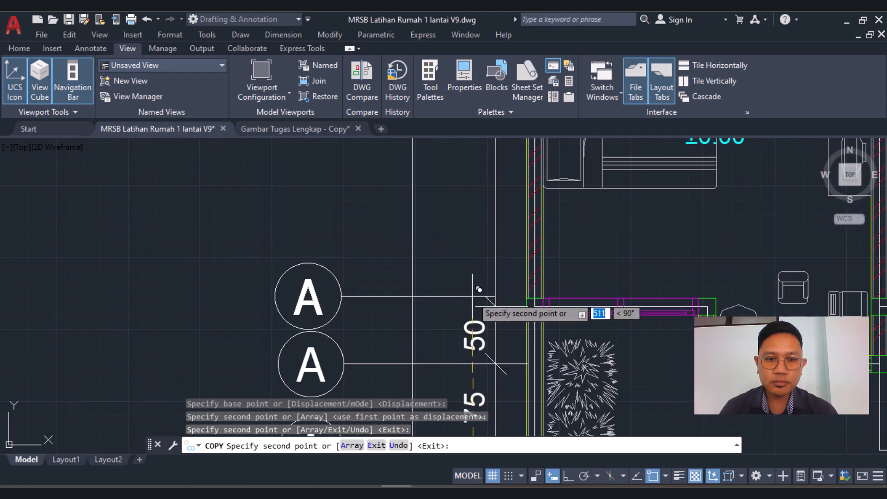
{"action": "scroll", "coordinate": [467, 282], "scroll_direction": "down", "scroll_amount": 4}
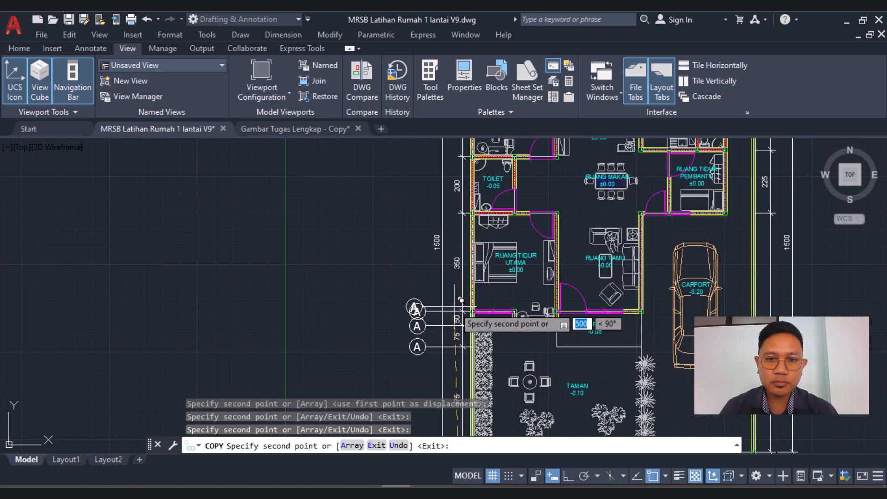
{"action": "scroll", "coordinate": [467, 231], "scroll_direction": "up", "scroll_amount": 5}
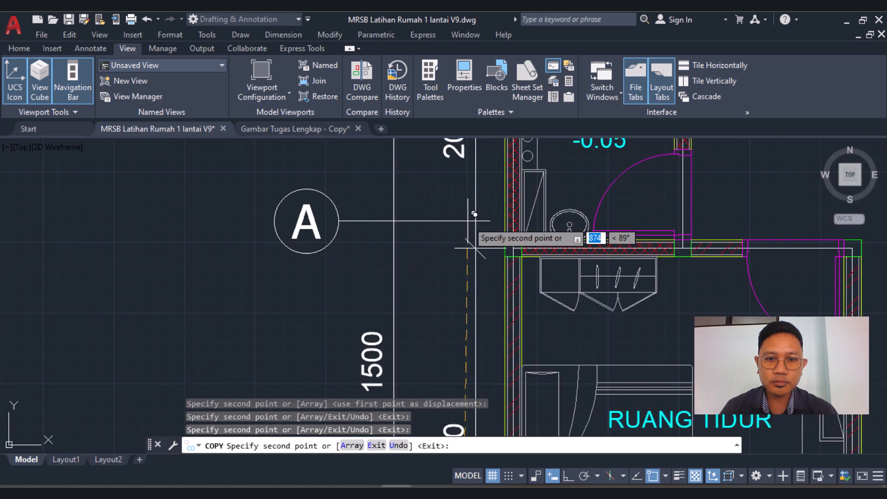
{"action": "scroll", "coordinate": [486, 305], "scroll_direction": "down", "scroll_amount": 5}
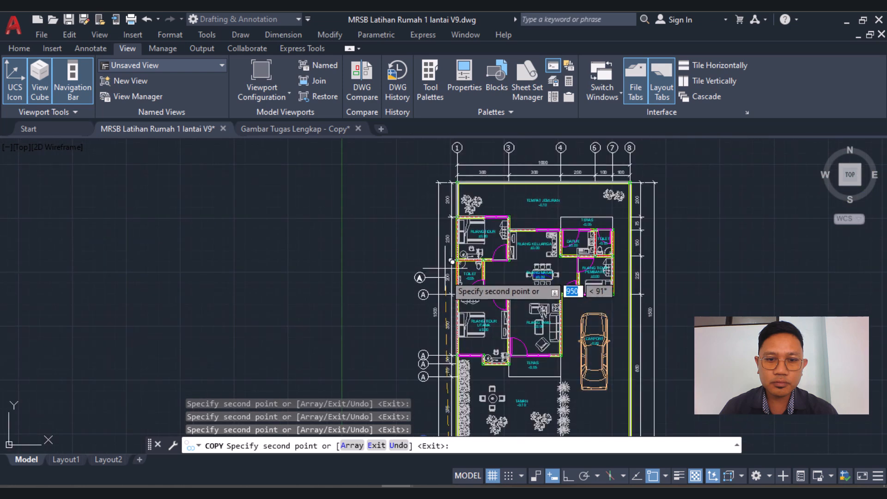
{"action": "scroll", "coordinate": [455, 234], "scroll_direction": "up", "scroll_amount": 4}
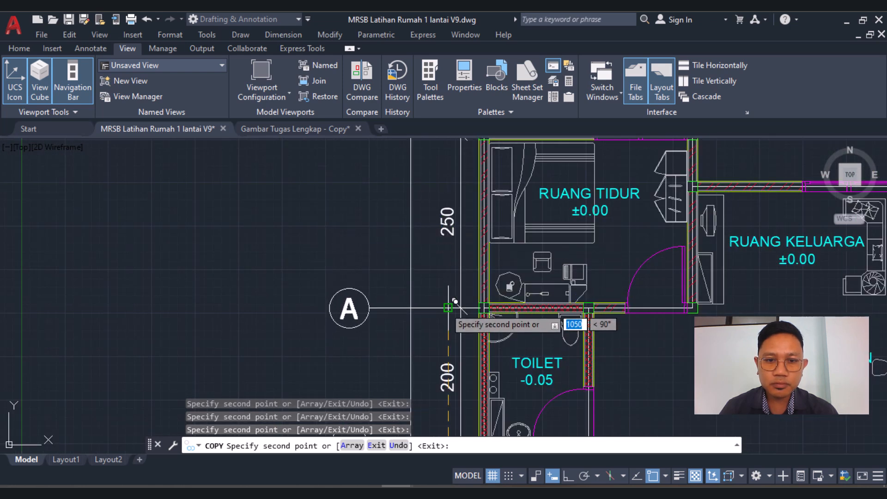
Place copies of tag A at both ends of the northernmost 200 span on the west side, and end the copying
{"action": "scroll", "coordinate": [450, 296], "scroll_direction": "down", "scroll_amount": 5}
{"action": "scroll", "coordinate": [448, 277], "scroll_direction": "up", "scroll_amount": 6}
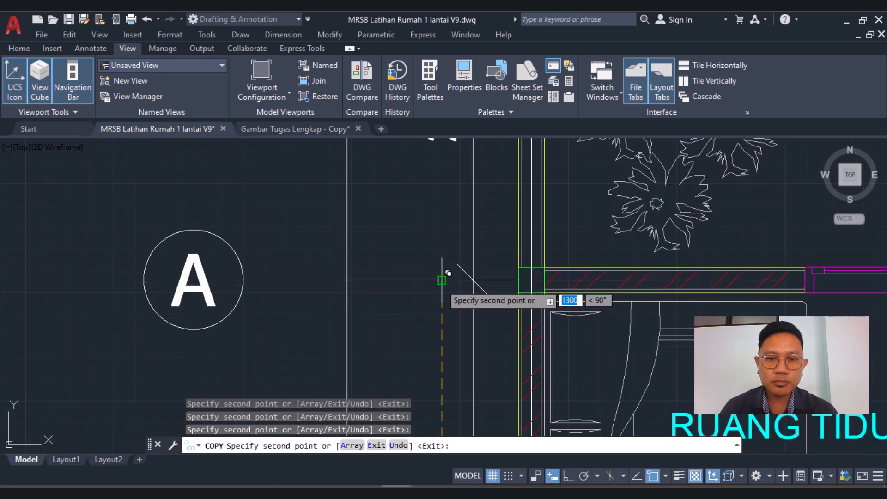
{"action": "scroll", "coordinate": [443, 279], "scroll_direction": "down", "scroll_amount": 5}
{"action": "scroll", "coordinate": [439, 296], "scroll_direction": "up", "scroll_amount": 6}
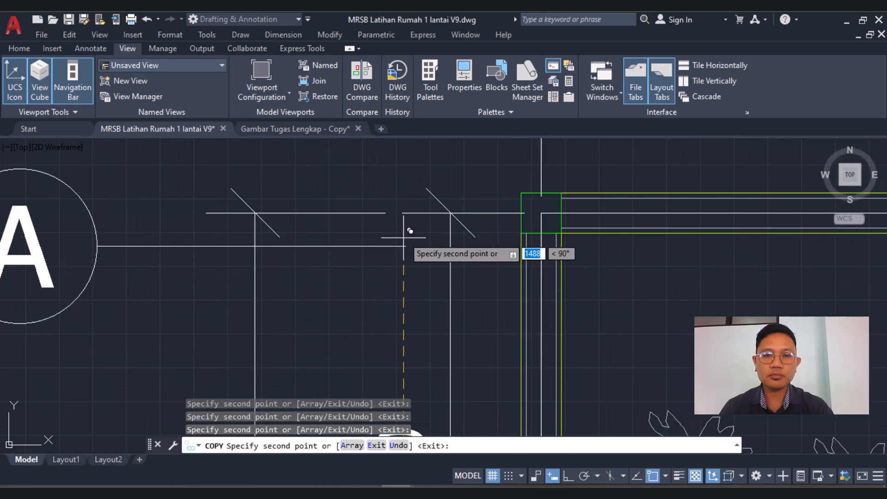
{"action": "scroll", "coordinate": [402, 213], "scroll_direction": "down", "scroll_amount": 6}
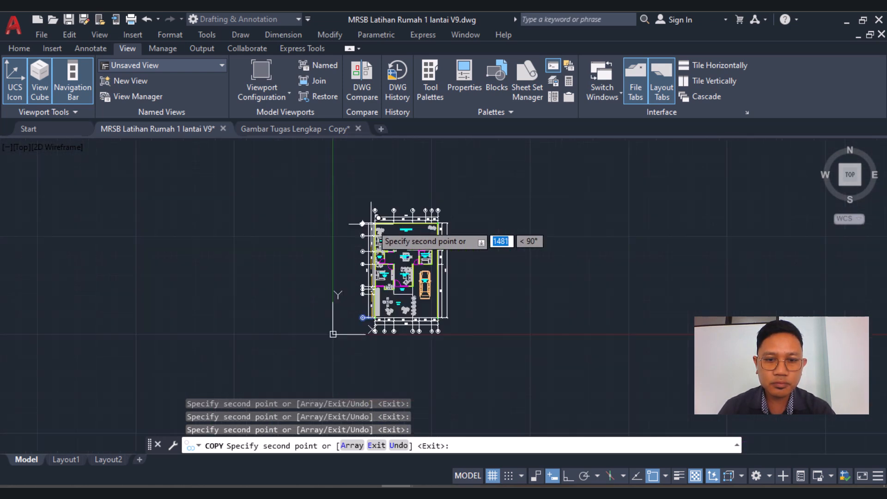
{"action": "scroll", "coordinate": [378, 281], "scroll_direction": "up", "scroll_amount": 6}
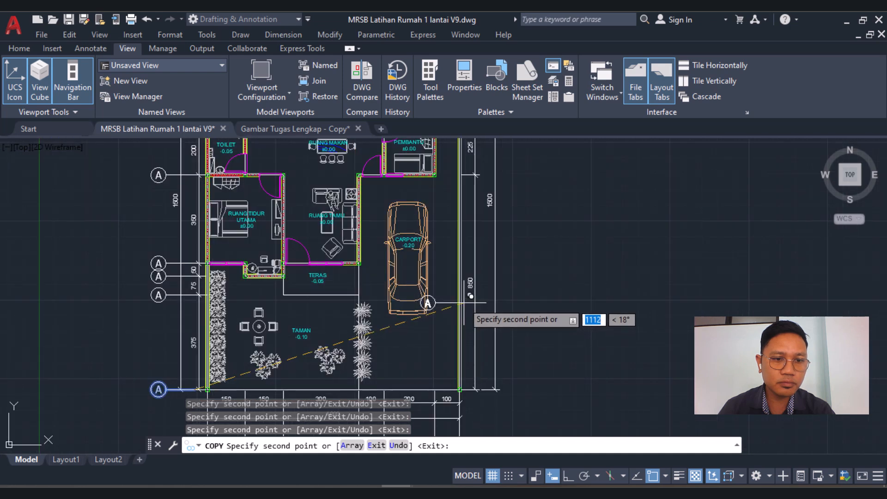
{"action": "key", "text": "Escape"}
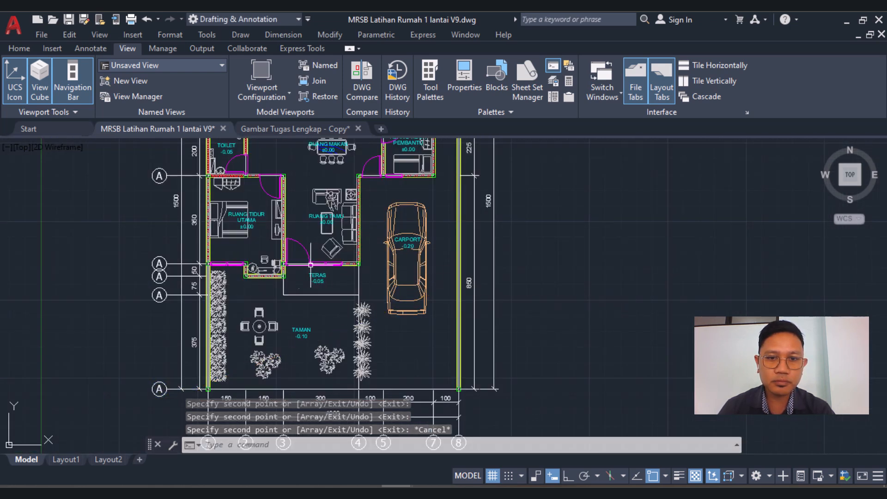
{"action": "scroll", "coordinate": [467, 258], "scroll_direction": "down", "scroll_amount": 2}
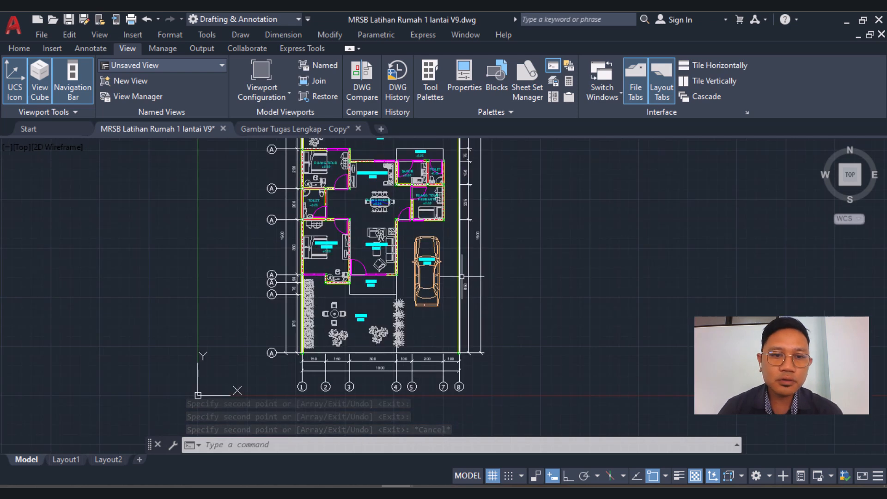
{"action": "scroll", "coordinate": [464, 282], "scroll_direction": "up", "scroll_amount": 5}
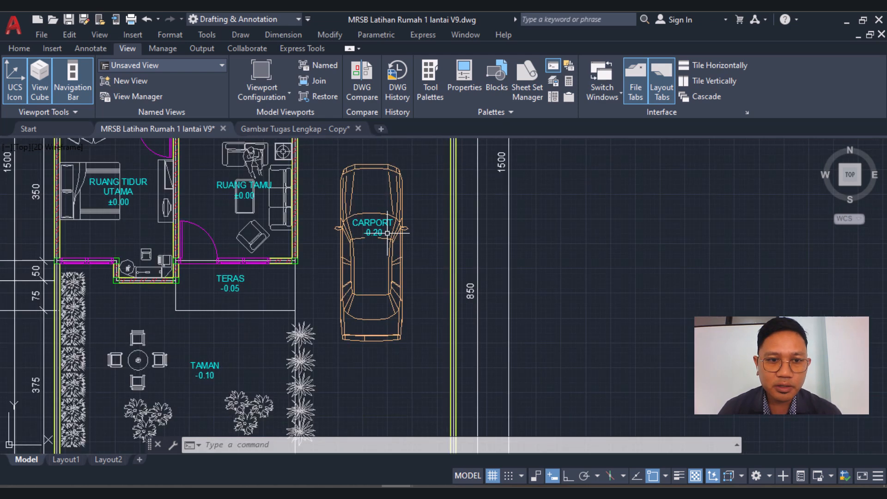
Shorten the east 850 dimension to 350 by stretching its south extension origin to the level of the living room's front wall
{"action": "scroll", "coordinate": [387, 233], "scroll_direction": "down", "scroll_amount": 4}
{"action": "scroll", "coordinate": [439, 297], "scroll_direction": "up", "scroll_amount": 4}
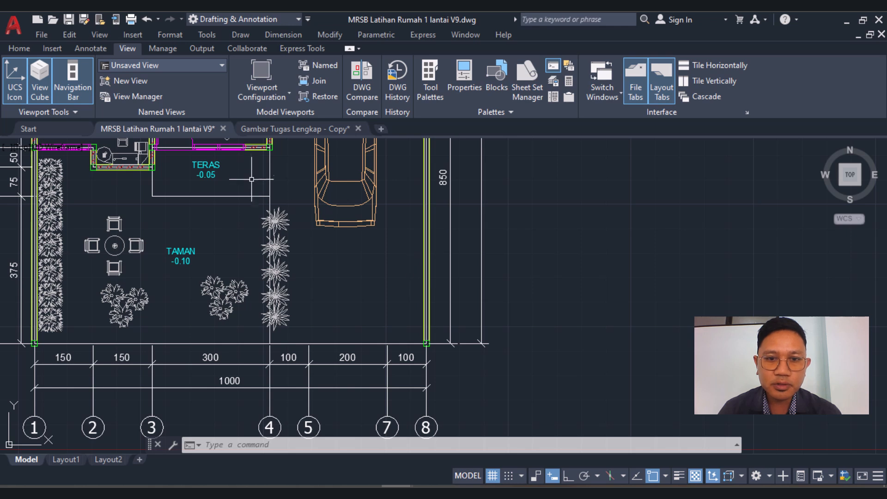
{"action": "left_click", "coordinate": [451, 298]}
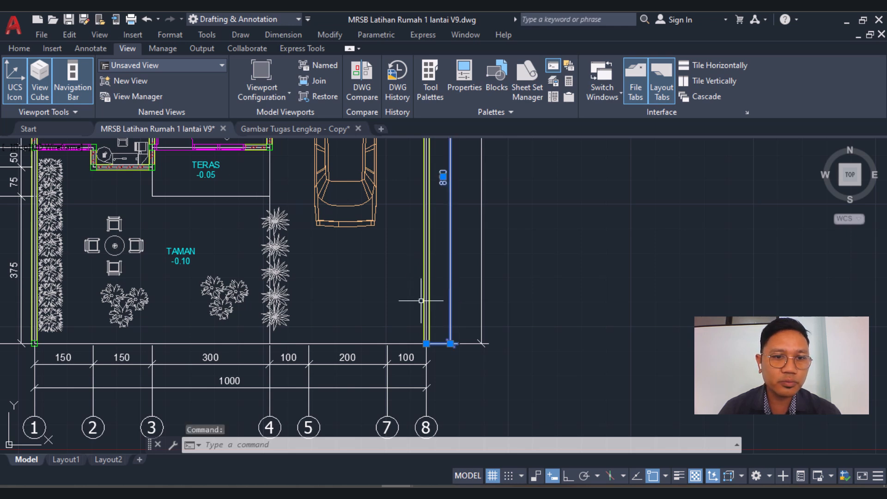
{"action": "scroll", "coordinate": [228, 196], "scroll_direction": "down", "scroll_amount": 2}
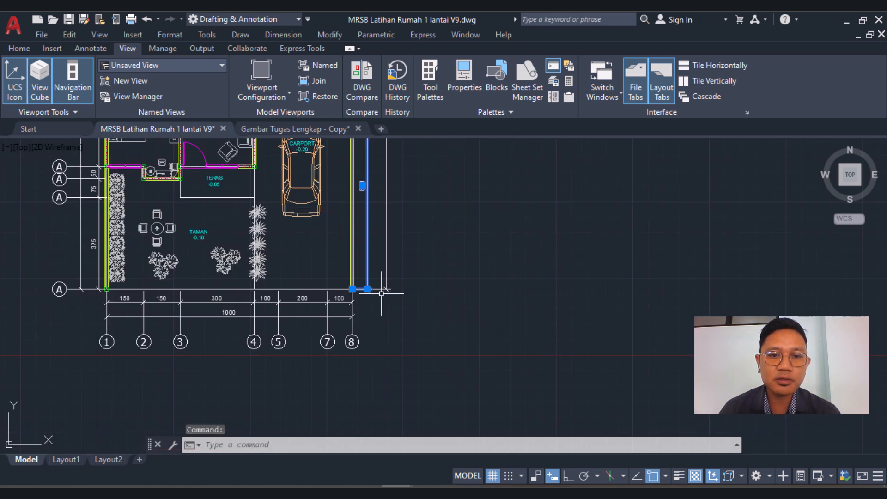
{"action": "left_click", "coordinate": [352, 289]}
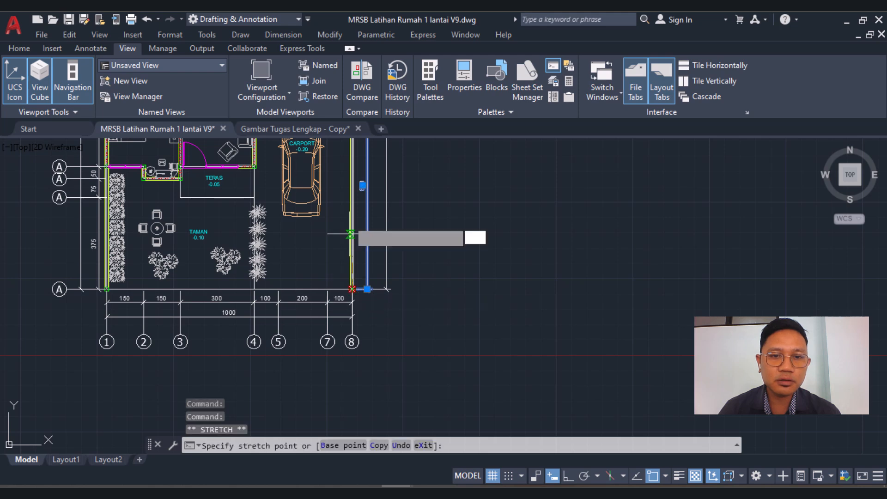
{"action": "scroll", "coordinate": [346, 203], "scroll_direction": "down", "scroll_amount": 2}
{"action": "scroll", "coordinate": [358, 200], "scroll_direction": "up", "scroll_amount": 10}
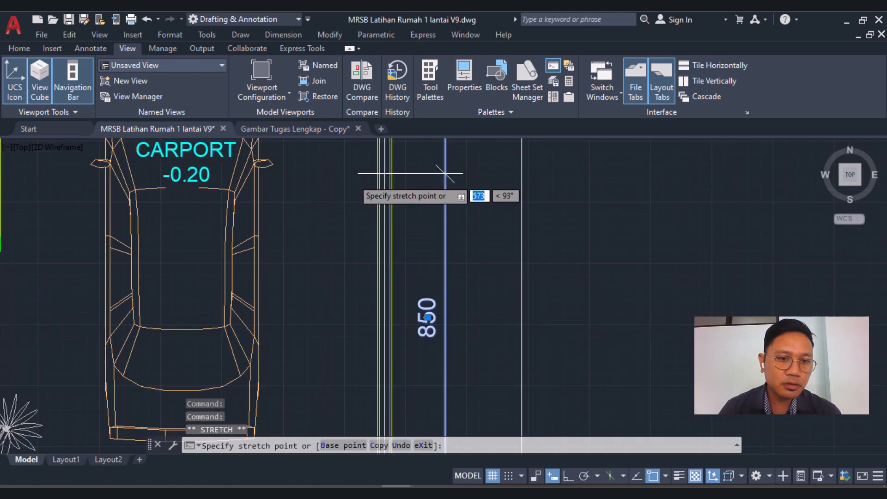
{"action": "scroll", "coordinate": [369, 201], "scroll_direction": "down", "scroll_amount": 2}
{"action": "scroll", "coordinate": [384, 200], "scroll_direction": "down", "scroll_amount": 2}
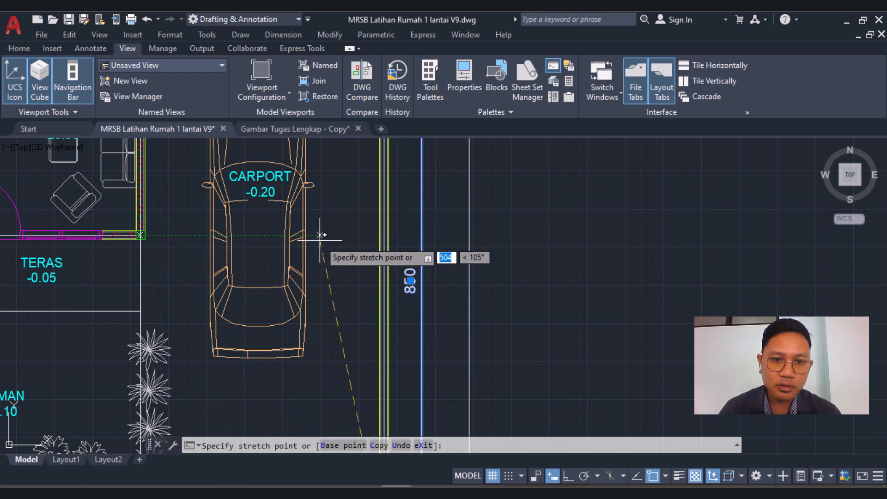
{"action": "left_click", "coordinate": [421, 235]}
{"action": "scroll", "coordinate": [402, 231], "scroll_direction": "down", "scroll_amount": 3}
{"action": "scroll", "coordinate": [413, 228], "scroll_direction": "up", "scroll_amount": 3}
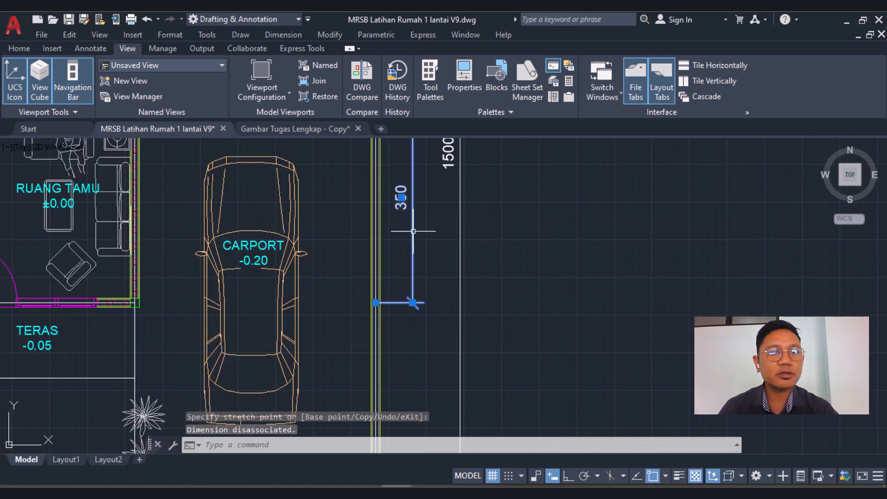
{"action": "key", "text": "Escape"}
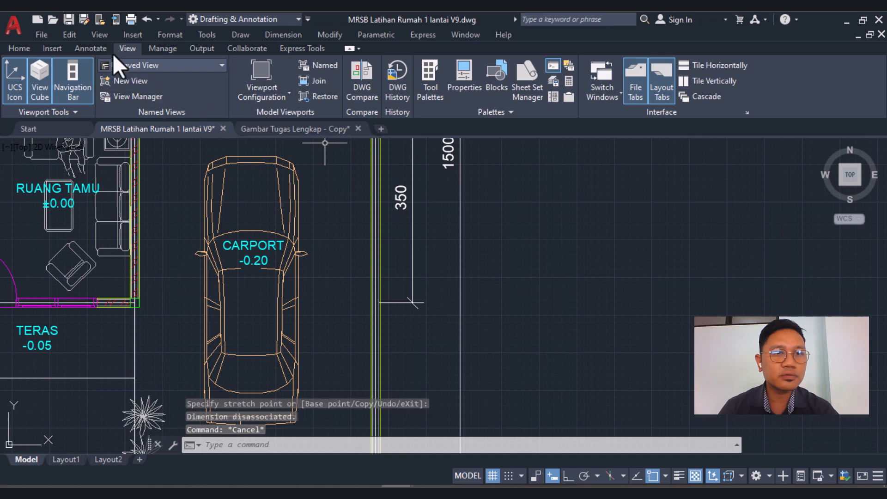
Continue the east 350 dimension southward with a 125 span ending level with the terrace's front edge
{"action": "left_click", "coordinate": [93, 48]}
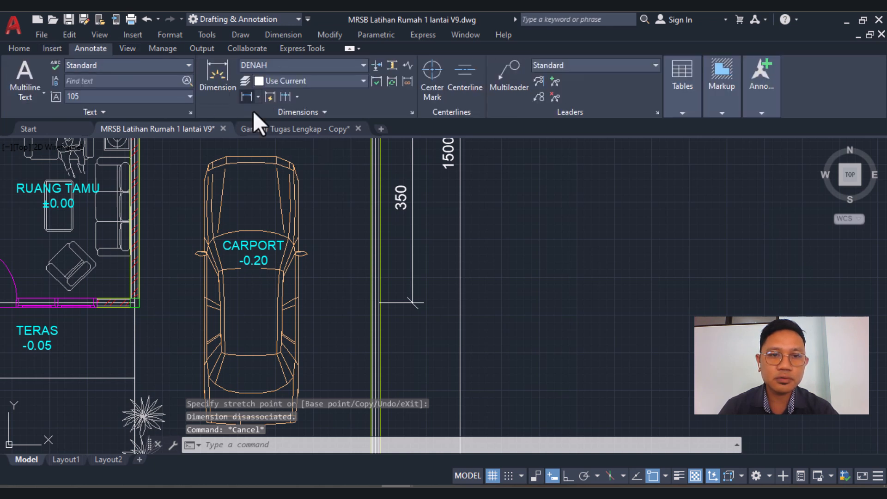
{"action": "left_click", "coordinate": [285, 97]}
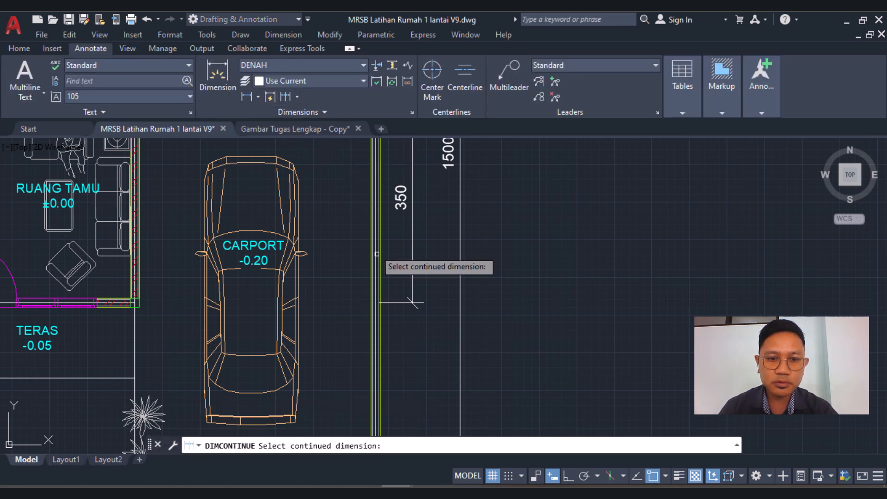
{"action": "scroll", "coordinate": [388, 301], "scroll_direction": "up", "scroll_amount": 2}
{"action": "left_click", "coordinate": [394, 303]}
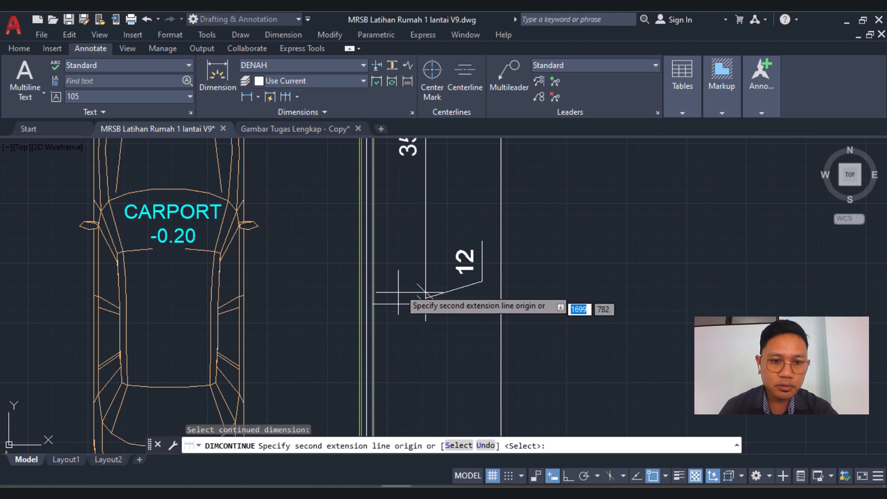
{"action": "scroll", "coordinate": [412, 306], "scroll_direction": "down", "scroll_amount": 4}
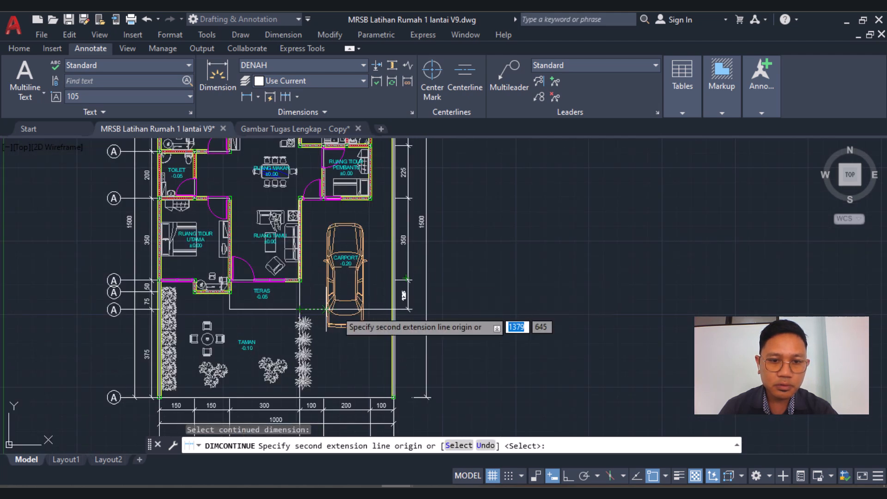
{"action": "scroll", "coordinate": [398, 307], "scroll_direction": "up", "scroll_amount": 3}
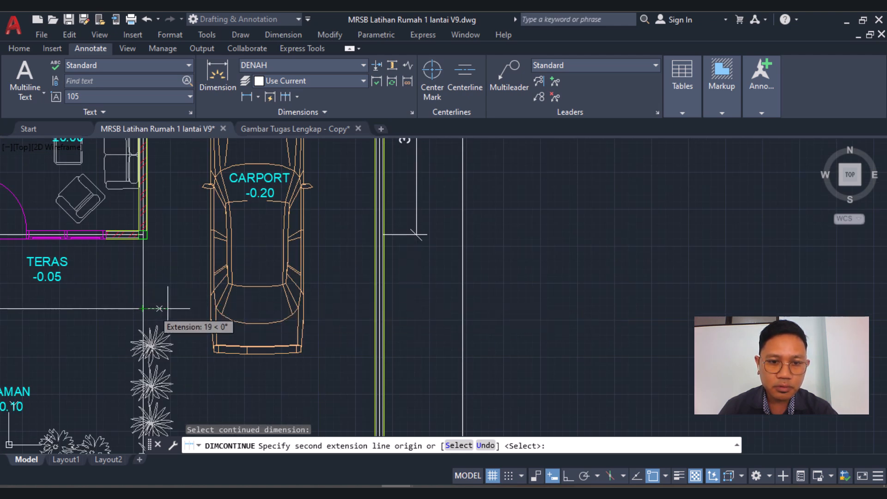
{"action": "left_click", "coordinate": [351, 308]}
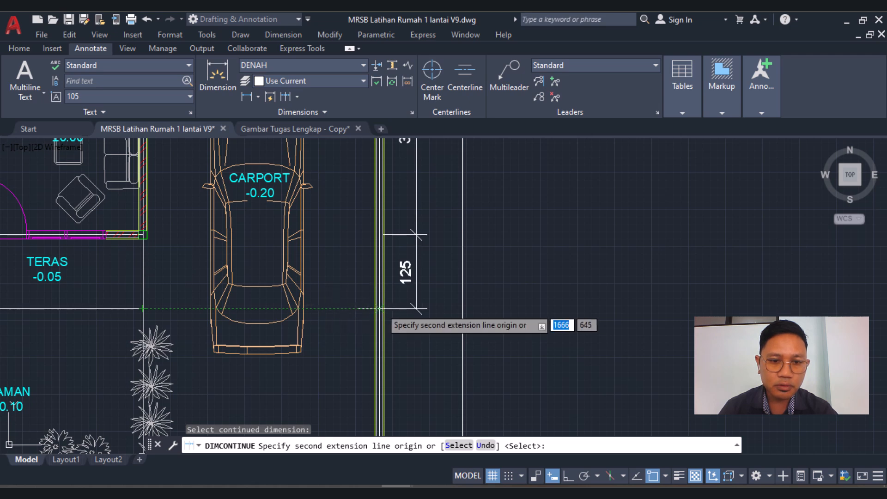
Continue the east dimension chain with a 375 span to the plot's southeast corner, and end the continued dimensioning
{"action": "scroll", "coordinate": [390, 307], "scroll_direction": "down", "scroll_amount": 1}
{"action": "scroll", "coordinate": [390, 308], "scroll_direction": "down", "scroll_amount": 2}
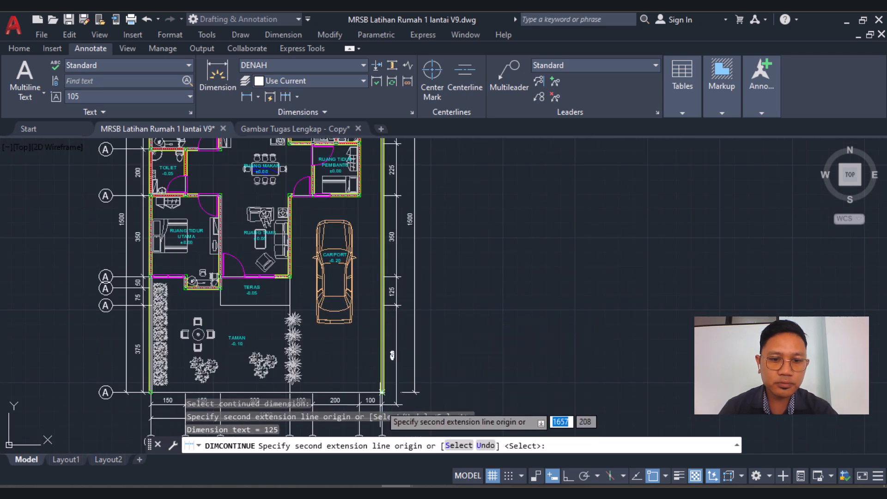
{"action": "scroll", "coordinate": [390, 397], "scroll_direction": "up", "scroll_amount": 4}
{"action": "scroll", "coordinate": [382, 344], "scroll_direction": "up", "scroll_amount": 2}
{"action": "scroll", "coordinate": [374, 398], "scroll_direction": "up", "scroll_amount": 4}
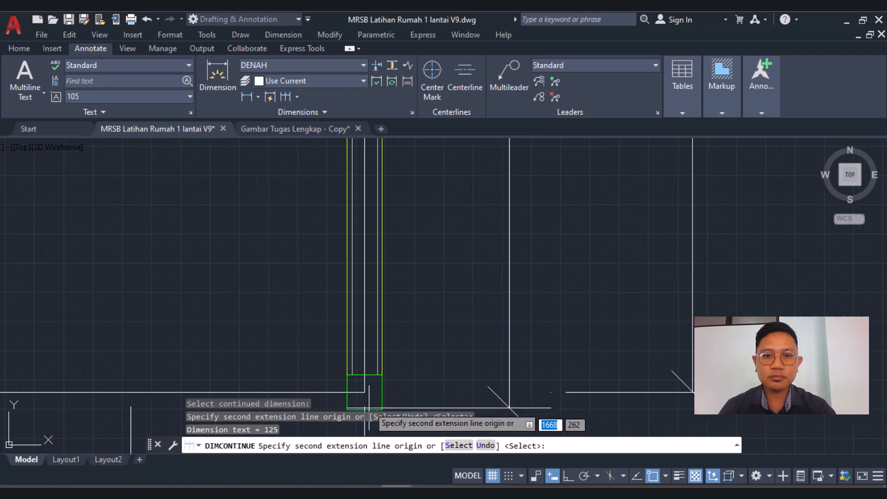
{"action": "left_click", "coordinate": [370, 386]}
{"action": "scroll", "coordinate": [416, 351], "scroll_direction": "down", "scroll_amount": 3}
{"action": "key", "text": "Escape"}
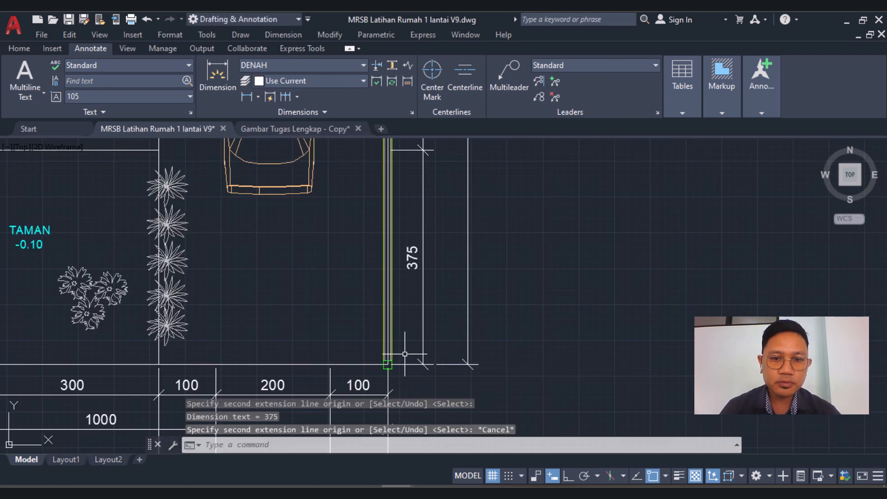
Set the detail number of the west grid tag between the 375 and 75 spans to B
{"action": "scroll", "coordinate": [415, 346], "scroll_direction": "down", "scroll_amount": 2}
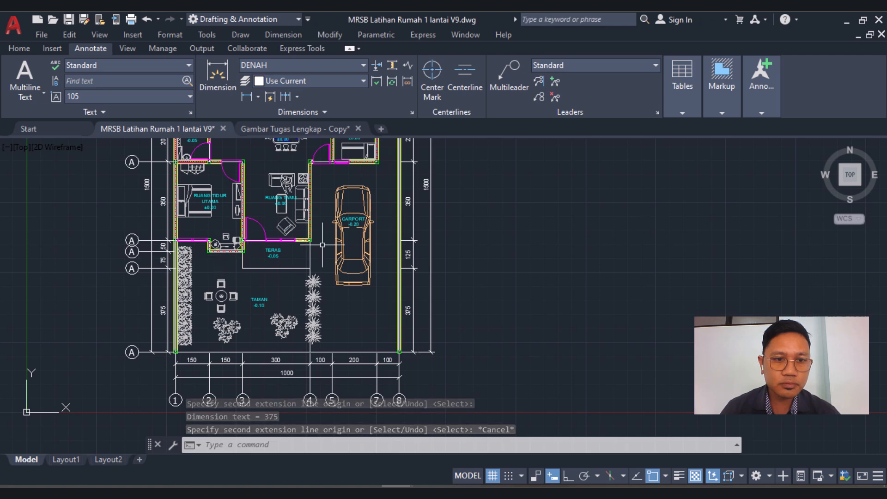
{"action": "middle_click_drag", "start_coordinate": [385, 208], "coordinate": [383, 246]}
{"action": "middle_click_drag", "start_coordinate": [386, 245], "coordinate": [391, 255]}
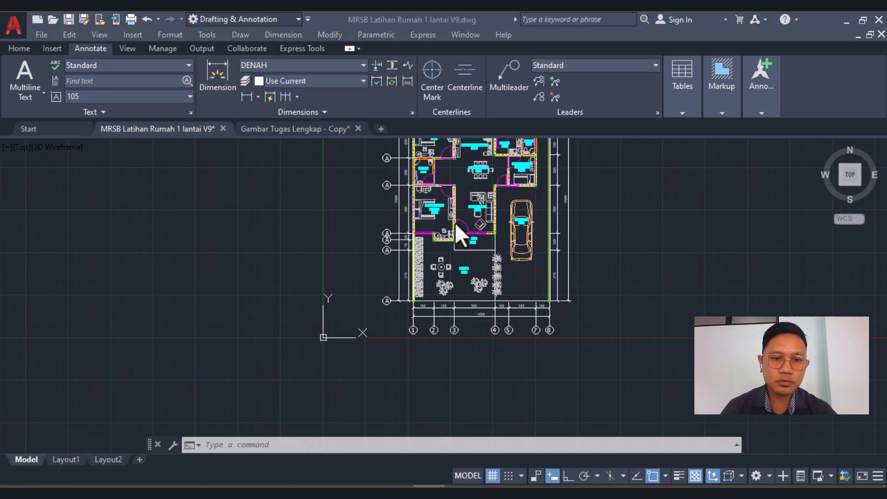
{"action": "scroll", "coordinate": [391, 238], "scroll_direction": "up", "scroll_amount": 10}
{"action": "scroll", "coordinate": [370, 259], "scroll_direction": "down", "scroll_amount": 4}
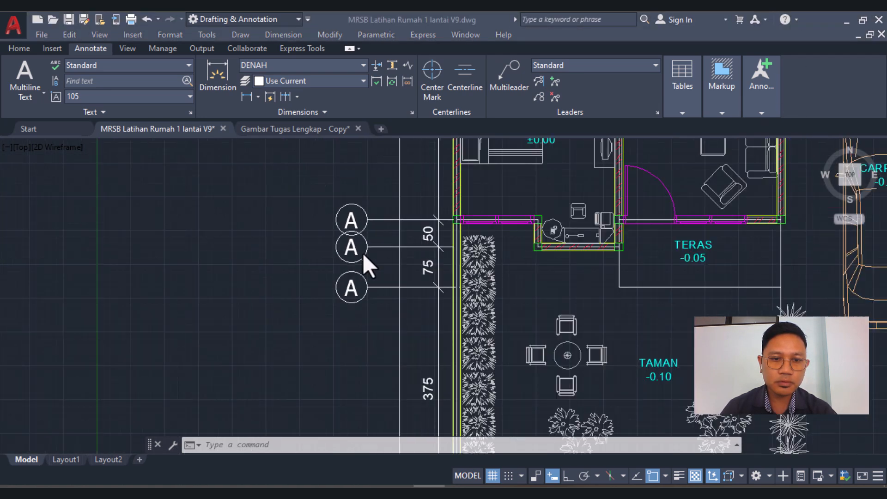
{"action": "left_click", "coordinate": [348, 284]}
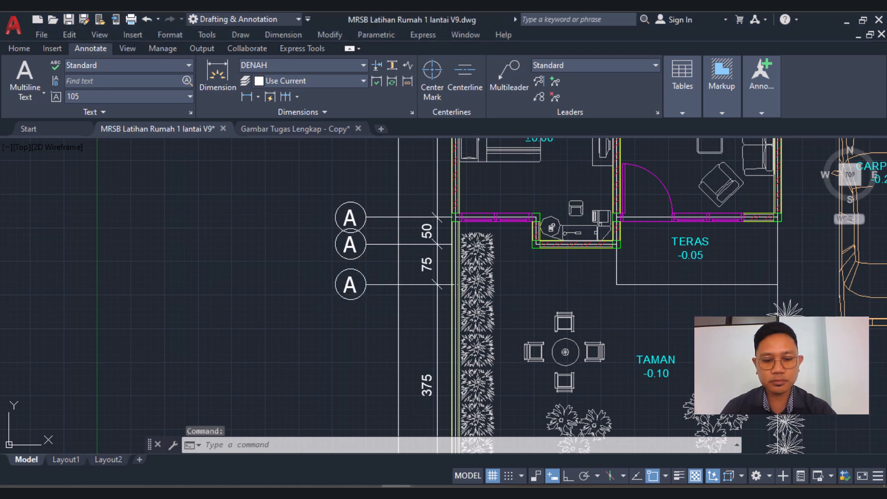
{"action": "double_click", "coordinate": [350, 283]}
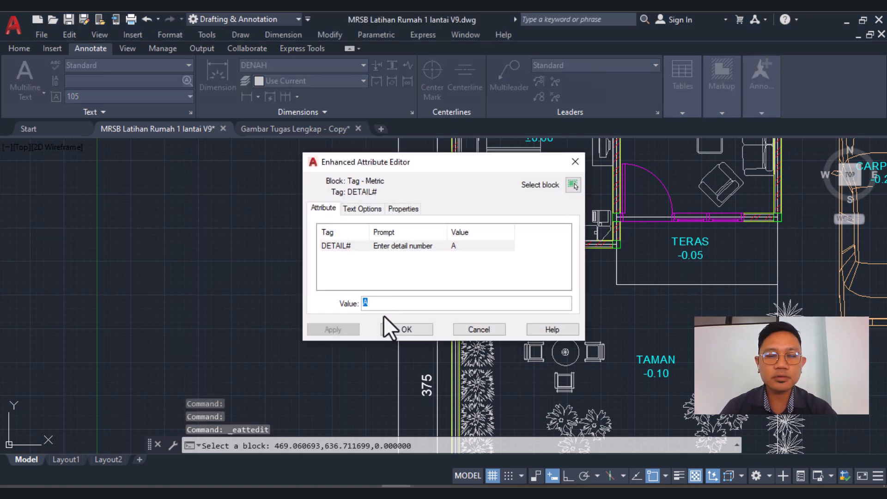
{"action": "left_click", "coordinate": [411, 330]}
Open the attributes of the west grid tag between the 75 and 50 spans for editing
{"action": "double_click", "coordinate": [351, 243]}
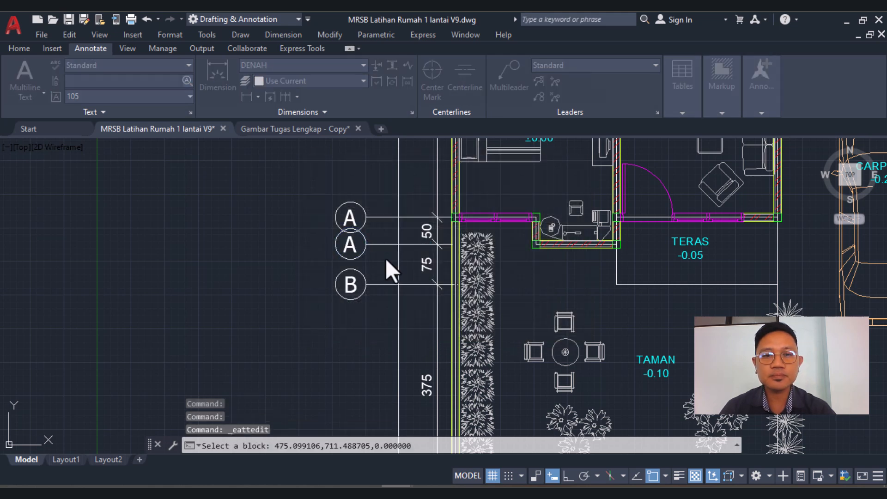
Relabel the two grid bubbles directly above bubble B on the plan's left side as C and D, going upward
{"action": "key", "text": "BackSpace"}
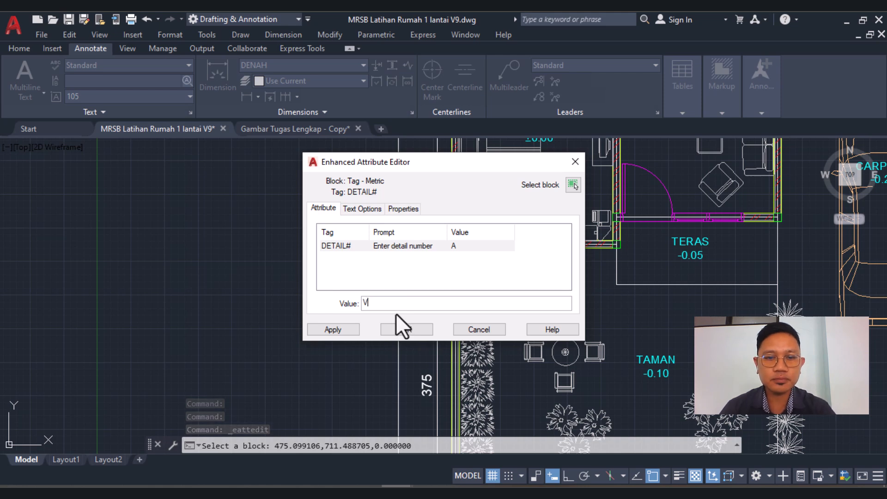
{"action": "type", "text": "C"}
{"action": "left_click", "coordinate": [396, 325]}
{"action": "scroll", "coordinate": [366, 291], "scroll_direction": "down", "scroll_amount": 3}
{"action": "scroll", "coordinate": [350, 264], "scroll_direction": "up", "scroll_amount": 3}
{"action": "double_click", "coordinate": [353, 267]}
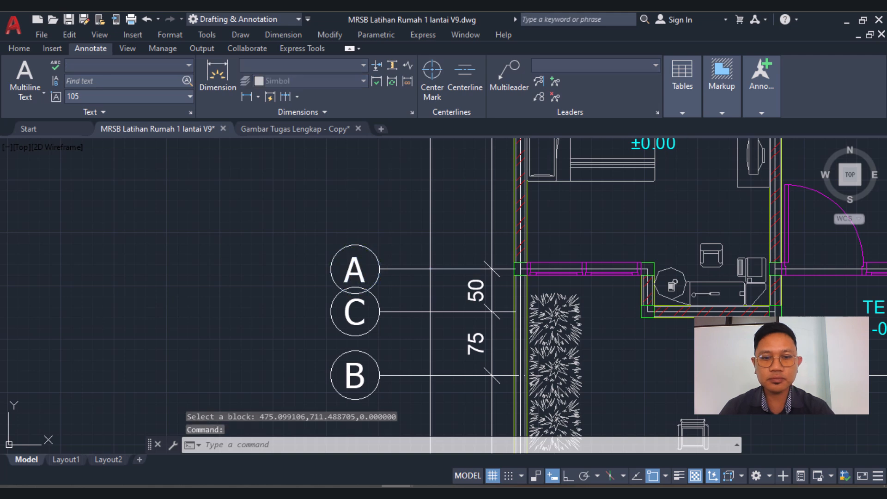
{"action": "scroll", "coordinate": [354, 267], "scroll_direction": "up", "scroll_amount": 2}
{"action": "type", "text": "D"}
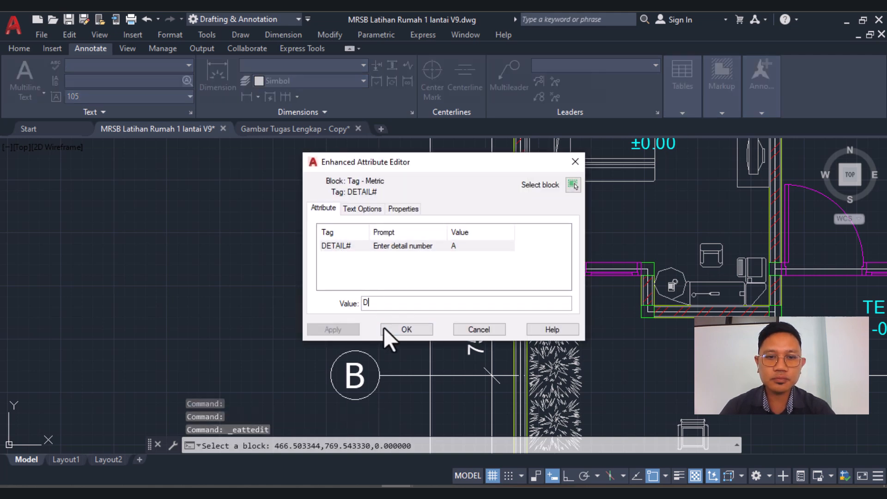
{"action": "left_click", "coordinate": [392, 332]}
Relabel the grid bubbles at the lower and upper walls of the left-hand toilet as E and F
{"action": "scroll", "coordinate": [366, 349], "scroll_direction": "down", "scroll_amount": 4}
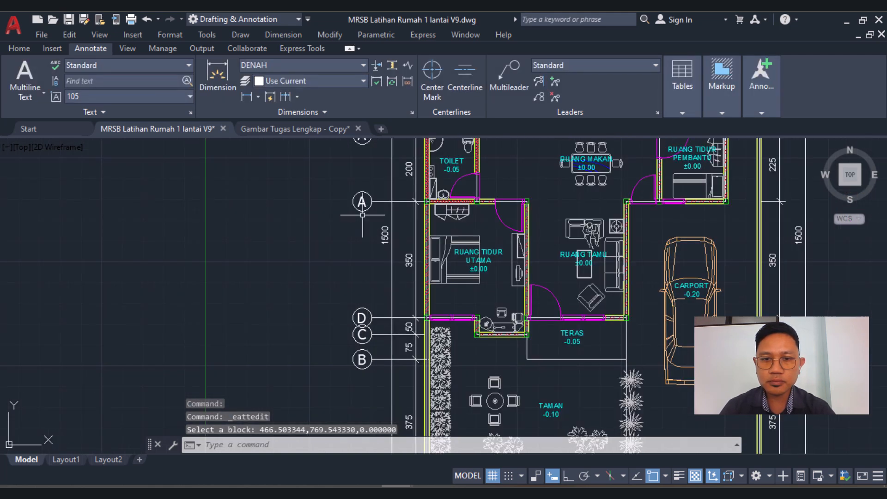
{"action": "middle_click_drag", "start_coordinate": [445, 278], "coordinate": [446, 349]}
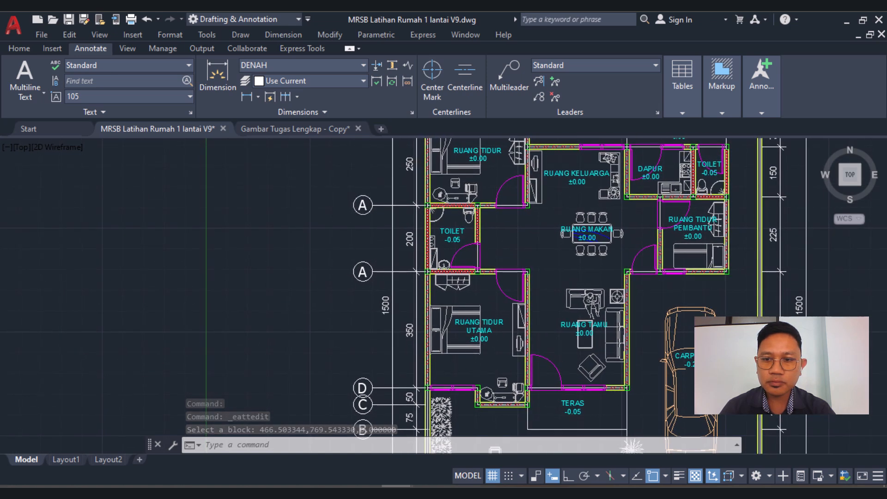
{"action": "double_click", "coordinate": [364, 274]}
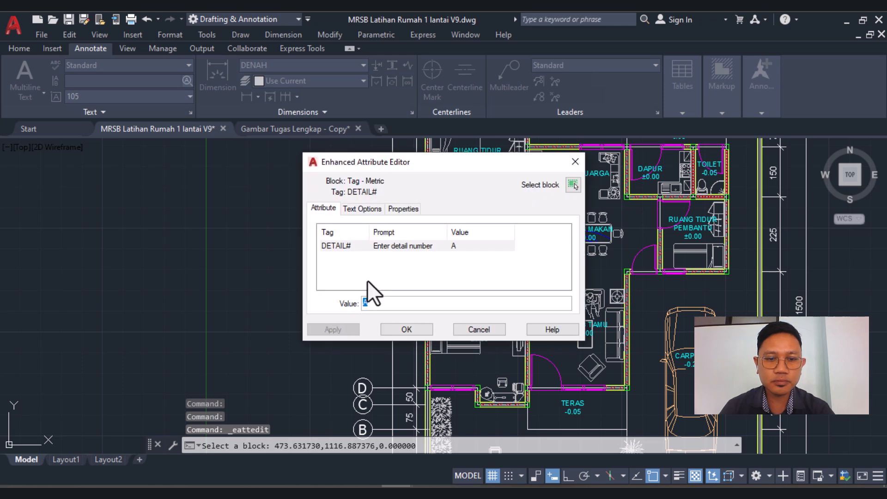
{"action": "type", "text": "E"}
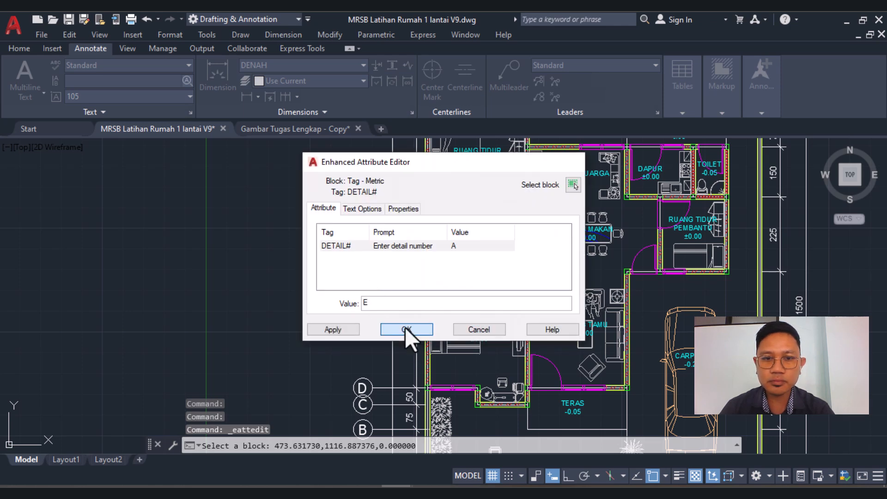
{"action": "left_click", "coordinate": [406, 329]}
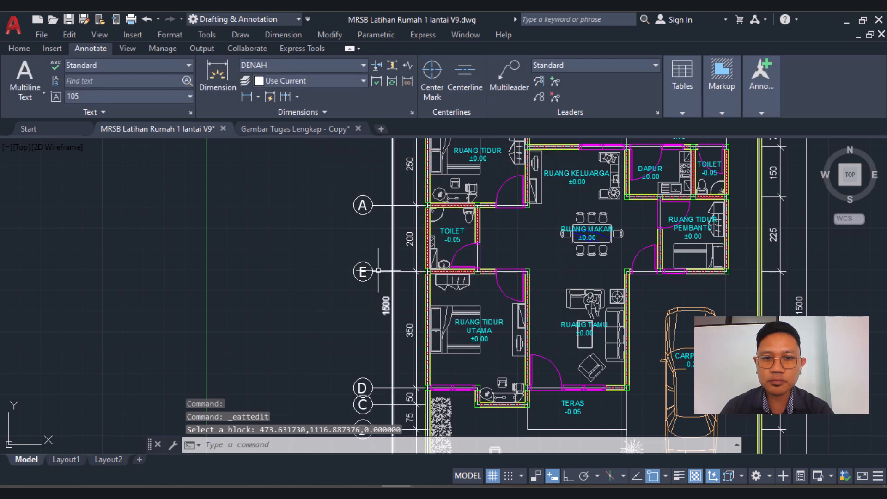
{"action": "double_click", "coordinate": [365, 205]}
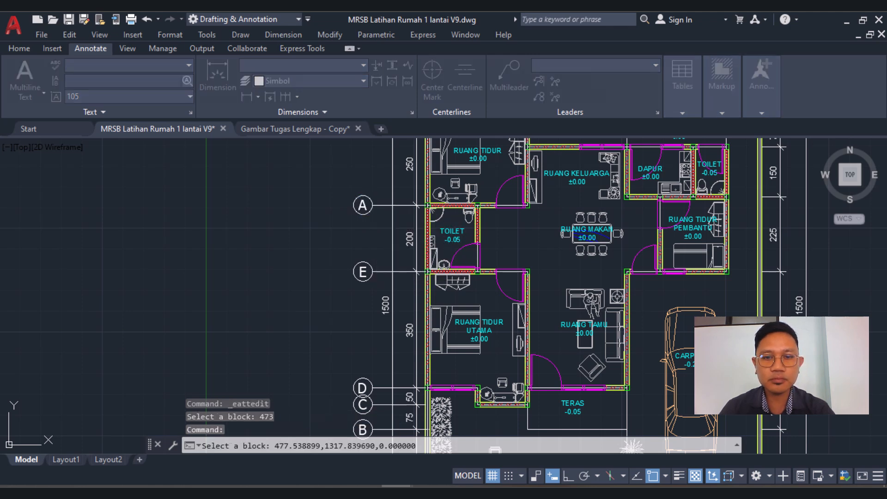
{"action": "type", "text": "F"}
{"action": "left_click", "coordinate": [401, 331]}
Relabel the grid bubble at the upper wall of the top-left Ruang Tidur as H
{"action": "scroll", "coordinate": [386, 282], "scroll_direction": "up", "scroll_amount": 2}
{"action": "middle_click_drag", "start_coordinate": [386, 282], "coordinate": [354, 341]}
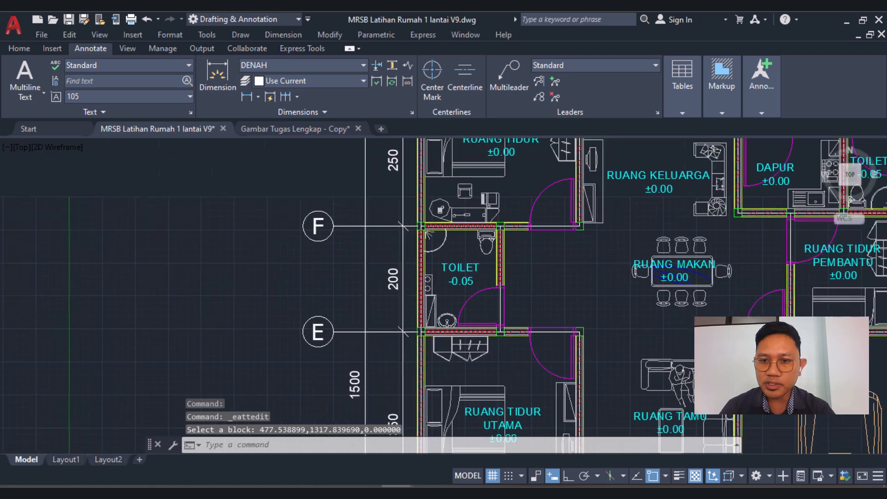
{"action": "scroll", "coordinate": [354, 322], "scroll_direction": "down", "scroll_amount": 2}
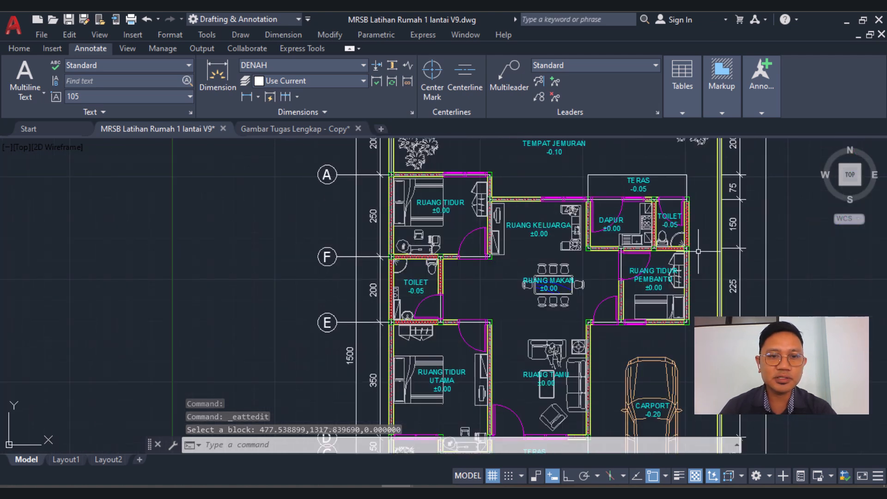
{"action": "double_click", "coordinate": [328, 174]}
{"action": "type", "text": "H"}
{"action": "left_click", "coordinate": [395, 332]}
Relabel the topmost grid bubble on the plan's left side, beside Tempat Jemuran, as I
{"action": "scroll", "coordinate": [390, 334], "scroll_direction": "down", "scroll_amount": 4}
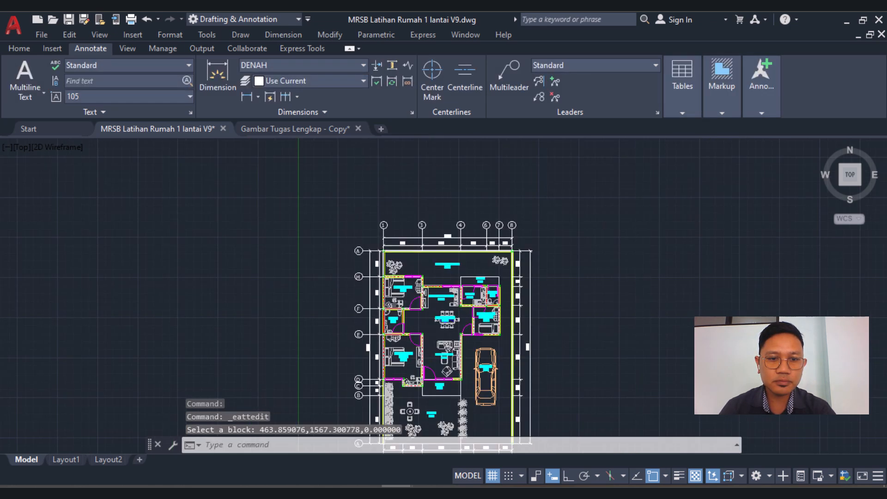
{"action": "scroll", "coordinate": [369, 242], "scroll_direction": "up", "scroll_amount": 4}
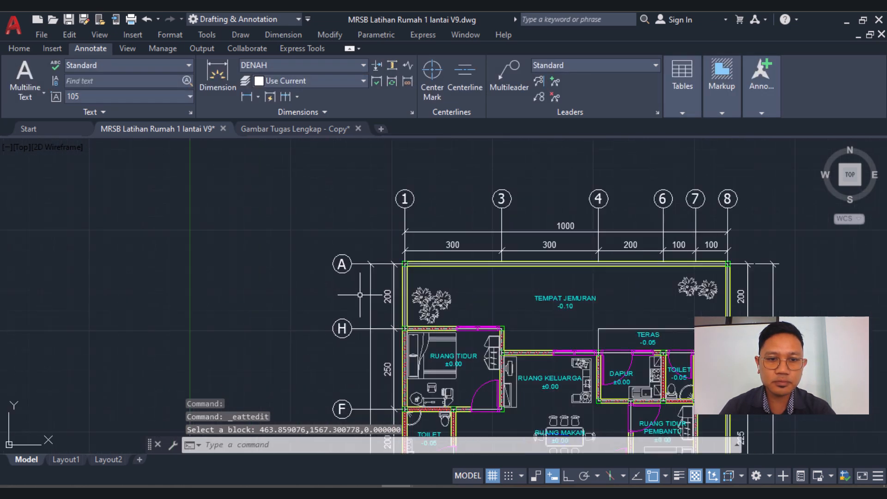
{"action": "double_click", "coordinate": [342, 263]}
{"action": "type", "text": "I"}
{"action": "left_click", "coordinate": [401, 331]}
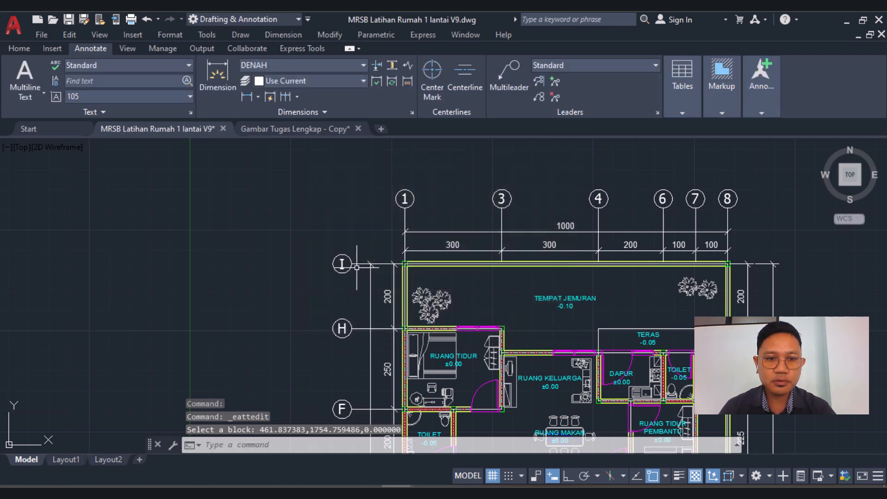
Mirror the eight lettered left grid bubbles to the plan's right side about a vertical line through the 1000 dimension's midpoint, keeping the originals
{"action": "scroll", "coordinate": [401, 237], "scroll_direction": "down", "scroll_amount": 5}
{"action": "scroll", "coordinate": [476, 317], "scroll_direction": "up", "scroll_amount": 3}
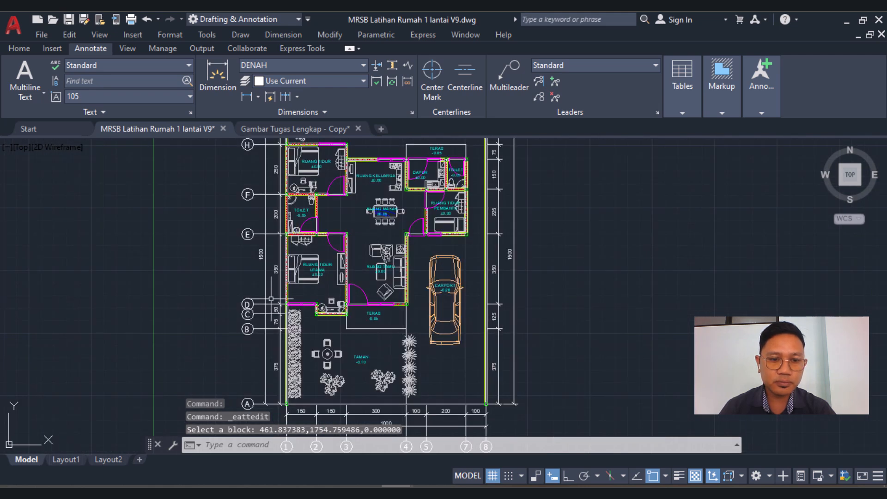
{"action": "scroll", "coordinate": [272, 299], "scroll_direction": "up", "scroll_amount": 2}
{"action": "scroll", "coordinate": [305, 332], "scroll_direction": "down", "scroll_amount": 4}
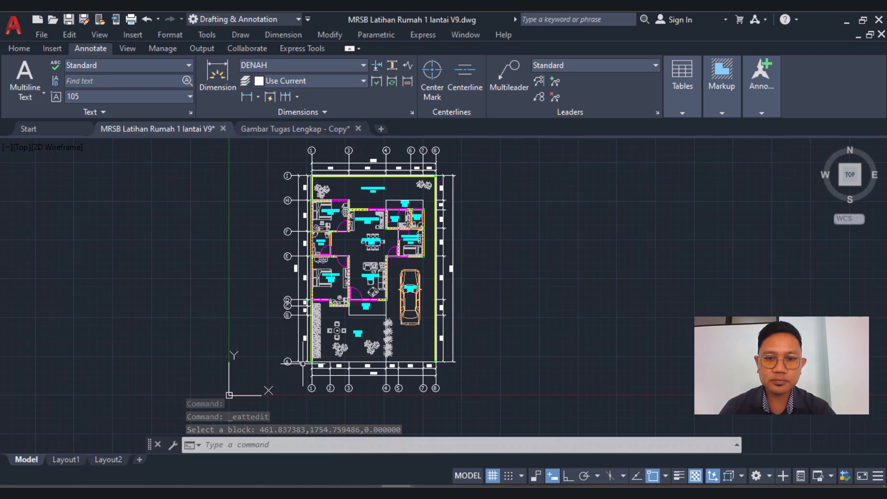
{"action": "scroll", "coordinate": [287, 361], "scroll_direction": "up", "scroll_amount": 2}
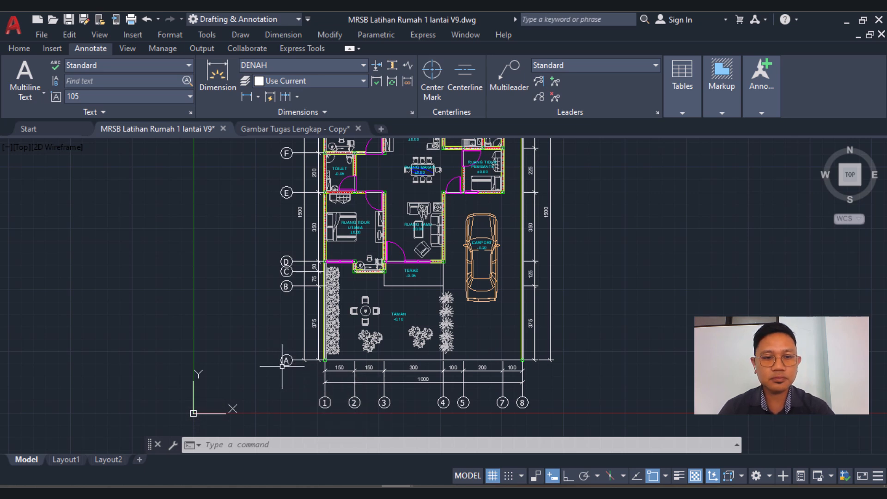
{"action": "key", "text": "Return"}
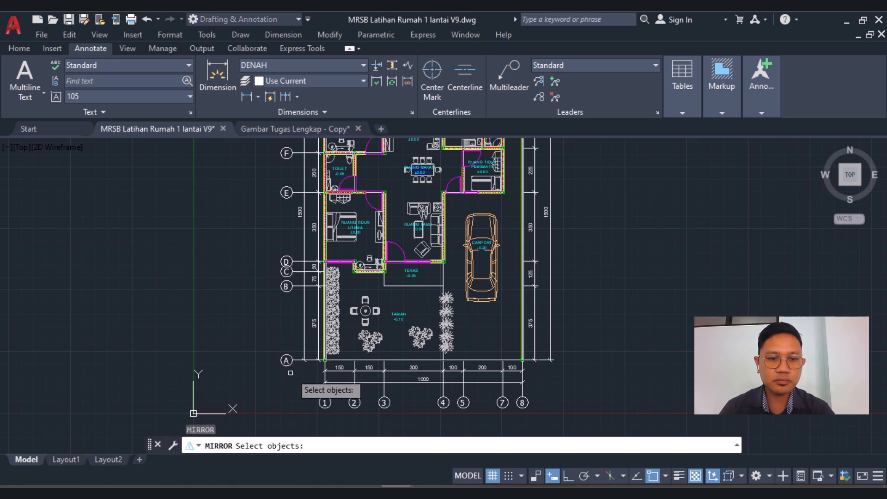
{"action": "left_click", "coordinate": [291, 380]}
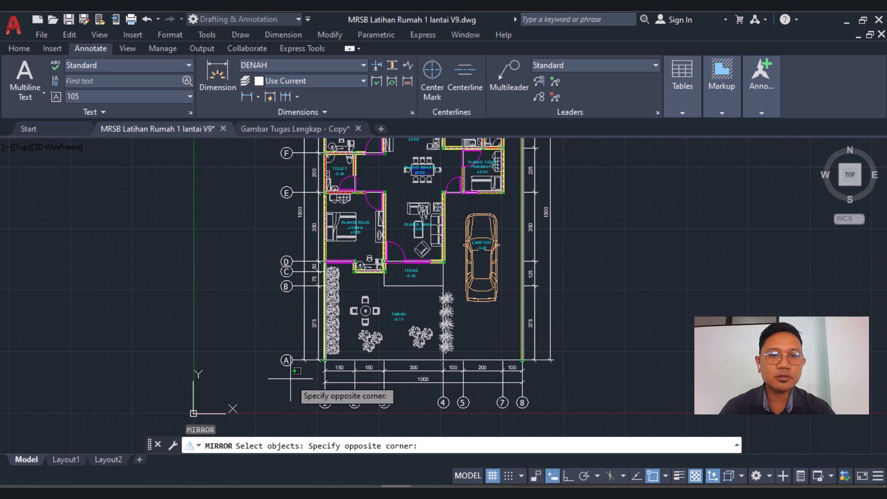
{"action": "scroll", "coordinate": [290, 375], "scroll_direction": "down", "scroll_amount": 2}
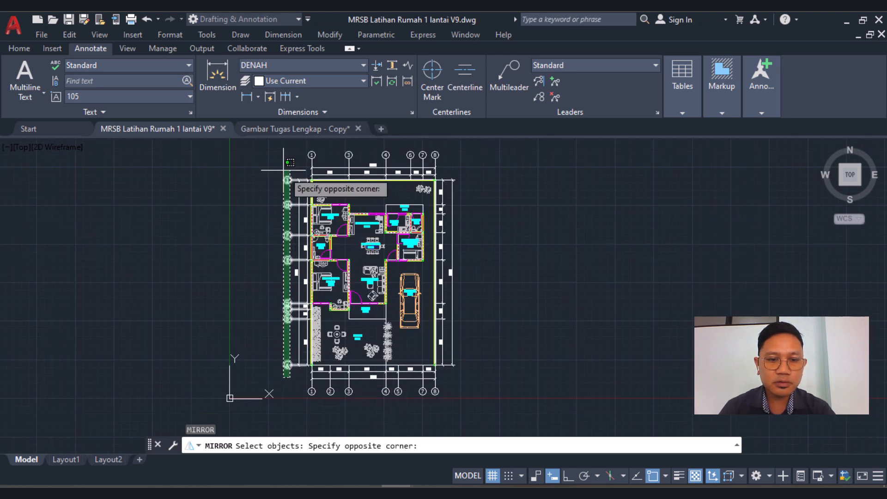
{"action": "left_click", "coordinate": [284, 163]}
{"action": "scroll", "coordinate": [326, 352], "scroll_direction": "up", "scroll_amount": 6}
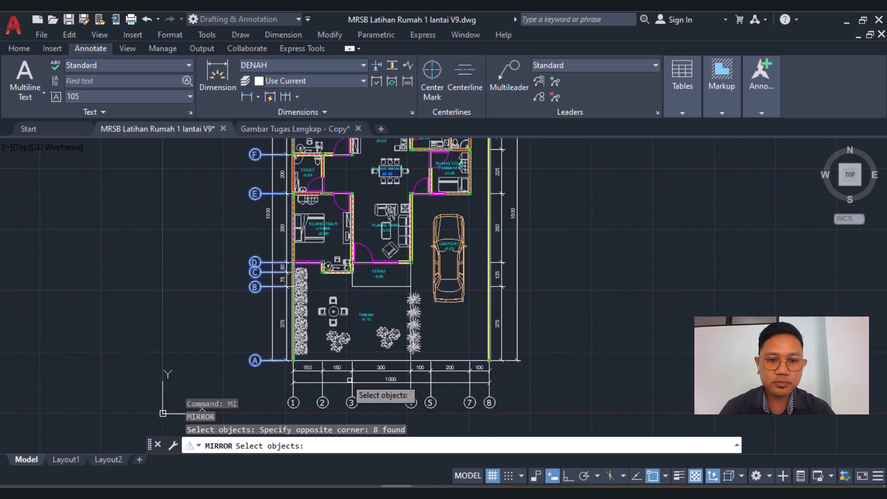
{"action": "scroll", "coordinate": [404, 325], "scroll_direction": "down", "scroll_amount": 7}
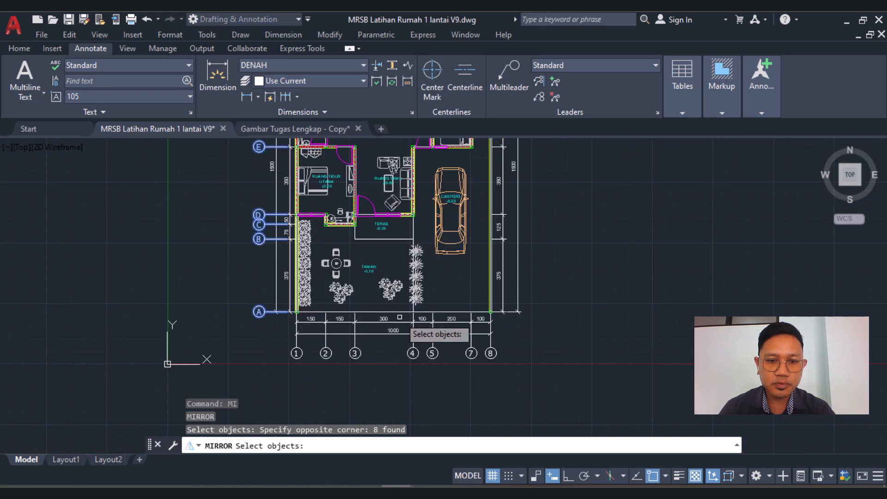
{"action": "scroll", "coordinate": [397, 342], "scroll_direction": "up", "scroll_amount": 5}
{"action": "key", "text": "Return"}
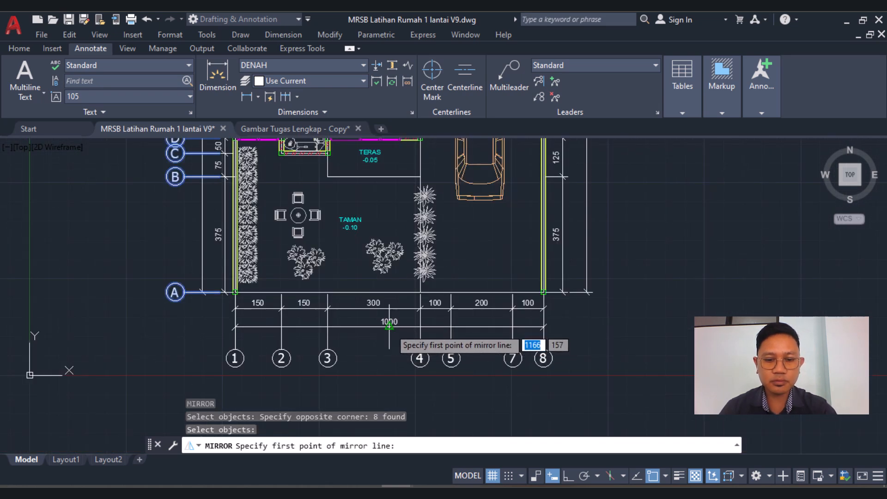
{"action": "left_click", "coordinate": [389, 325]}
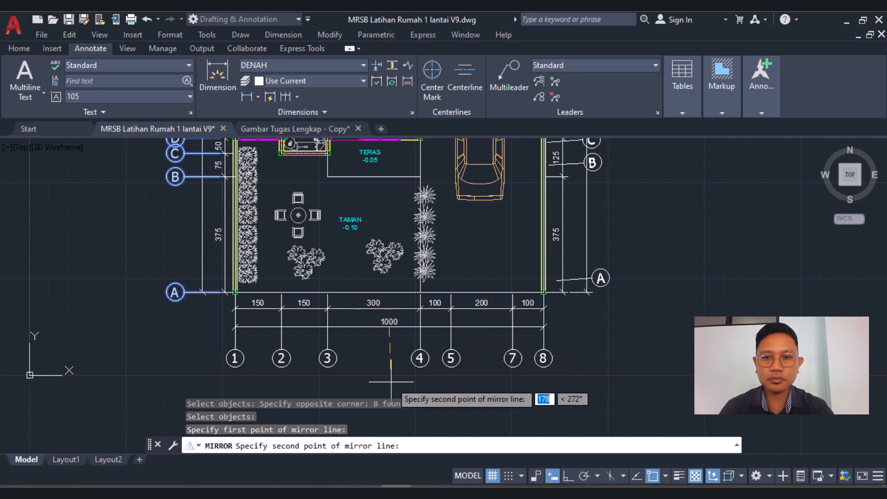
{"action": "key", "text": "F8"}
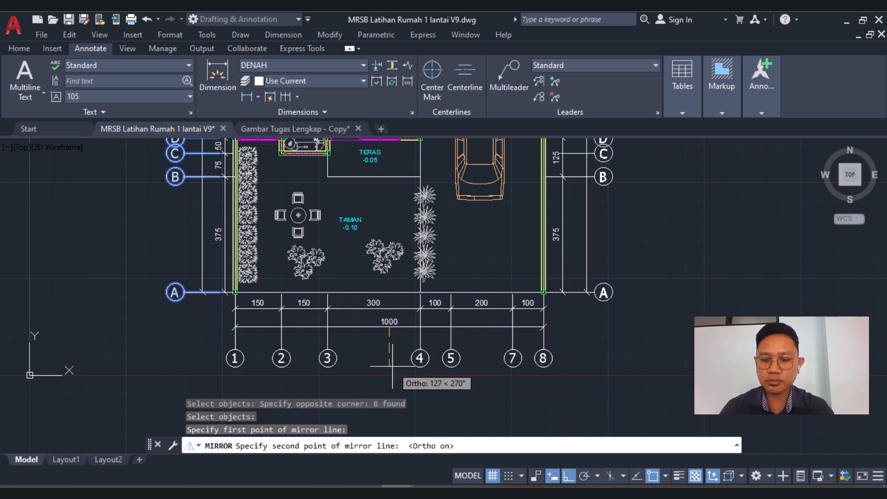
{"action": "left_click", "coordinate": [392, 366]}
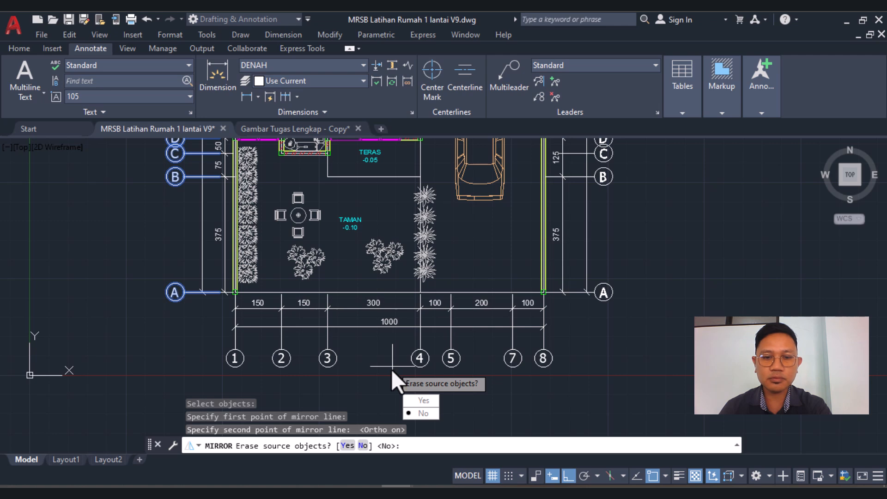
{"action": "key", "text": "Return"}
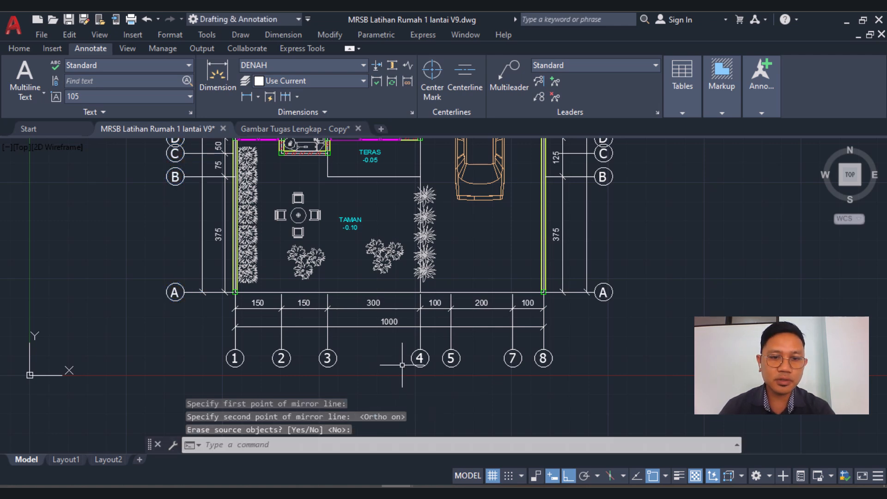
Delete the mirrored grid bubble C between D and B on the plan's right side
{"action": "scroll", "coordinate": [351, 356], "scroll_direction": "down", "scroll_amount": 3}
{"action": "scroll", "coordinate": [425, 287], "scroll_direction": "up", "scroll_amount": 6}
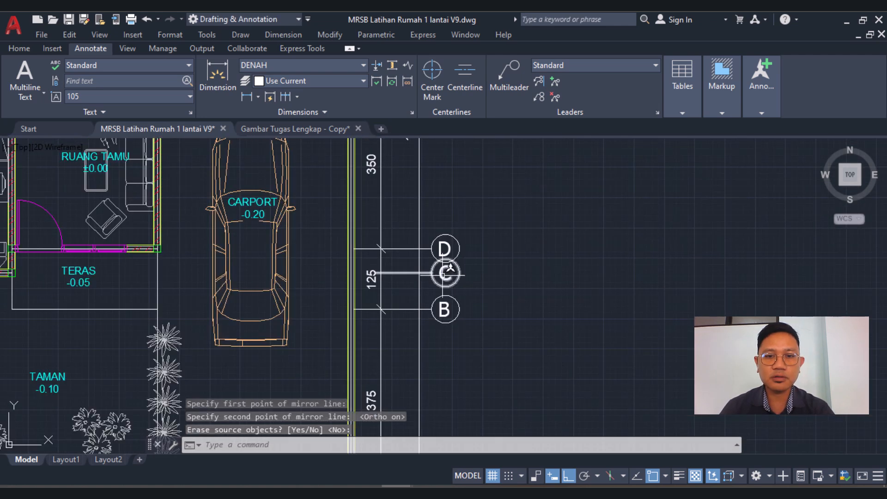
{"action": "left_click", "coordinate": [492, 269]}
{"action": "left_click", "coordinate": [439, 284]}
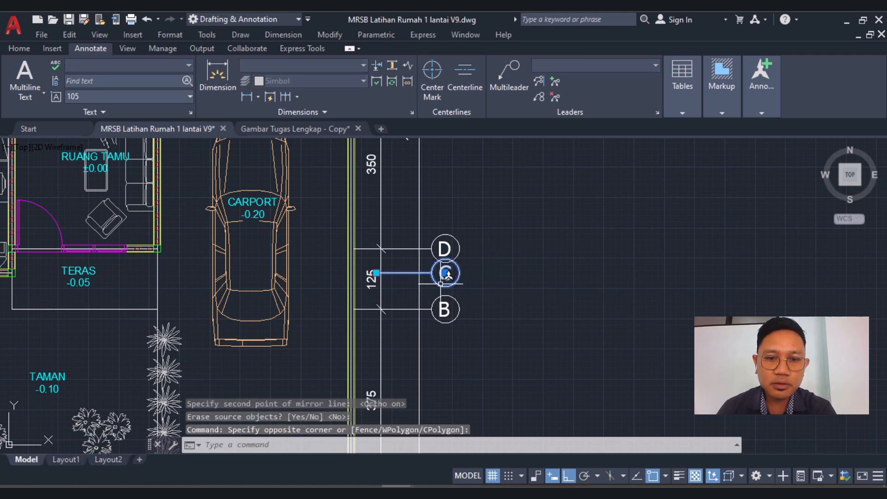
{"action": "key", "text": "Delete"}
Move the right-side grid bubble F so its line meets the dimension tick between 150 and 225
{"action": "scroll", "coordinate": [446, 277], "scroll_direction": "down", "scroll_amount": 4}
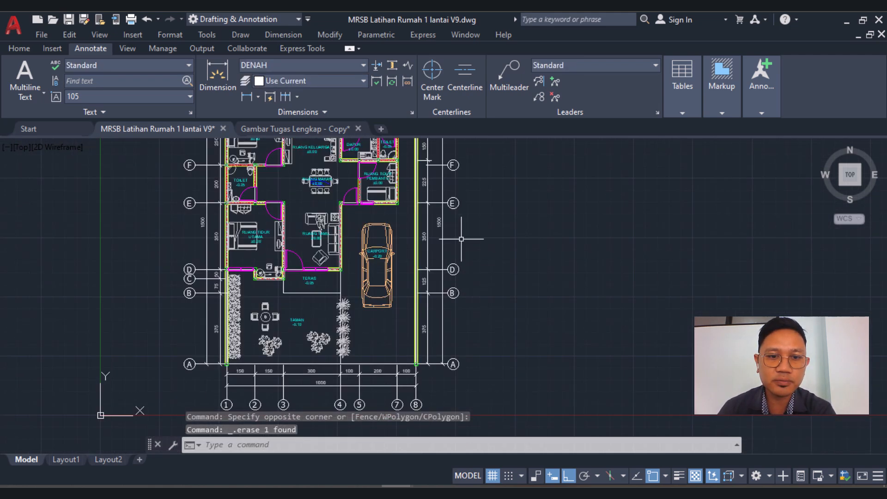
{"action": "scroll", "coordinate": [460, 231], "scroll_direction": "up", "scroll_amount": 4}
{"action": "scroll", "coordinate": [460, 217], "scroll_direction": "up", "scroll_amount": 2}
{"action": "middle_click_drag", "start_coordinate": [461, 217], "coordinate": [461, 392]}
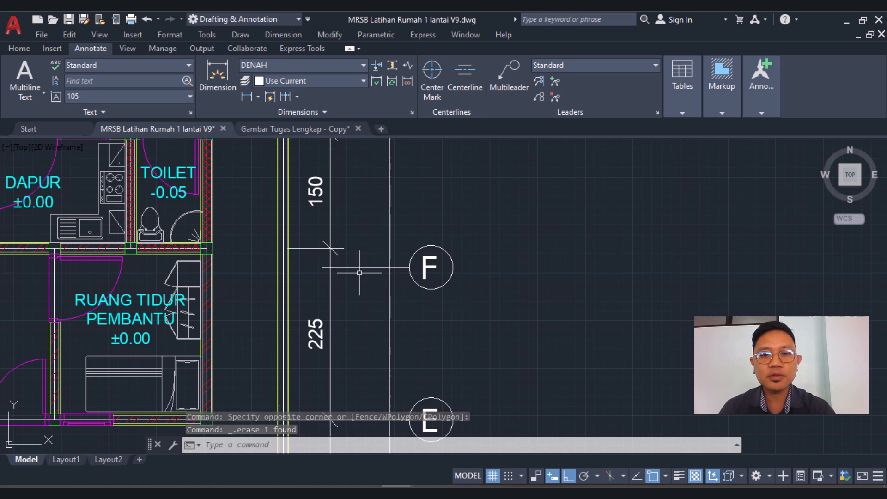
{"action": "key", "text": "Return"}
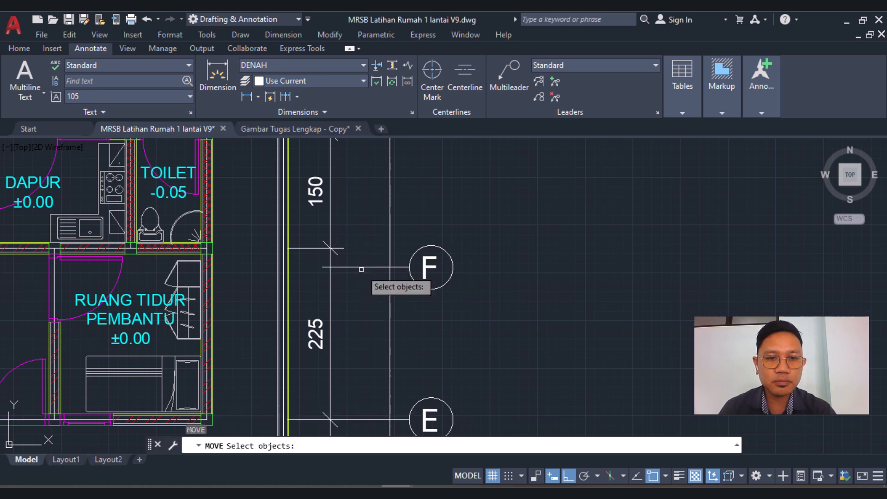
{"action": "left_click", "coordinate": [343, 267]}
{"action": "key", "text": "Return"}
{"action": "left_click", "coordinate": [323, 268]}
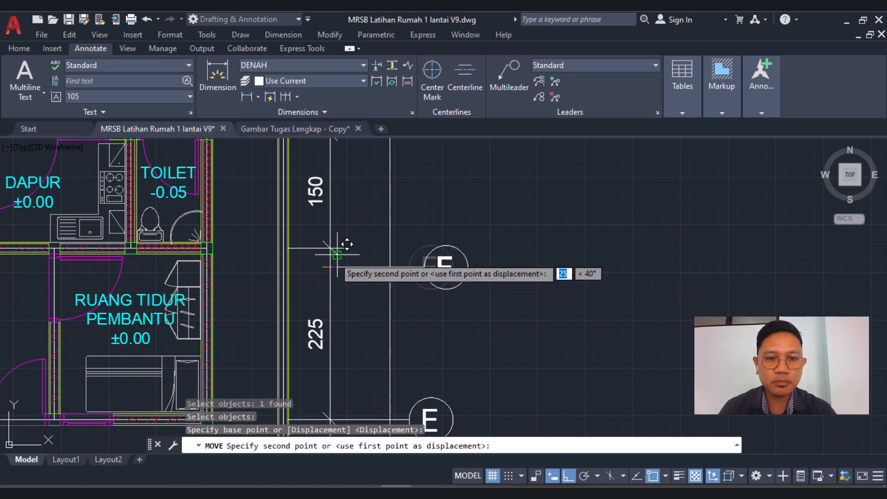
{"action": "left_click", "coordinate": [330, 248]}
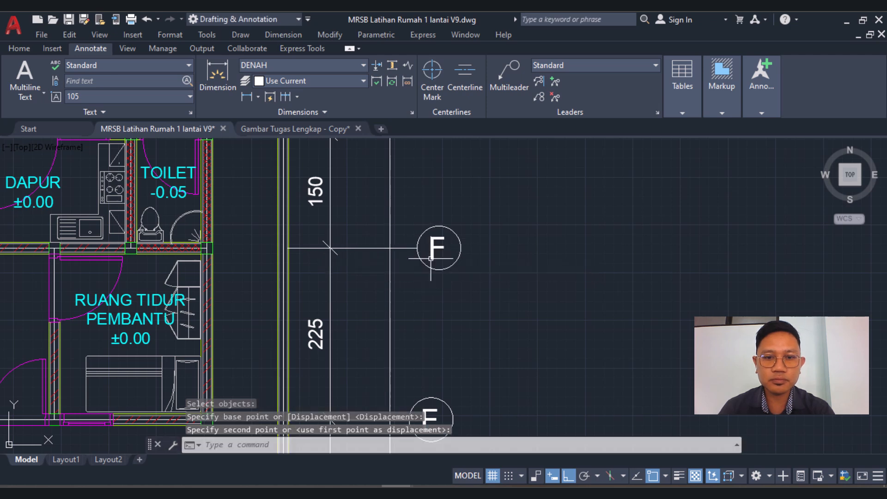
Relabel the right-side grid bubble F at the tick between the 150 and 225 dimensions as G
{"action": "double_click", "coordinate": [450, 254]}
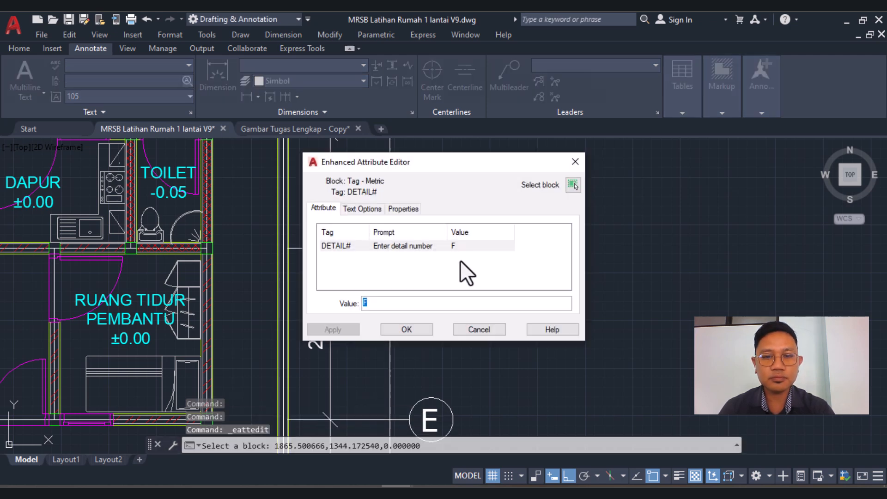
{"action": "type", "text": "G"}
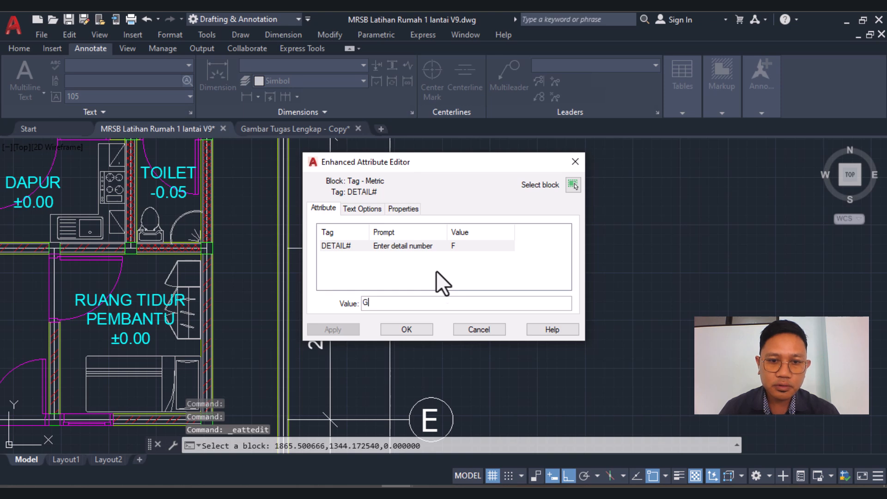
{"action": "left_click", "coordinate": [413, 329]}
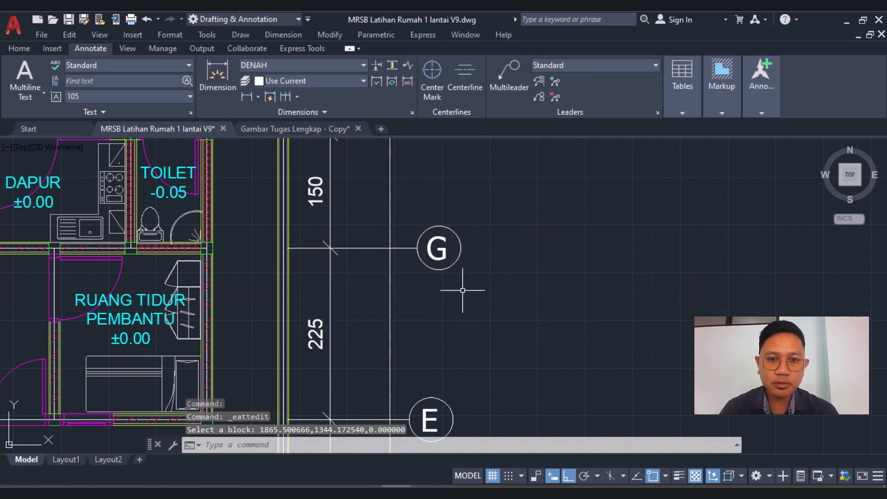
Copy the right-side grid bubble H with its line straight down to the dimension tick between 75 and 150
{"action": "scroll", "coordinate": [462, 282], "scroll_direction": "down", "scroll_amount": 5}
{"action": "scroll", "coordinate": [466, 282], "scroll_direction": "down", "scroll_amount": 3}
{"action": "scroll", "coordinate": [475, 283], "scroll_direction": "up", "scroll_amount": 3}
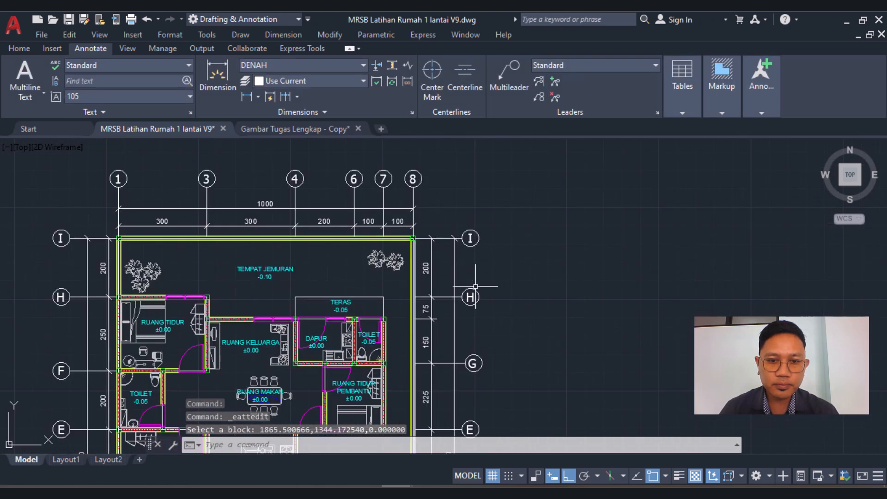
{"action": "scroll", "coordinate": [461, 309], "scroll_direction": "up", "scroll_amount": 2}
{"action": "scroll", "coordinate": [461, 310], "scroll_direction": "down", "scroll_amount": 2}
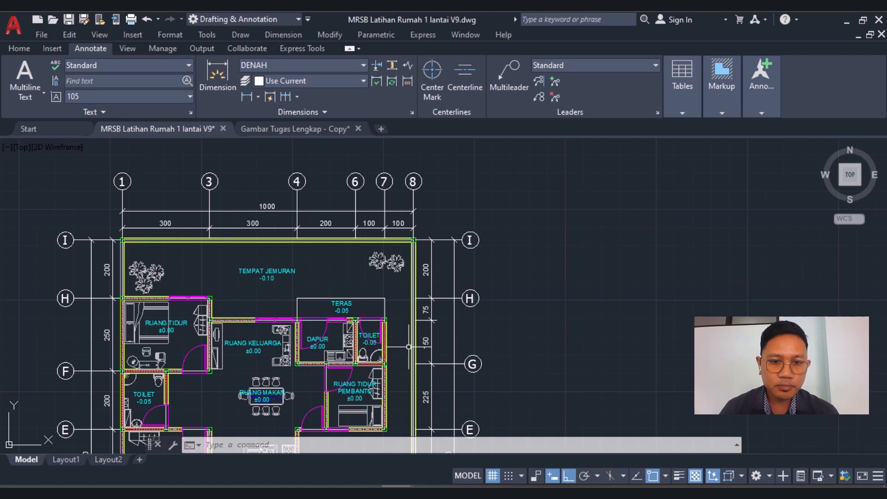
{"action": "scroll", "coordinate": [422, 325], "scroll_direction": "up", "scroll_amount": 2}
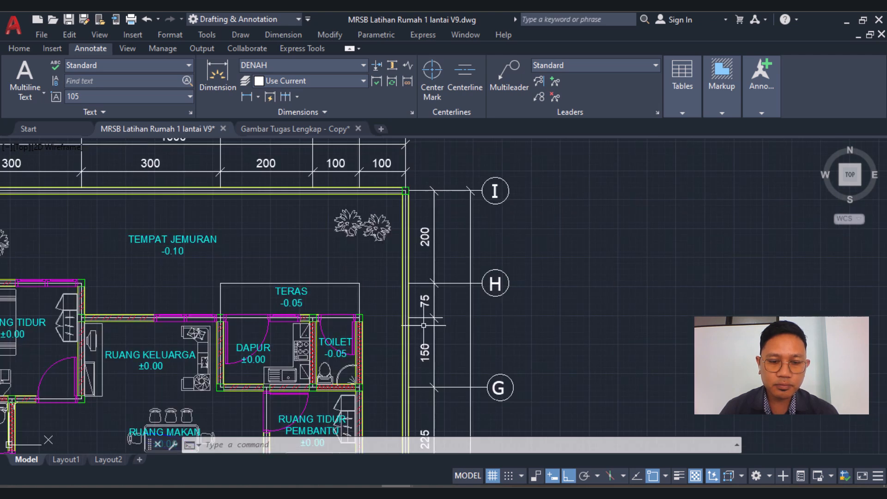
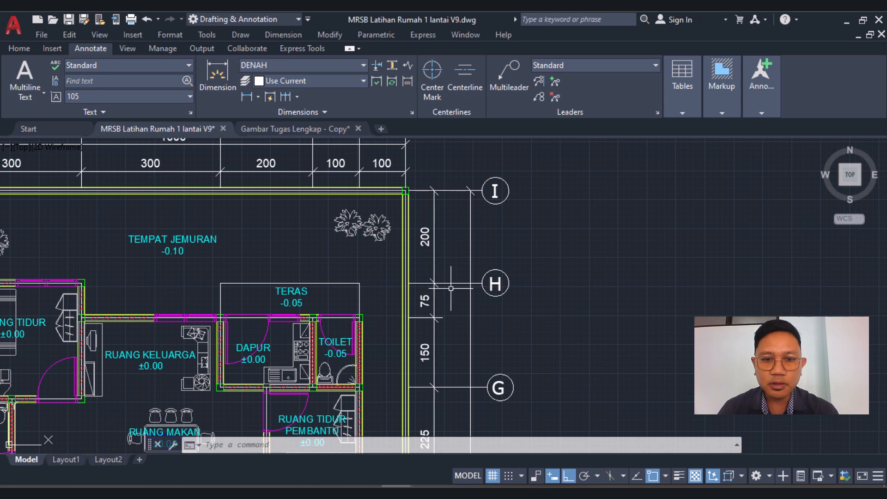
{"action": "type", "text": "O"}
{"action": "key", "text": "Return"}
{"action": "left_click", "coordinate": [455, 283]}
{"action": "key", "text": "Return"}
{"action": "left_click", "coordinate": [431, 283]}
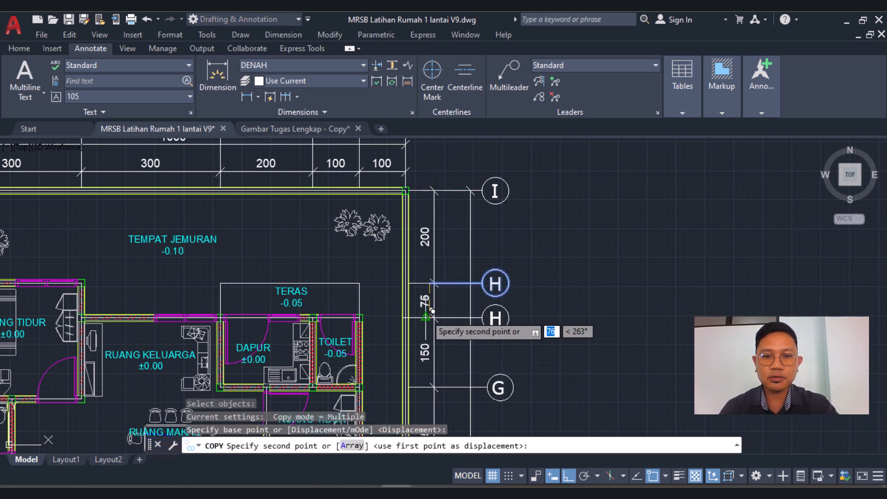
{"action": "scroll", "coordinate": [431, 311], "scroll_direction": "up", "scroll_amount": 5}
{"action": "scroll", "coordinate": [432, 317], "scroll_direction": "up", "scroll_amount": 3}
{"action": "key", "text": "F8"}
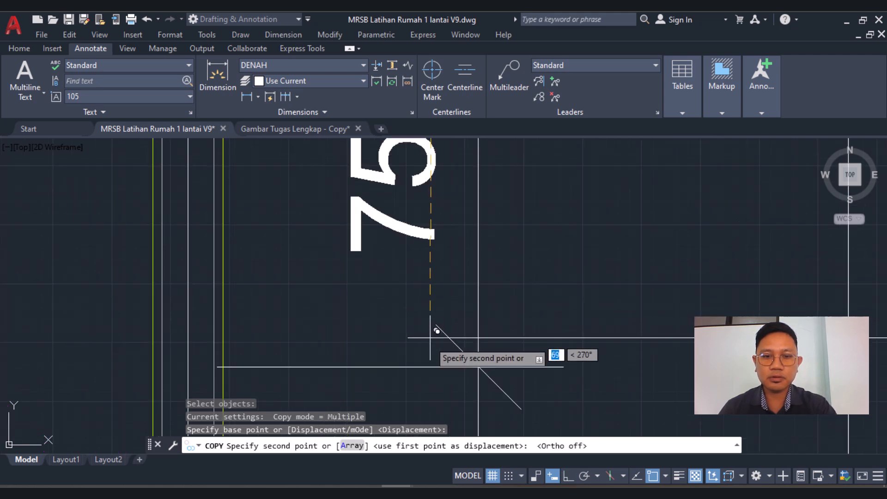
{"action": "key", "text": "F8"}
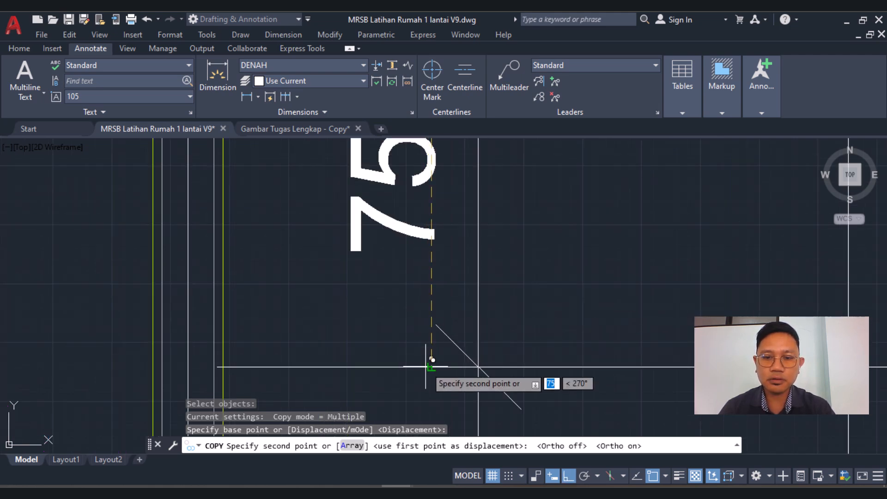
{"action": "left_click", "coordinate": [432, 360]}
{"action": "scroll", "coordinate": [432, 360], "scroll_direction": "down", "scroll_amount": 4}
{"action": "key", "text": "Escape"}
{"action": "scroll", "coordinate": [476, 307], "scroll_direction": "down", "scroll_amount": 5}
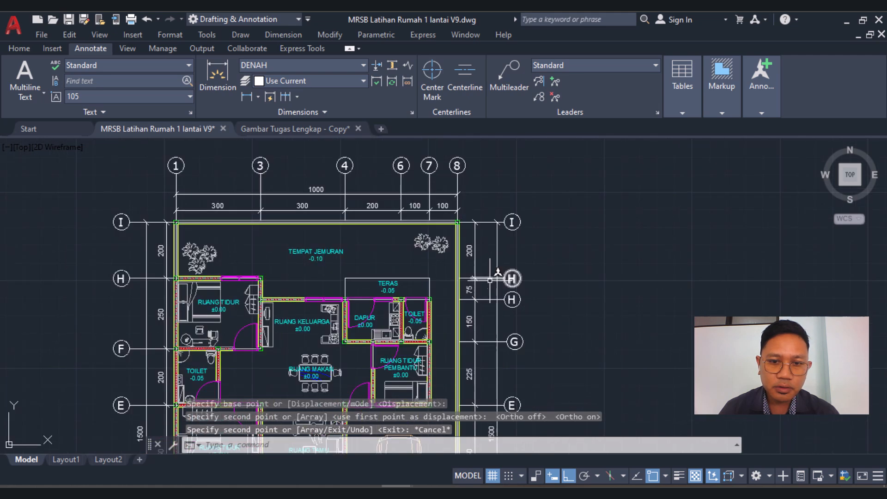
Relabel the upper of the two right-side H grid bubbles as I and the topmost right-side bubble as J
{"action": "double_click", "coordinate": [513, 279]}
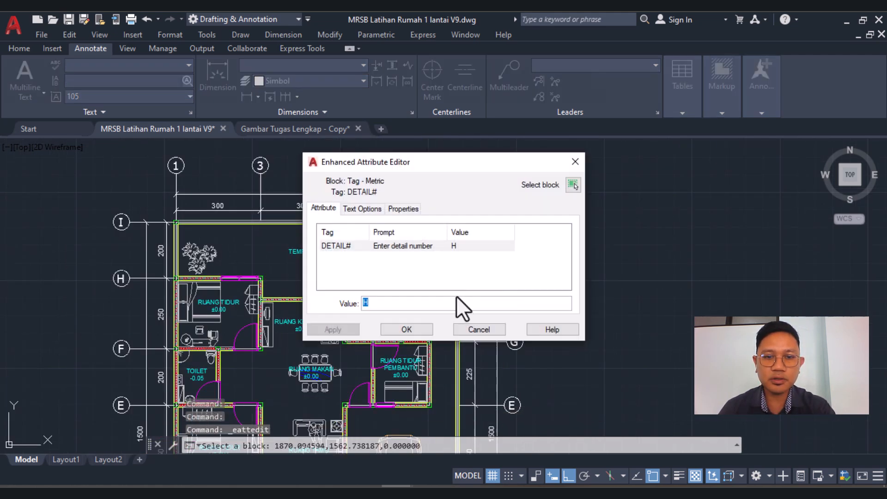
{"action": "type", "text": "I"}
{"action": "left_click", "coordinate": [419, 325]}
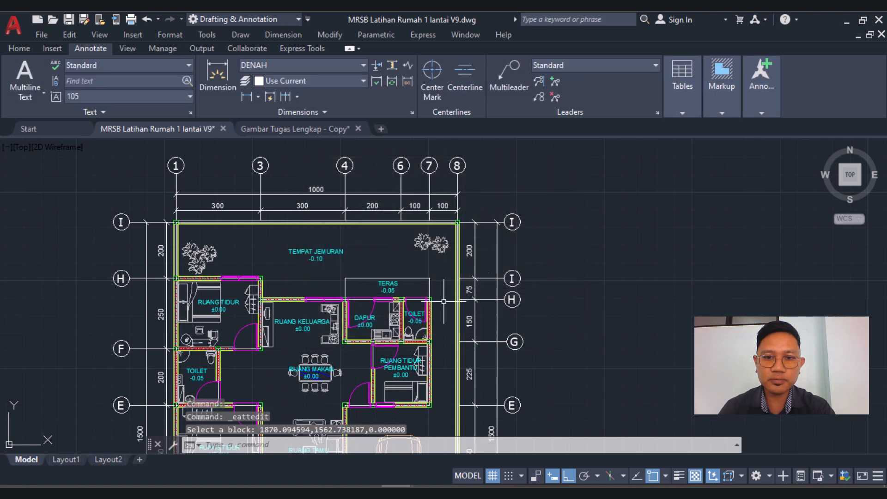
{"action": "double_click", "coordinate": [511, 222]}
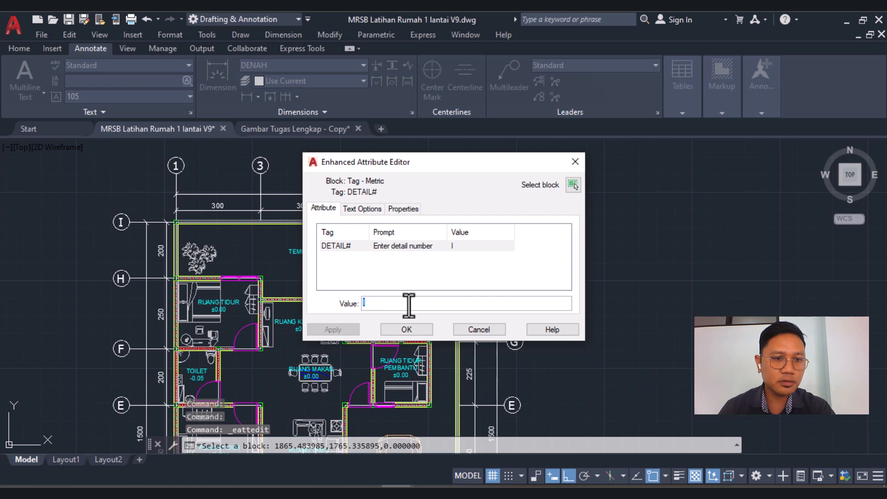
{"action": "left_click", "coordinate": [400, 328]}
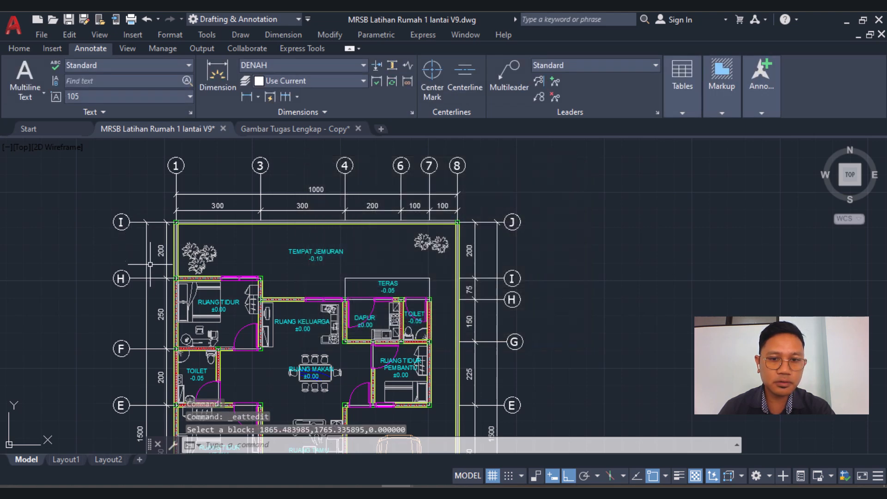
Relabel the plan's left-side grid bubble H as I and the topmost left-side bubble as J
{"action": "double_click", "coordinate": [121, 278]}
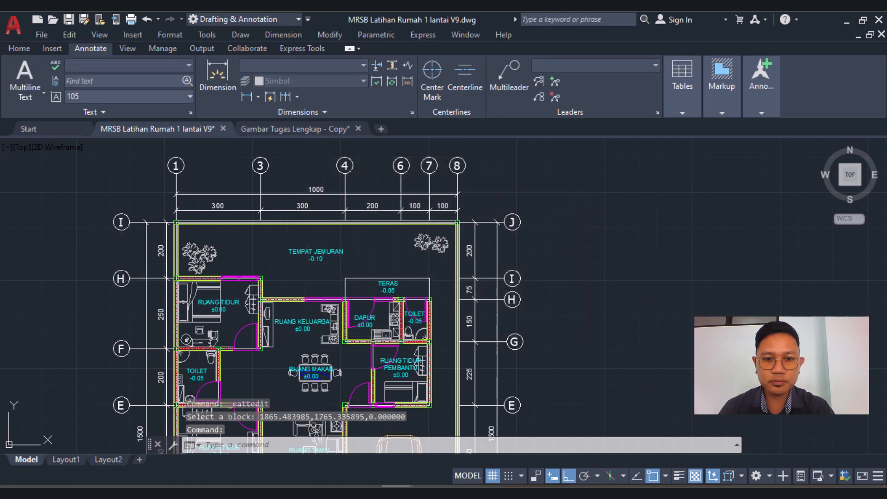
{"action": "type", "text": "I"}
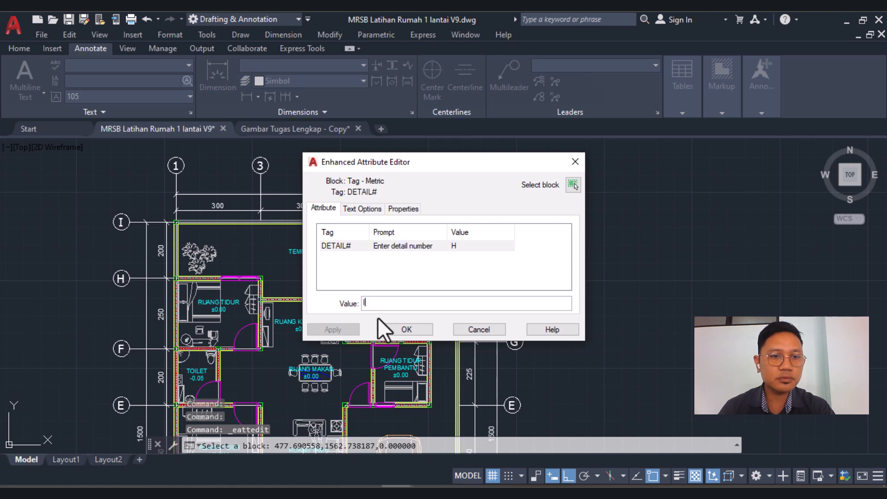
{"action": "left_click", "coordinate": [396, 322]}
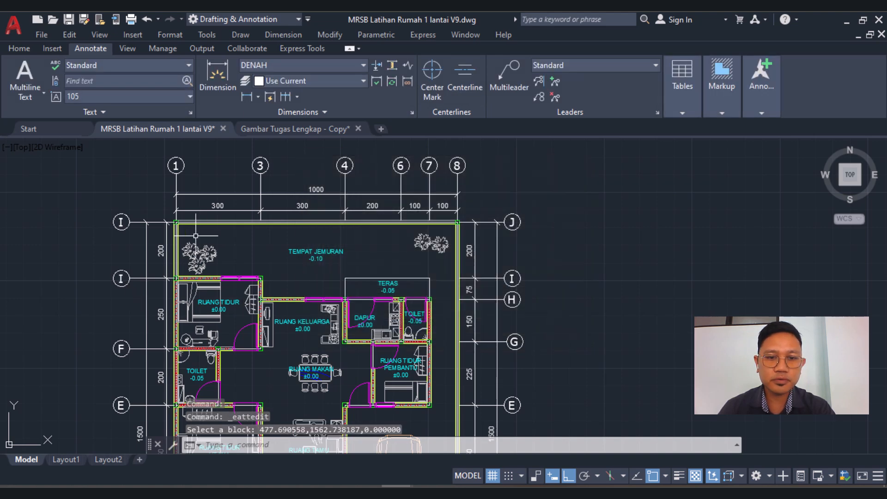
{"action": "double_click", "coordinate": [121, 224]}
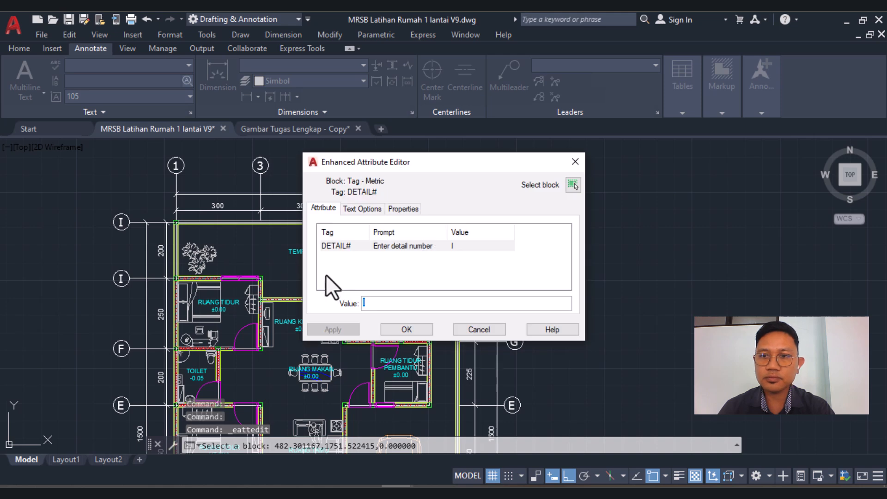
{"action": "type", "text": "J"}
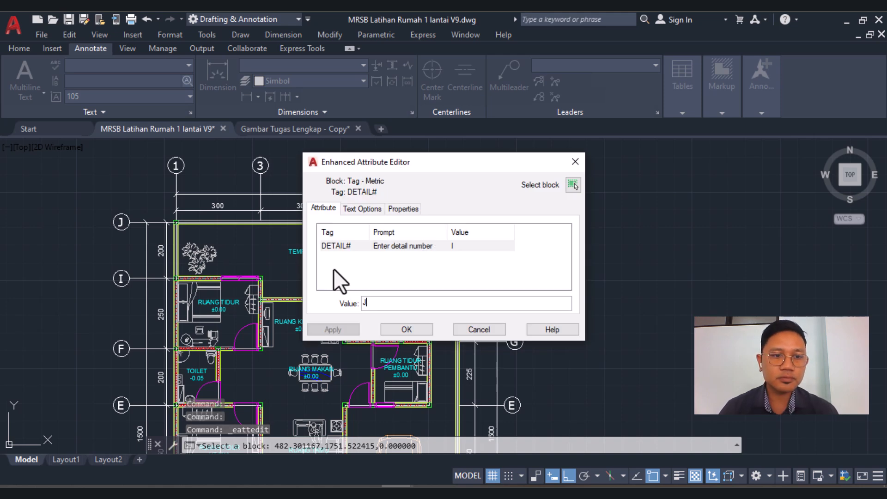
{"action": "left_click", "coordinate": [400, 329]}
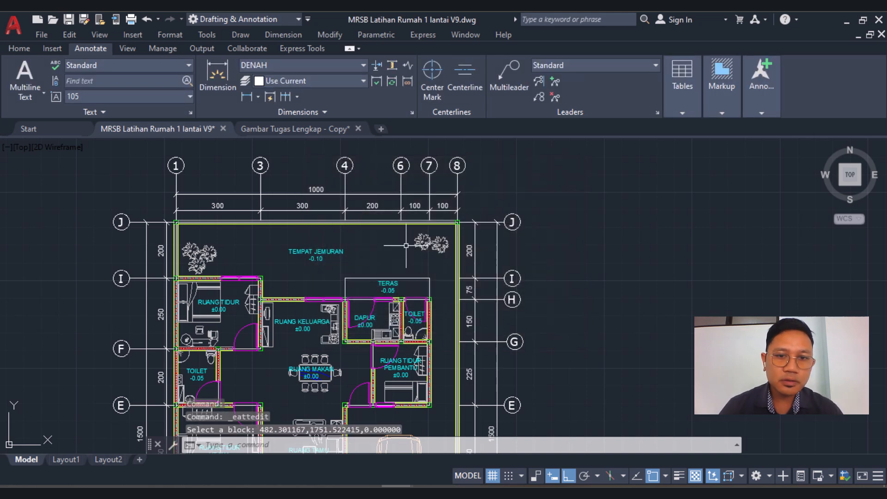
Review the whole plan's grid bubbles and compare them with the reference floor plan in ACAD 01_merged.pdf, returning to the drawing
{"action": "scroll", "coordinate": [381, 244], "scroll_direction": "down", "scroll_amount": 5}
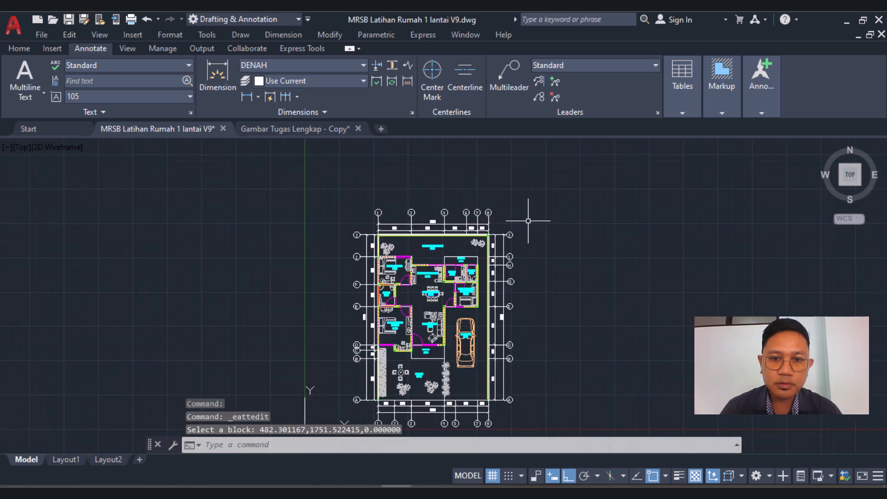
{"action": "scroll", "coordinate": [498, 203], "scroll_direction": "up", "scroll_amount": 10}
{"action": "scroll", "coordinate": [497, 203], "scroll_direction": "down", "scroll_amount": 10}
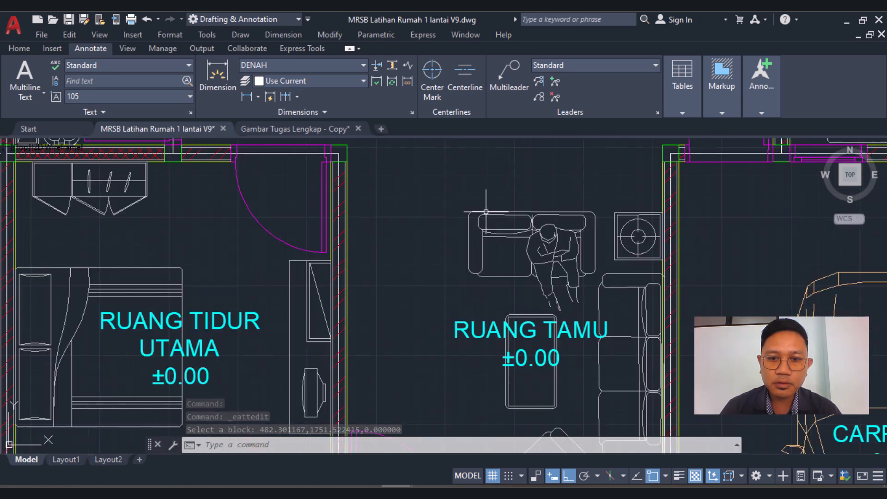
{"action": "middle_click_drag", "start_coordinate": [508, 217], "coordinate": [480, 290]}
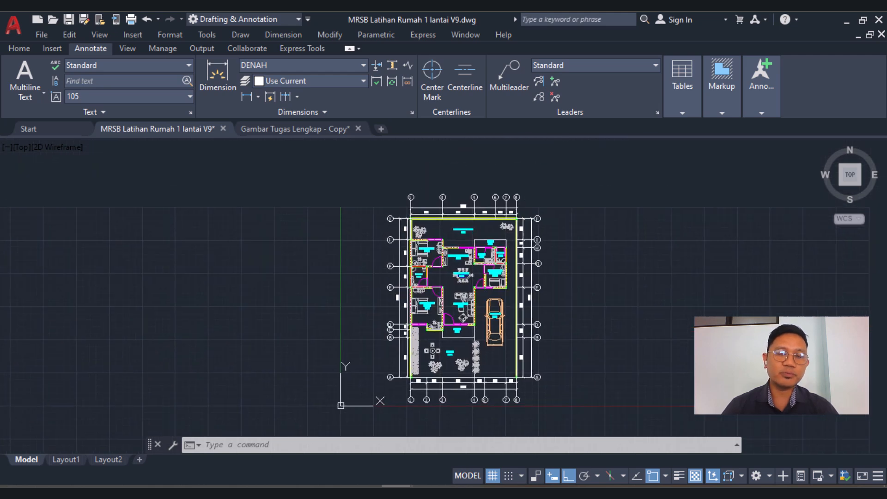
{"action": "scroll", "coordinate": [475, 280], "scroll_direction": "up", "scroll_amount": 2}
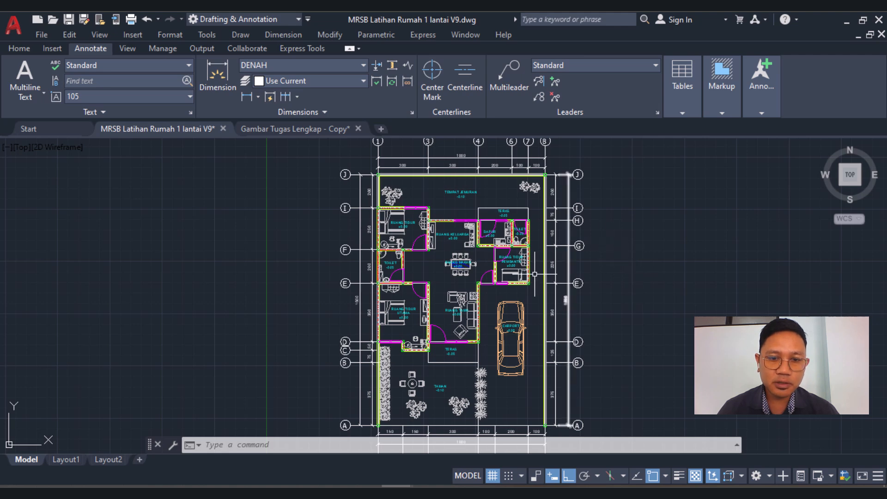
{"action": "key", "text": "alt+Tab"}
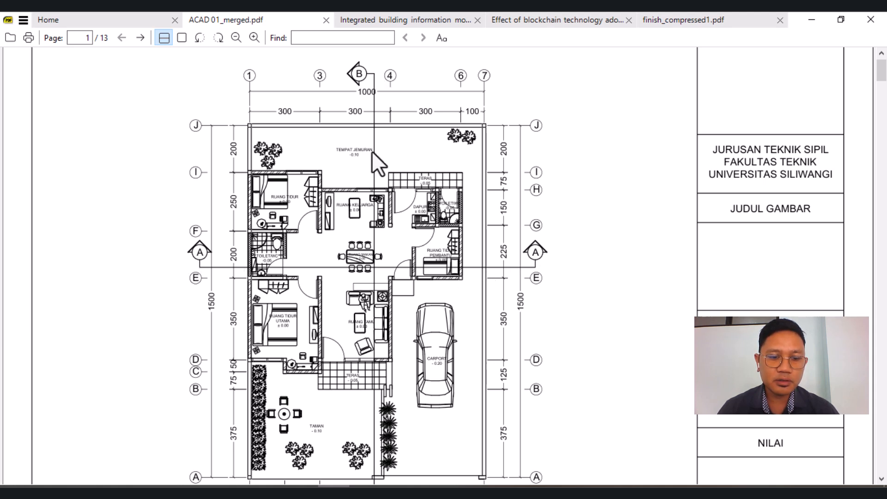
{"action": "key", "text": "alt+Tab"}
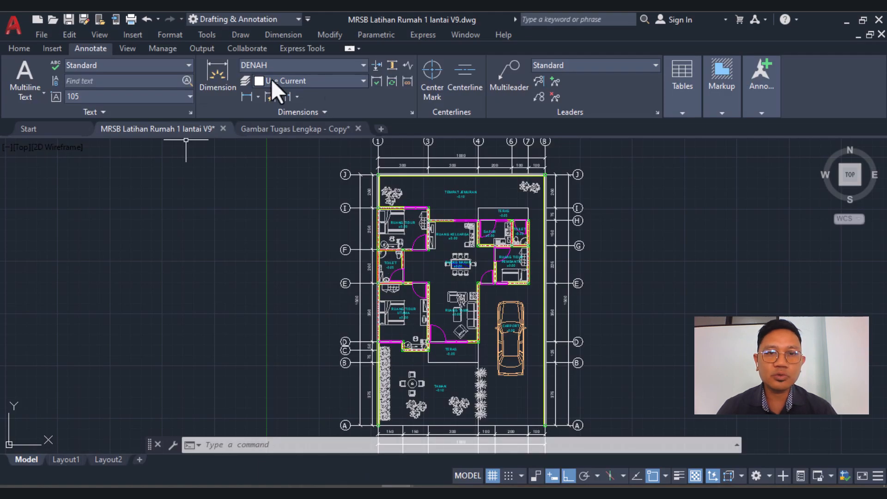
Create a new layer named Garis Potong
{"action": "left_click", "coordinate": [21, 49]}
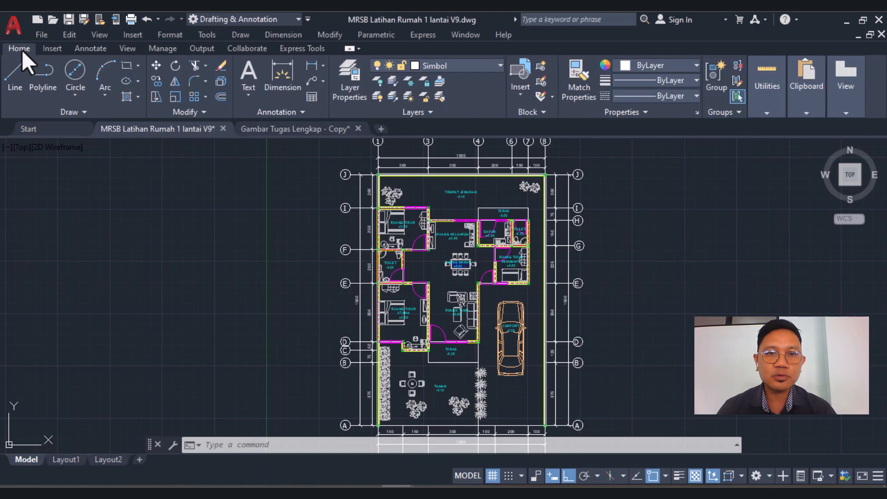
{"action": "left_click", "coordinate": [350, 79]}
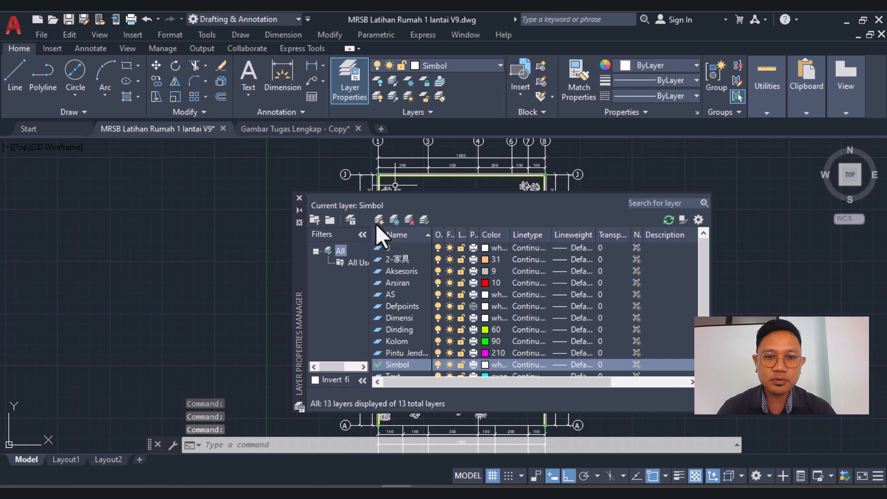
{"action": "left_click", "coordinate": [377, 222]}
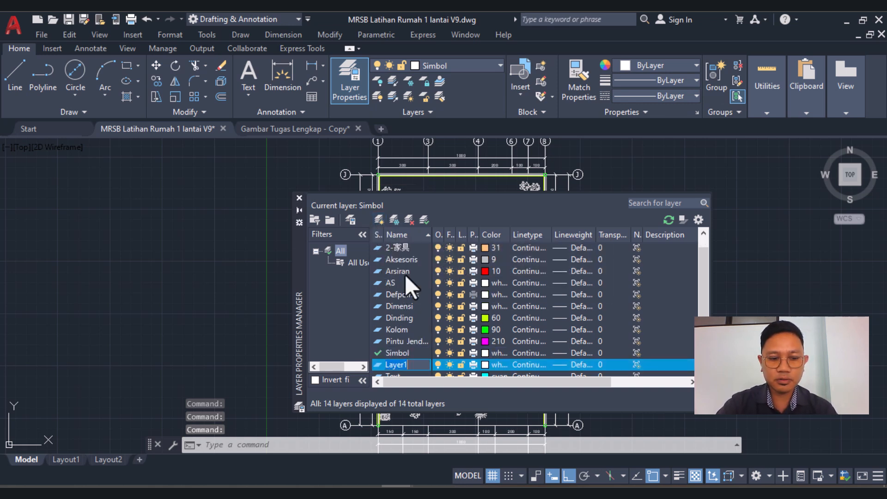
{"action": "type", "text": "Ga"}
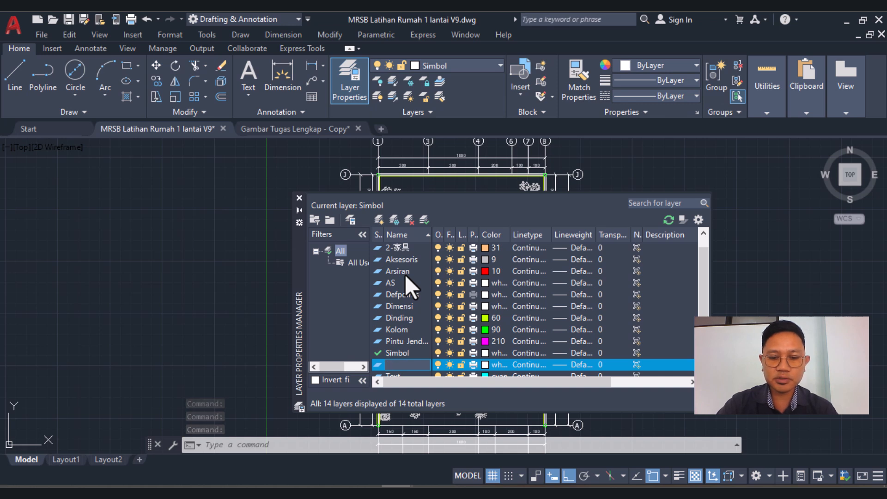
{"action": "type", "text": "ris P"}
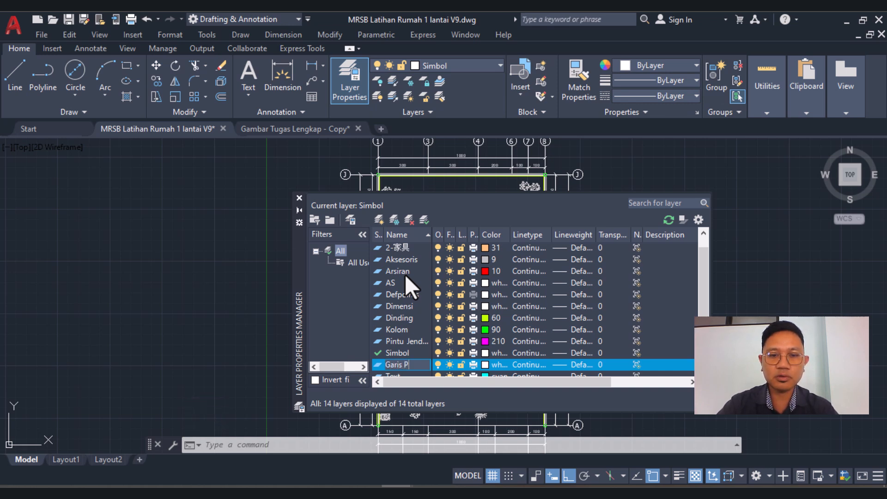
{"action": "type", "text": "oton"}
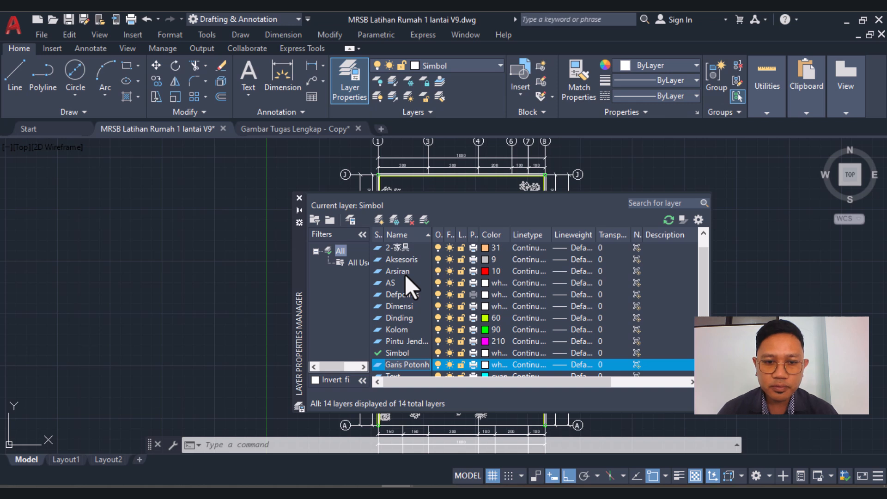
{"action": "type", "text": "g"}
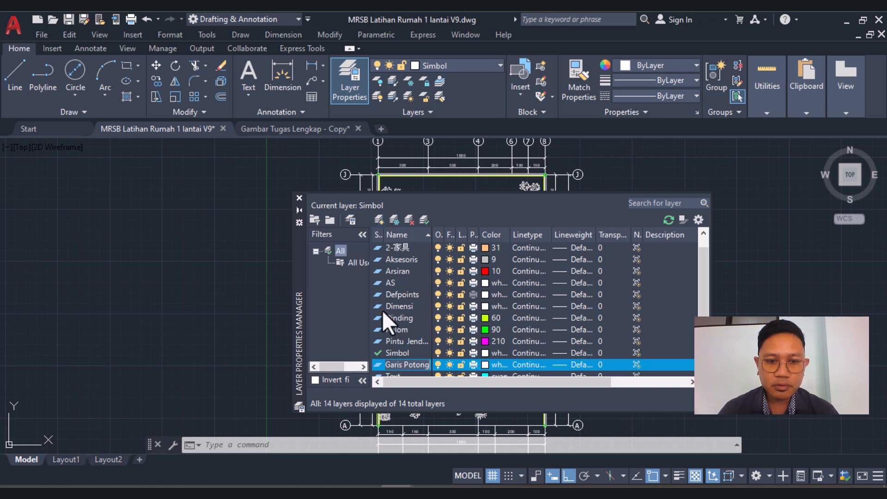
{"action": "key", "text": "Return"}
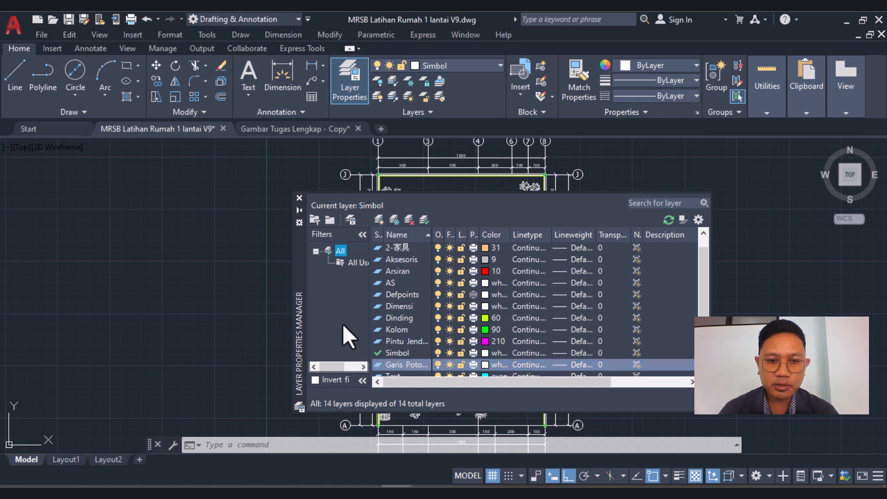
Make Garis Potong the current layer and close the layer manager
{"action": "double_click", "coordinate": [393, 365]}
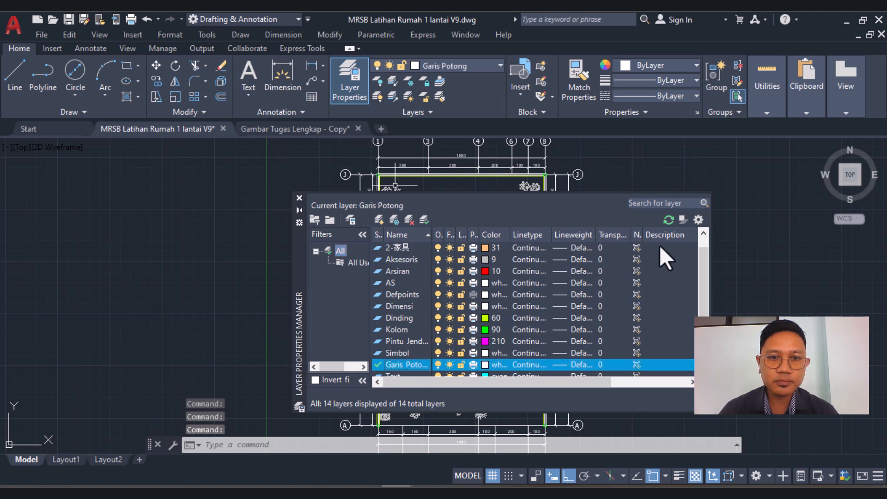
{"action": "left_click", "coordinate": [299, 198]}
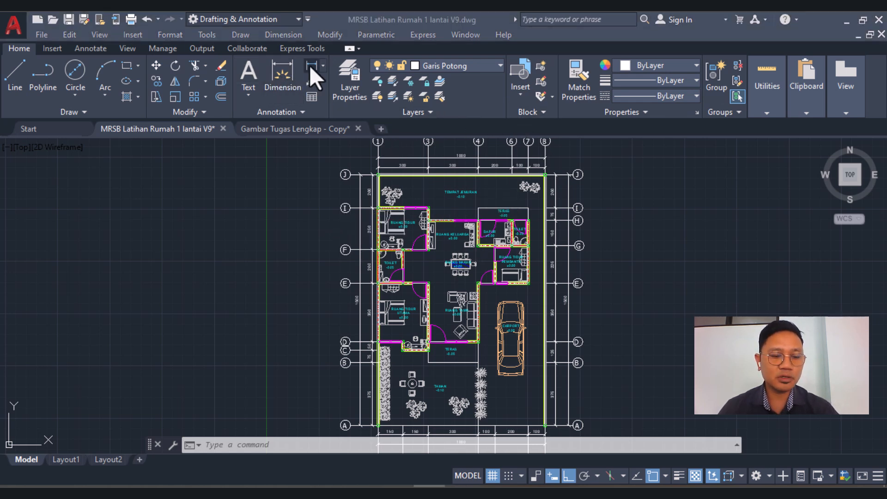
Insert the Elevation - Metric sample symbol from the tool palettes in the empty area beside the floor plan
{"action": "key", "text": "ctrl+3"}
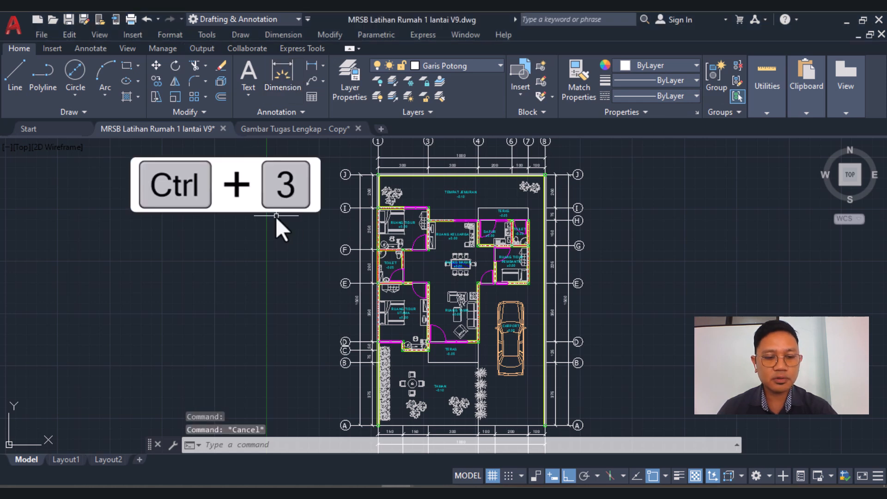
{"action": "left_click", "coordinate": [275, 217]}
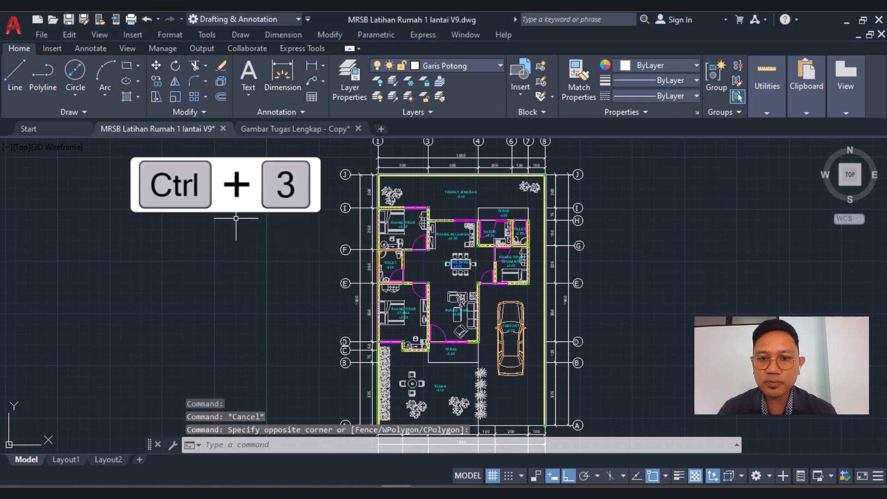
{"action": "key", "text": "ctrl+3"}
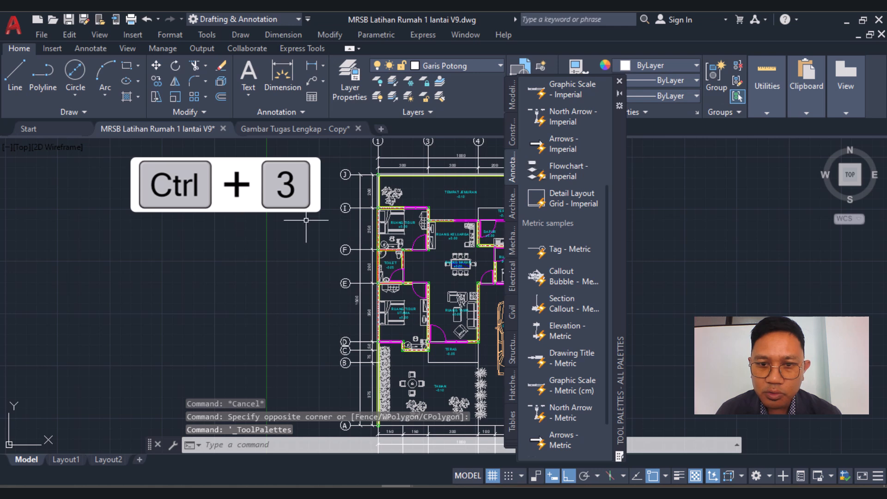
{"action": "scroll", "coordinate": [569, 305], "scroll_direction": "down", "scroll_amount": 2}
{"action": "scroll", "coordinate": [566, 305], "scroll_direction": "up", "scroll_amount": 5}
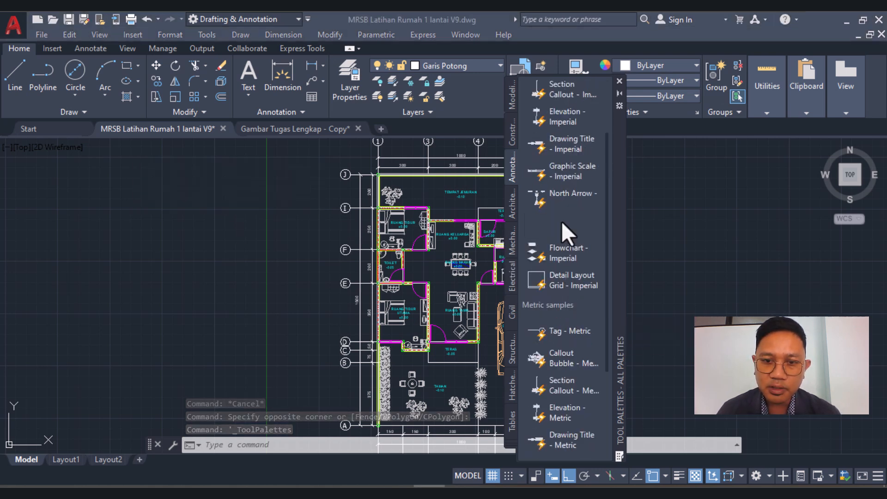
{"action": "scroll", "coordinate": [561, 285], "scroll_direction": "down", "scroll_amount": 4}
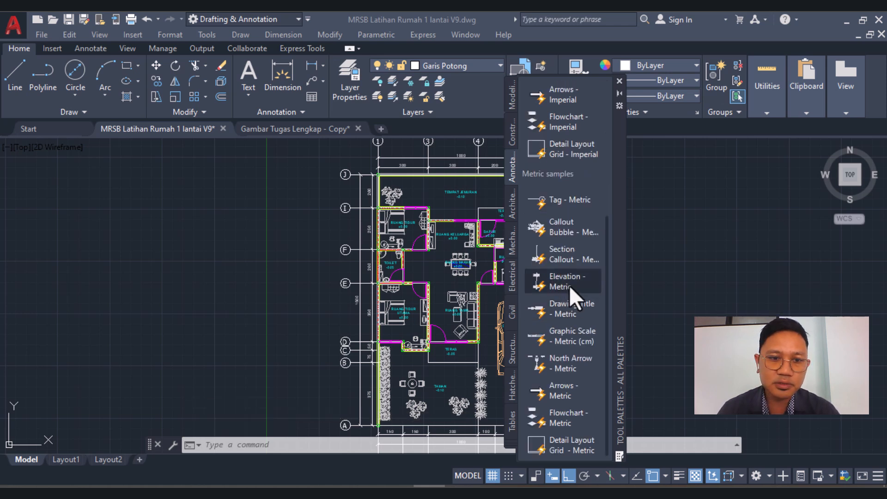
{"action": "left_click", "coordinate": [567, 286]}
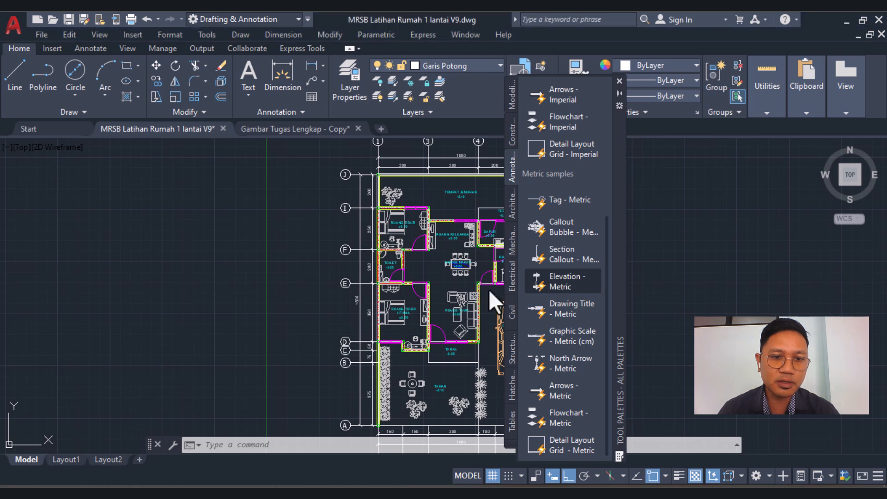
{"action": "scroll", "coordinate": [278, 276], "scroll_direction": "up", "scroll_amount": 2}
{"action": "scroll", "coordinate": [282, 282], "scroll_direction": "up", "scroll_amount": 5}
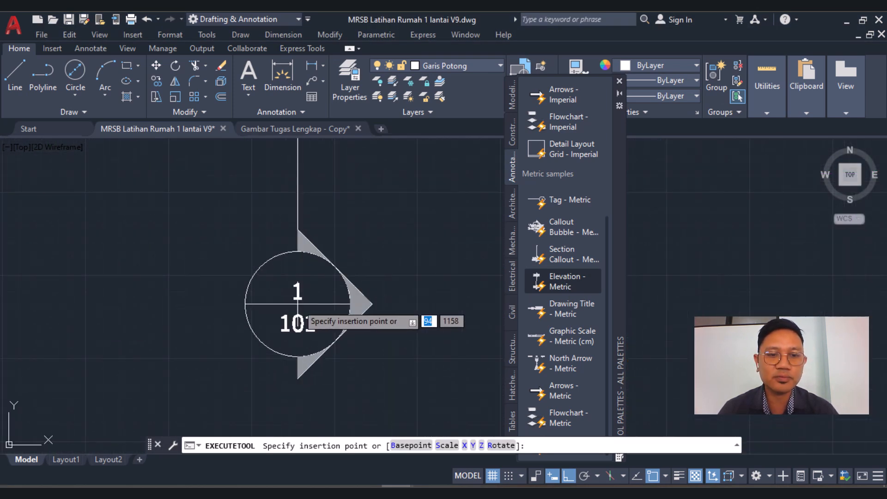
{"action": "scroll", "coordinate": [297, 304], "scroll_direction": "down", "scroll_amount": 4}
{"action": "scroll", "coordinate": [293, 301], "scroll_direction": "up", "scroll_amount": 4}
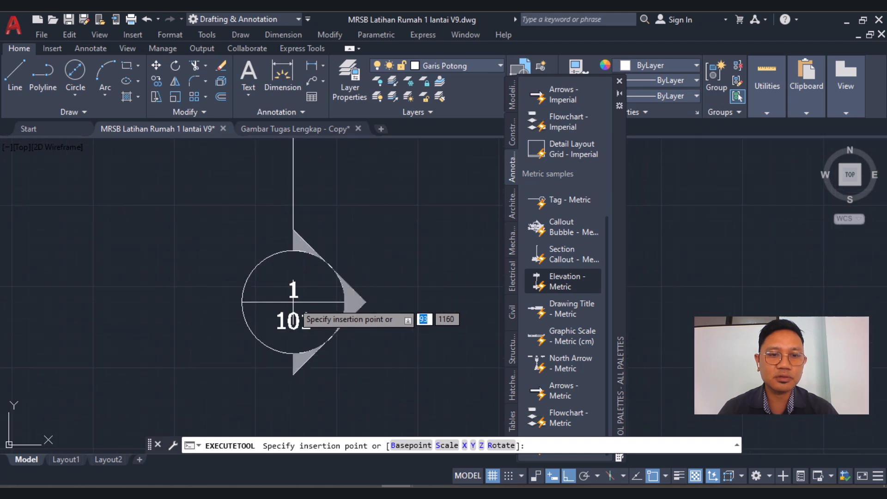
{"action": "scroll", "coordinate": [293, 302], "scroll_direction": "down", "scroll_amount": 6}
{"action": "left_click", "coordinate": [293, 302]}
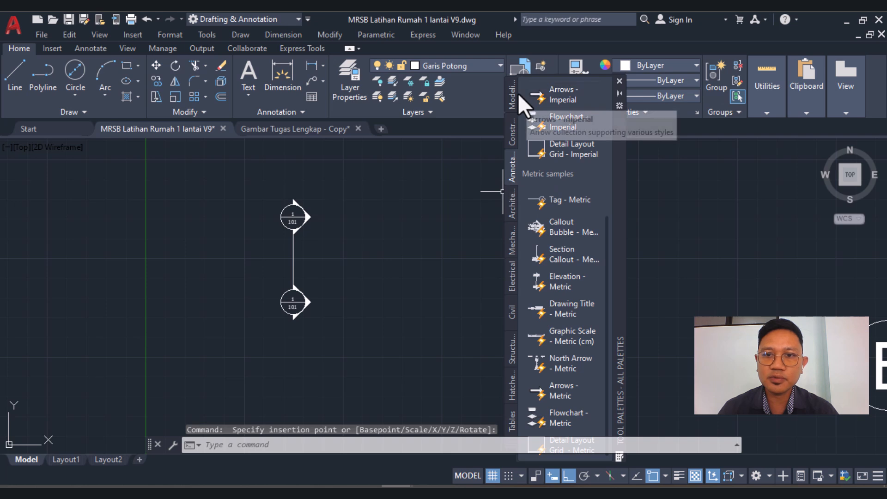
Close the tool palettes and erase the inserted elevation symbol
{"action": "left_click", "coordinate": [620, 82]}
{"action": "left_click", "coordinate": [230, 184]}
{"action": "left_click", "coordinate": [394, 371]}
{"action": "key", "text": "Delete"}
{"action": "scroll", "coordinate": [236, 313], "scroll_direction": "down", "scroll_amount": 3}
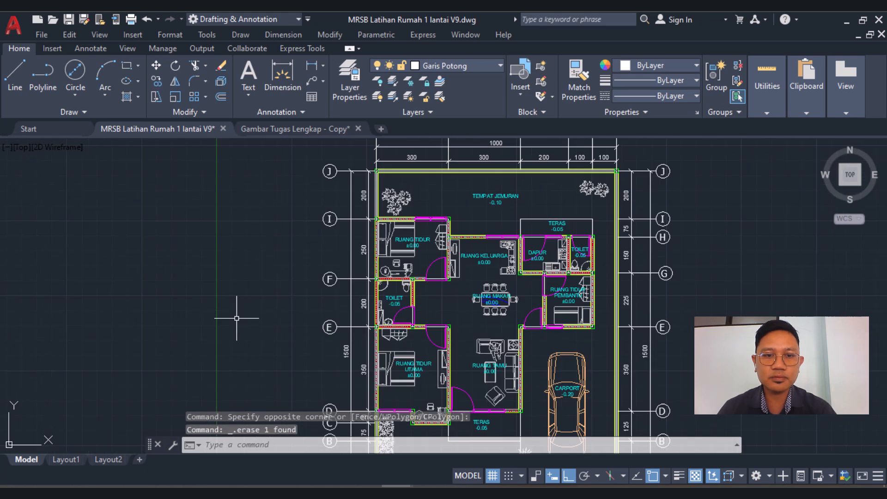
Draw a 67 by 67 square in the empty space beside the plan's E grid bubble, outside the carport side
{"action": "scroll", "coordinate": [250, 313], "scroll_direction": "up", "scroll_amount": 2}
{"action": "scroll", "coordinate": [267, 255], "scroll_direction": "down", "scroll_amount": 5}
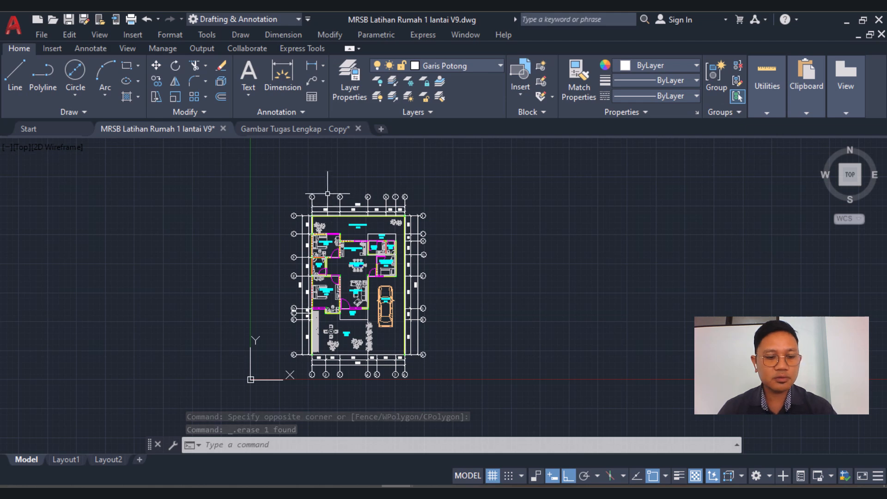
{"action": "scroll", "coordinate": [438, 279], "scroll_direction": "up", "scroll_amount": 6}
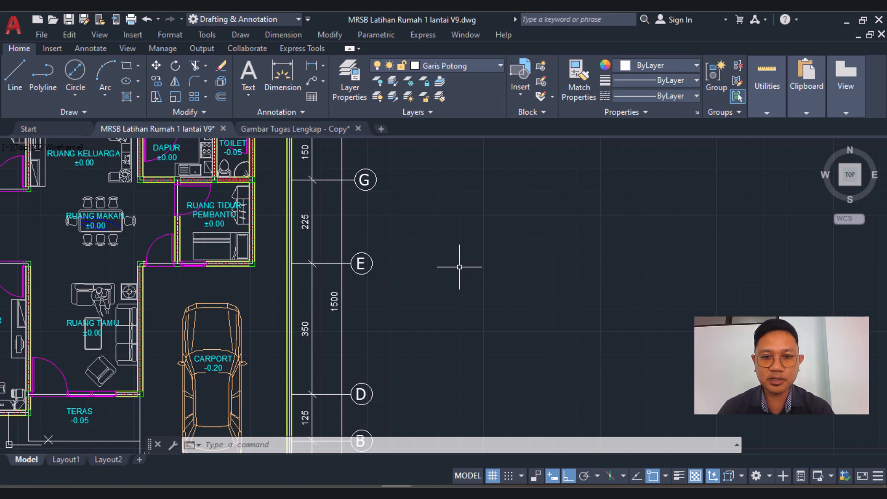
{"action": "type", "text": "rectang"}
{"action": "key", "text": "Return"}
{"action": "left_click", "coordinate": [488, 303]}
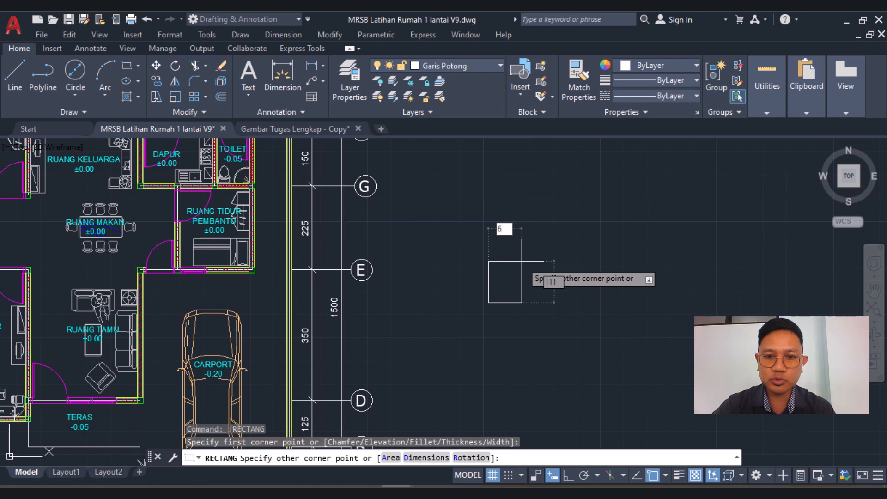
{"action": "type", "text": "67"}
{"action": "key", "text": "Tab"}
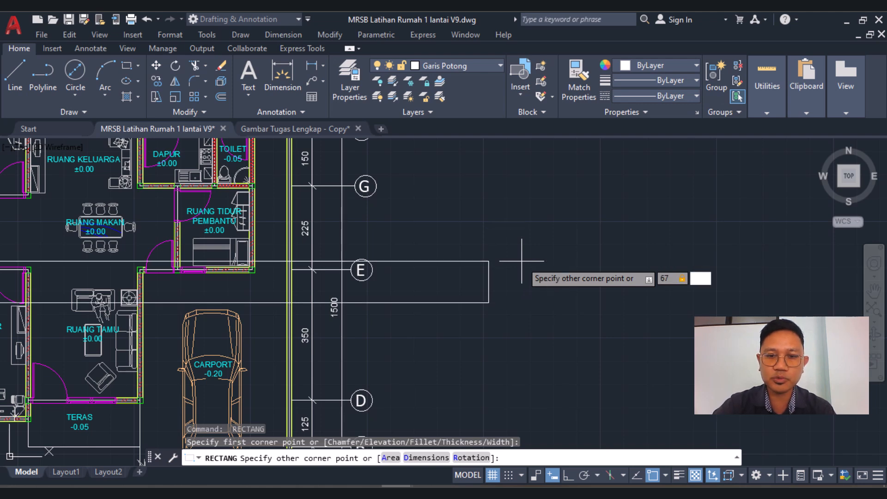
{"action": "type", "text": "67"}
{"action": "key", "text": "Return"}
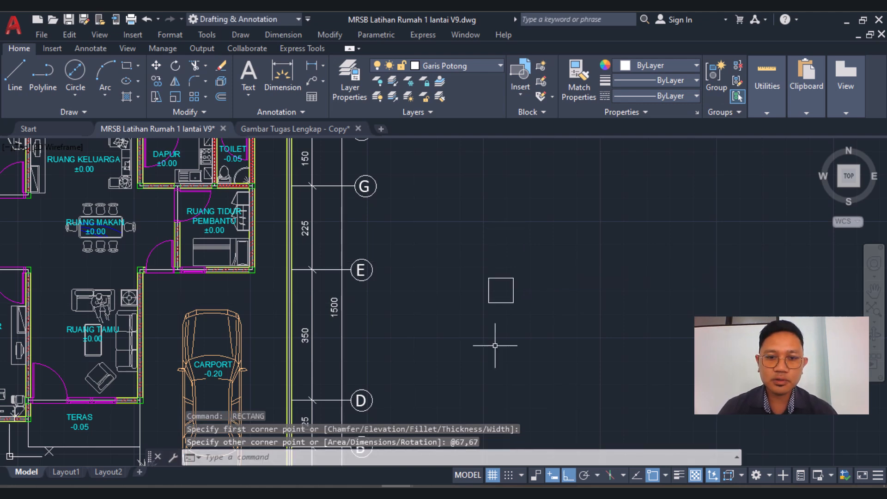
Draw a circle of diameter 65 centred in the square
{"action": "scroll", "coordinate": [499, 314], "scroll_direction": "up", "scroll_amount": 4}
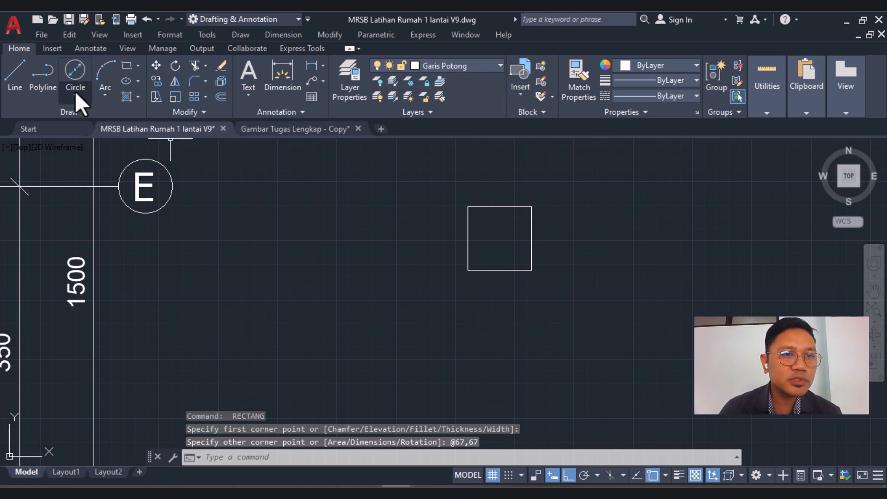
{"action": "left_click", "coordinate": [75, 96]}
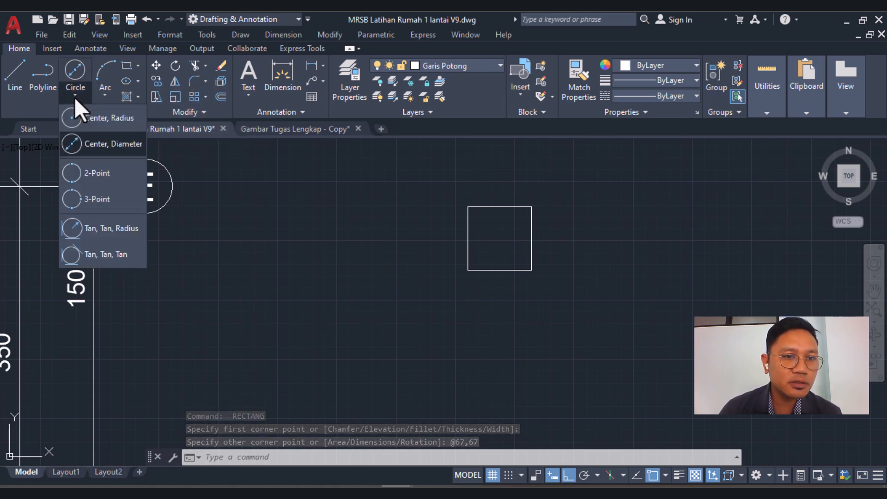
{"action": "left_click", "coordinate": [102, 145]}
{"action": "scroll", "coordinate": [569, 251], "scroll_direction": "up", "scroll_amount": 2}
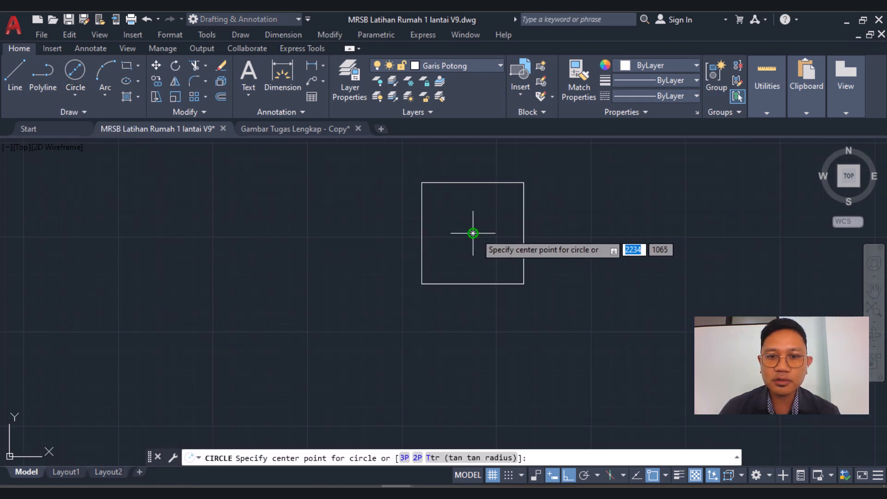
{"action": "left_click", "coordinate": [473, 233]}
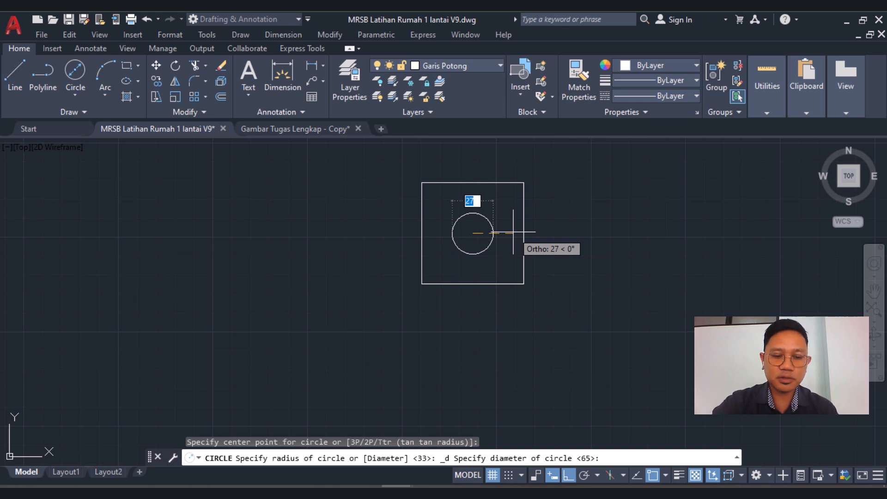
{"action": "type", "text": "65"}
{"action": "key", "text": "Return"}
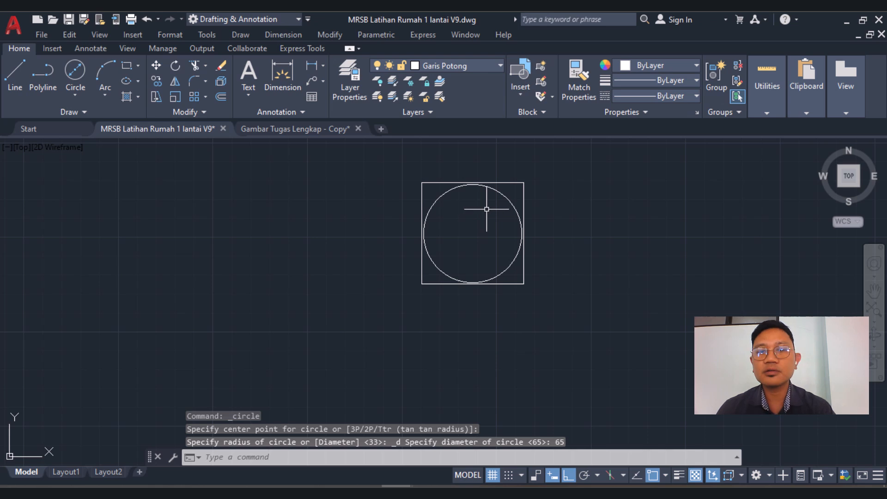
Draw a diagonal line across the square from its upper-right corner to its lower-left corner
{"action": "type", "text": "l"}
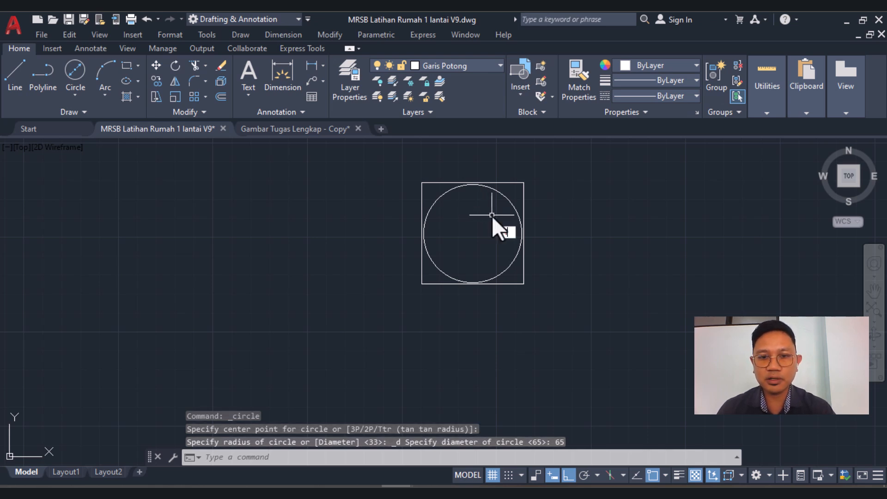
{"action": "key", "text": "Return"}
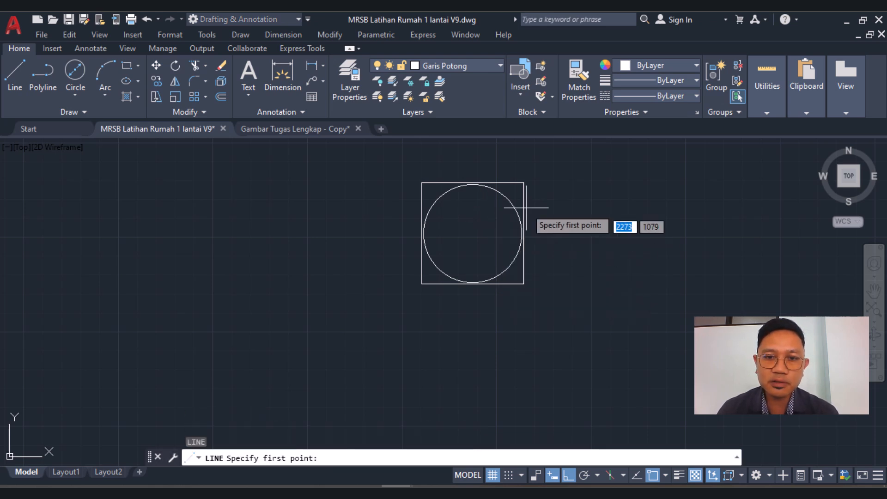
{"action": "left_click", "coordinate": [524, 183]}
{"action": "left_click", "coordinate": [422, 284]}
{"action": "key", "text": "Escape"}
Trim away the square's right and bottom sides and the part of the diagonal inside the circle
{"action": "type", "text": "tr"}
{"action": "key", "text": "Return"}
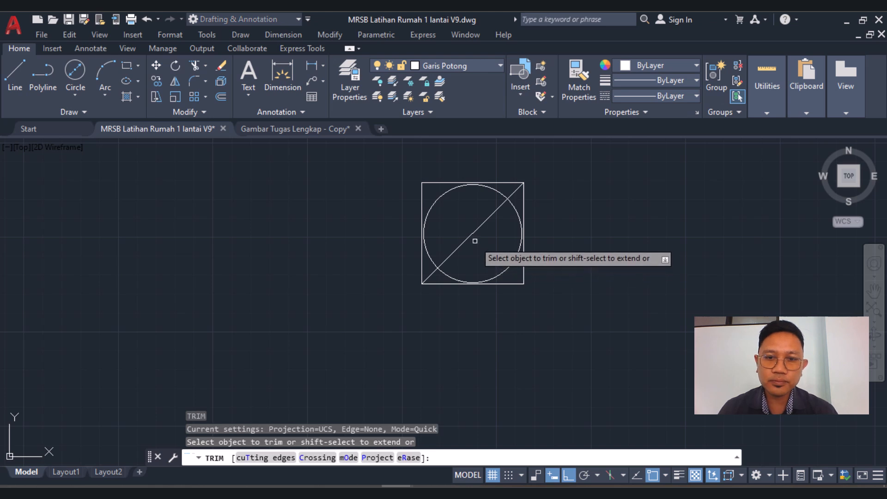
{"action": "left_click", "coordinate": [523, 200]}
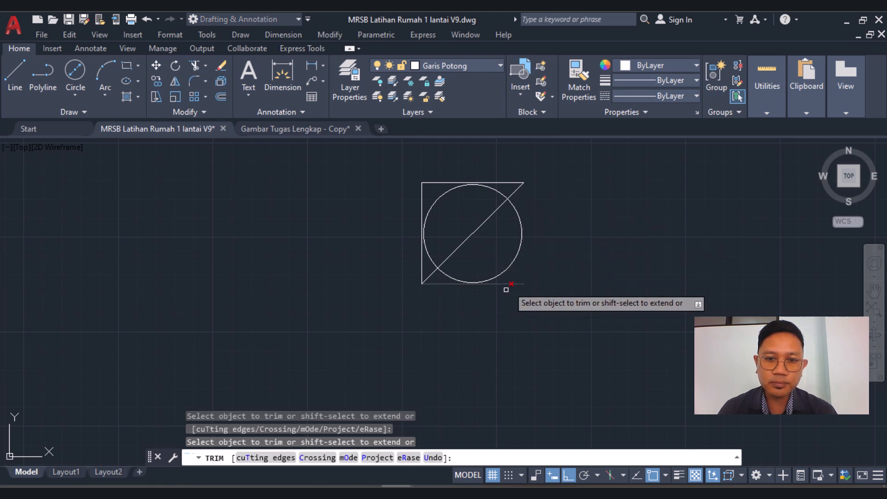
{"action": "left_click", "coordinate": [509, 284]}
{"action": "left_click", "coordinate": [471, 235]}
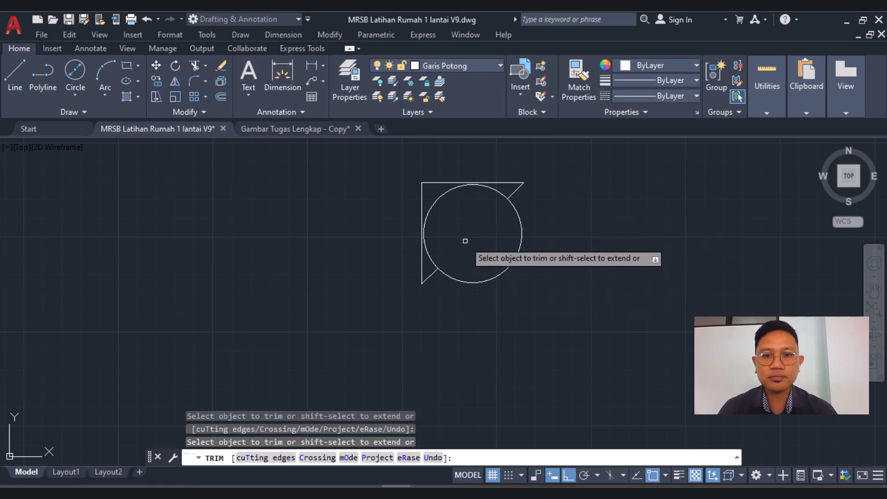
{"action": "key", "text": "Escape"}
Rotate the whole section marker 45 degrees about a point near the circle's centre, with Ortho off
{"action": "scroll", "coordinate": [444, 279], "scroll_direction": "down", "scroll_amount": 6}
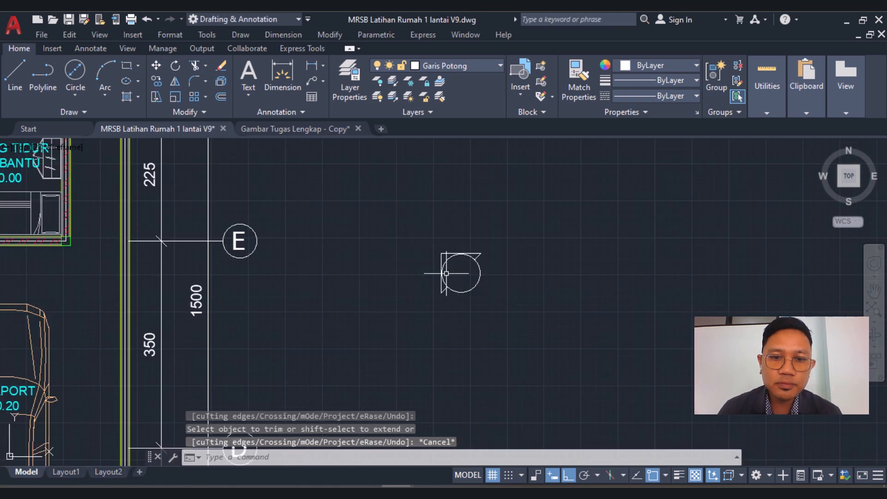
{"action": "scroll", "coordinate": [445, 280], "scroll_direction": "up", "scroll_amount": 4}
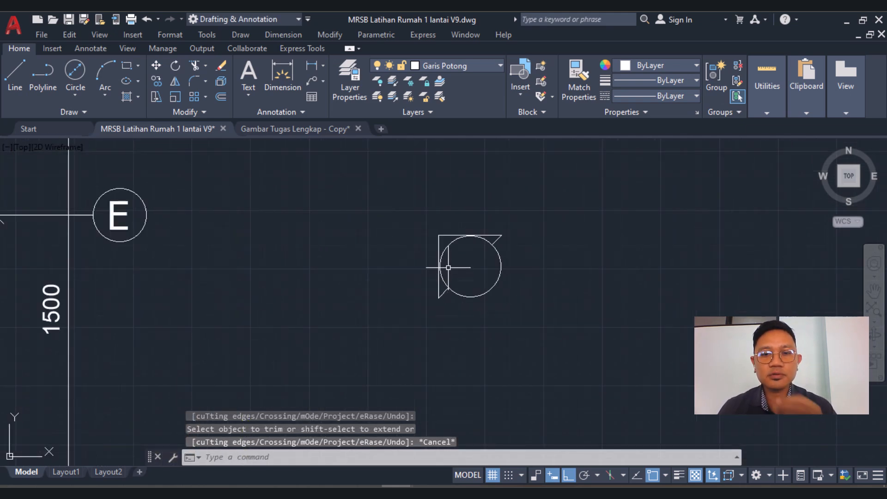
{"action": "type", "text": "r"}
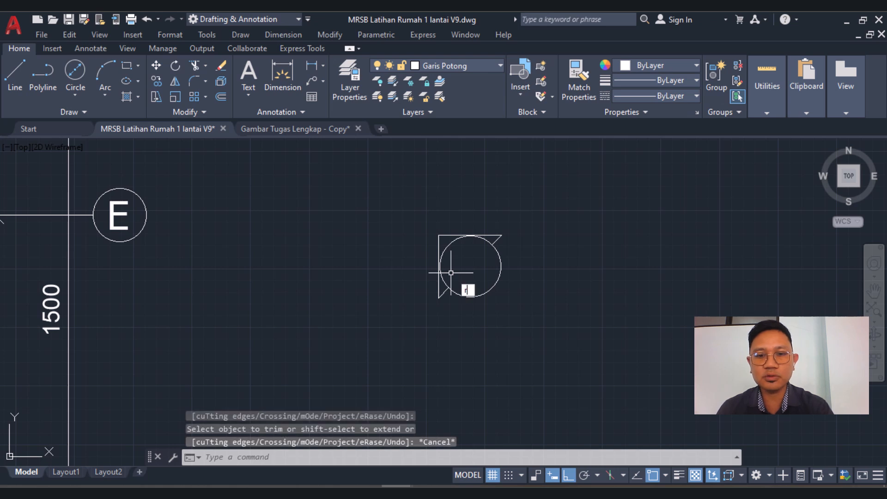
{"action": "type", "text": "o"}
{"action": "key", "text": "Return"}
{"action": "left_click", "coordinate": [406, 214]}
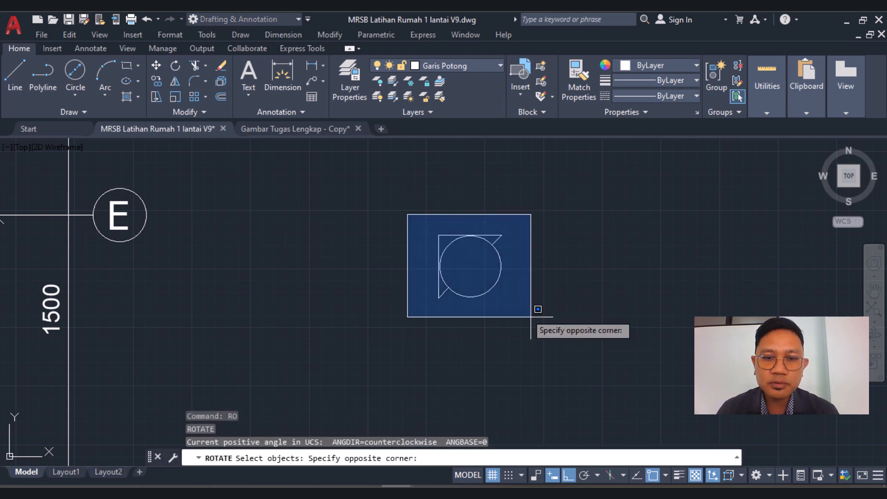
{"action": "left_click", "coordinate": [543, 328]}
{"action": "key", "text": "Return"}
{"action": "left_click", "coordinate": [471, 267]}
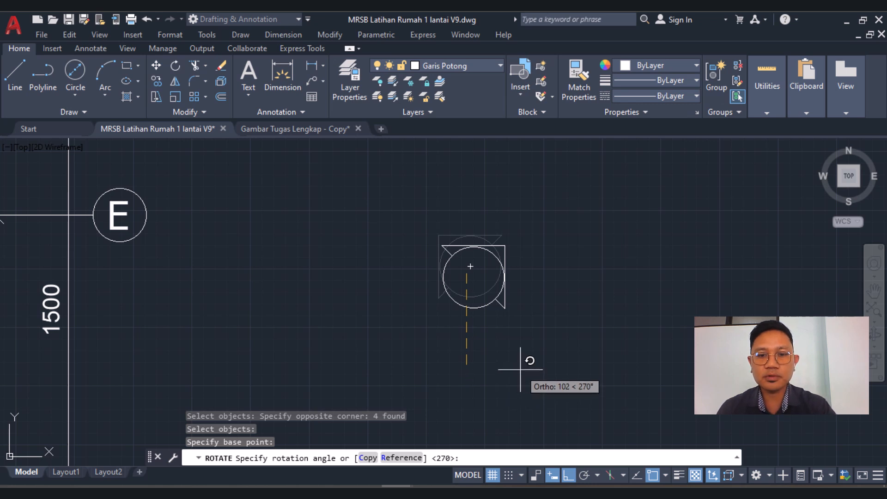
{"action": "key", "text": "F8"}
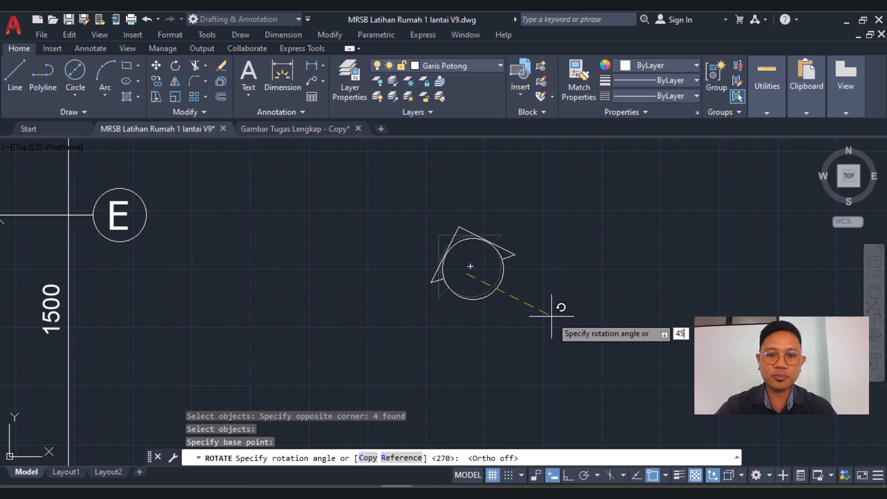
{"action": "key", "text": "Return"}
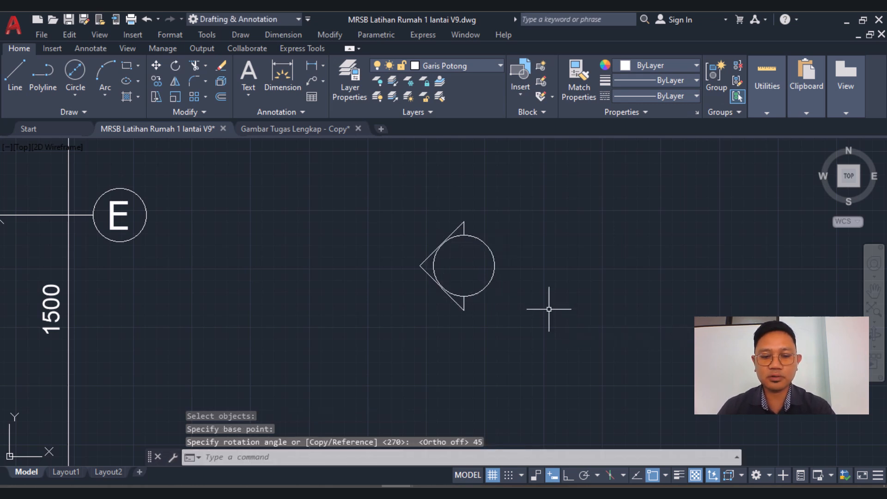
Rotate the whole section marker 90 degrees clockwise about a point near the circle's centre, with Ortho on, so the arrowhead points up
{"action": "type", "text": "RO"}
{"action": "key", "text": "Return"}
{"action": "left_click", "coordinate": [365, 188]}
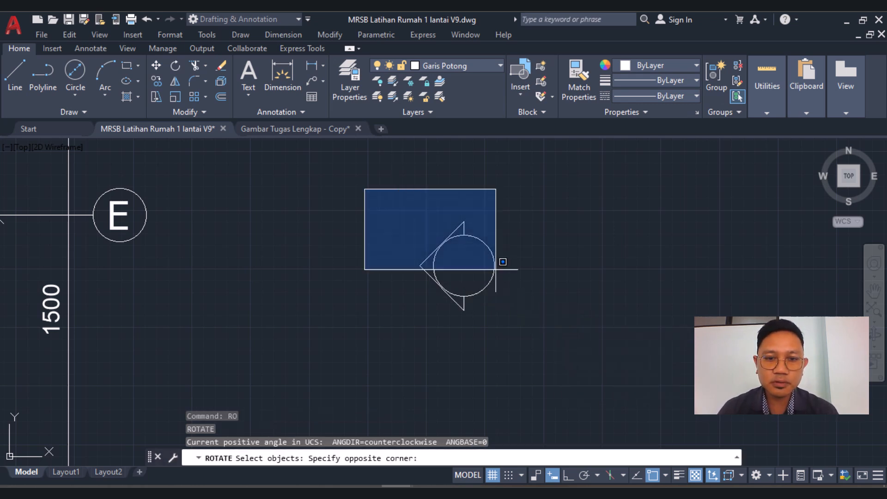
{"action": "left_click", "coordinate": [550, 356]}
{"action": "key", "text": "Return"}
{"action": "left_click", "coordinate": [464, 266]}
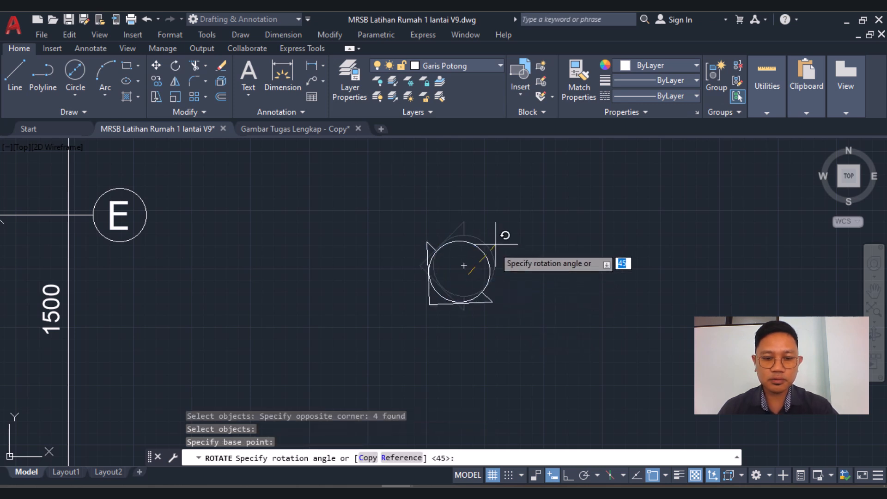
{"action": "key", "text": "F8"}
{"action": "left_click", "coordinate": [516, 386]}
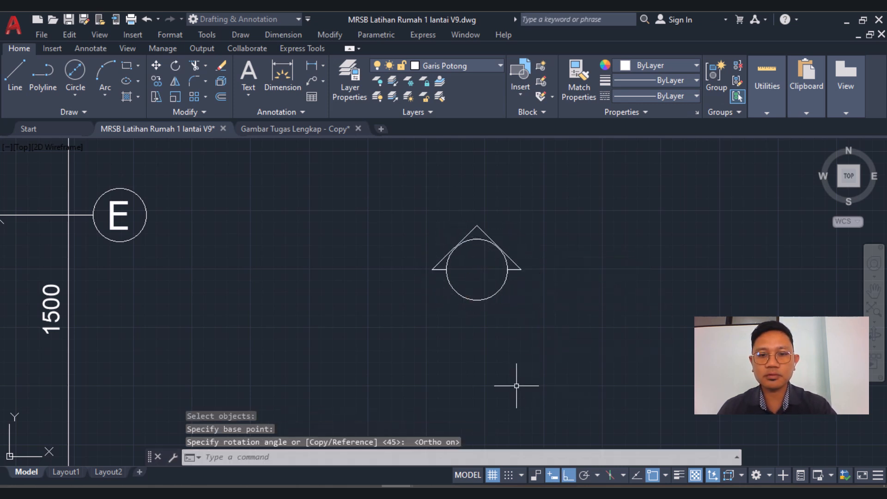
Offset the section marker's arrowhead outline outward by 3
{"action": "scroll", "coordinate": [477, 226], "scroll_direction": "up", "scroll_amount": 3}
{"action": "scroll", "coordinate": [468, 232], "scroll_direction": "down", "scroll_amount": 1}
{"action": "scroll", "coordinate": [482, 246], "scroll_direction": "up", "scroll_amount": 1}
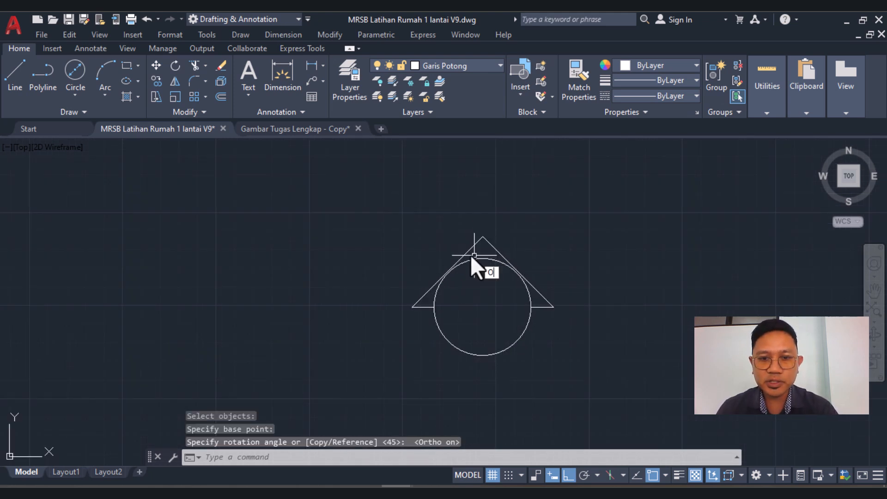
{"action": "key", "text": "Return"}
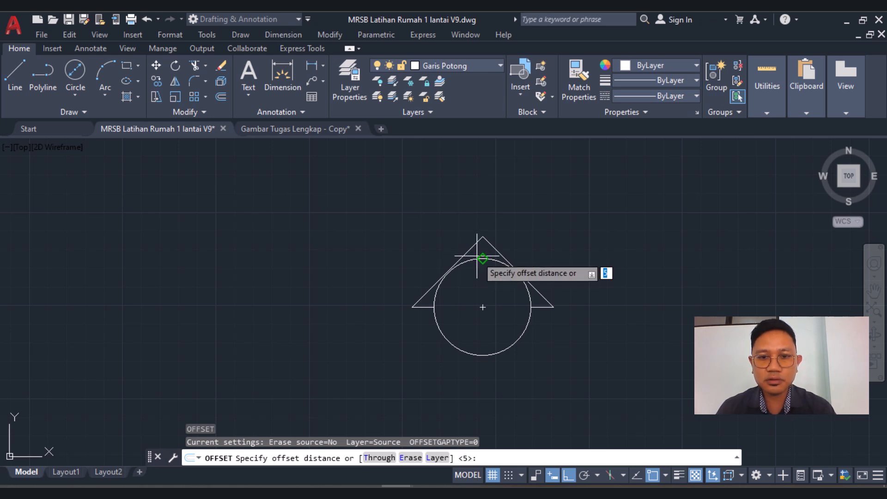
{"action": "type", "text": "3"}
{"action": "key", "text": "Return"}
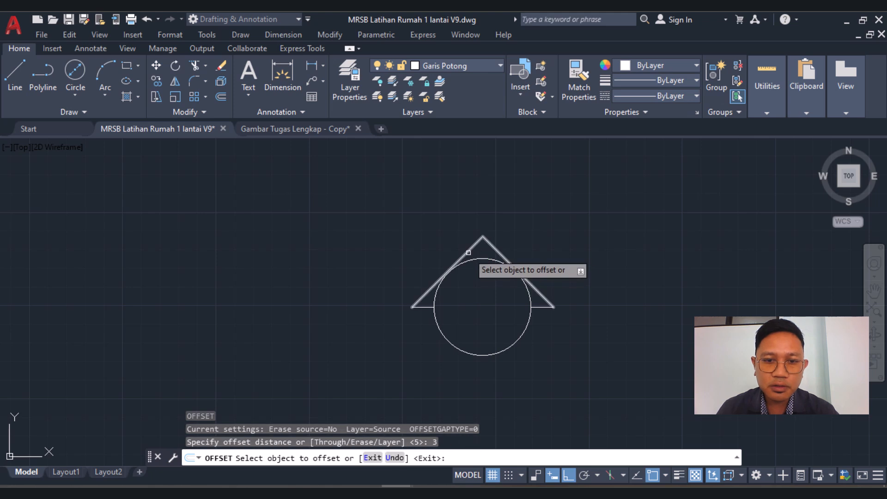
{"action": "left_click", "coordinate": [478, 242]}
{"action": "left_click", "coordinate": [460, 234]}
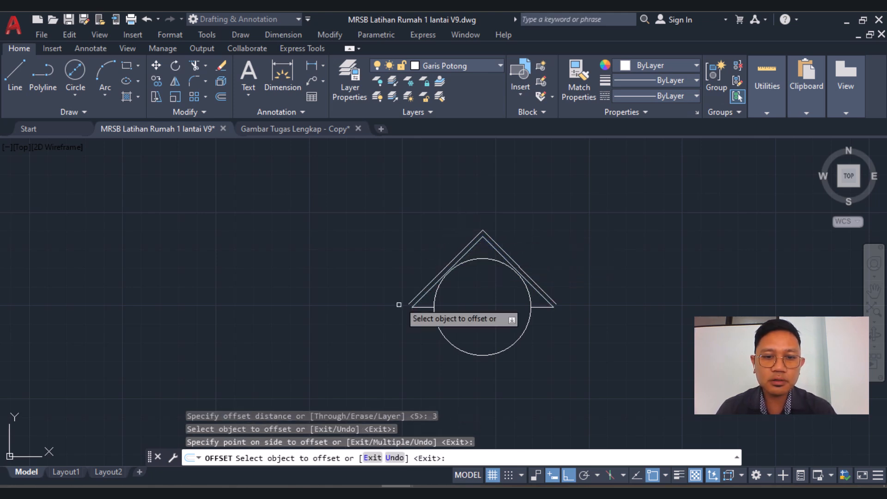
{"action": "scroll", "coordinate": [401, 304], "scroll_direction": "up", "scroll_amount": 8}
{"action": "key", "text": "Escape"}
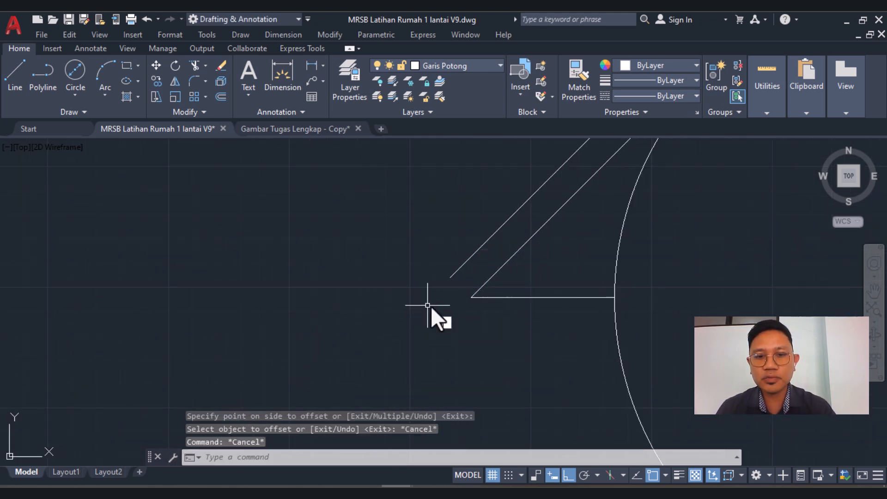
Close both open ends between the inner and outer arrowhead outlines with short lines joining their endpoints
{"action": "type", "text": "l"}
{"action": "key", "text": "Return"}
{"action": "left_click", "coordinate": [451, 278]}
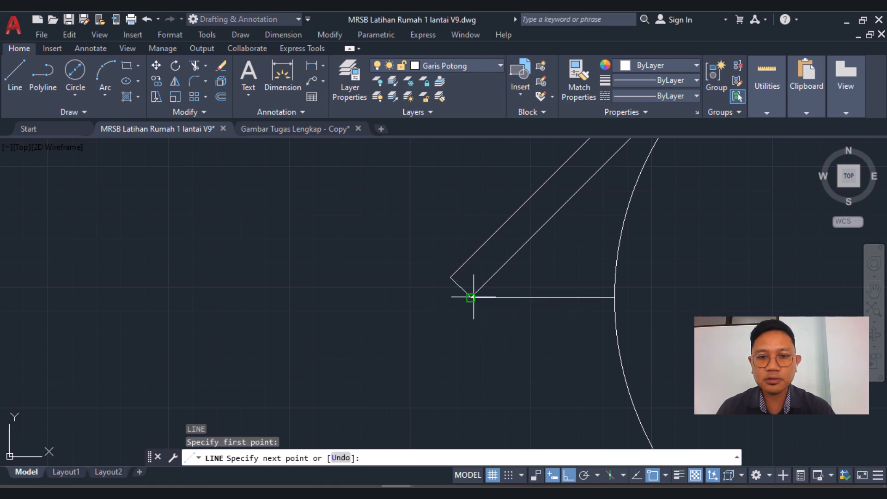
{"action": "left_click", "coordinate": [471, 297]}
{"action": "key", "text": "Return"}
{"action": "scroll", "coordinate": [387, 296], "scroll_direction": "down", "scroll_amount": 4}
{"action": "scroll", "coordinate": [743, 299], "scroll_direction": "up", "scroll_amount": 4}
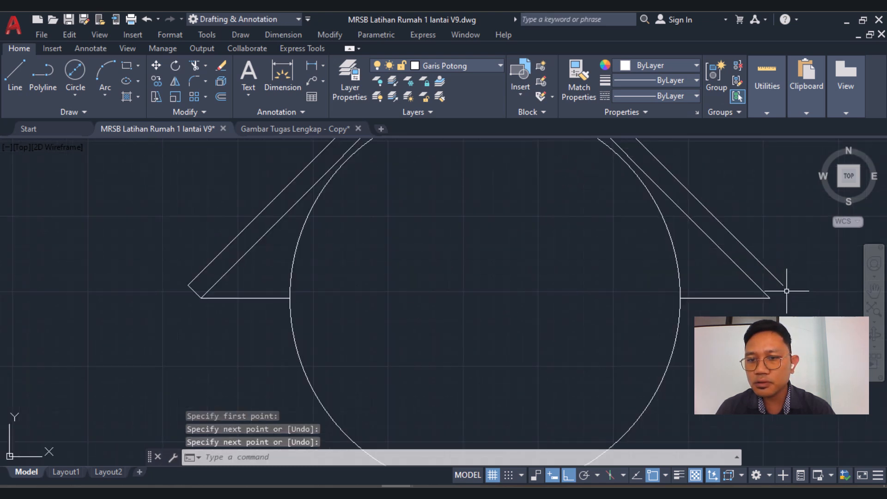
{"action": "key", "text": "Return"}
{"action": "left_click", "coordinate": [770, 298]}
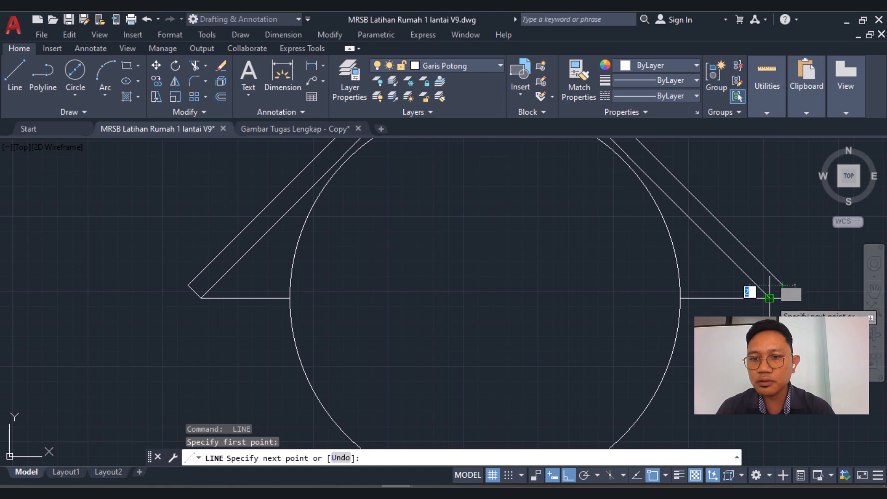
{"action": "left_click", "coordinate": [769, 298]}
{"action": "key", "text": "Escape"}
{"action": "scroll", "coordinate": [568, 326], "scroll_direction": "down", "scroll_amount": 5}
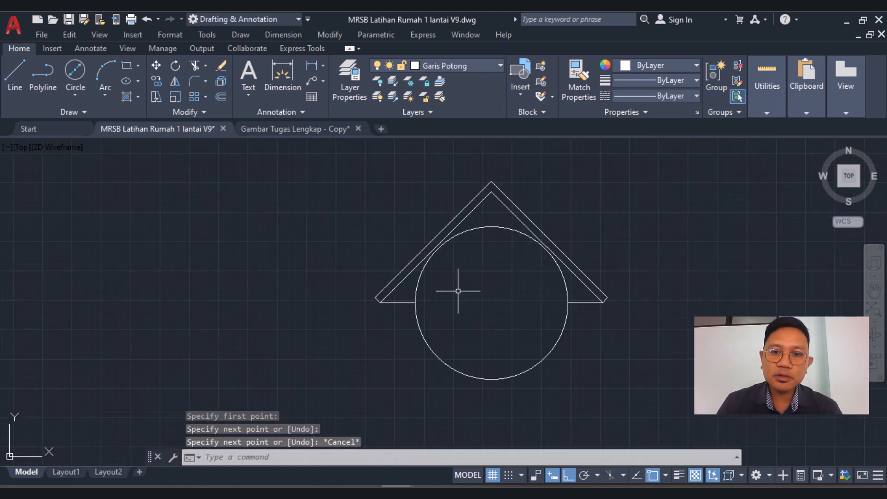
Add the multiline text "A" inside the section marker's circle
{"action": "scroll", "coordinate": [458, 291], "scroll_direction": "down", "scroll_amount": 2}
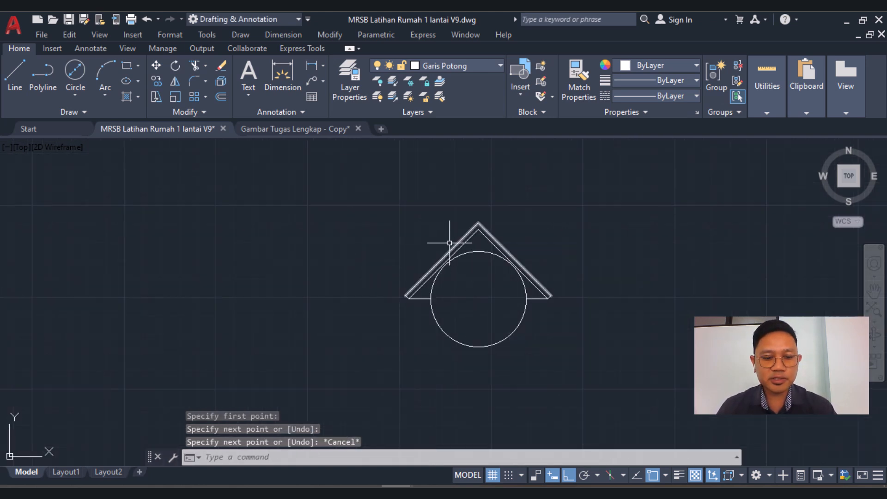
{"action": "type", "text": "T"}
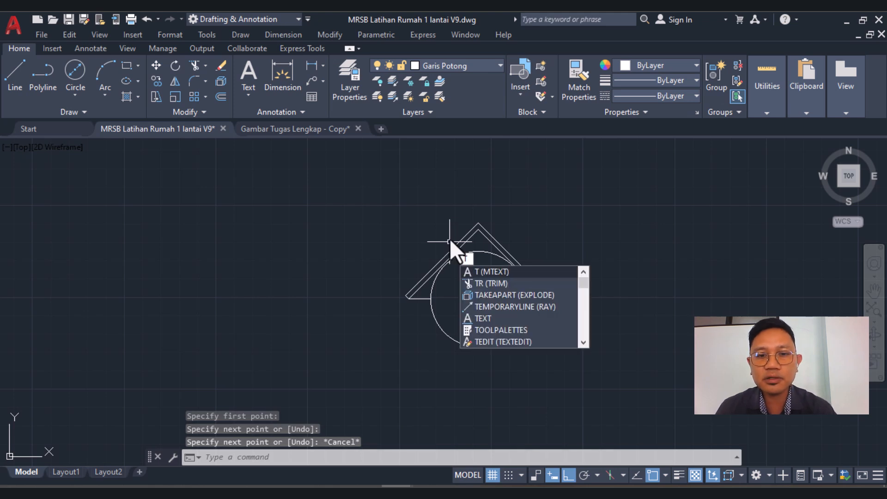
{"action": "key", "text": "Return"}
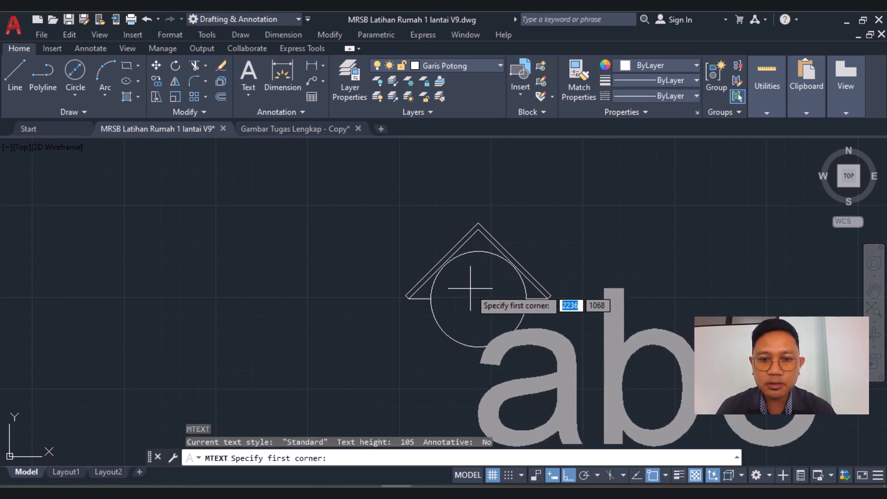
{"action": "left_click", "coordinate": [471, 288]}
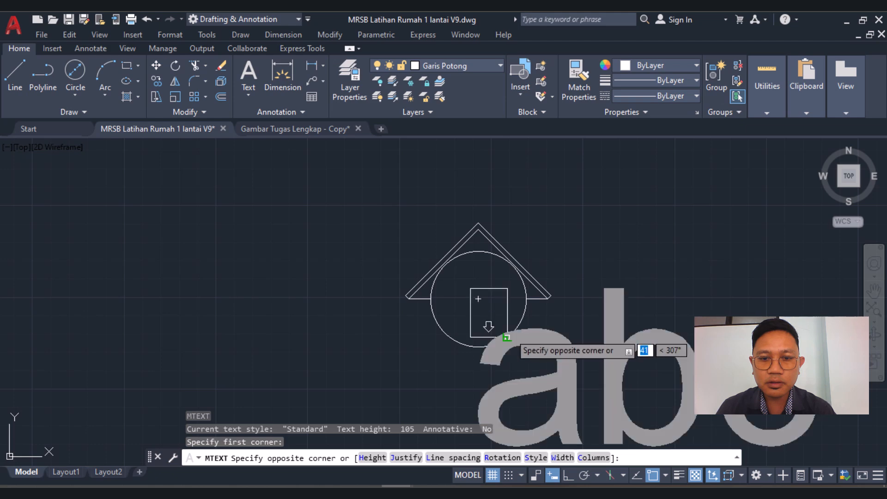
{"action": "left_click", "coordinate": [507, 337]}
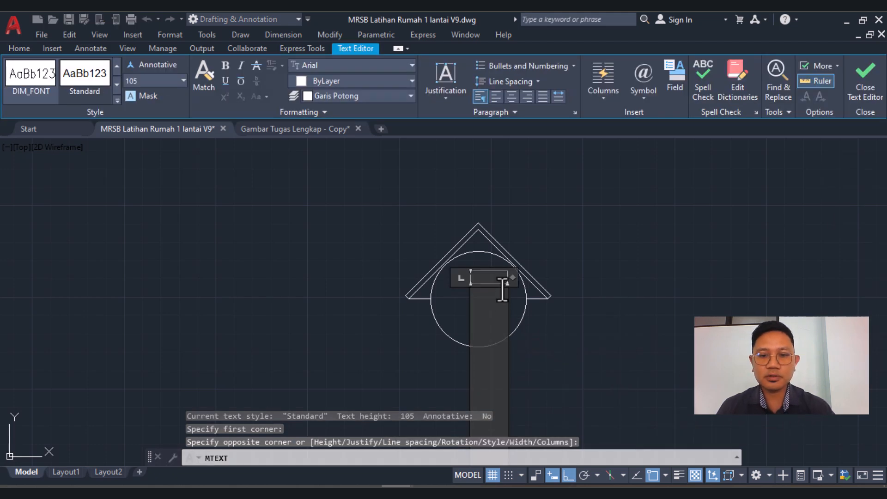
{"action": "scroll", "coordinate": [500, 261], "scroll_direction": "down", "scroll_amount": 5}
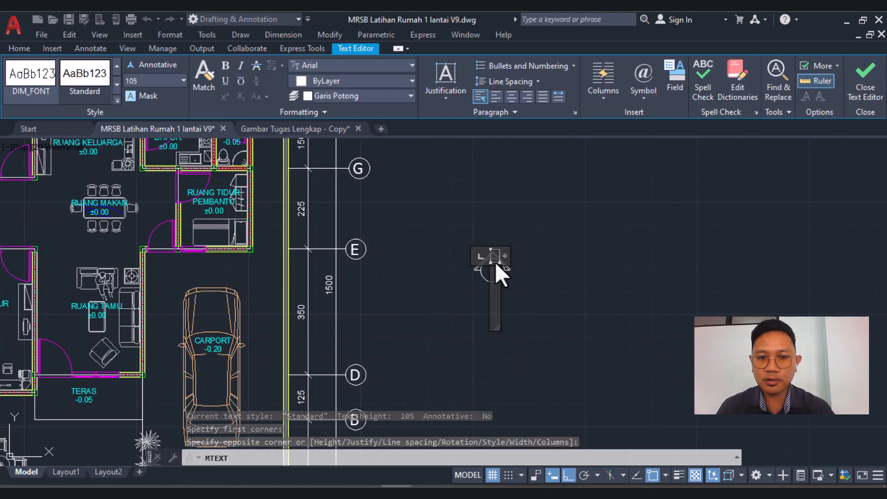
{"action": "type", "text": "A"}
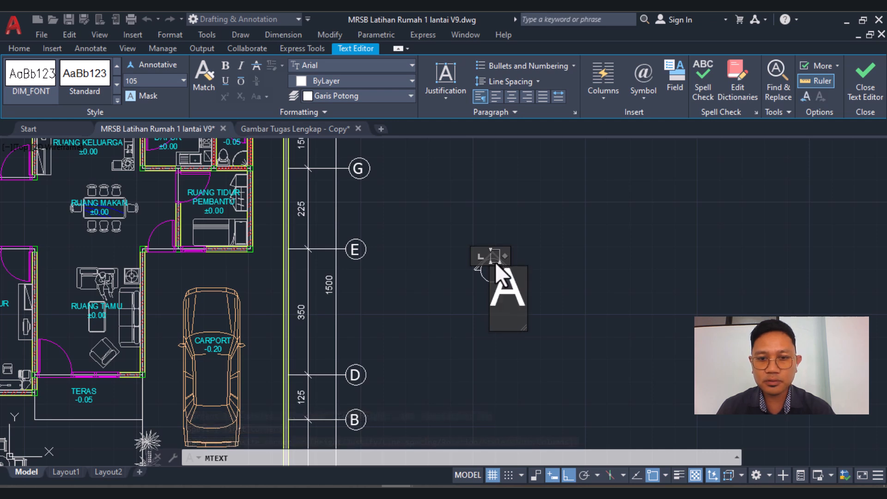
{"action": "left_click", "coordinate": [569, 281]}
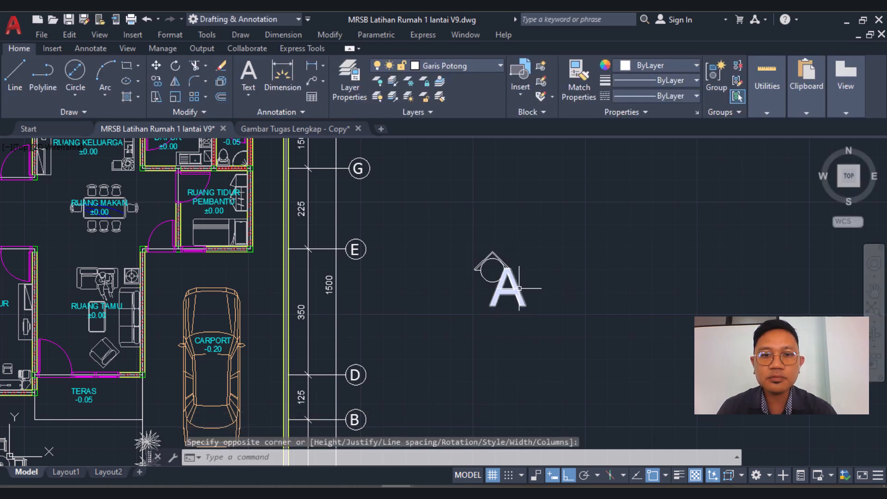
Set the text height of the section marker's letter A to 30
{"action": "left_click", "coordinate": [508, 289]}
{"action": "double_click", "coordinate": [503, 283]}
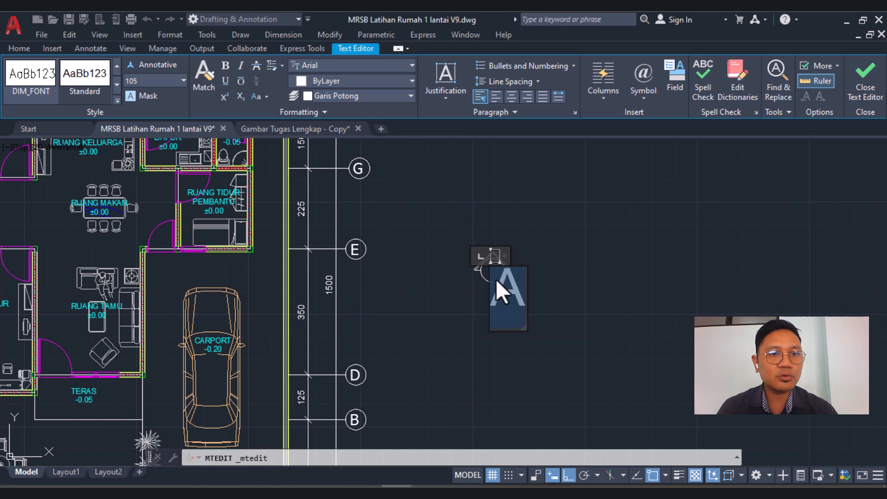
{"action": "left_click", "coordinate": [155, 86]}
{"action": "type", "text": "30"}
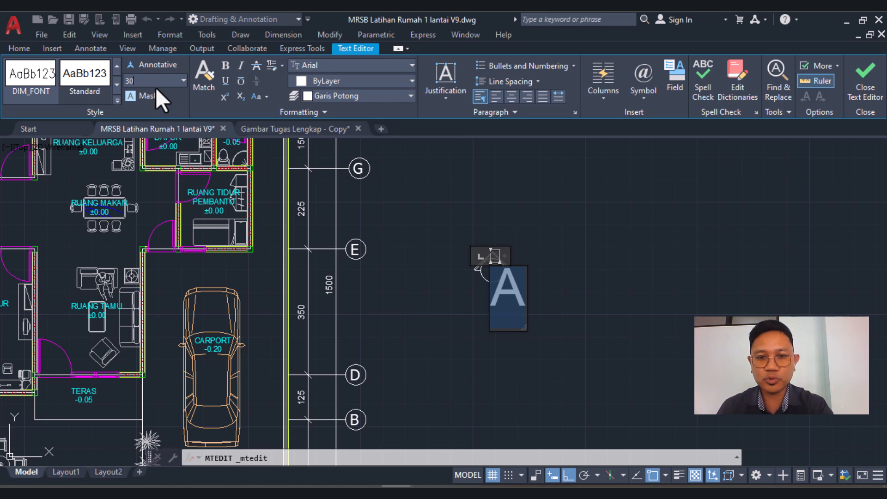
{"action": "key", "text": "Return"}
{"action": "scroll", "coordinate": [492, 273], "scroll_direction": "up", "scroll_amount": 2}
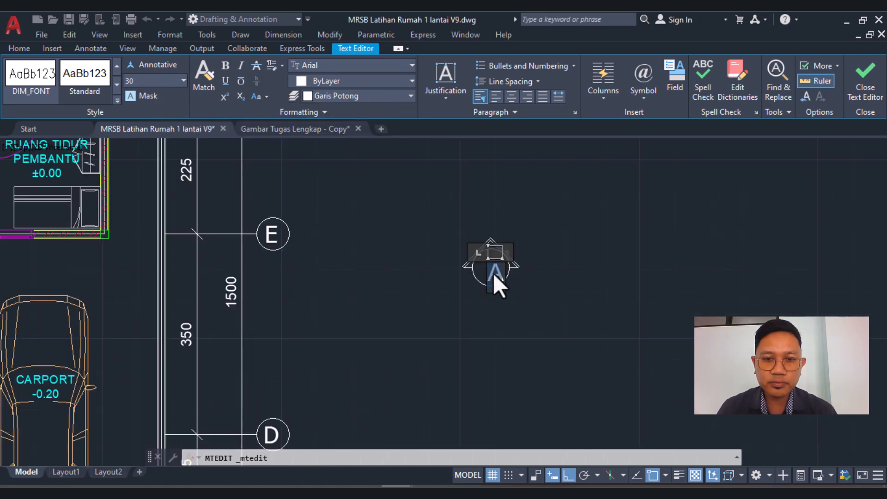
{"action": "left_click", "coordinate": [521, 282]}
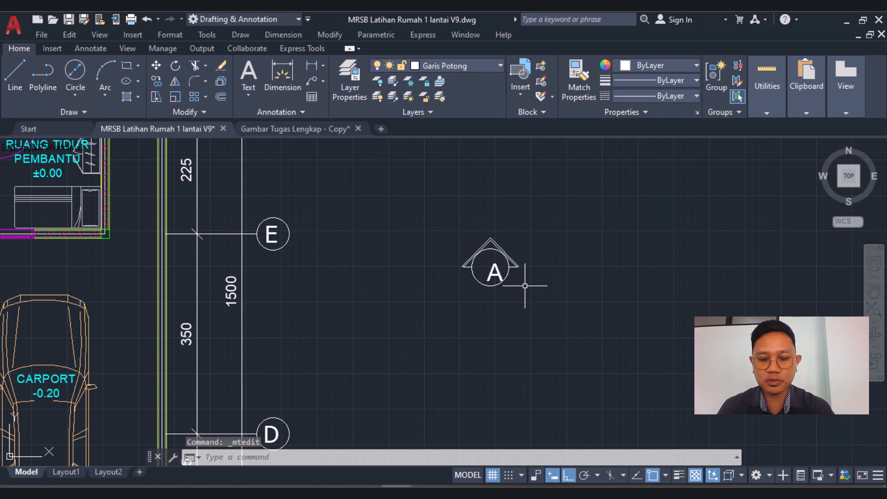
Move the letter A to the middle of the marker's circle, with Ortho off
{"action": "key", "text": "Return"}
{"action": "left_click", "coordinate": [494, 273]}
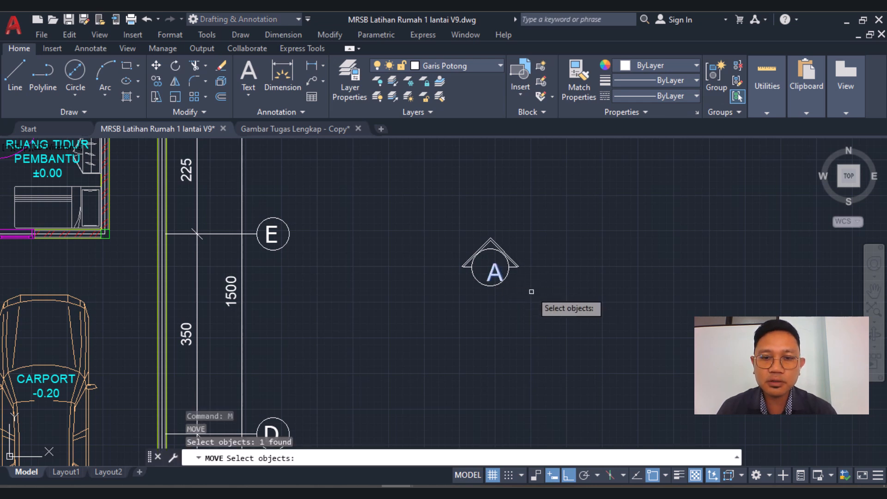
{"action": "key", "text": "Return"}
{"action": "left_click", "coordinate": [578, 329]}
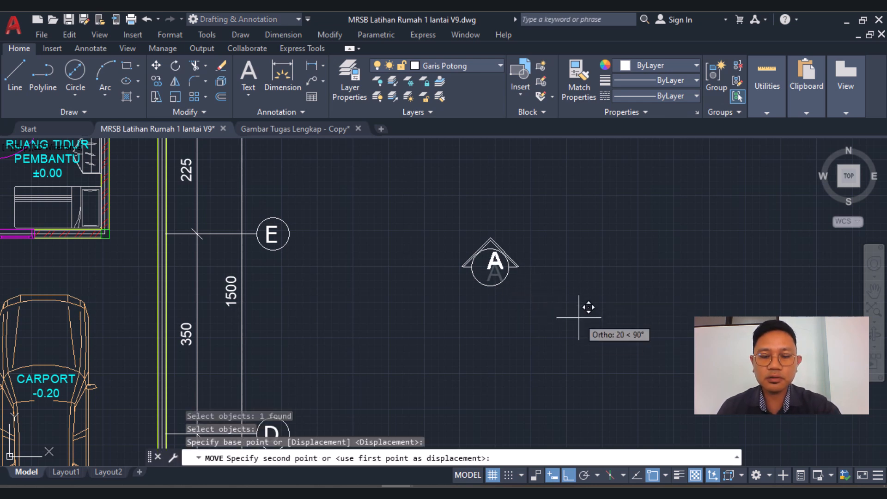
{"action": "key", "text": "F8"}
{"action": "scroll", "coordinate": [573, 314], "scroll_direction": "up", "scroll_amount": 3}
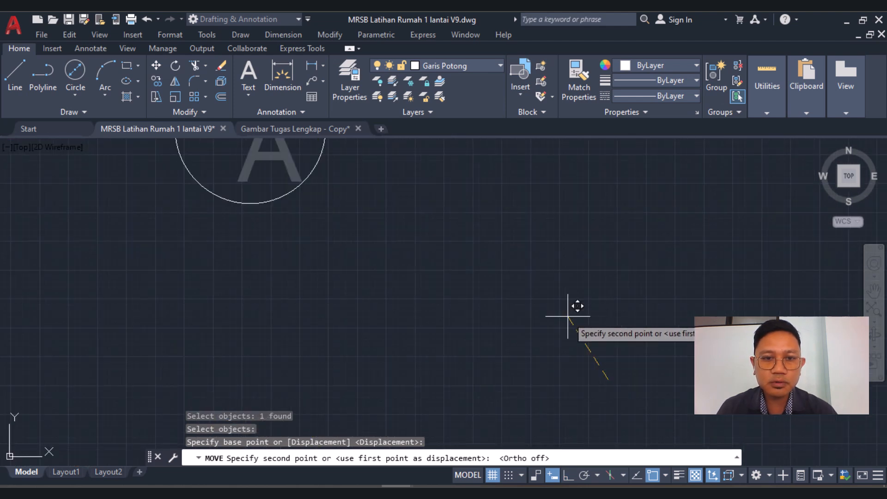
{"action": "left_click", "coordinate": [583, 347]}
{"action": "scroll", "coordinate": [597, 358], "scroll_direction": "down", "scroll_amount": 5}
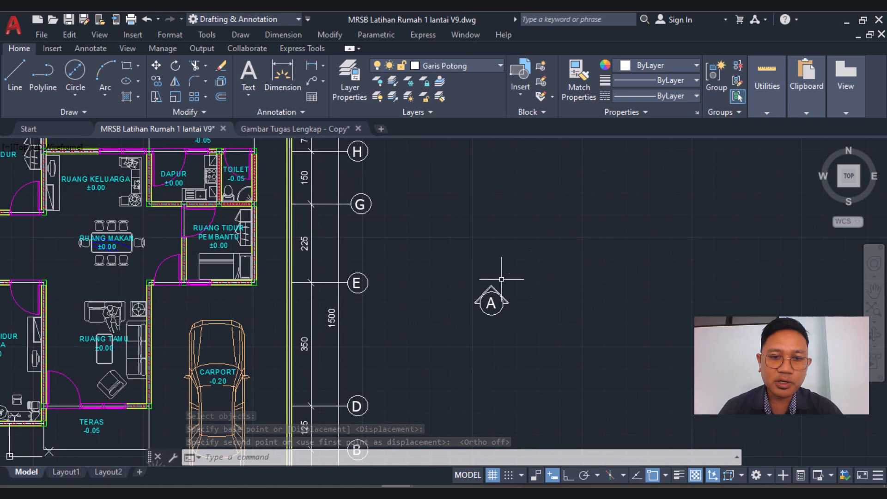
Check the reference plan in ACAD 01_merged.pdf and move the whole section marker just outside the plan's right-hand dimensions, between grid bubbles G and E
{"action": "scroll", "coordinate": [529, 264], "scroll_direction": "down", "scroll_amount": 2}
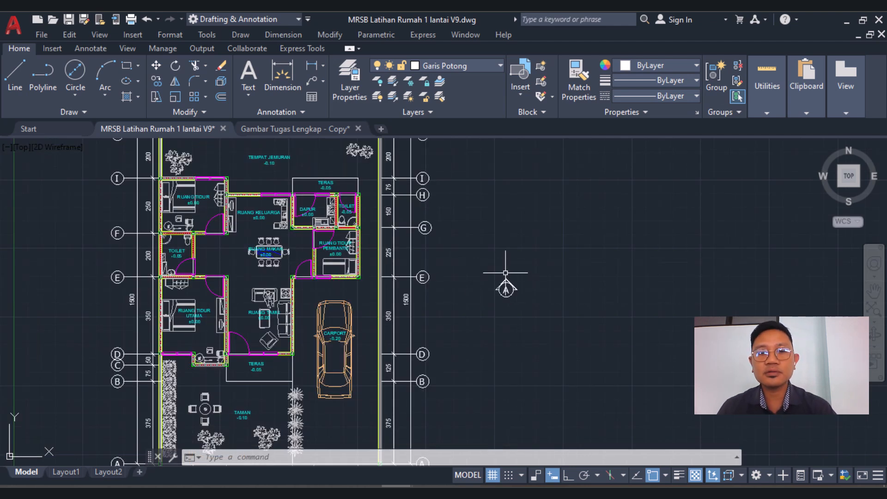
{"action": "key", "text": "alt+Tab"}
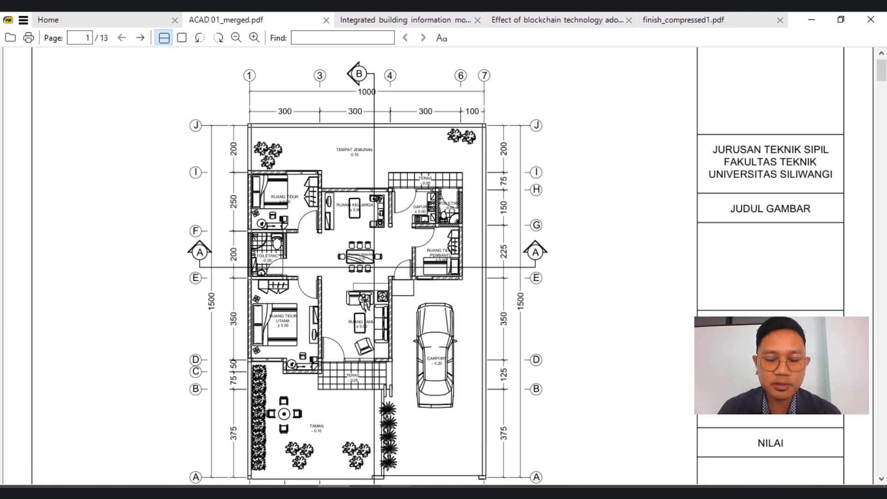
{"action": "left_click", "coordinate": [349, 431]}
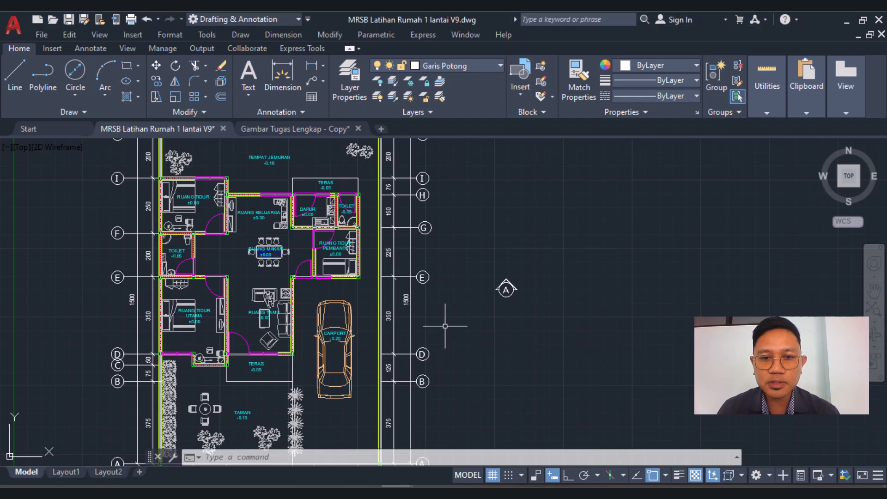
{"action": "type", "text": "m"}
{"action": "key", "text": "Return"}
{"action": "left_click", "coordinate": [478, 262]}
{"action": "left_click", "coordinate": [555, 322]}
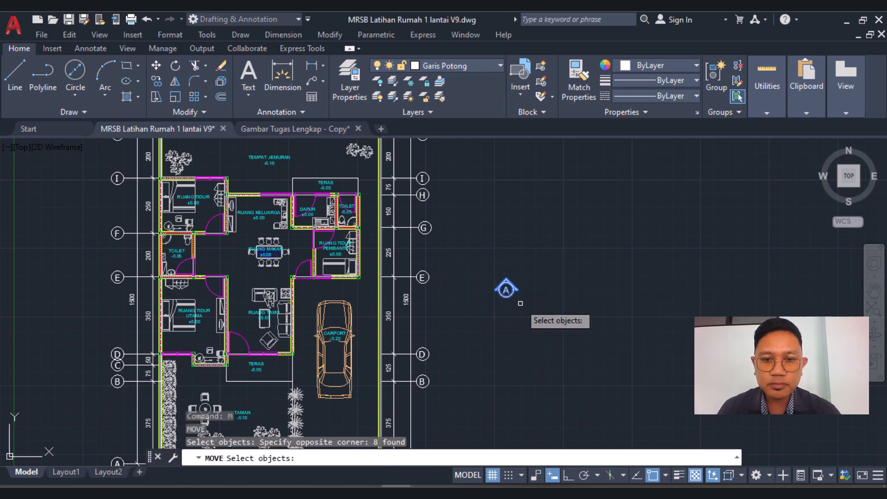
{"action": "scroll", "coordinate": [522, 303], "scroll_direction": "up", "scroll_amount": 2}
{"action": "key", "text": "Return"}
{"action": "left_click", "coordinate": [545, 324]}
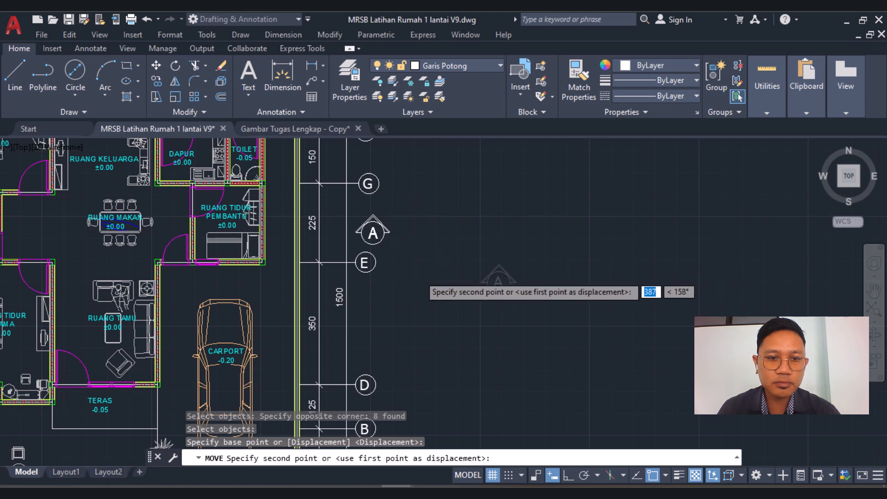
{"action": "scroll", "coordinate": [422, 260], "scroll_direction": "up", "scroll_amount": 4}
{"action": "scroll", "coordinate": [432, 277], "scroll_direction": "down", "scroll_amount": 3}
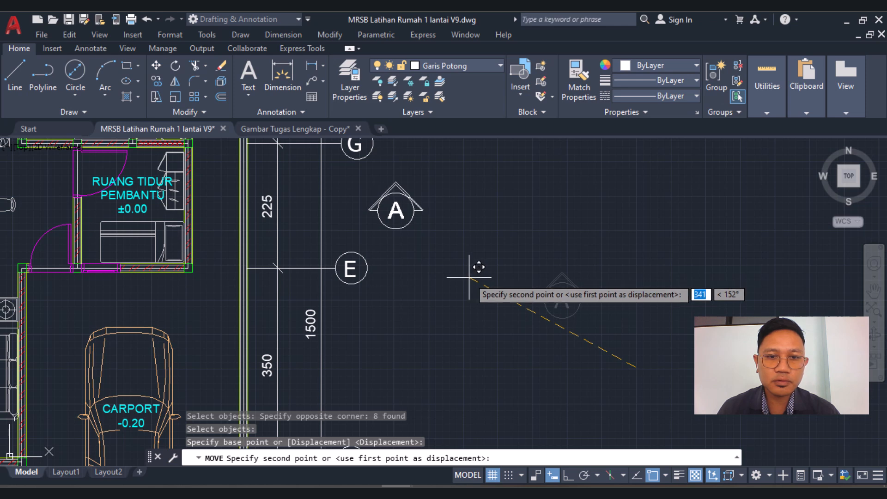
{"action": "left_click", "coordinate": [472, 271]}
{"action": "scroll", "coordinate": [508, 313], "scroll_direction": "down", "scroll_amount": 2}
{"action": "middle_click_drag", "start_coordinate": [491, 308], "coordinate": [638, 289]}
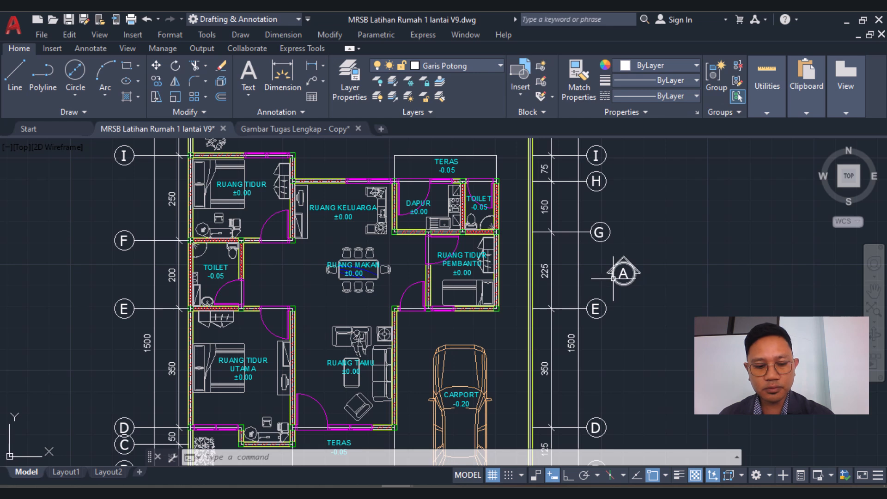
Mirror the section marker about the plan's vertical centreline through the 1000 dimension's midpoint, with Ortho on, keeping the original
{"action": "type", "text": "ir"}
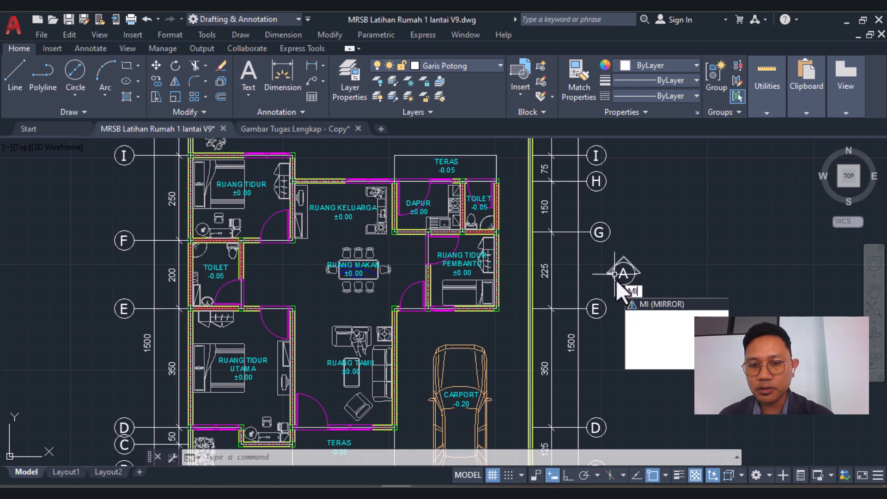
{"action": "key", "text": "Return"}
{"action": "left_click", "coordinate": [658, 247]}
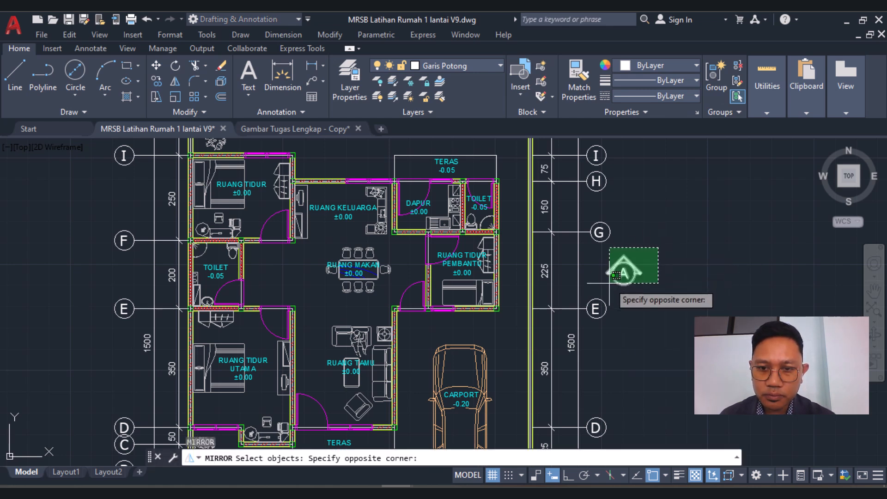
{"action": "left_click", "coordinate": [604, 278]}
{"action": "scroll", "coordinate": [601, 277], "scroll_direction": "down", "scroll_amount": 3}
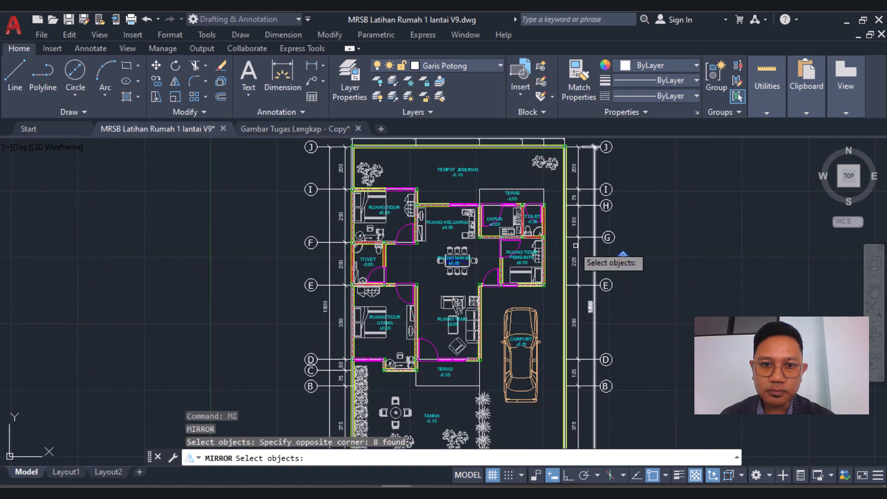
{"action": "scroll", "coordinate": [598, 273], "scroll_direction": "down", "scroll_amount": 2}
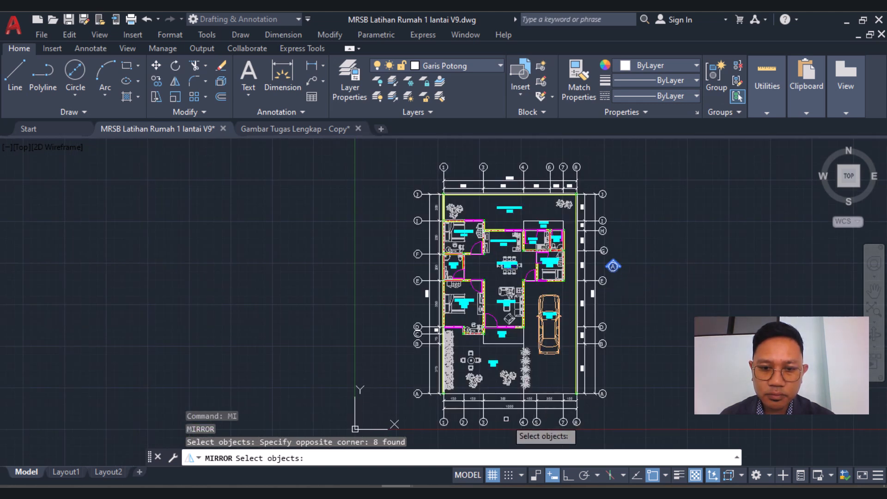
{"action": "key", "text": "Return"}
{"action": "scroll", "coordinate": [508, 409], "scroll_direction": "up", "scroll_amount": 8}
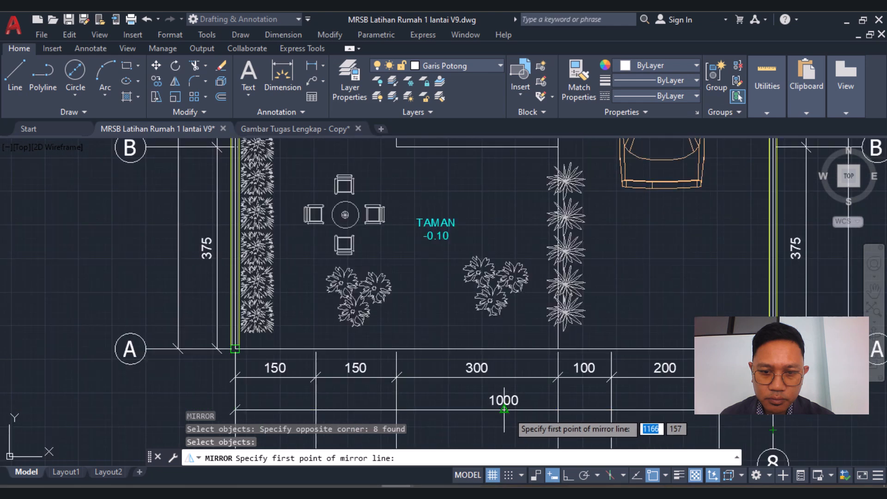
{"action": "left_click", "coordinate": [503, 409]}
{"action": "scroll", "coordinate": [498, 191], "scroll_direction": "down", "scroll_amount": 10}
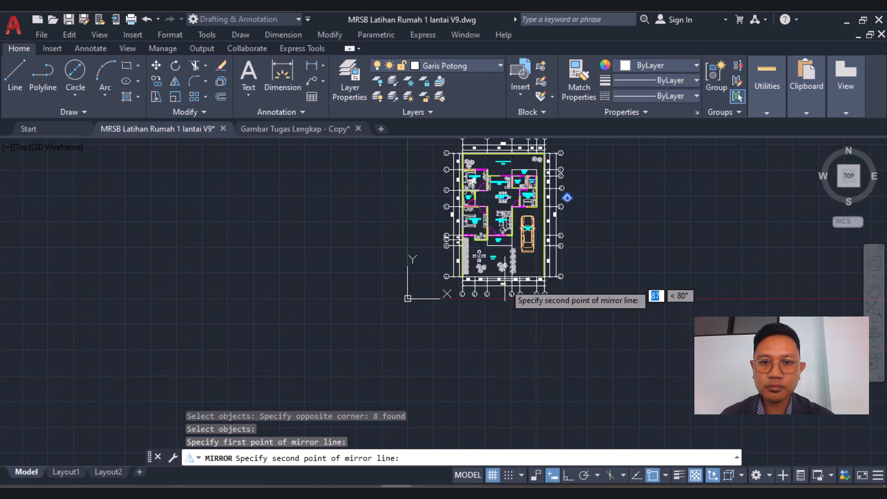
{"action": "scroll", "coordinate": [504, 273], "scroll_direction": "up", "scroll_amount": 3}
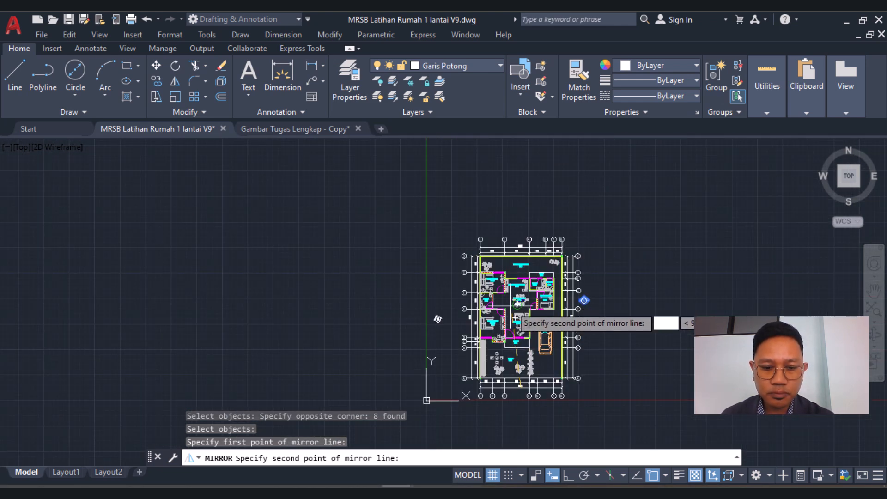
{"action": "key", "text": "F8"}
{"action": "scroll", "coordinate": [517, 294], "scroll_direction": "up", "scroll_amount": 4}
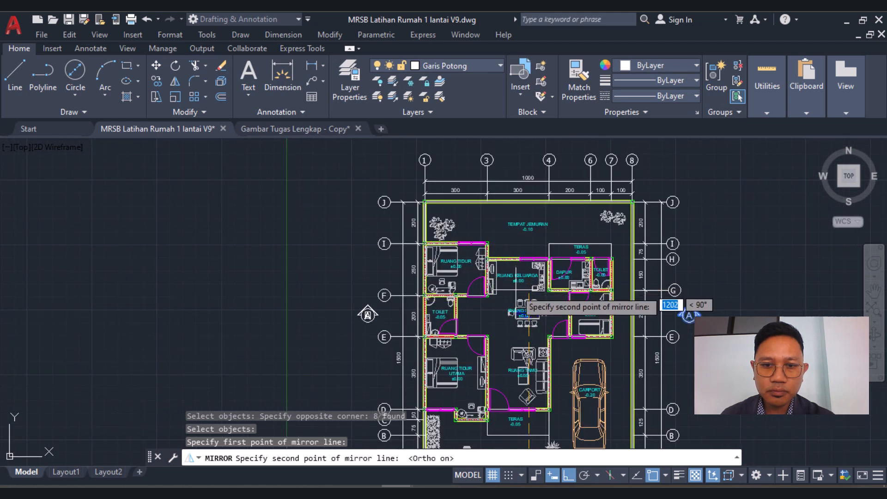
{"action": "left_click", "coordinate": [531, 147]}
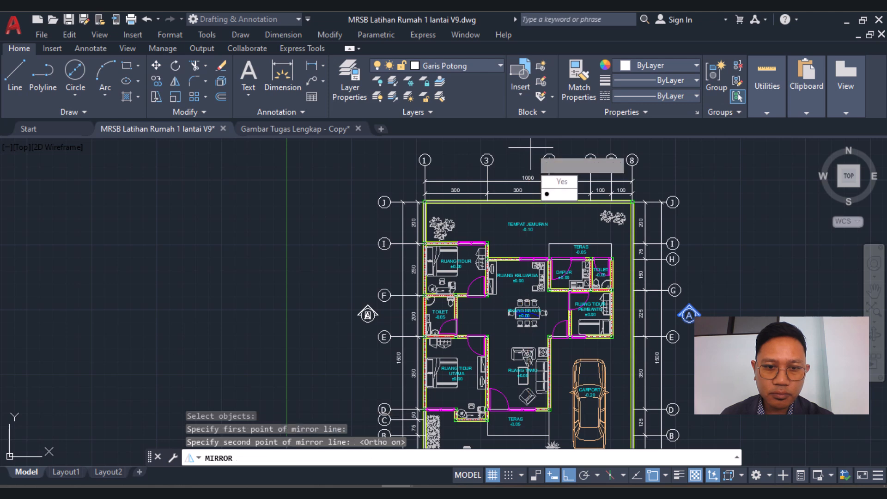
{"action": "key", "text": "Return"}
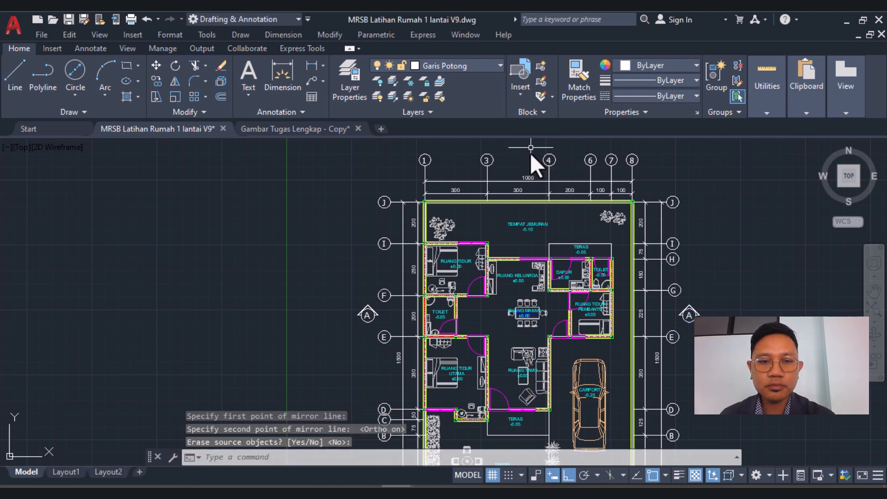
Draw a 20-unit line straight down from the bottom of the circle of the section marker on the plan's west side
{"action": "scroll", "coordinate": [385, 315], "scroll_direction": "up", "scroll_amount": 5}
{"action": "scroll", "coordinate": [384, 310], "scroll_direction": "down", "scroll_amount": 2}
{"action": "scroll", "coordinate": [384, 305], "scroll_direction": "up", "scroll_amount": 2}
{"action": "scroll", "coordinate": [383, 298], "scroll_direction": "down", "scroll_amount": 4}
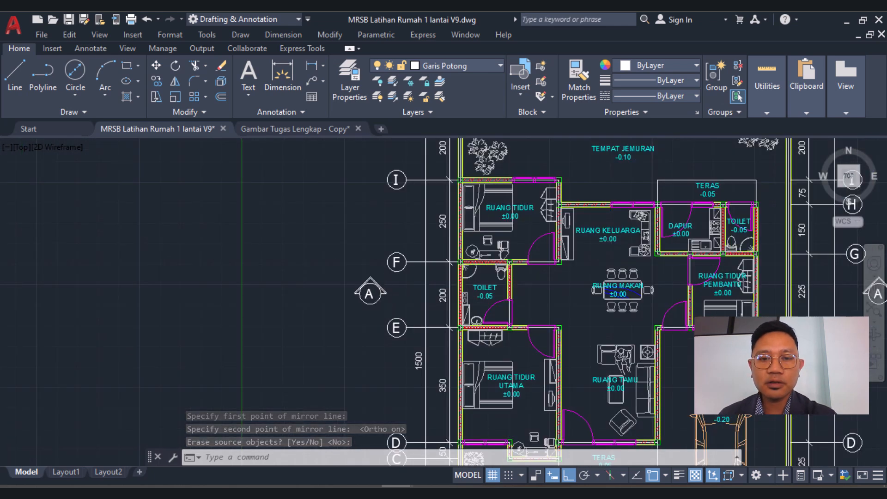
{"action": "scroll", "coordinate": [385, 301], "scroll_direction": "down", "scroll_amount": 2}
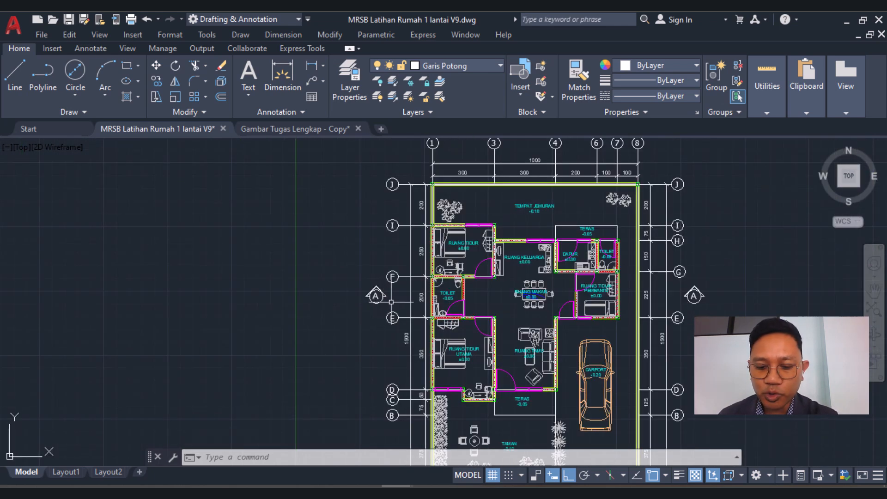
{"action": "type", "text": "l"}
{"action": "key", "text": "Return"}
{"action": "scroll", "coordinate": [385, 309], "scroll_direction": "up", "scroll_amount": 5}
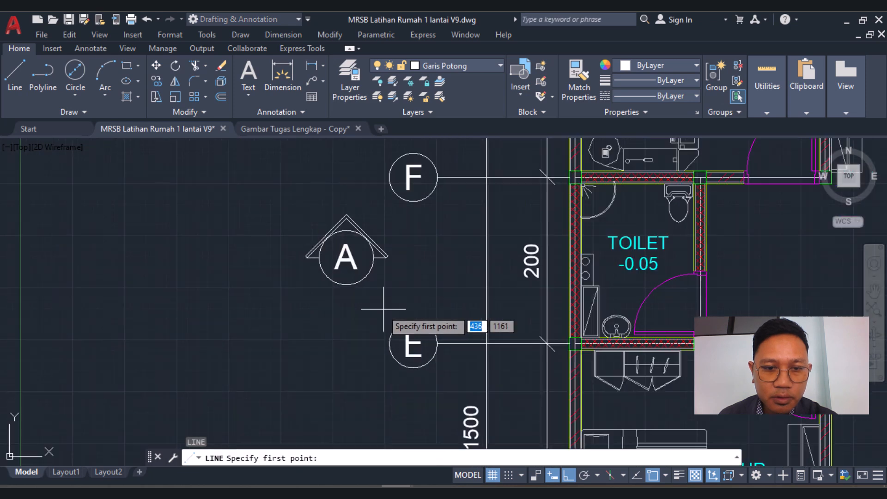
{"action": "left_click", "coordinate": [330, 270]}
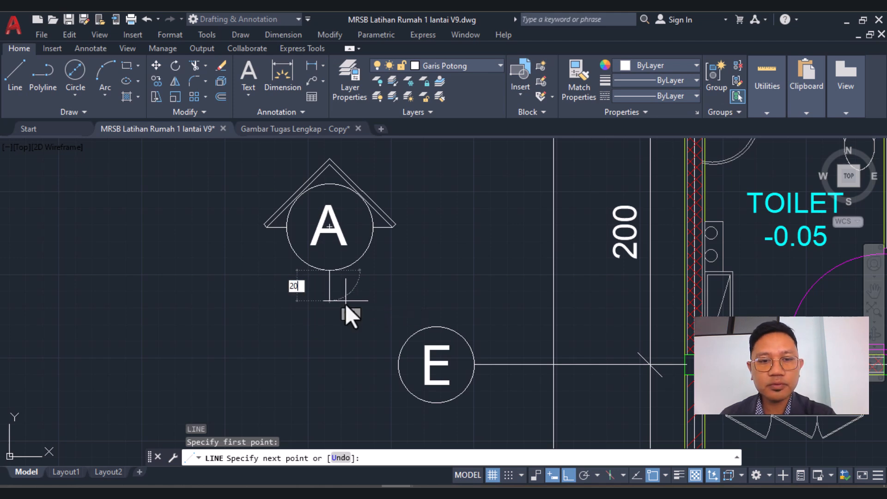
{"action": "type", "text": "20"}
{"action": "key", "text": "Return"}
Continue the section line horizontally across the plan to just past the section marker on the east side
{"action": "scroll", "coordinate": [331, 298], "scroll_direction": "down", "scroll_amount": 5}
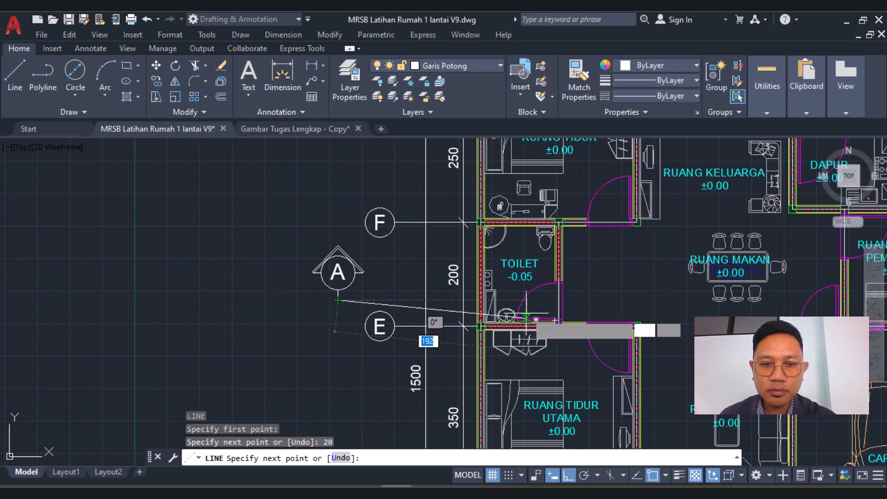
{"action": "scroll", "coordinate": [569, 324], "scroll_direction": "down", "scroll_amount": 3}
{"action": "scroll", "coordinate": [591, 322], "scroll_direction": "up", "scroll_amount": 10}
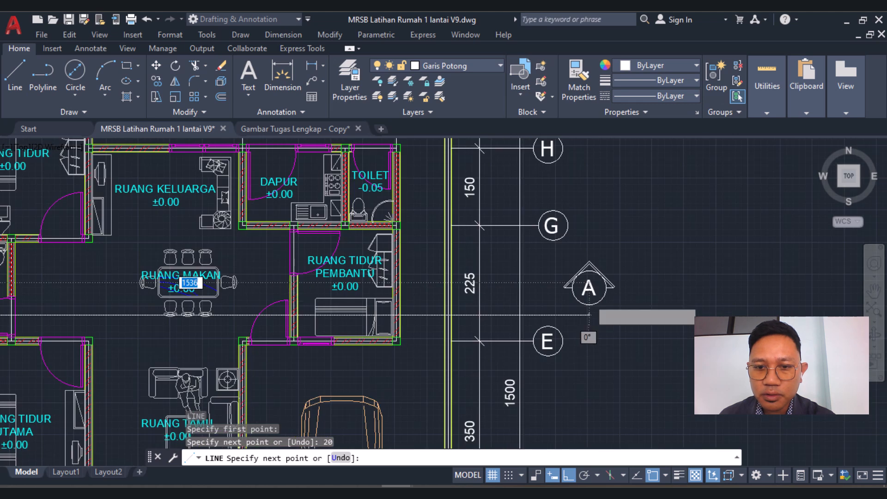
{"action": "scroll", "coordinate": [592, 322], "scroll_direction": "up", "scroll_amount": 2}
{"action": "scroll", "coordinate": [591, 305], "scroll_direction": "down", "scroll_amount": 2}
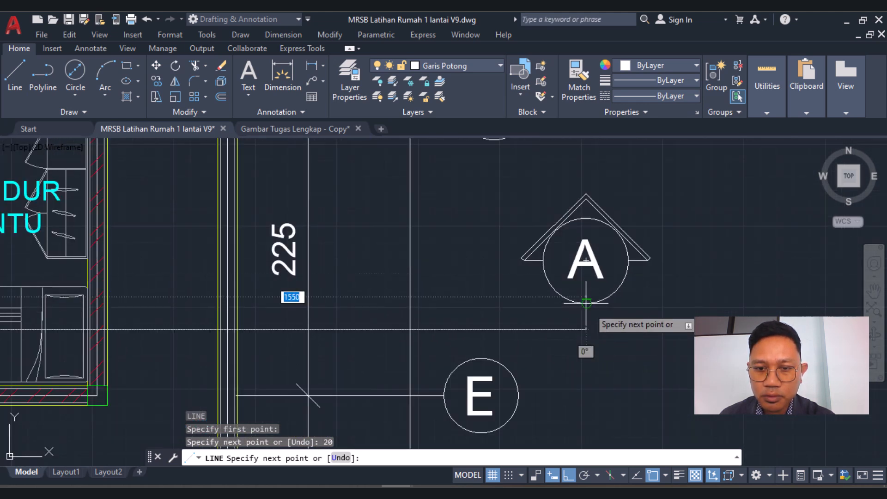
{"action": "left_click", "coordinate": [651, 329]}
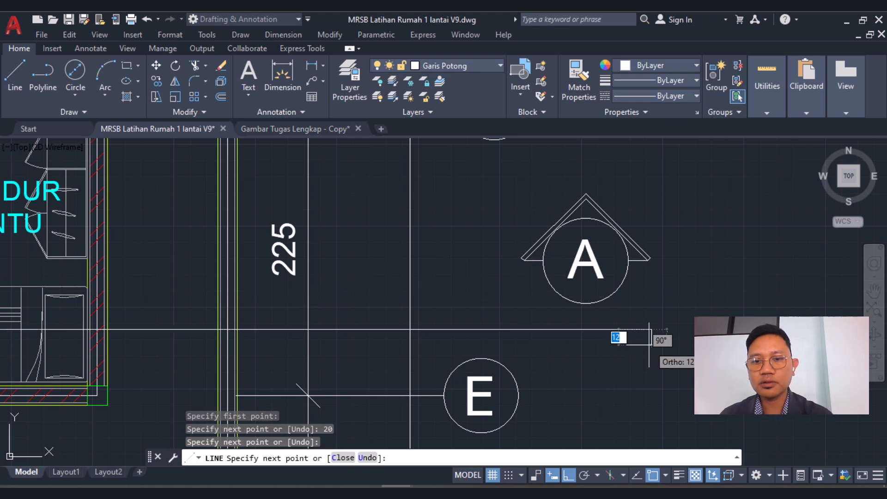
{"action": "key", "text": "Return"}
Draw a vertical line from the east marker's circle down to the section line and trim the section line's overhang beyond it
{"action": "key", "text": "Return"}
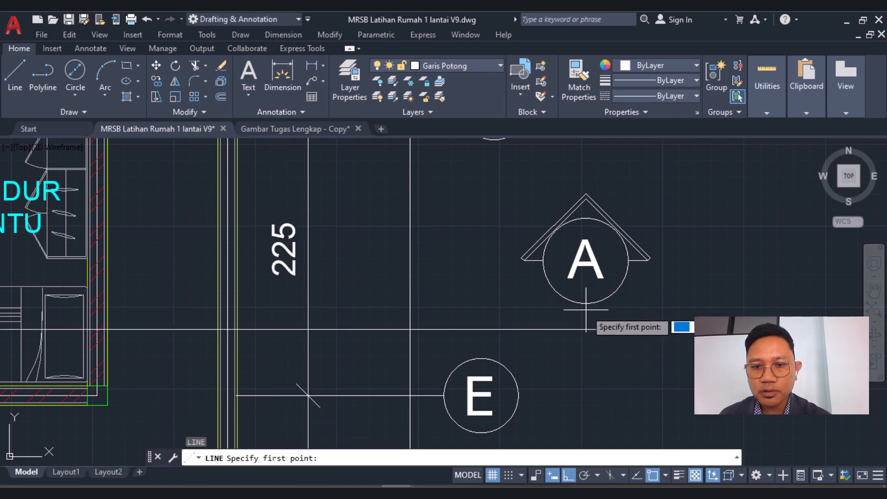
{"action": "left_click", "coordinate": [586, 304]}
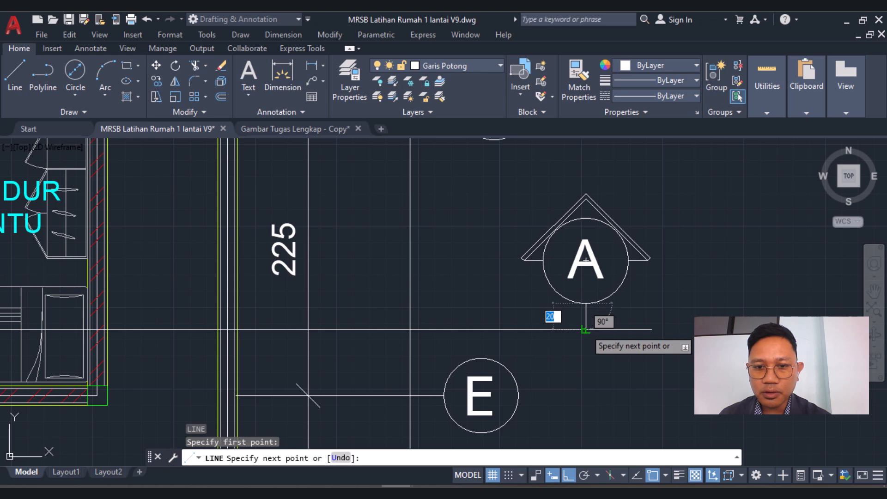
{"action": "left_click", "coordinate": [586, 329]}
{"action": "key", "text": "Escape"}
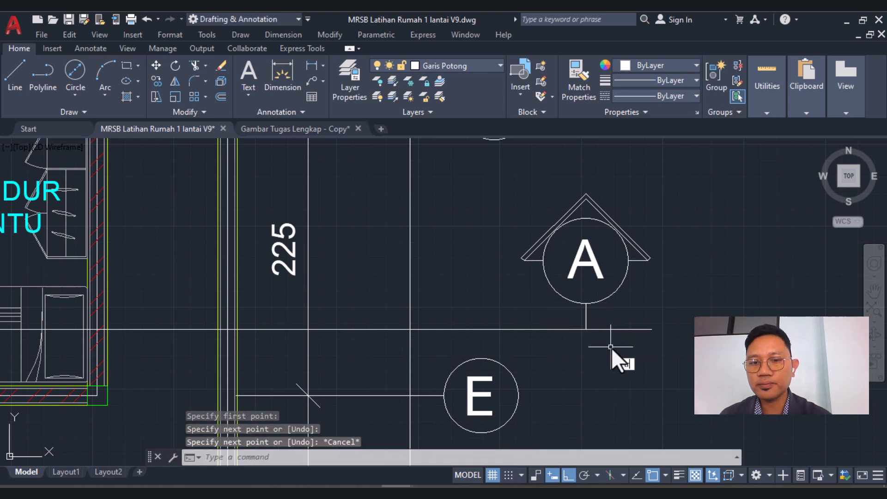
{"action": "key", "text": "Return"}
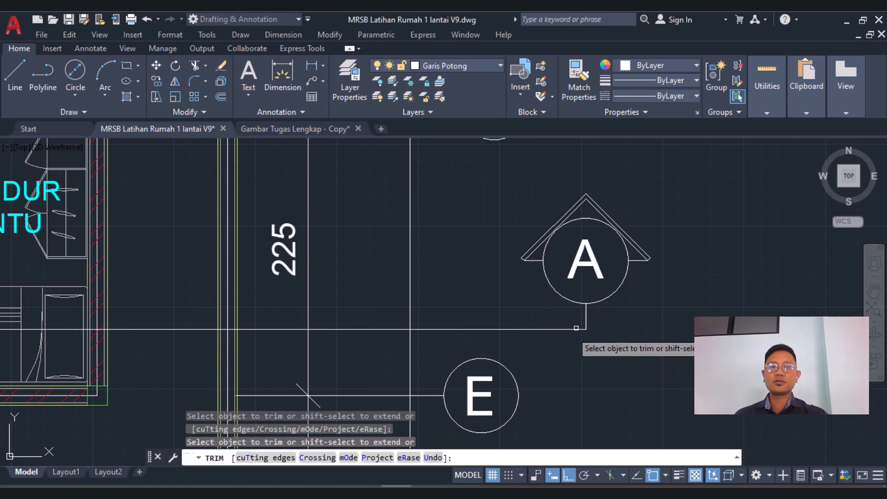
{"action": "key", "text": "Escape"}
Review section line A across the plan and examine the section B marker and line in ACAD 01_merged.pdf
{"action": "scroll", "coordinate": [594, 302], "scroll_direction": "down", "scroll_amount": 7}
{"action": "scroll", "coordinate": [622, 283], "scroll_direction": "down", "scroll_amount": 5}
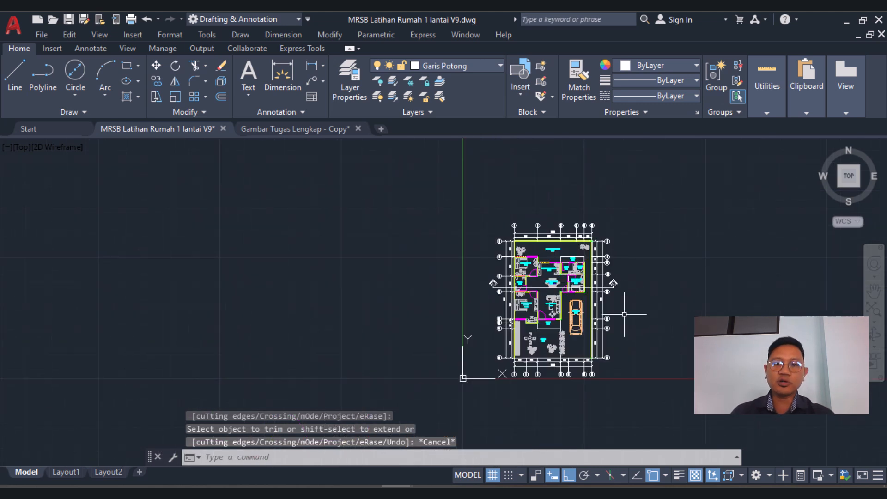
{"action": "scroll", "coordinate": [586, 304], "scroll_direction": "up", "scroll_amount": 6}
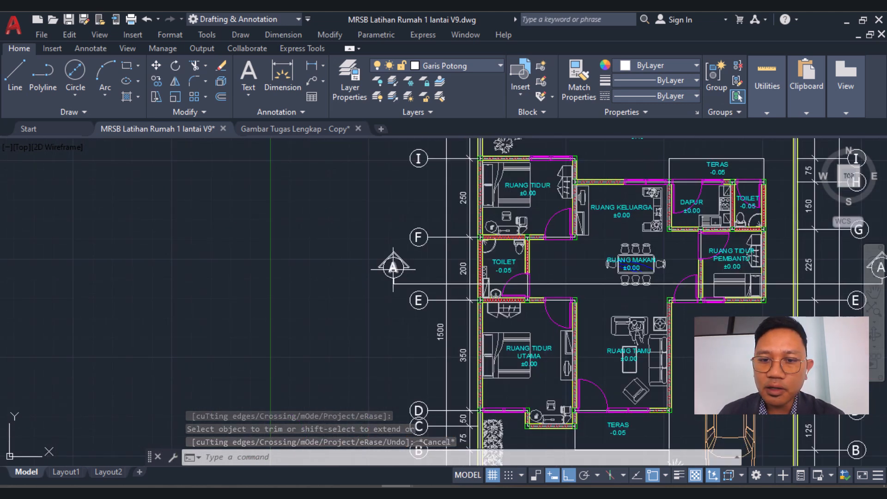
{"action": "scroll", "coordinate": [571, 285], "scroll_direction": "down", "scroll_amount": 4}
{"action": "scroll", "coordinate": [571, 285], "scroll_direction": "up", "scroll_amount": 2}
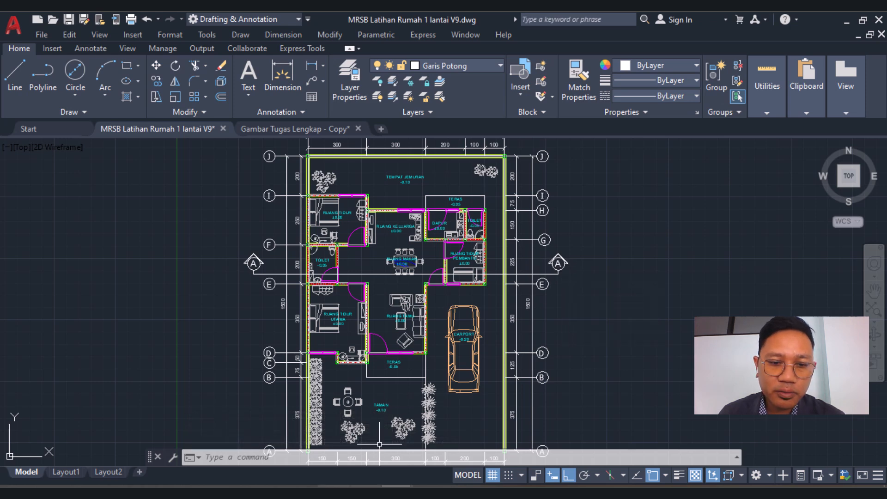
{"action": "key", "text": "alt+Tab"}
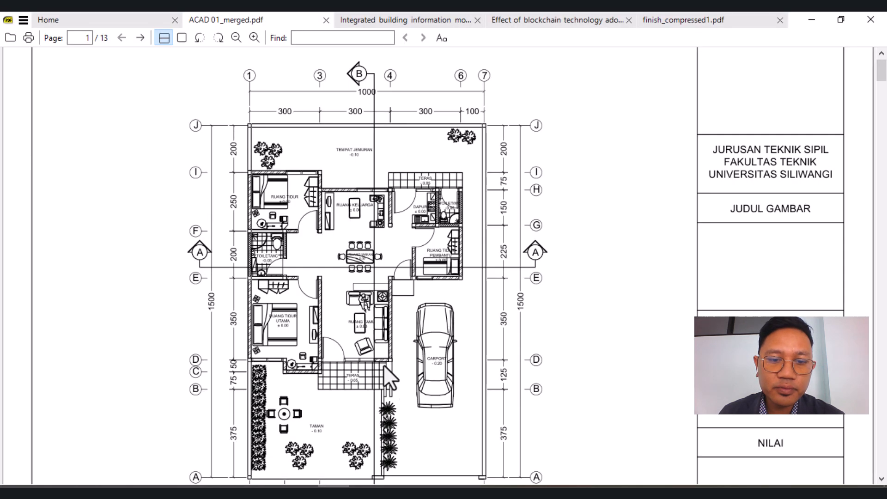
{"action": "scroll", "coordinate": [385, 283], "scroll_direction": "down", "scroll_amount": 2}
{"action": "scroll", "coordinate": [385, 284], "scroll_direction": "up", "scroll_amount": 1}
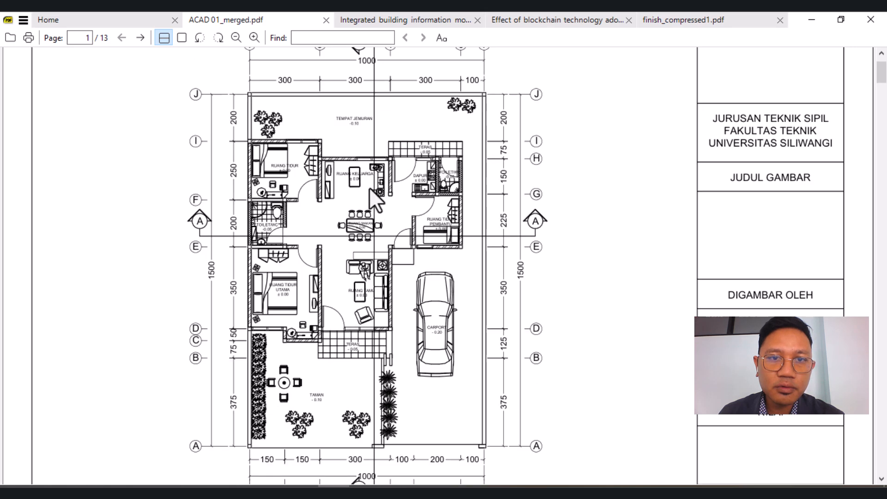
{"action": "scroll", "coordinate": [385, 234], "scroll_direction": "up", "scroll_amount": 1}
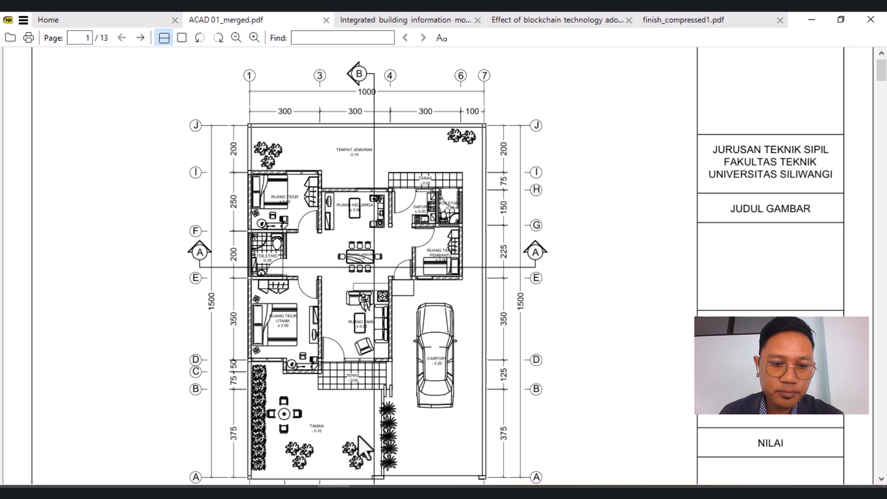
{"action": "key", "text": "alt+Tab"}
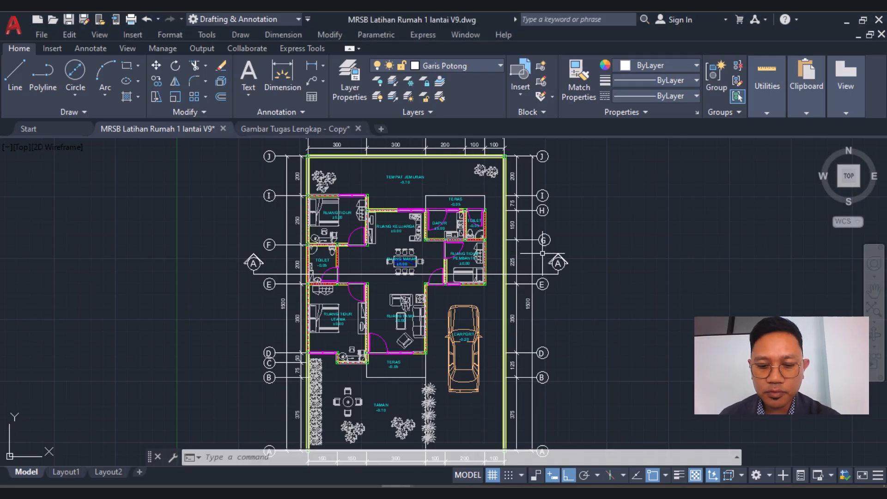
Copy the east section marker with its short vertical line to above the plan, between grid bubbles 3 and 4, with Ortho off
{"action": "type", "text": "o"}
{"action": "key", "text": "Return"}
{"action": "scroll", "coordinate": [562, 273], "scroll_direction": "up", "scroll_amount": 5}
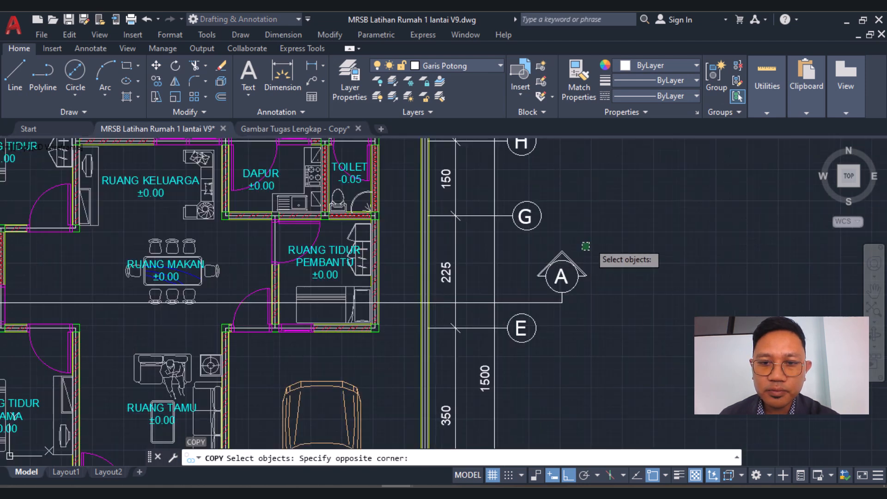
{"action": "left_click", "coordinate": [589, 242]}
{"action": "left_click", "coordinate": [535, 296]}
{"action": "key", "text": "Return"}
{"action": "left_click", "coordinate": [614, 337]}
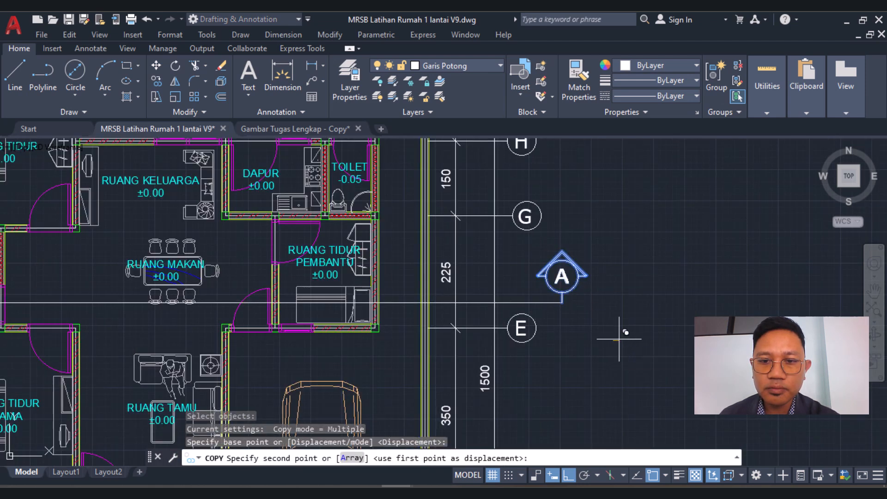
{"action": "scroll", "coordinate": [615, 346], "scroll_direction": "down", "scroll_amount": 3}
{"action": "scroll", "coordinate": [642, 282], "scroll_direction": "down", "scroll_amount": 5}
{"action": "scroll", "coordinate": [555, 259], "scroll_direction": "up", "scroll_amount": 7}
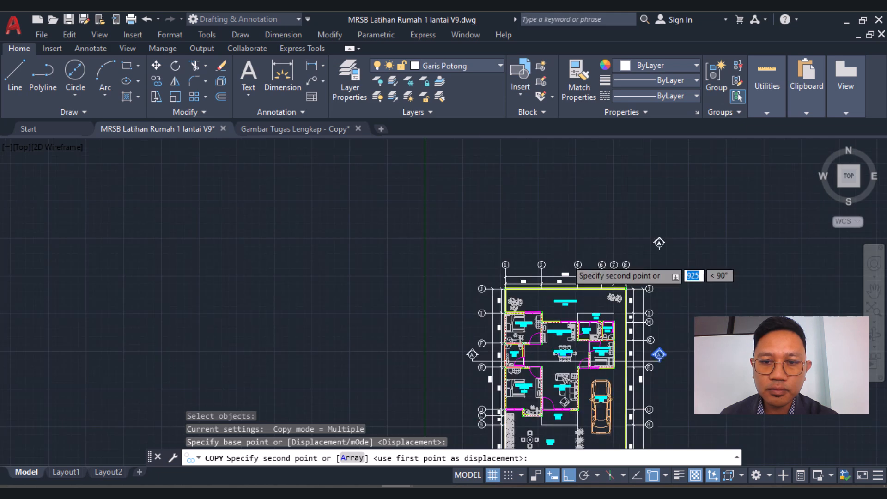
{"action": "scroll", "coordinate": [572, 252], "scroll_direction": "down", "scroll_amount": 4}
{"action": "key", "text": "F8"}
{"action": "scroll", "coordinate": [580, 259], "scroll_direction": "up", "scroll_amount": 2}
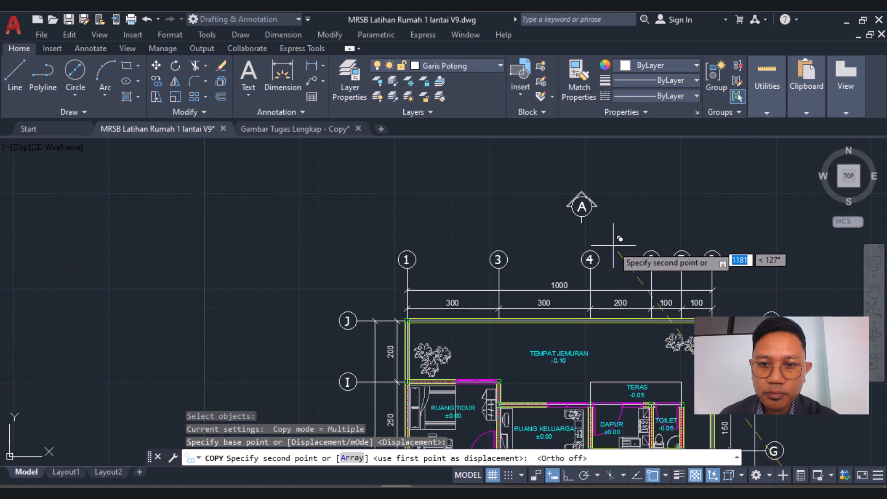
{"action": "left_click", "coordinate": [610, 234]}
{"action": "key", "text": "Escape"}
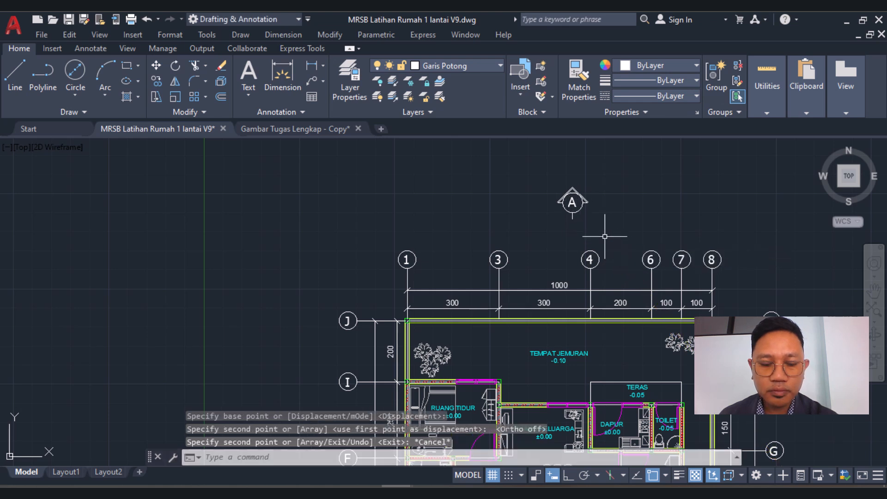
Rotate the copied section marker and its short line above the plan 90° counterclockwise with Ortho on
{"action": "type", "text": "ro"}
{"action": "key", "text": "Return"}
{"action": "left_click", "coordinate": [605, 152]}
{"action": "left_click", "coordinate": [531, 234]}
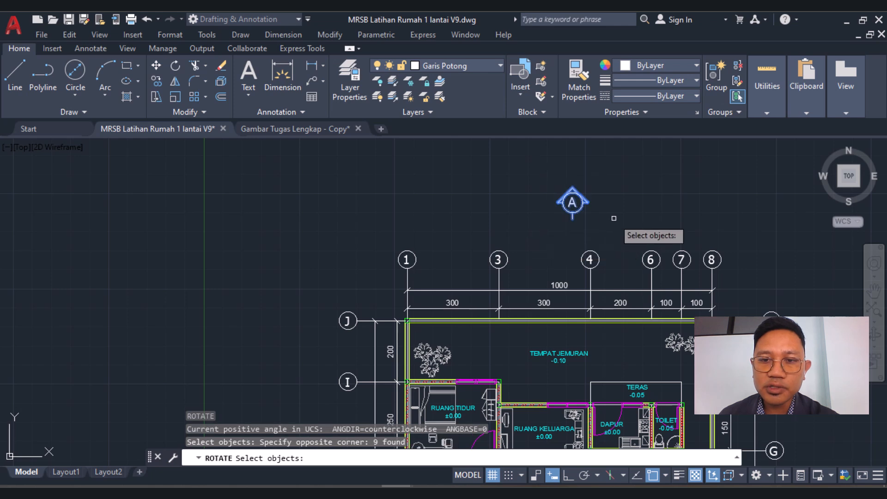
{"action": "key", "text": "Return"}
{"action": "left_click", "coordinate": [621, 224]}
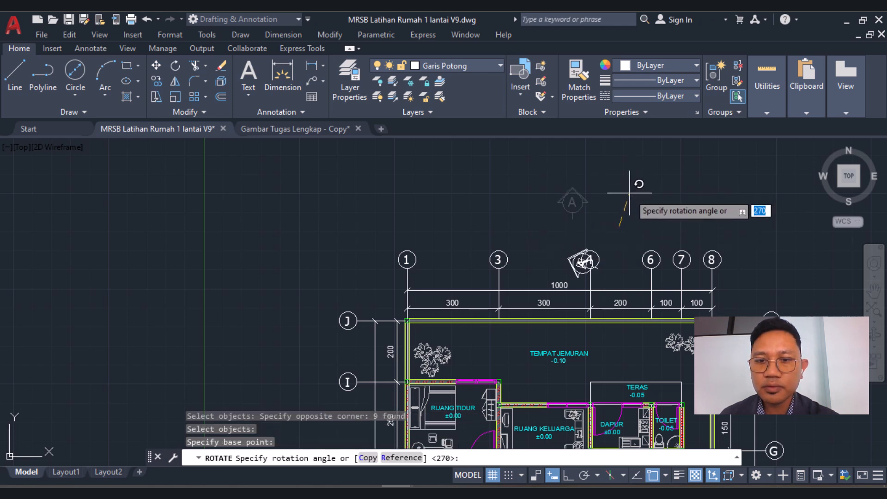
{"action": "key", "text": "F8"}
{"action": "left_click", "coordinate": [623, 183]}
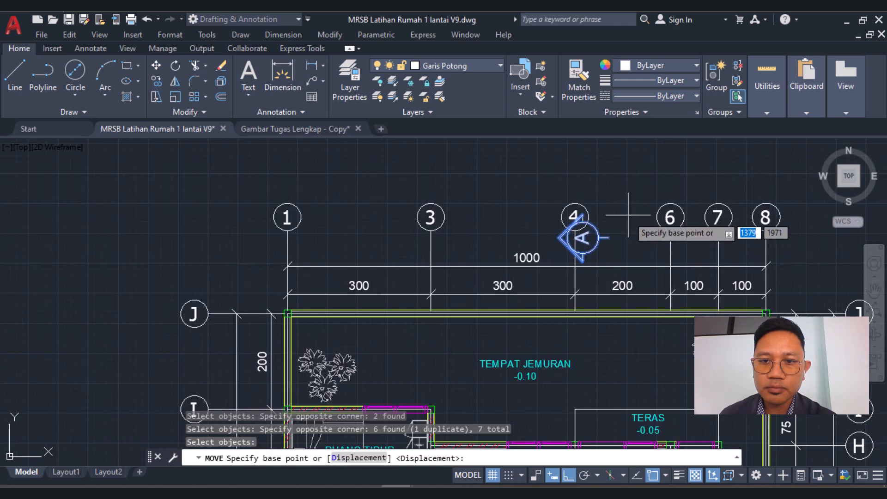
Move the rotated marker above the plan, between grid bubbles 3 and 4, with Ortho off
{"action": "left_click", "coordinate": [627, 196]}
{"action": "key", "text": "F8"}
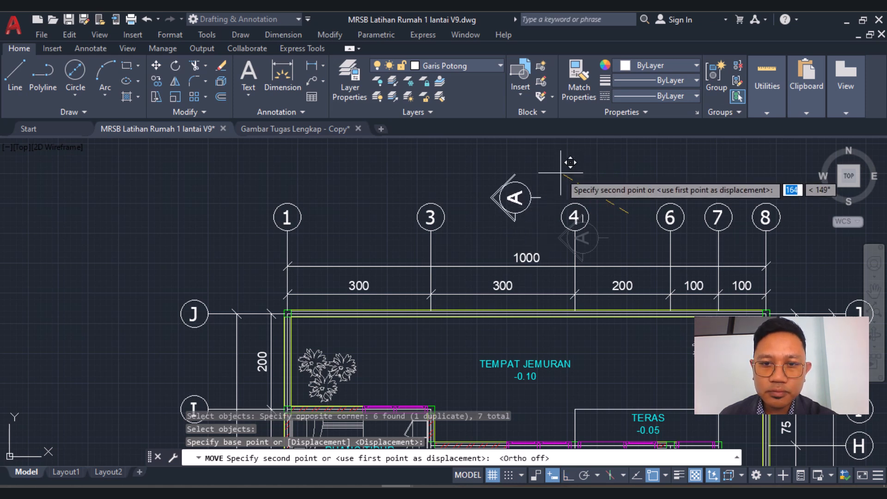
{"action": "scroll", "coordinate": [573, 171], "scroll_direction": "down", "scroll_amount": 4}
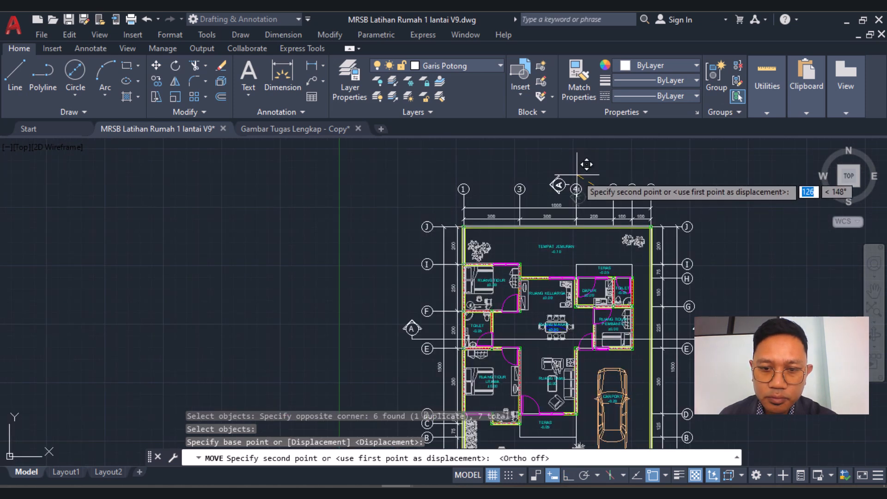
{"action": "scroll", "coordinate": [586, 165], "scroll_direction": "up", "scroll_amount": 5}
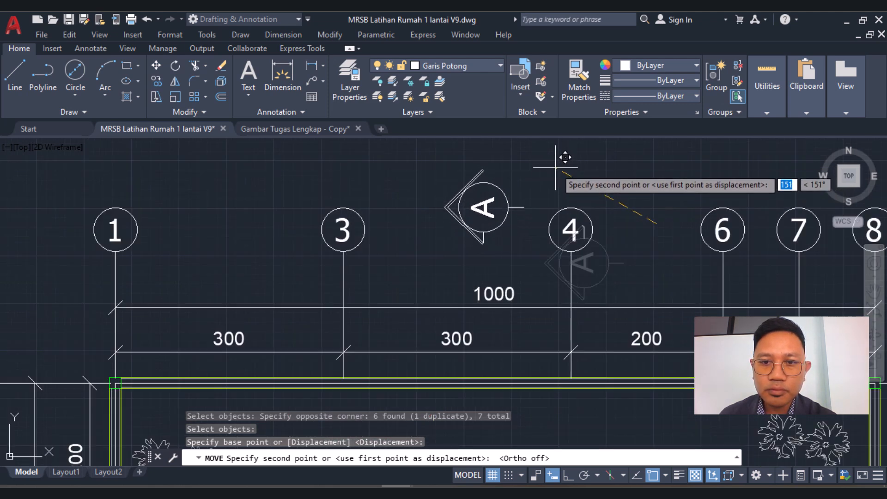
{"action": "left_click", "coordinate": [485, 232]}
{"action": "scroll", "coordinate": [487, 227], "scroll_direction": "down", "scroll_amount": 5}
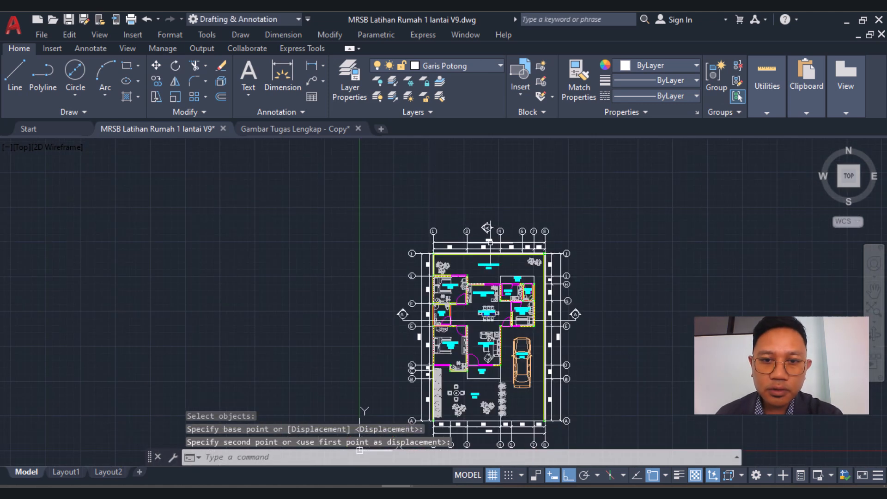
{"action": "scroll", "coordinate": [489, 229], "scroll_direction": "up", "scroll_amount": 2}
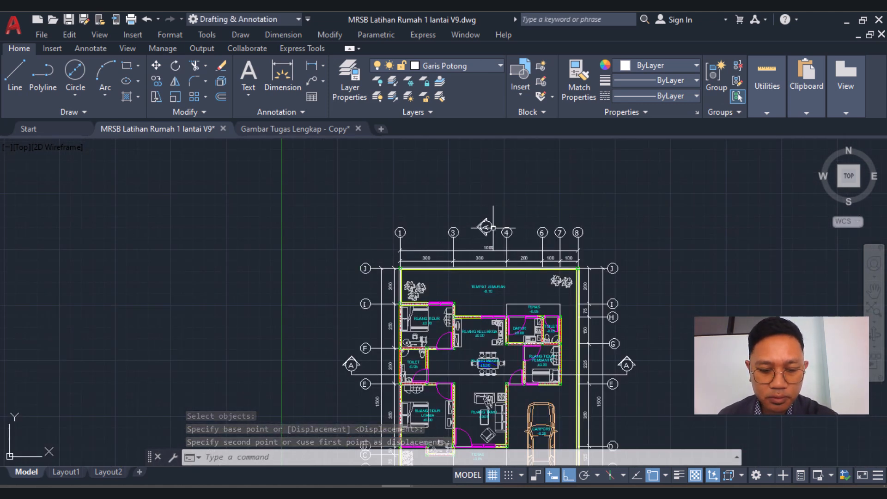
{"action": "key", "text": "Escape"}
Rotate only the letter A inside the moved marker by 270° so it reads upright
{"action": "scroll", "coordinate": [492, 228], "scroll_direction": "up", "scroll_amount": 8}
{"action": "scroll", "coordinate": [458, 237], "scroll_direction": "down", "scroll_amount": 4}
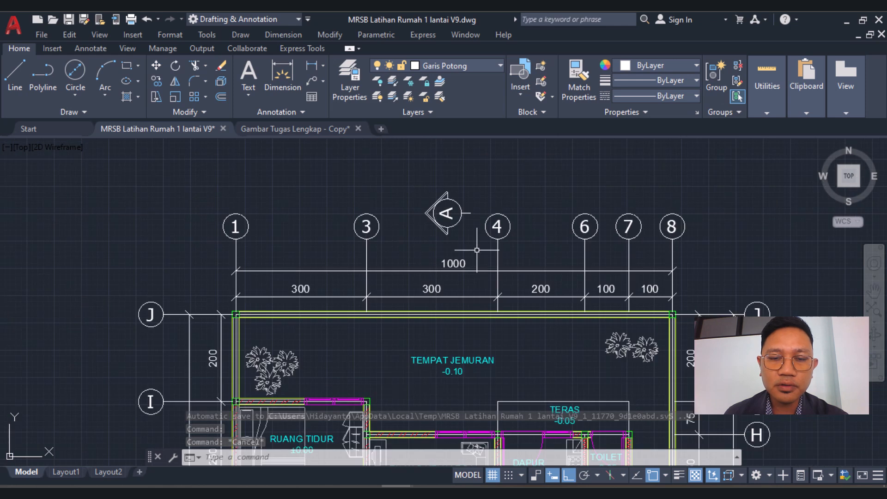
{"action": "scroll", "coordinate": [456, 238], "scroll_direction": "down", "scroll_amount": 4}
{"action": "scroll", "coordinate": [452, 234], "scroll_direction": "up", "scroll_amount": 8}
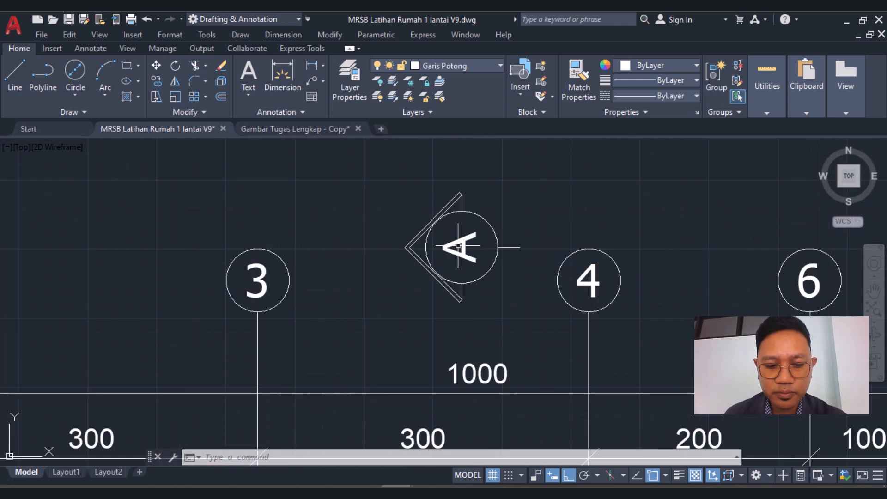
{"action": "type", "text": "ro"}
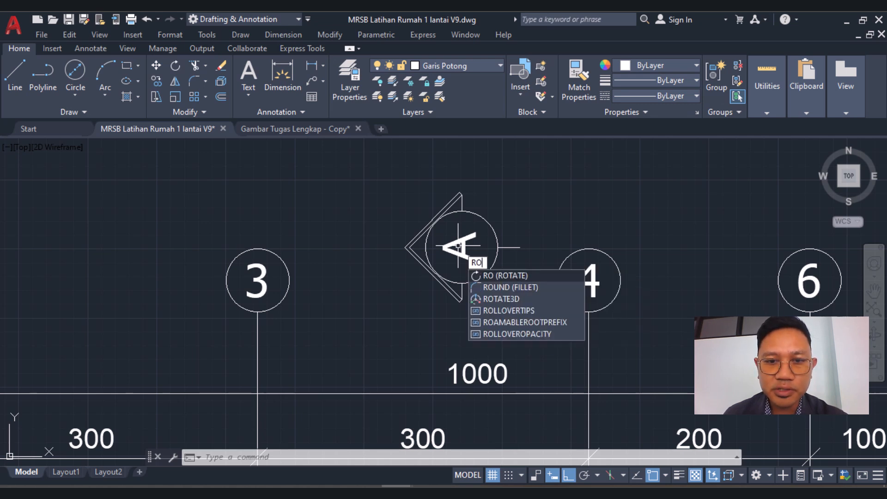
{"action": "key", "text": "Return"}
{"action": "left_click", "coordinate": [460, 246]}
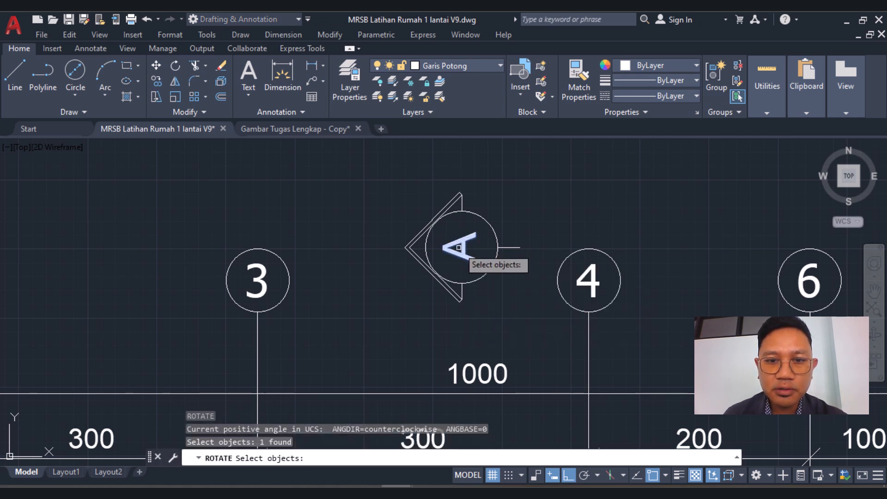
{"action": "key", "text": "Return"}
{"action": "left_click", "coordinate": [459, 246]}
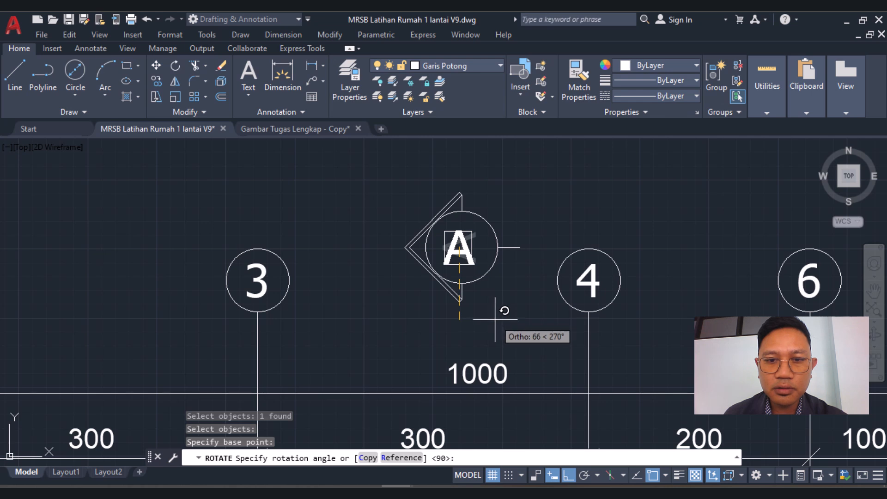
{"action": "key", "text": "Escape"}
Move the upright letter A to the centre of its marker circle with Ortho off
{"action": "type", "text": "m"}
{"action": "key", "text": "Return"}
{"action": "left_click", "coordinate": [459, 248]}
{"action": "key", "text": "Return"}
{"action": "left_click", "coordinate": [620, 201]}
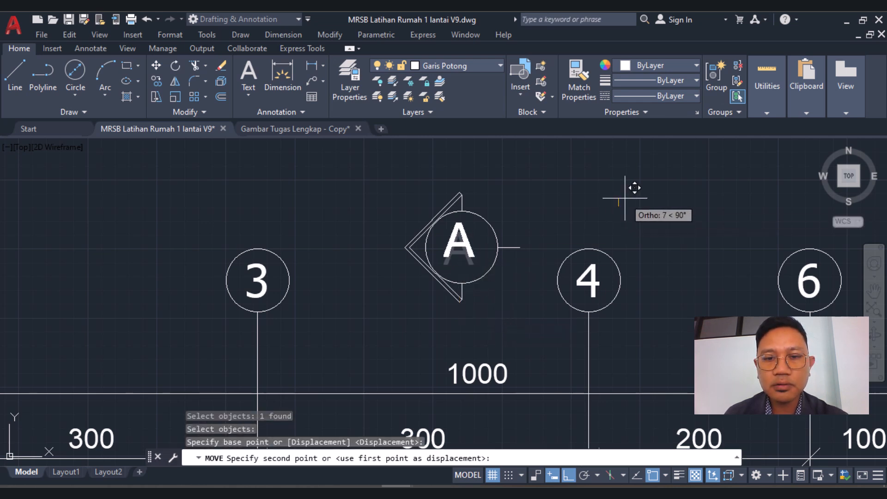
{"action": "key", "text": "F8"}
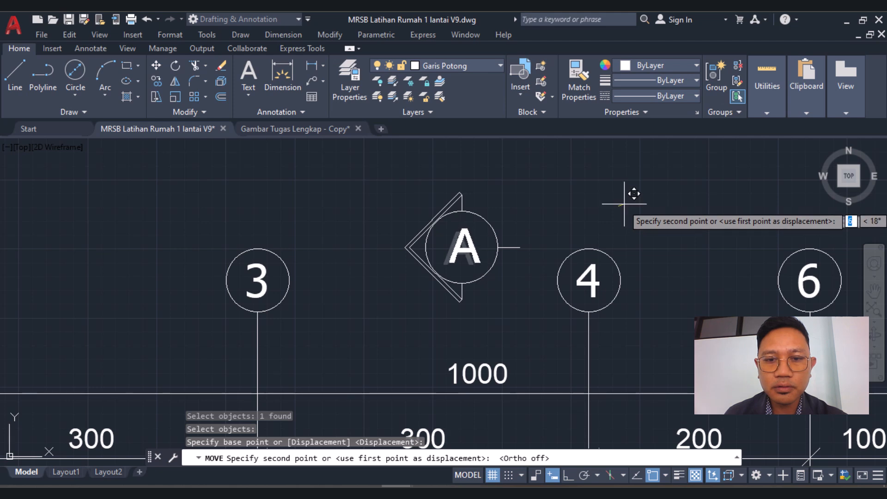
{"action": "left_click", "coordinate": [623, 203]}
{"action": "scroll", "coordinate": [424, 274], "scroll_direction": "down", "scroll_amount": 3}
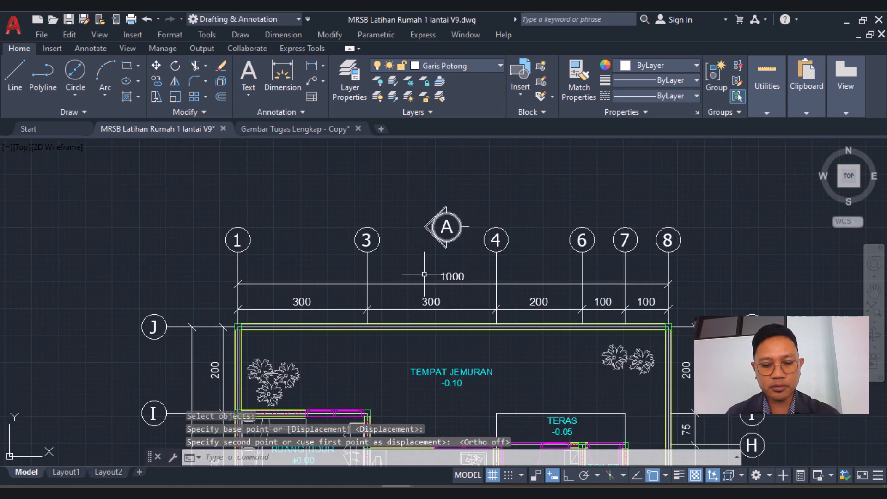
Mirror the north marker to below the plan about a horizontal line through the midpoint of the east 1500 dimension, keeping the original
{"action": "type", "text": "mi"}
{"action": "key", "text": "Return"}
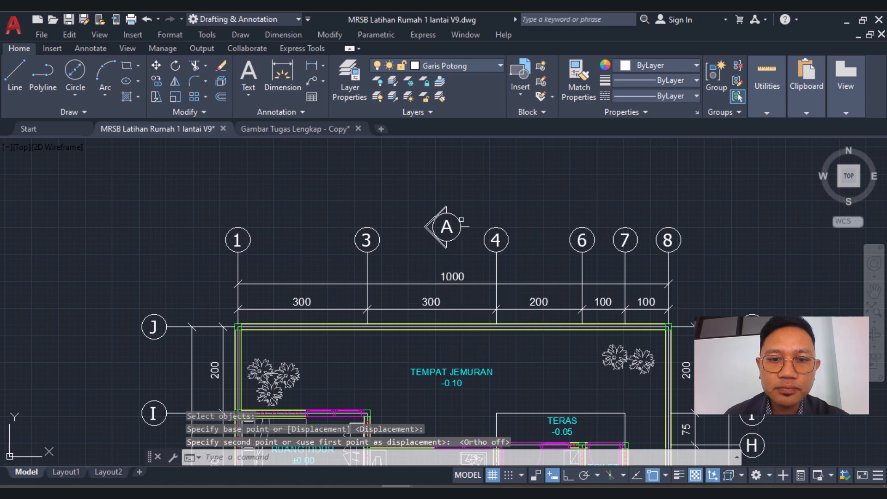
{"action": "left_click", "coordinate": [466, 203]}
{"action": "left_click", "coordinate": [434, 237]}
{"action": "scroll", "coordinate": [435, 229], "scroll_direction": "down", "scroll_amount": 4}
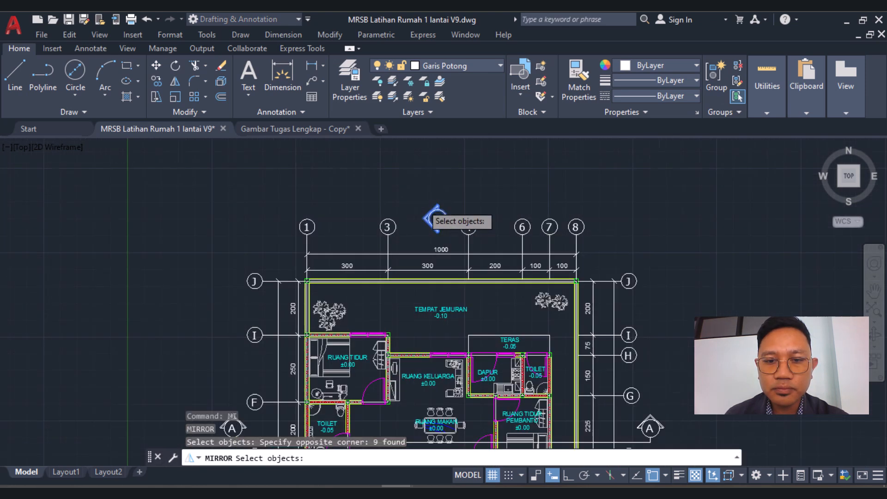
{"action": "scroll", "coordinate": [506, 323], "scroll_direction": "up", "scroll_amount": 6}
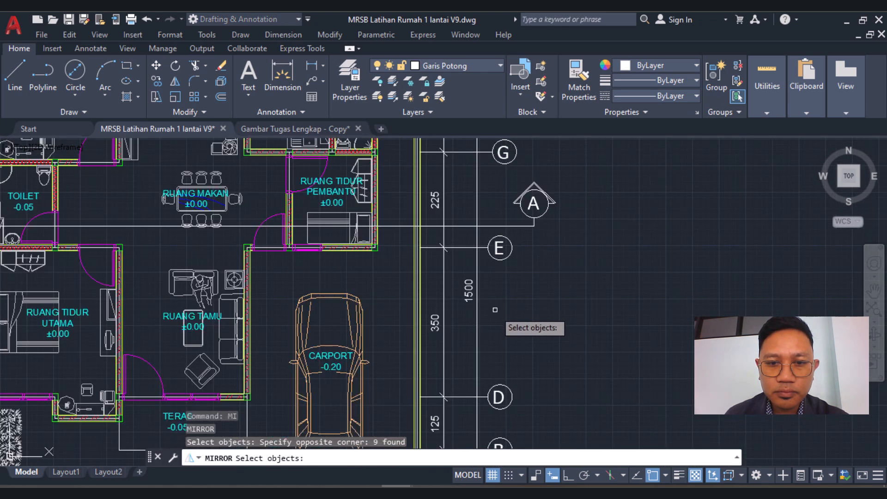
{"action": "key", "text": "Return"}
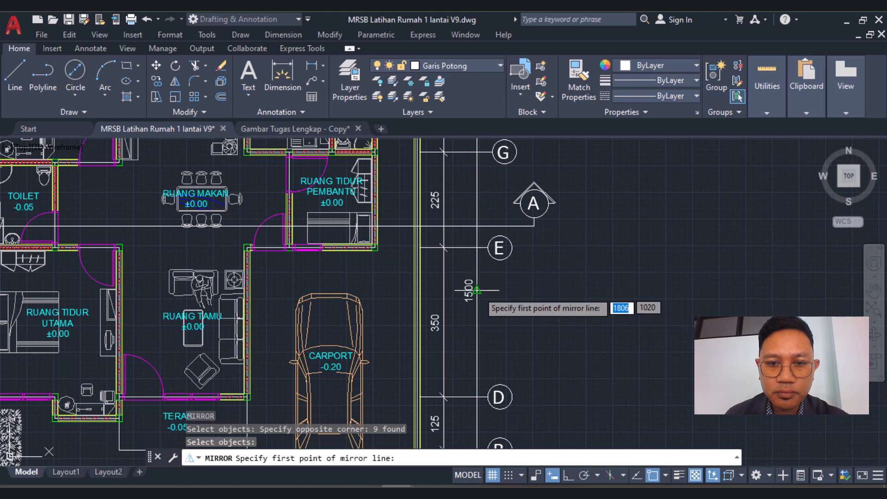
{"action": "left_click", "coordinate": [477, 290]}
{"action": "scroll", "coordinate": [477, 292], "scroll_direction": "down", "scroll_amount": 6}
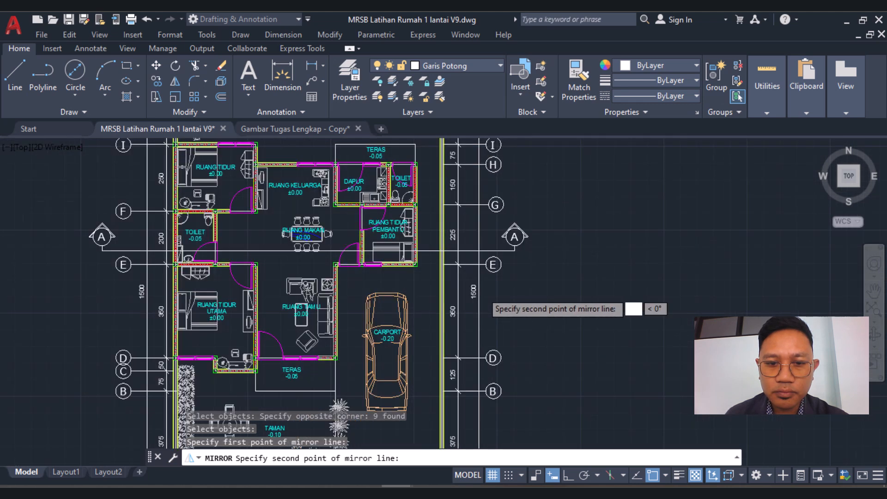
{"action": "scroll", "coordinate": [574, 298], "scroll_direction": "up", "scroll_amount": 2}
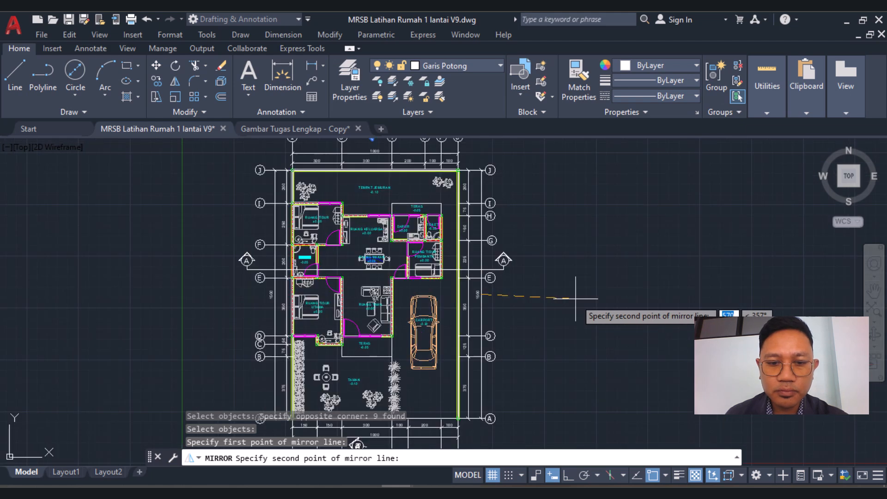
{"action": "key", "text": "F8"}
{"action": "scroll", "coordinate": [573, 292], "scroll_direction": "down", "scroll_amount": 2}
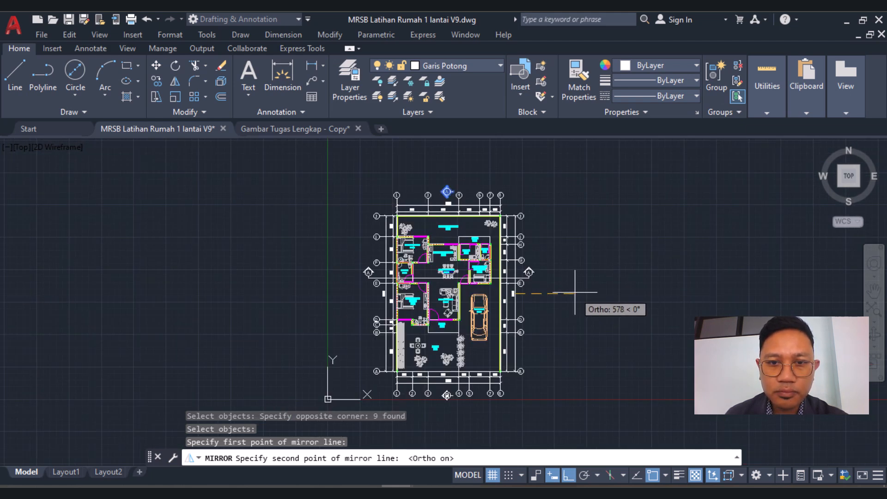
{"action": "left_click", "coordinate": [575, 292]}
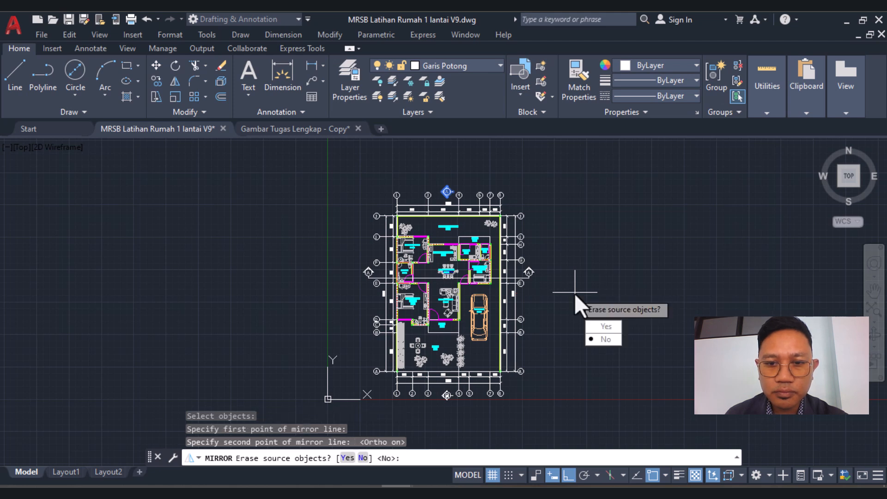
{"action": "key", "text": "Return"}
{"action": "scroll", "coordinate": [452, 395], "scroll_direction": "up", "scroll_amount": 5}
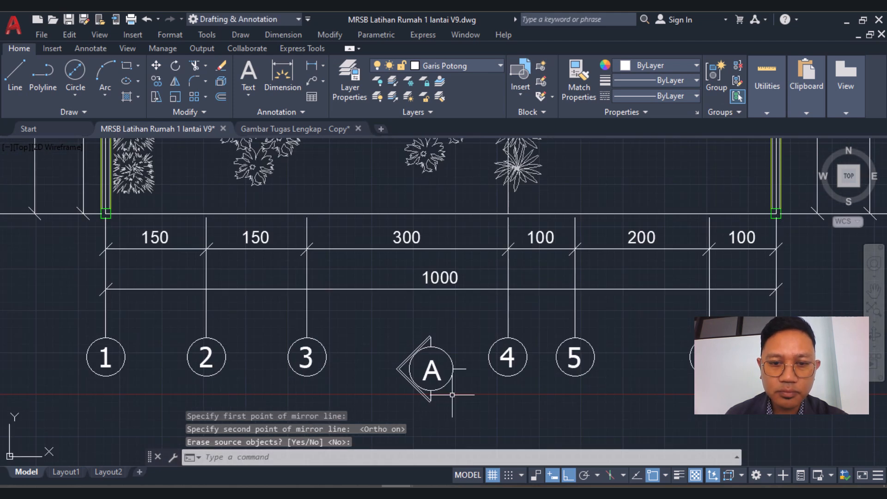
Change the letter in the section markers above and below the plan to B
{"action": "scroll", "coordinate": [441, 379], "scroll_direction": "down", "scroll_amount": 8}
{"action": "scroll", "coordinate": [434, 244], "scroll_direction": "up", "scroll_amount": 8}
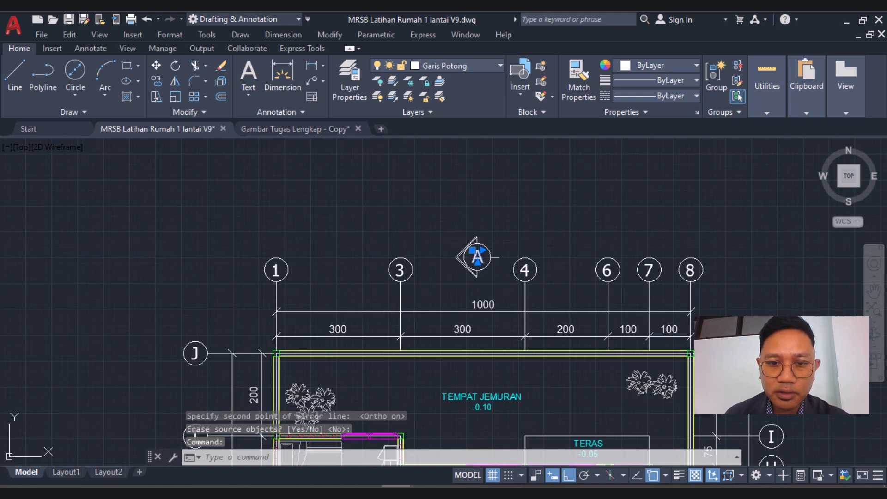
{"action": "double_click", "coordinate": [477, 257]}
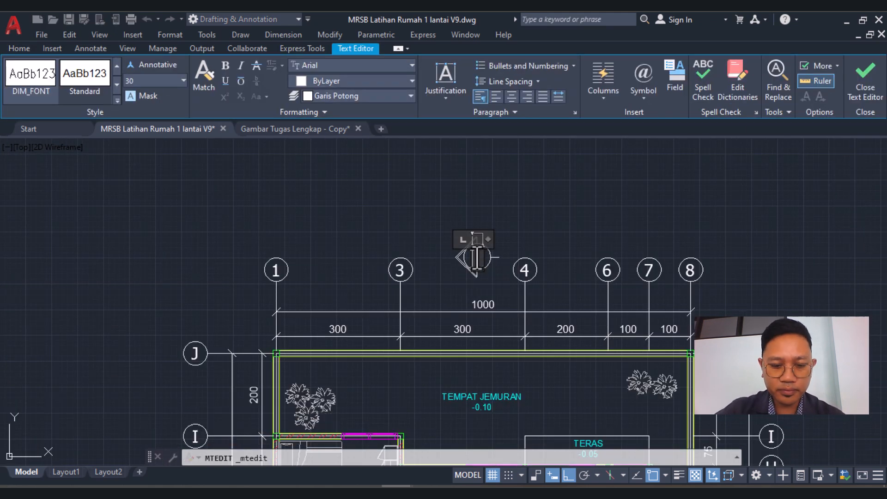
{"action": "left_click", "coordinate": [596, 222]}
{"action": "scroll", "coordinate": [571, 204], "scroll_direction": "down", "scroll_amount": 10}
{"action": "scroll", "coordinate": [531, 307], "scroll_direction": "up", "scroll_amount": 8}
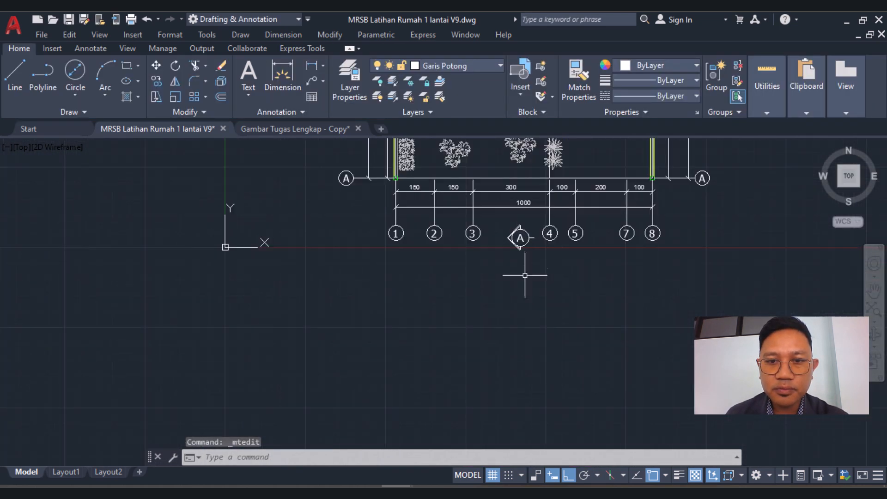
{"action": "scroll", "coordinate": [522, 245], "scroll_direction": "up", "scroll_amount": 4}
{"action": "double_click", "coordinate": [525, 226]}
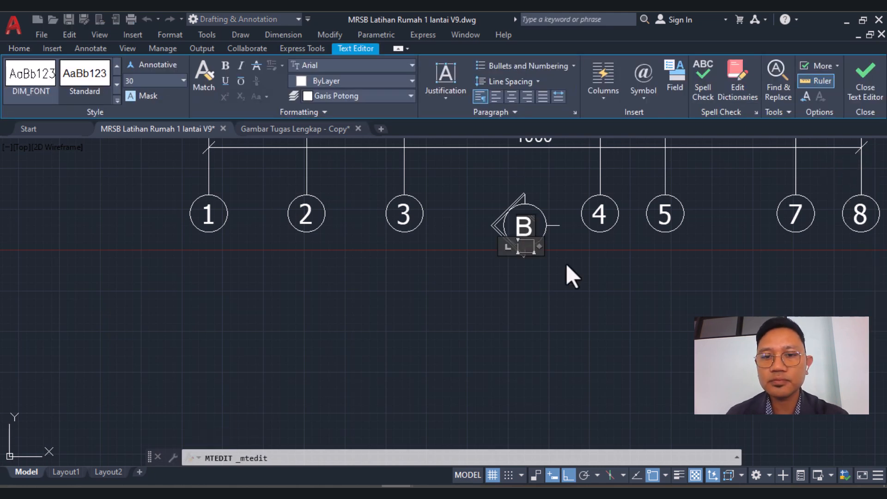
{"action": "left_click", "coordinate": [608, 296]}
Draw section line B vertically through the plan from the north marker's short line to the south marker's short line
{"action": "scroll", "coordinate": [472, 365], "scroll_direction": "down", "scroll_amount": 6}
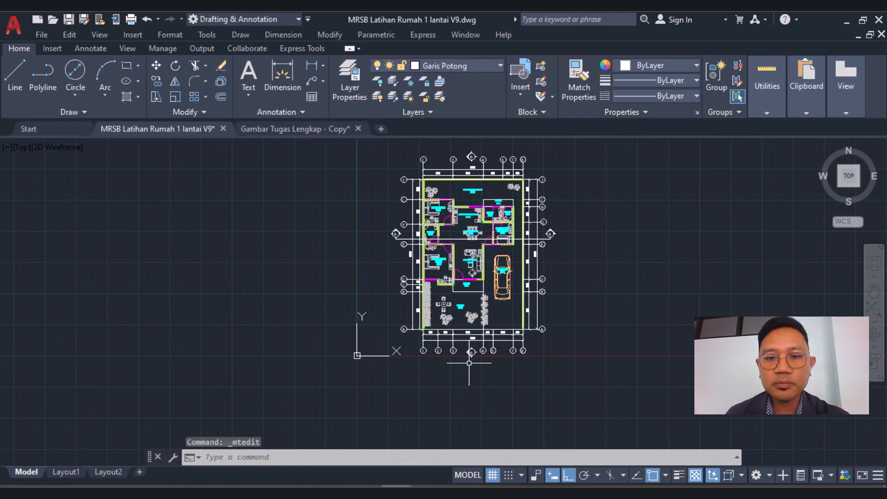
{"action": "type", "text": "l"}
{"action": "key", "text": "Return"}
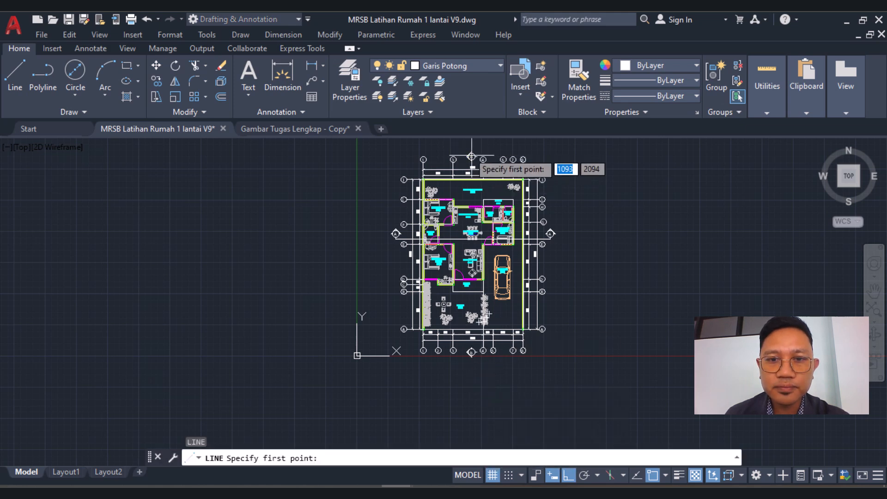
{"action": "scroll", "coordinate": [476, 159], "scroll_direction": "up", "scroll_amount": 3}
{"action": "scroll", "coordinate": [491, 162], "scroll_direction": "up", "scroll_amount": 4}
{"action": "left_click", "coordinate": [476, 168]}
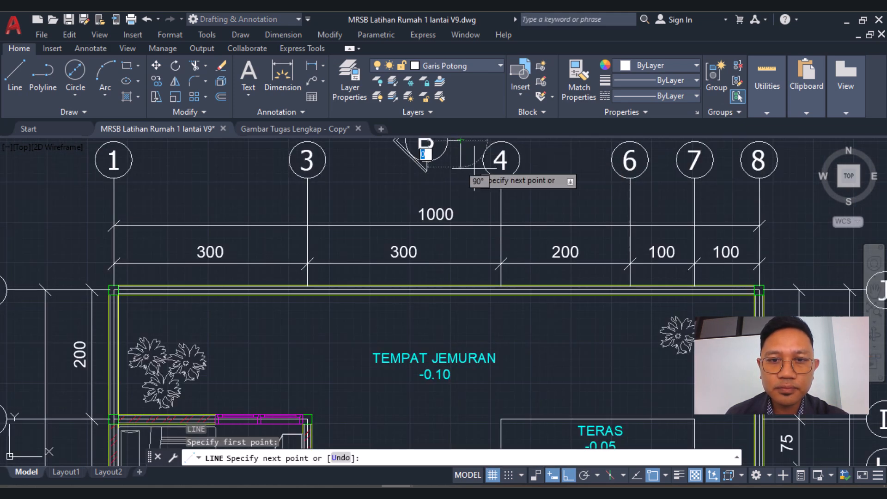
{"action": "scroll", "coordinate": [477, 167], "scroll_direction": "down", "scroll_amount": 6}
{"action": "scroll", "coordinate": [477, 166], "scroll_direction": "down", "scroll_amount": 4}
{"action": "scroll", "coordinate": [479, 282], "scroll_direction": "up", "scroll_amount": 8}
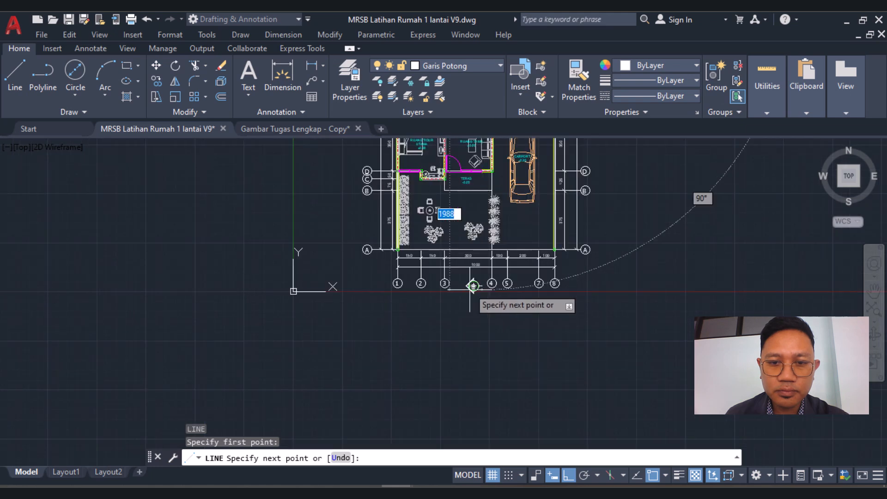
{"action": "left_click", "coordinate": [515, 288]}
{"action": "key", "text": "Return"}
{"action": "scroll", "coordinate": [508, 333], "scroll_direction": "down", "scroll_amount": 2}
{"action": "scroll", "coordinate": [351, 345], "scroll_direction": "down", "scroll_amount": 4}
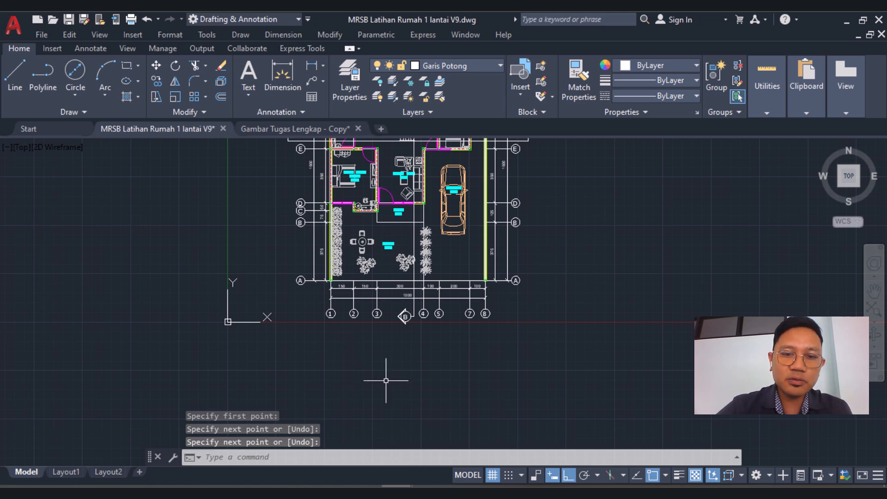
{"action": "scroll", "coordinate": [410, 346], "scroll_direction": "down", "scroll_amount": 2}
{"action": "scroll", "coordinate": [325, 208], "scroll_direction": "up", "scroll_amount": 6}
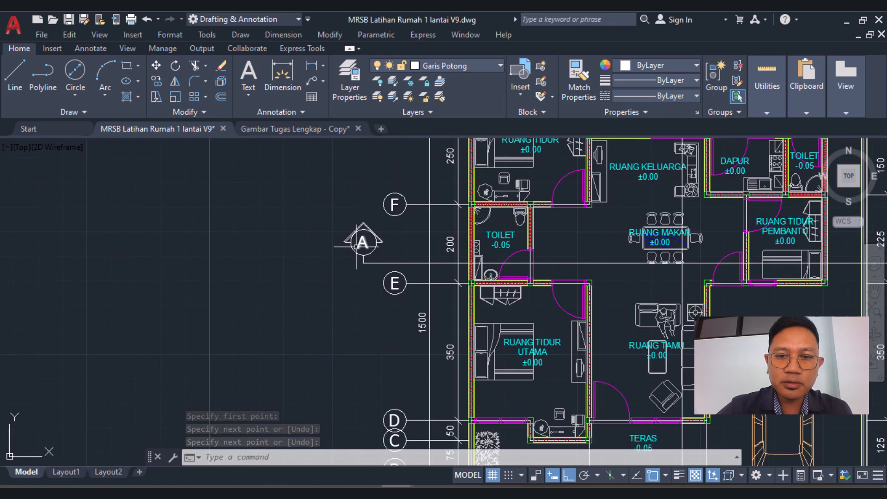
Check the finished section lines A and B across the floor plan, including the west A marker and the north B marker
{"action": "scroll", "coordinate": [356, 247], "scroll_direction": "down", "scroll_amount": 4}
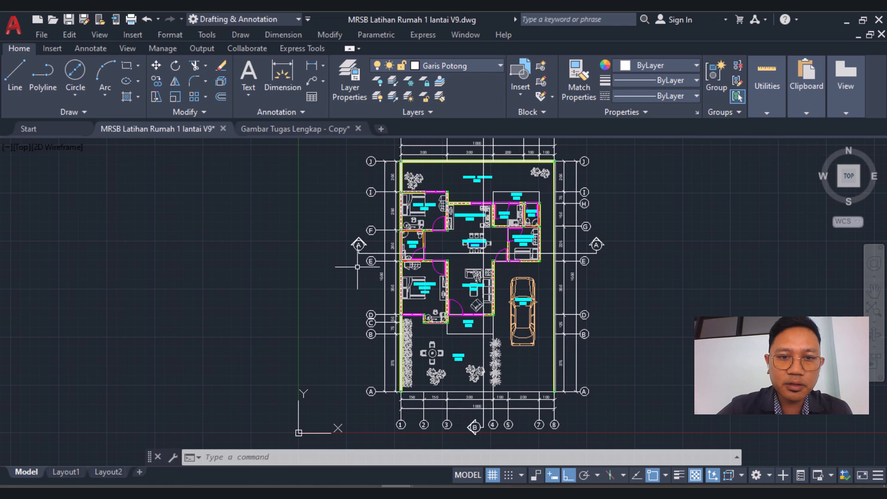
{"action": "scroll", "coordinate": [358, 267], "scroll_direction": "up", "scroll_amount": 4}
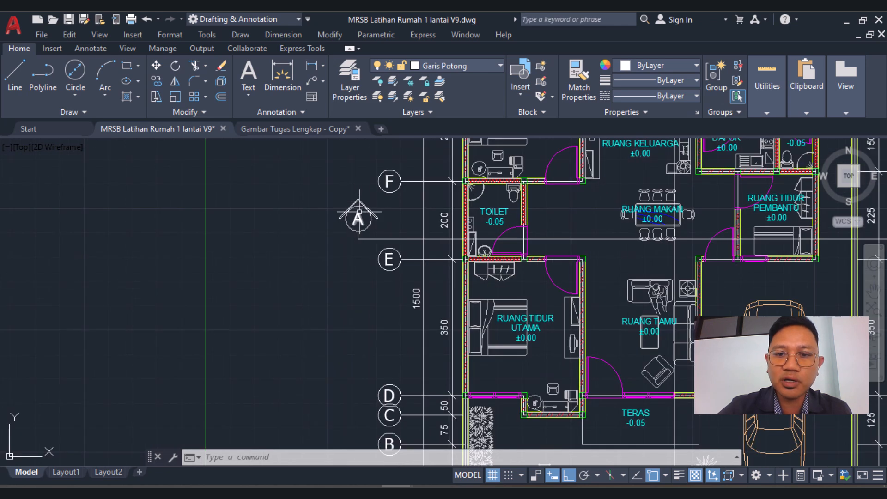
{"action": "scroll", "coordinate": [358, 215], "scroll_direction": "down", "scroll_amount": 3}
{"action": "scroll", "coordinate": [555, 231], "scroll_direction": "down", "scroll_amount": 2}
{"action": "scroll", "coordinate": [491, 196], "scroll_direction": "up", "scroll_amount": 5}
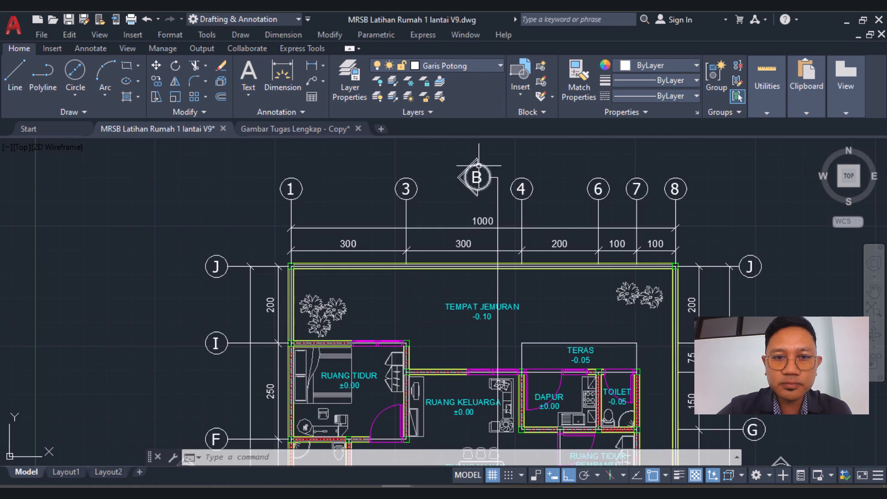
{"action": "scroll", "coordinate": [479, 165], "scroll_direction": "down", "scroll_amount": 5}
{"action": "scroll", "coordinate": [475, 297], "scroll_direction": "up", "scroll_amount": 4}
{"action": "scroll", "coordinate": [476, 318], "scroll_direction": "down", "scroll_amount": 4}
{"action": "scroll", "coordinate": [482, 151], "scroll_direction": "up", "scroll_amount": 4}
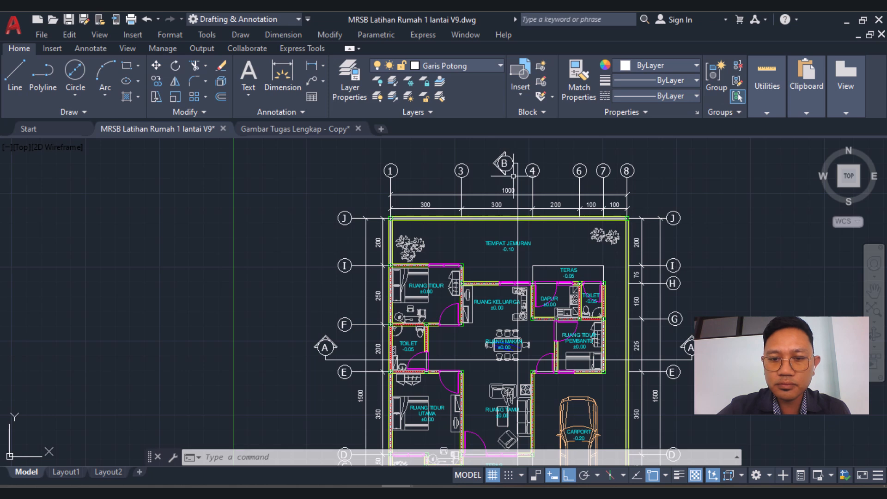
{"action": "scroll", "coordinate": [511, 249], "scroll_direction": "down", "scroll_amount": 4}
{"action": "scroll", "coordinate": [471, 215], "scroll_direction": "up", "scroll_amount": 4}
{"action": "scroll", "coordinate": [470, 216], "scroll_direction": "down", "scroll_amount": 2}
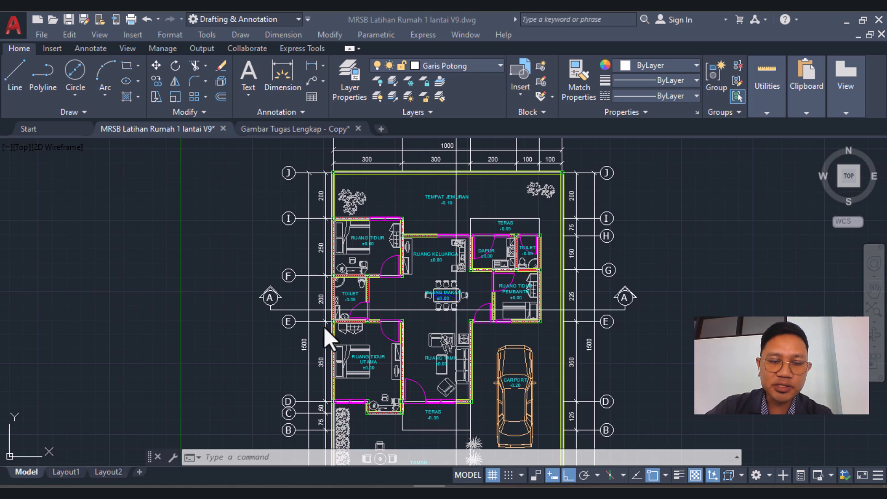
Examine section line A's path through the toilet, Ruang Makan and Ruang Tidur Pembantu, and the viewing direction of its east marker
{"action": "scroll", "coordinate": [393, 310], "scroll_direction": "up", "scroll_amount": 4}
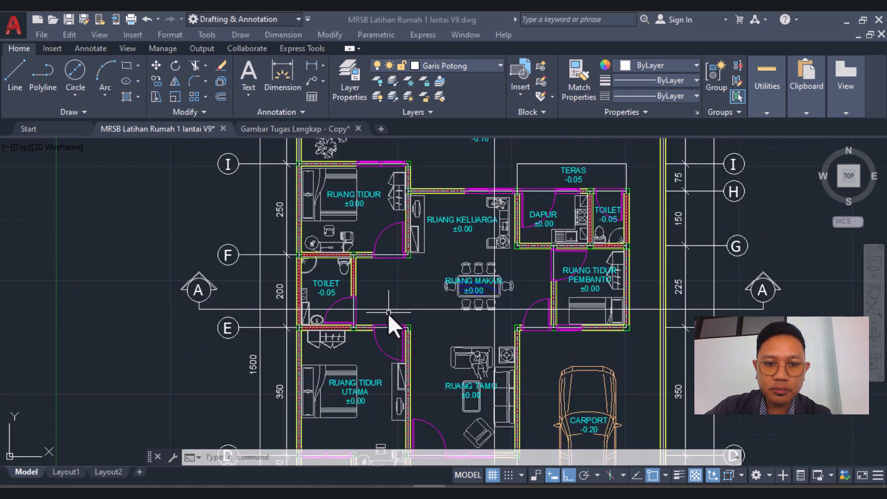
{"action": "scroll", "coordinate": [391, 310], "scroll_direction": "down", "scroll_amount": 2}
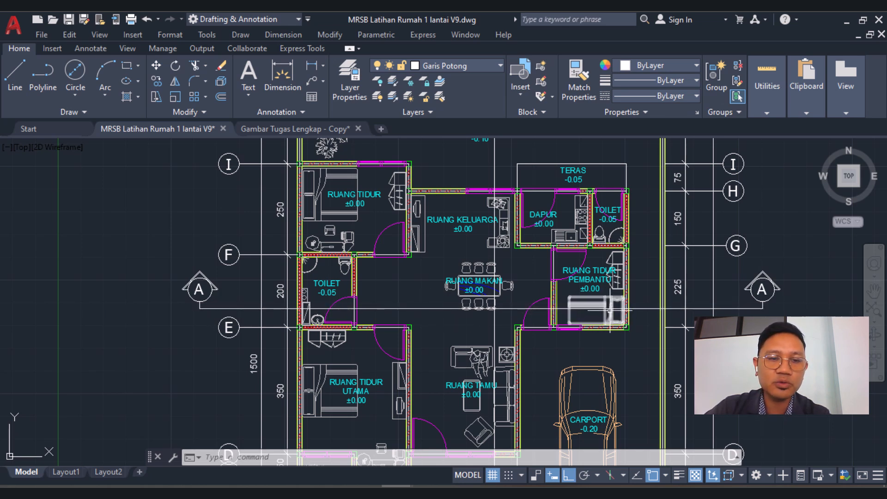
{"action": "scroll", "coordinate": [554, 287], "scroll_direction": "down", "scroll_amount": 5}
{"action": "scroll", "coordinate": [555, 286], "scroll_direction": "up", "scroll_amount": 3}
{"action": "scroll", "coordinate": [544, 292], "scroll_direction": "up", "scroll_amount": 2}
{"action": "scroll", "coordinate": [518, 295], "scroll_direction": "down", "scroll_amount": 2}
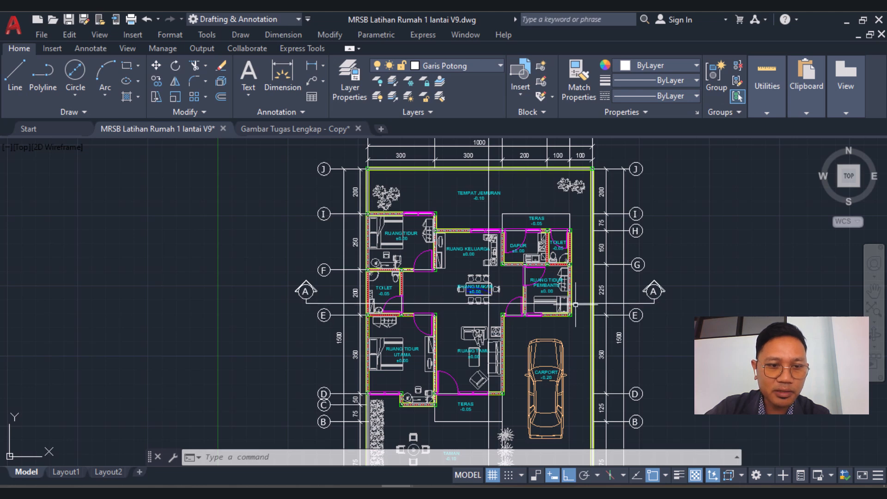
{"action": "scroll", "coordinate": [574, 305], "scroll_direction": "up", "scroll_amount": 2}
{"action": "scroll", "coordinate": [418, 300], "scroll_direction": "down", "scroll_amount": 2}
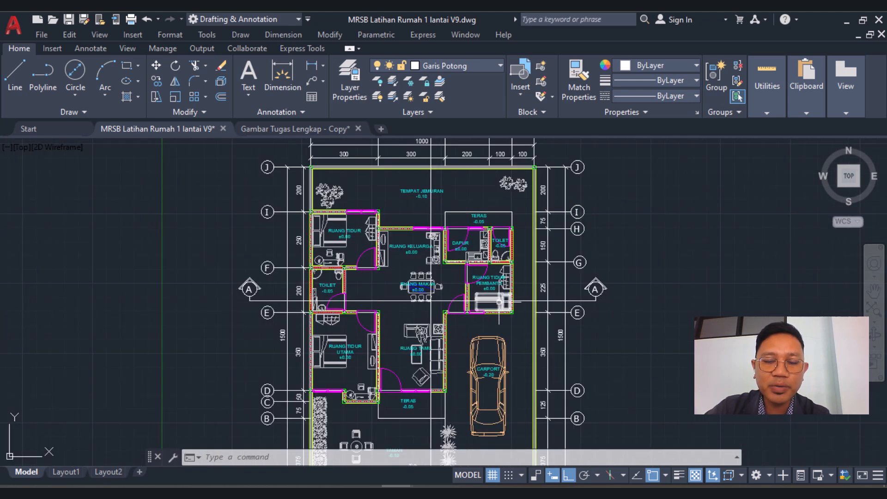
{"action": "scroll", "coordinate": [490, 298], "scroll_direction": "up", "scroll_amount": 2}
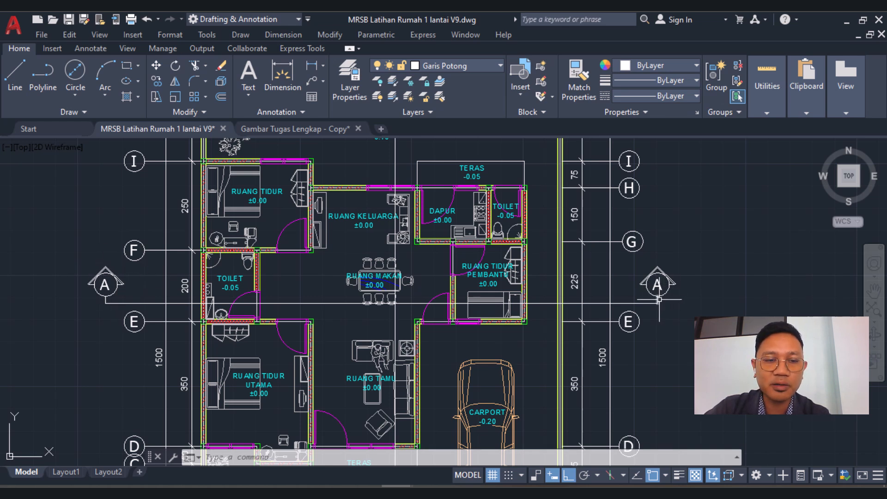
{"action": "scroll", "coordinate": [661, 295], "scroll_direction": "down", "scroll_amount": 2}
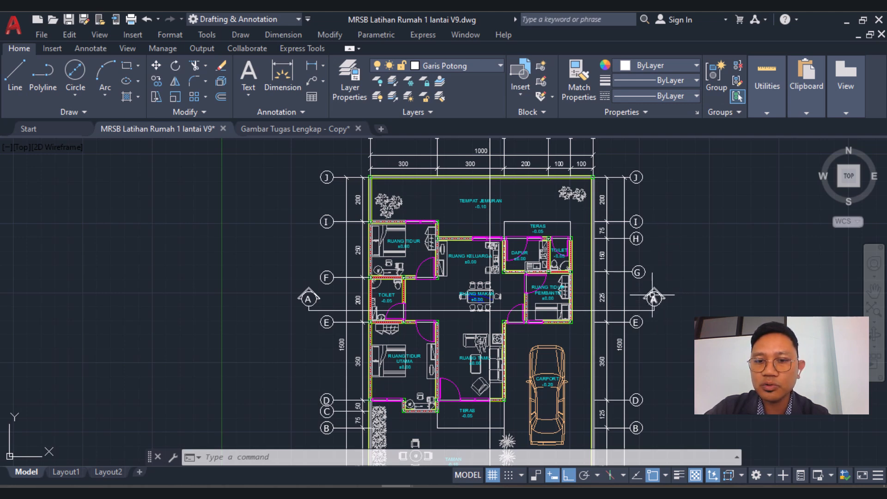
{"action": "scroll", "coordinate": [660, 290], "scroll_direction": "up", "scroll_amount": 4}
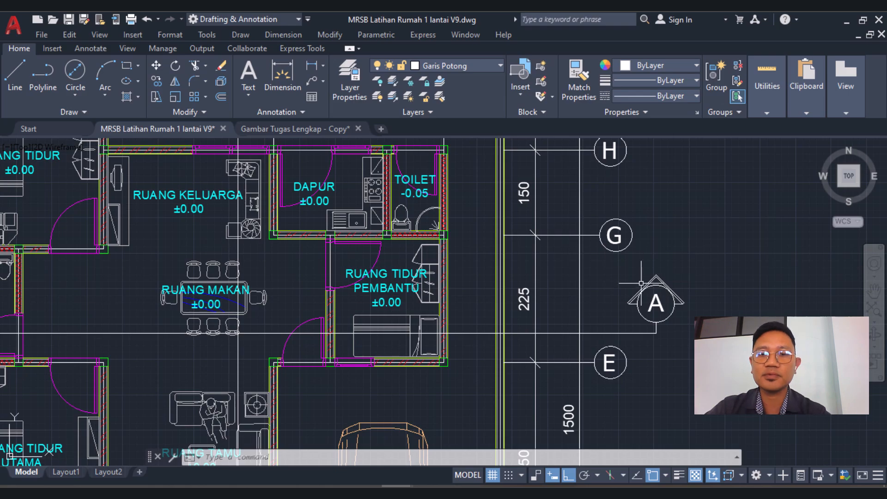